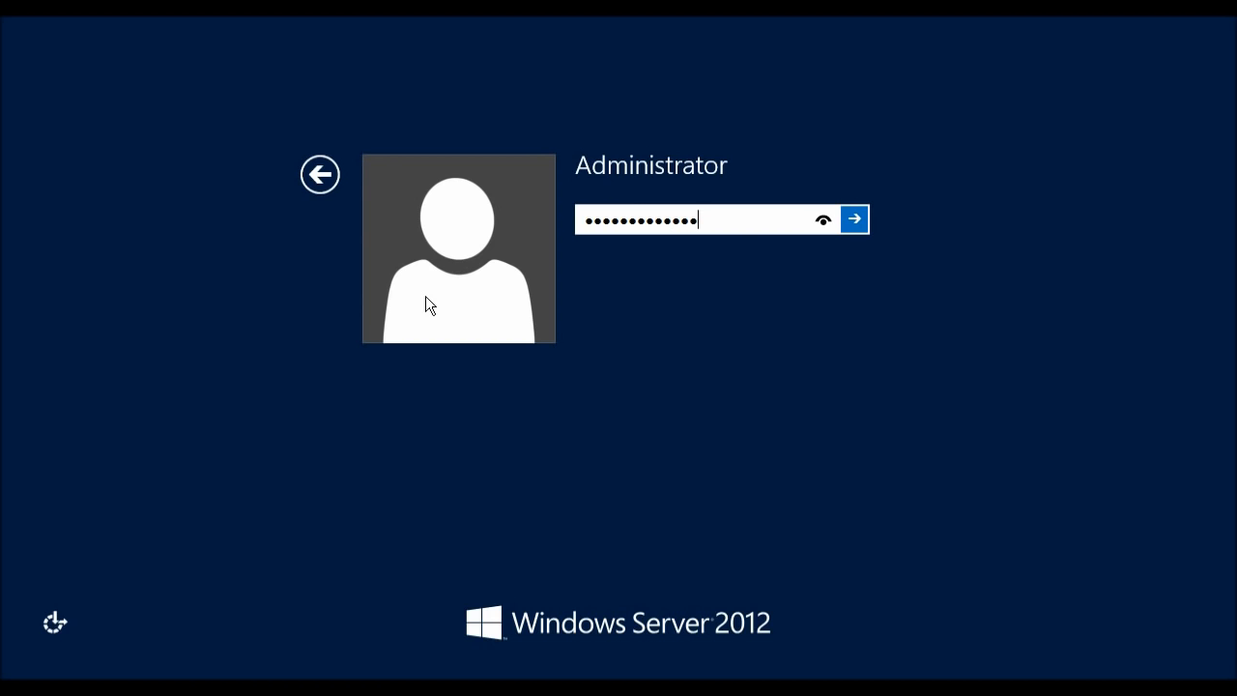
Finish signing in to the Administrator account and maximize the Server Manager window.
key("Return")
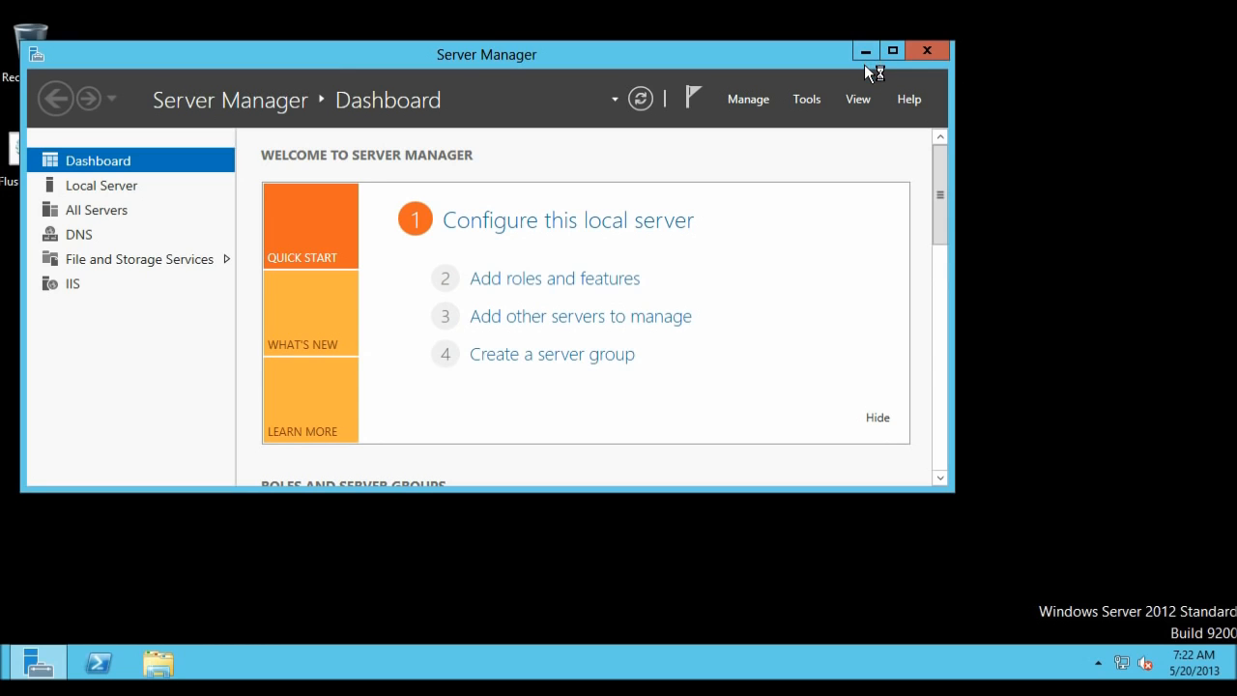
left_click(892, 50)
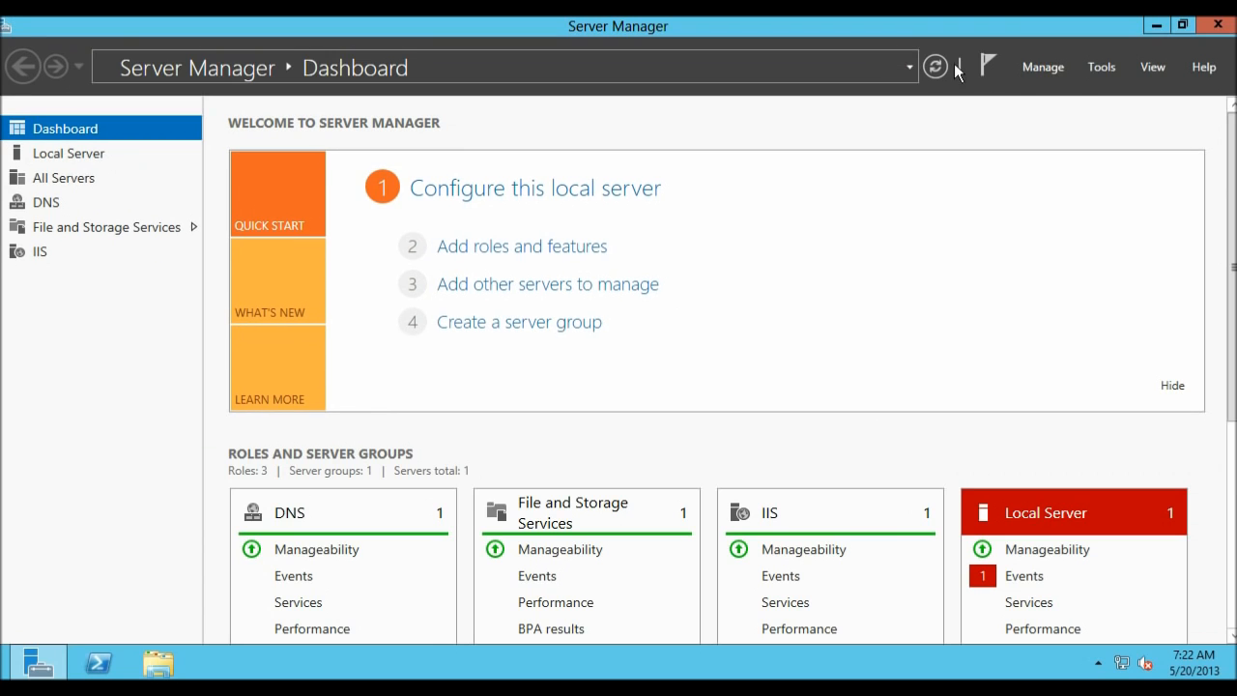
Open DNS Manager from Server Manager and display the records of the petercrys.com forward lookup zone.
left_click(1114, 71)
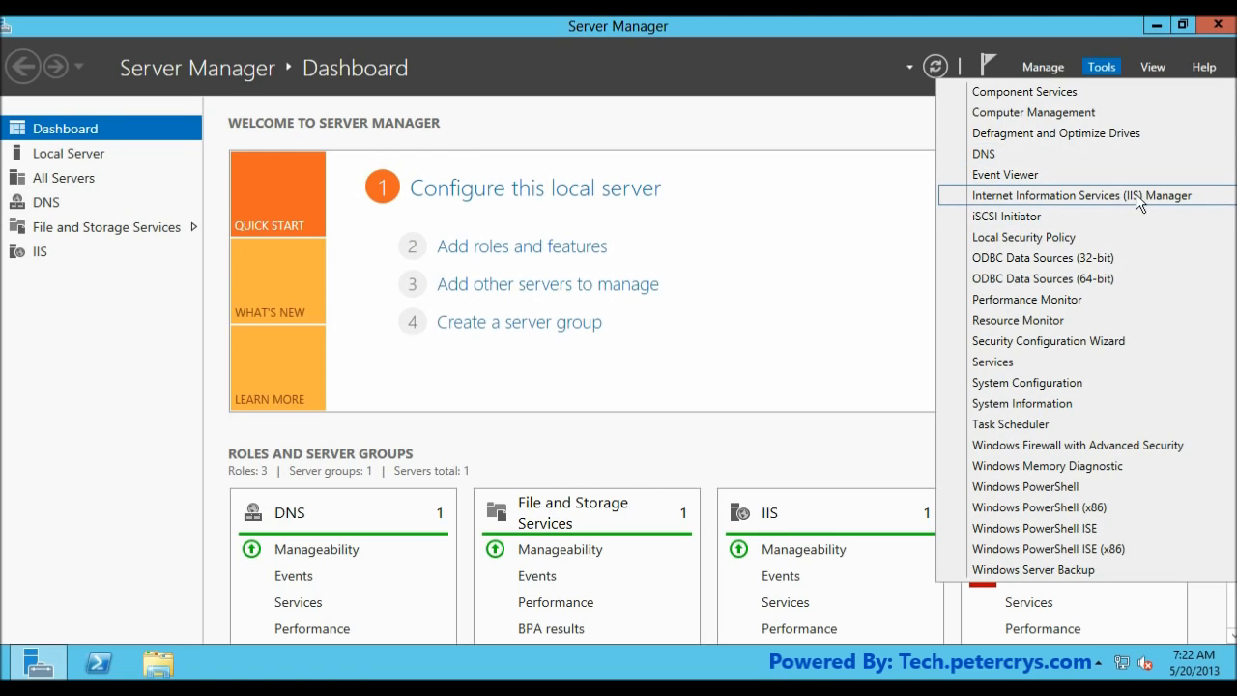
left_click(997, 154)
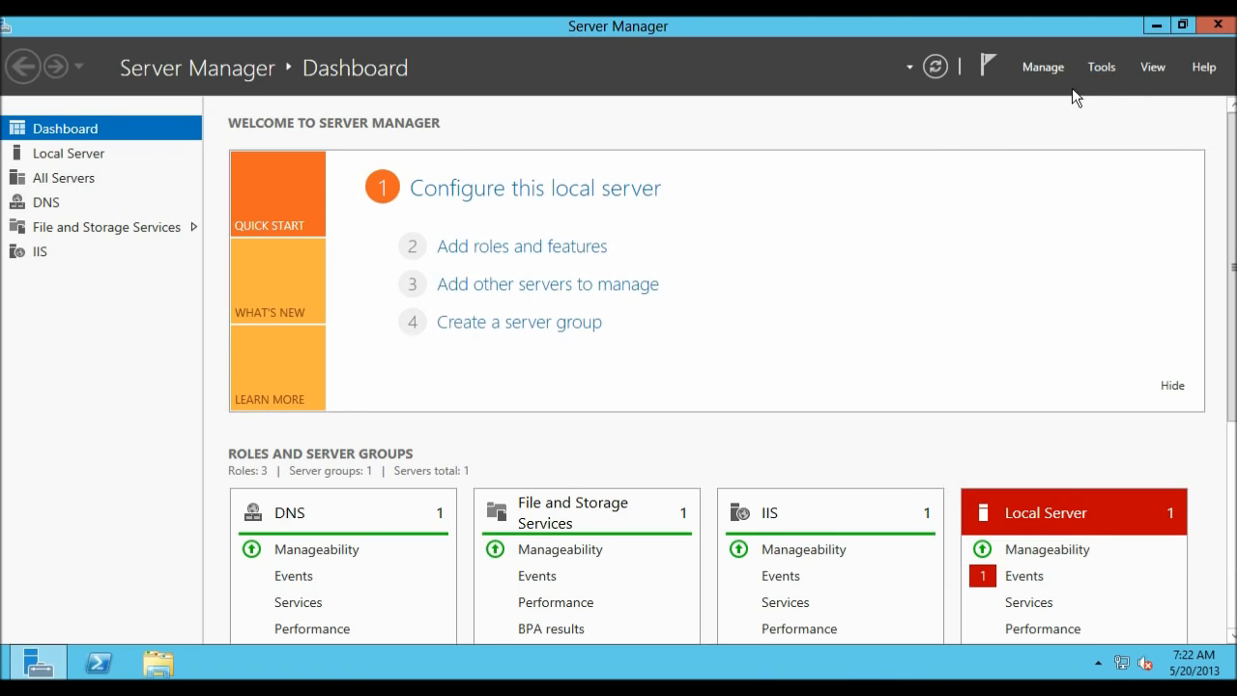
left_click(1102, 66)
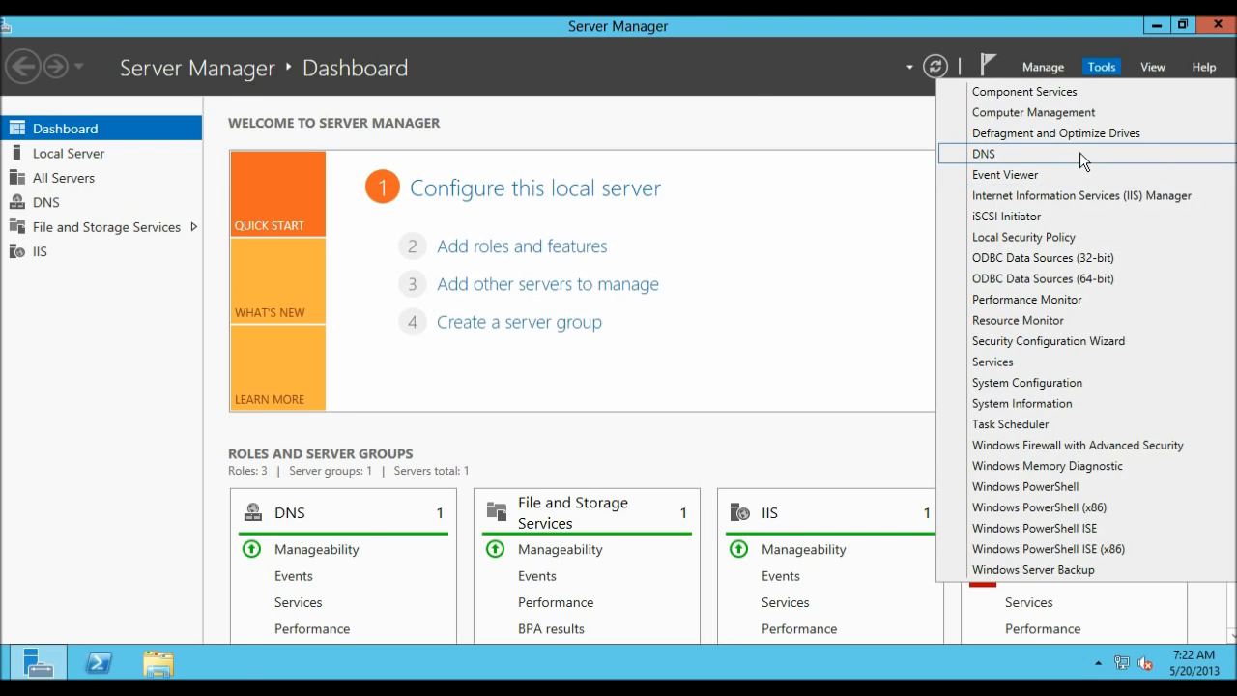
left_click(1079, 152)
left_click(26, 130)
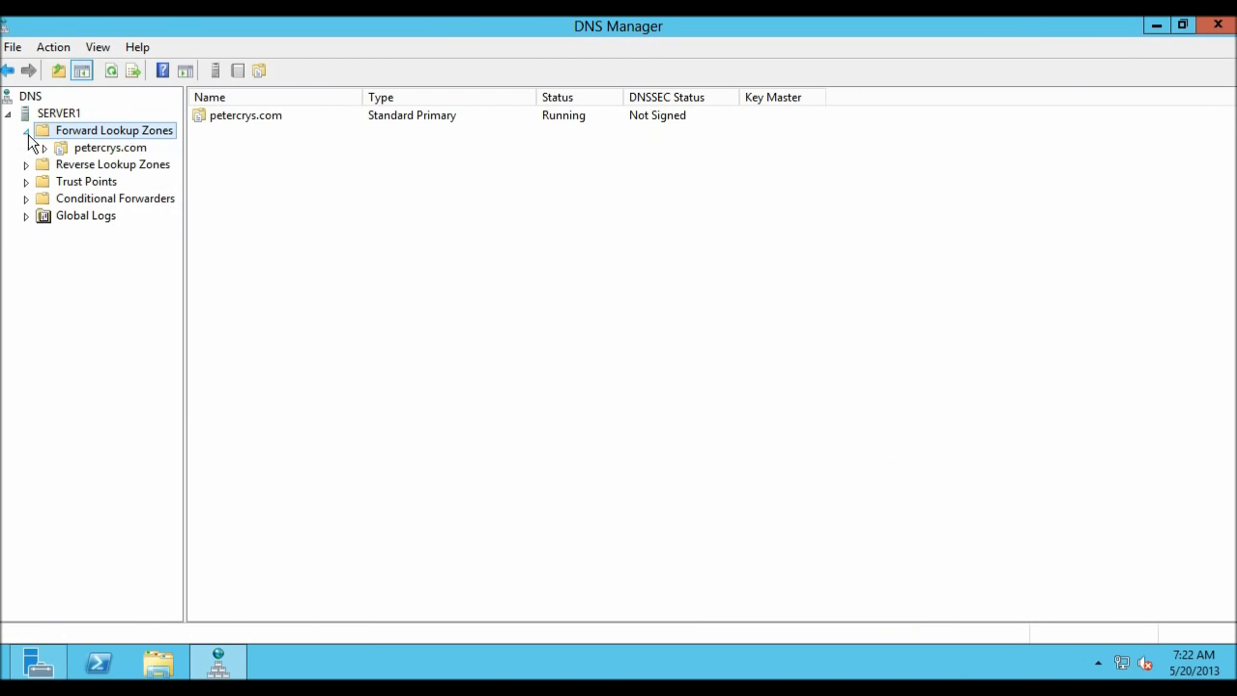
left_click(62, 151)
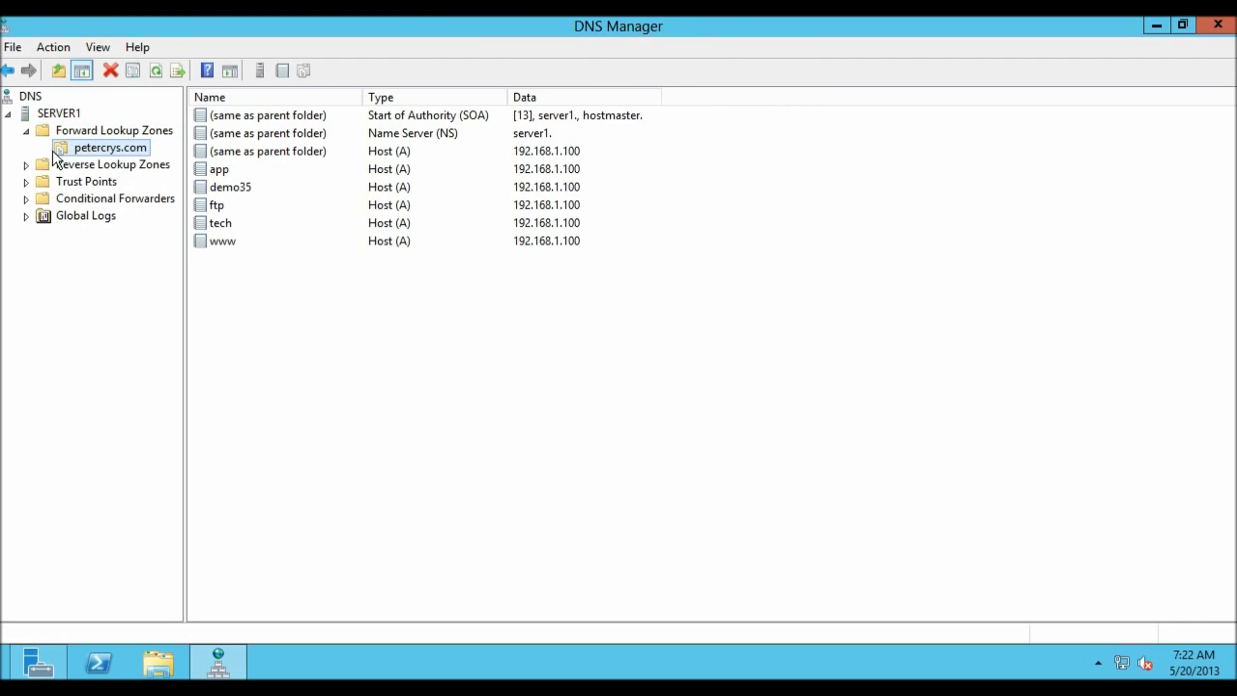
Examine the app, demo35, ftp and tech host records, and minimize DNS Manager and Server Manager.
left_click(217, 170)
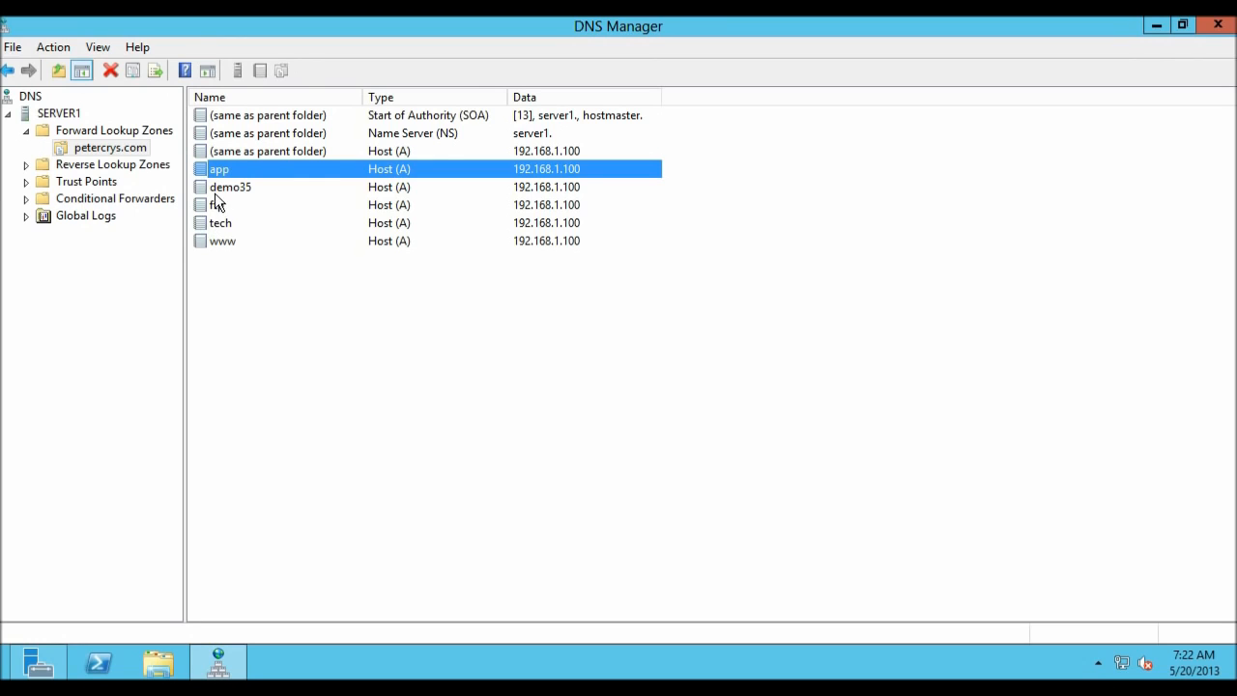
left_click(216, 189)
left_click(205, 207)
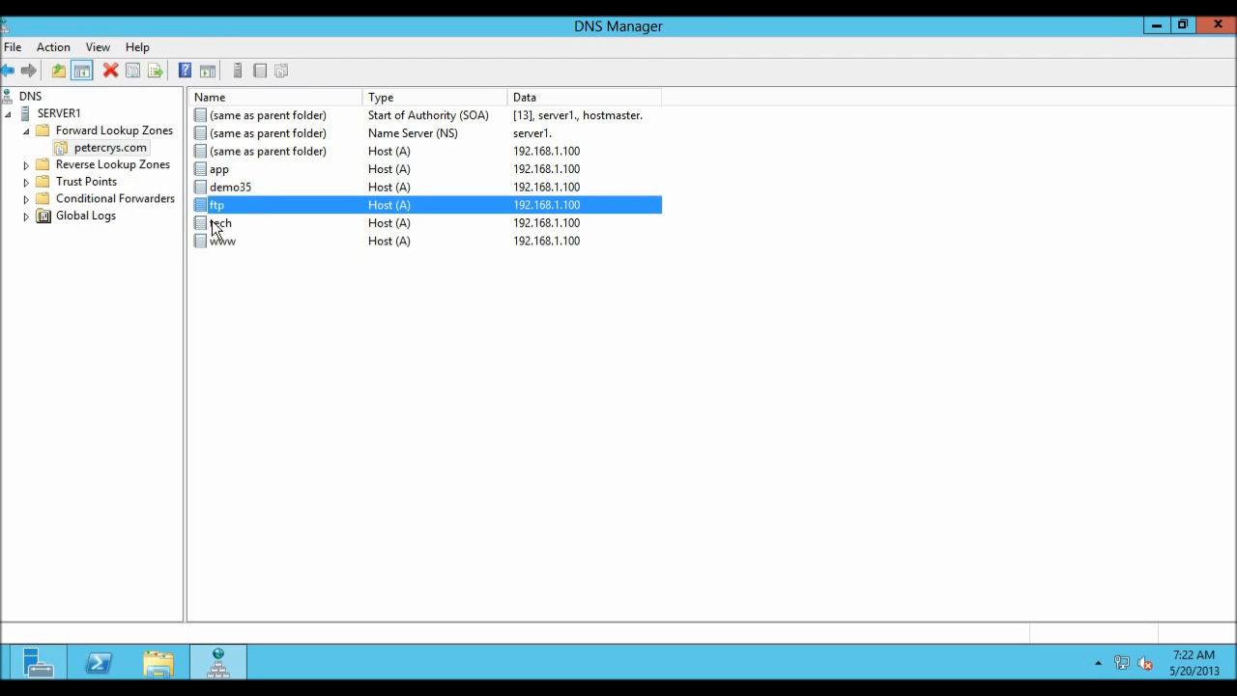
left_click(267, 223)
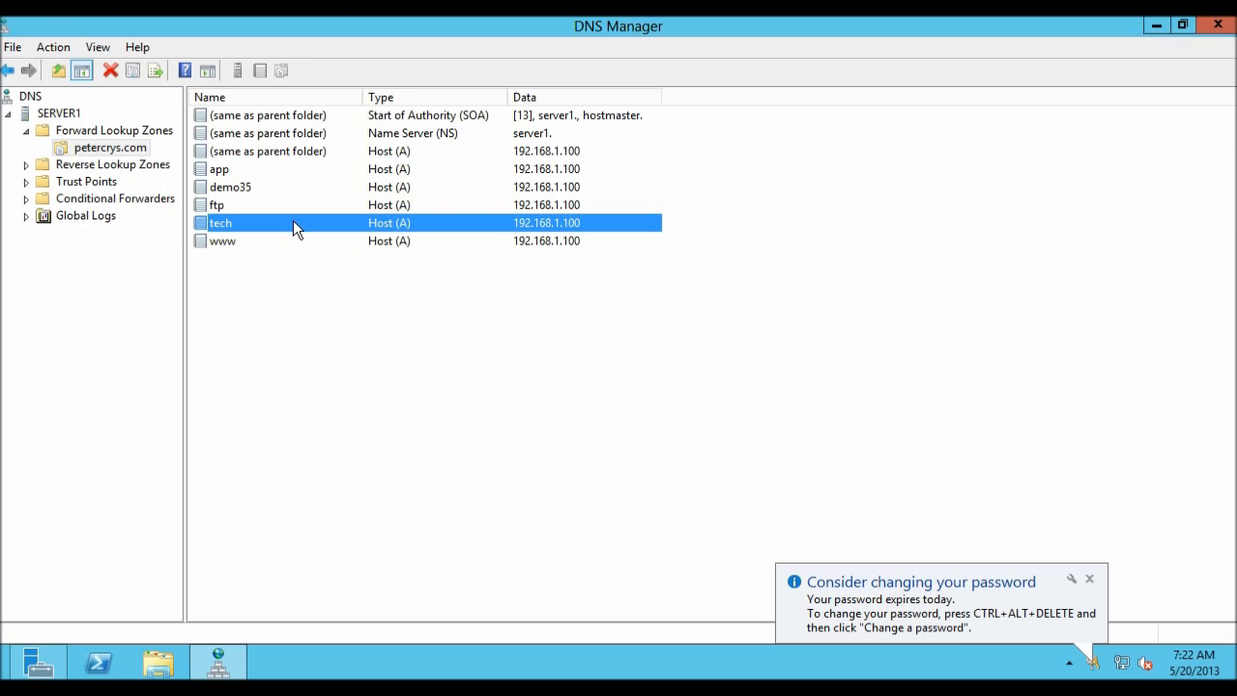
left_click(1217, 25)
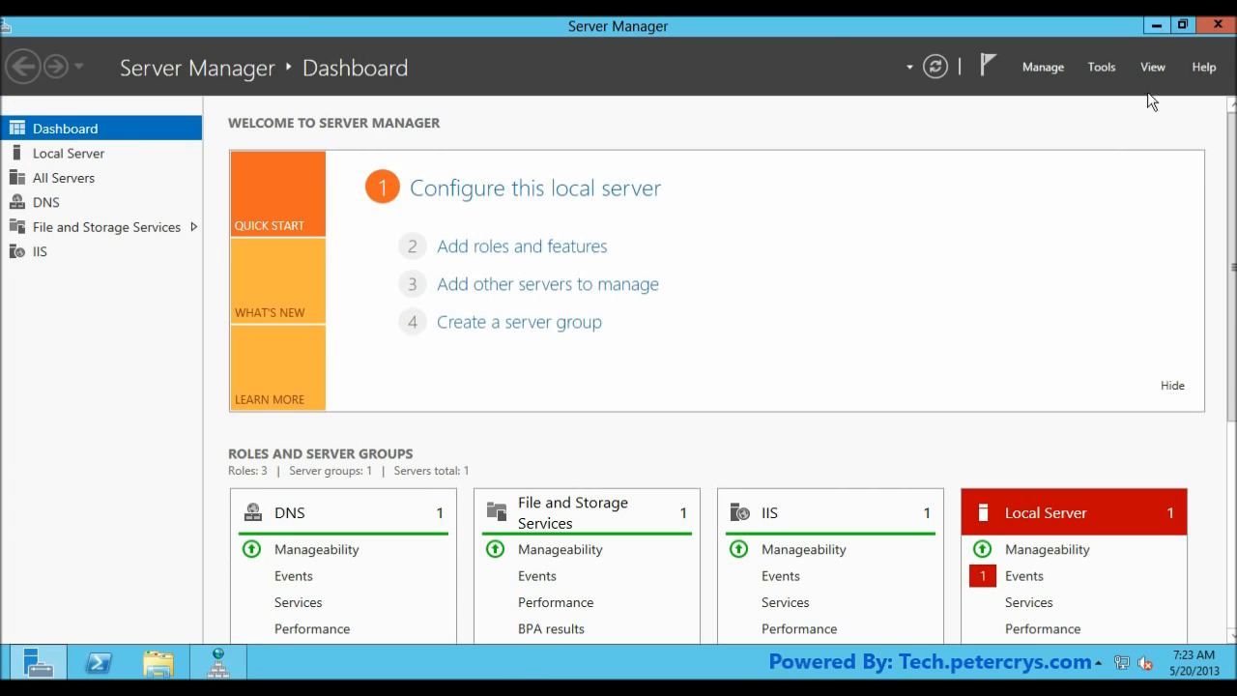
left_click(1157, 28)
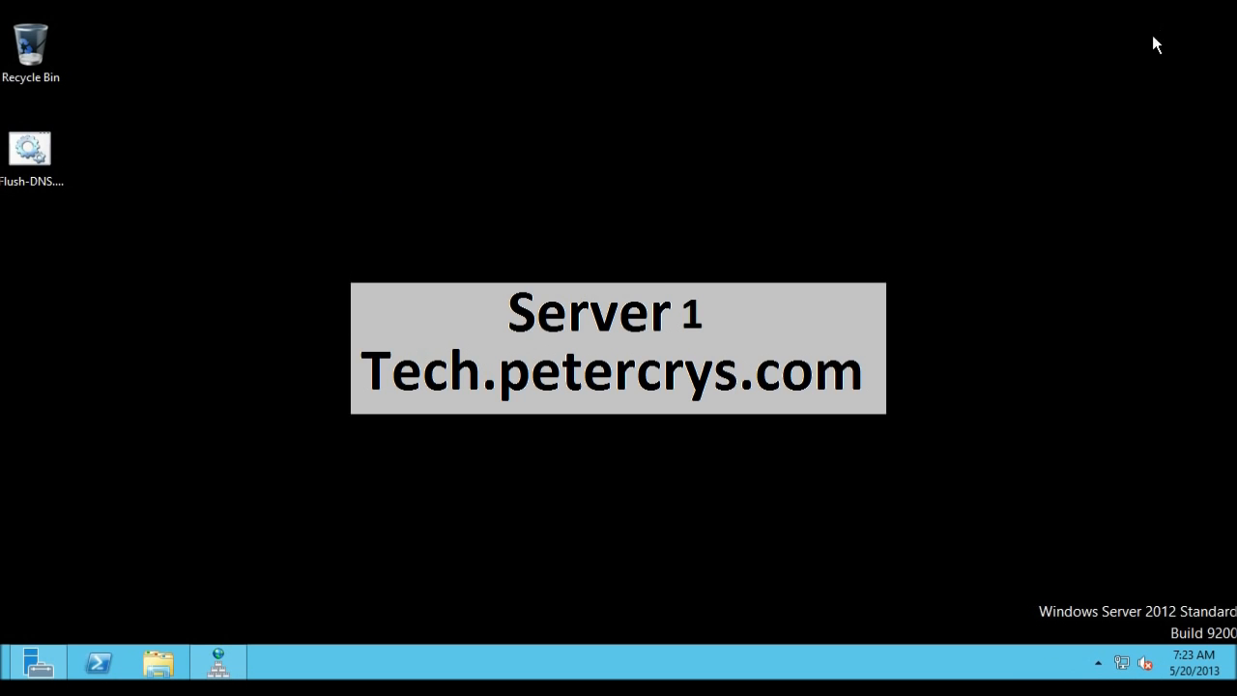
Open tech.petercrys.com in Internet Explorer to check which site loads, and minimize the browser.
key("super")
left_click(285, 494)
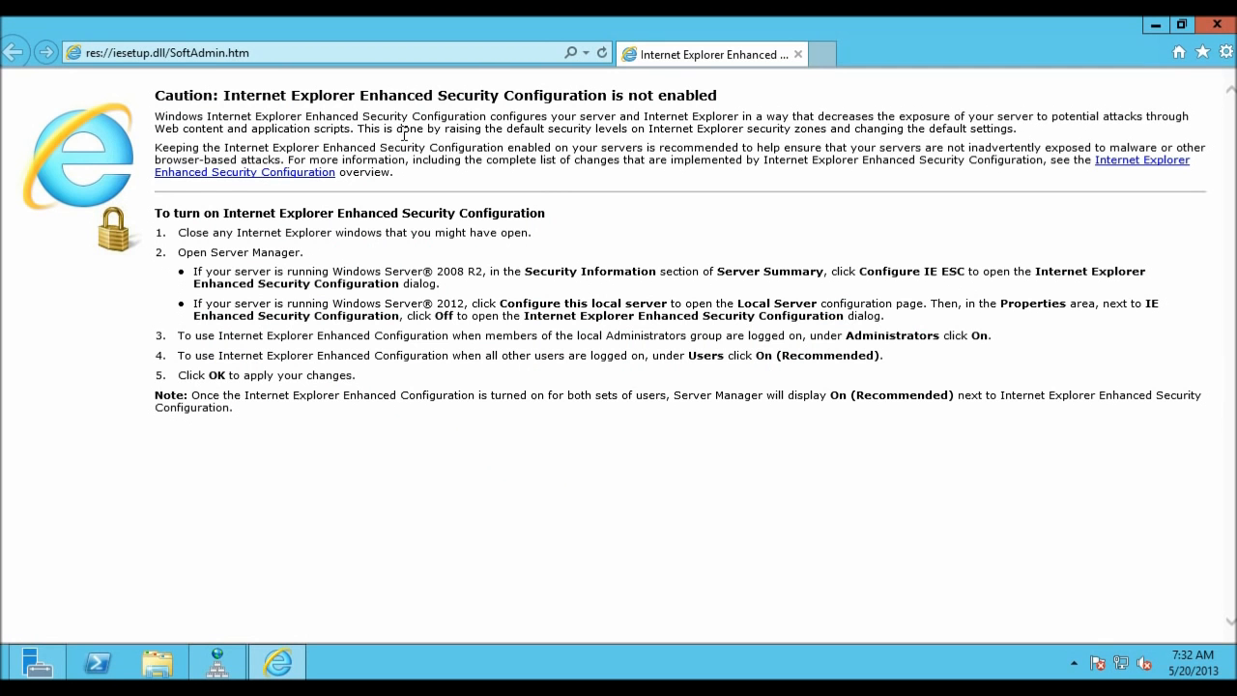
left_click(483, 56)
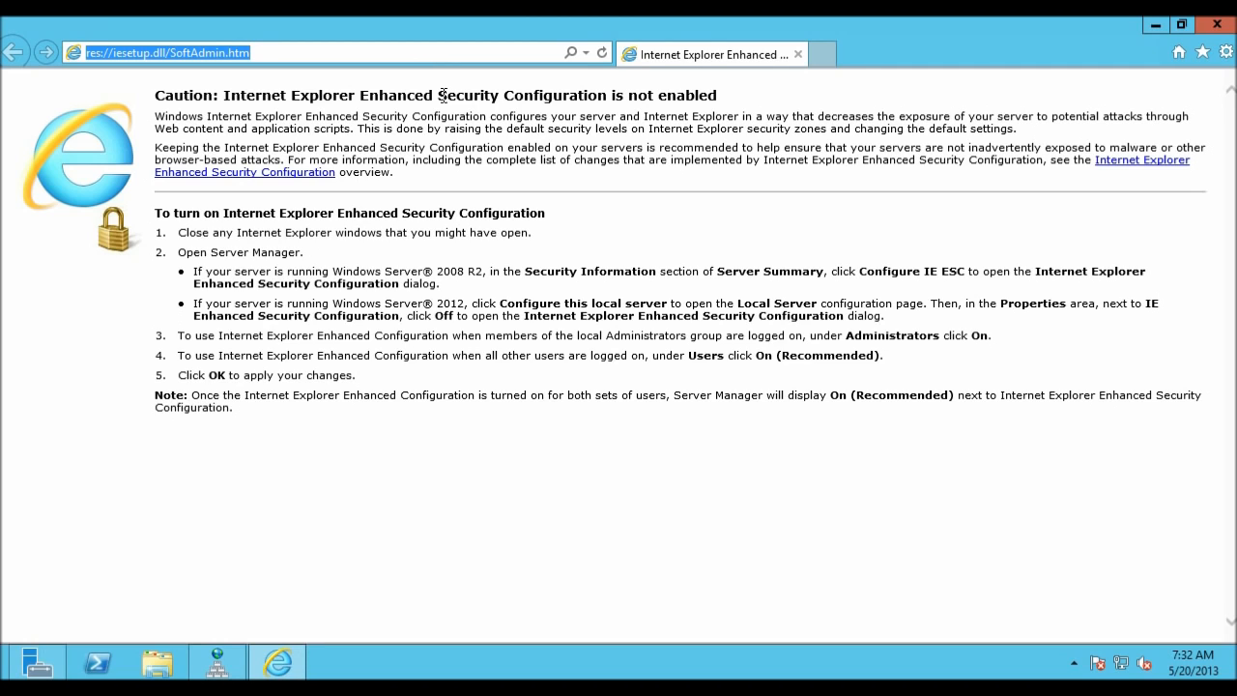
type("tech")
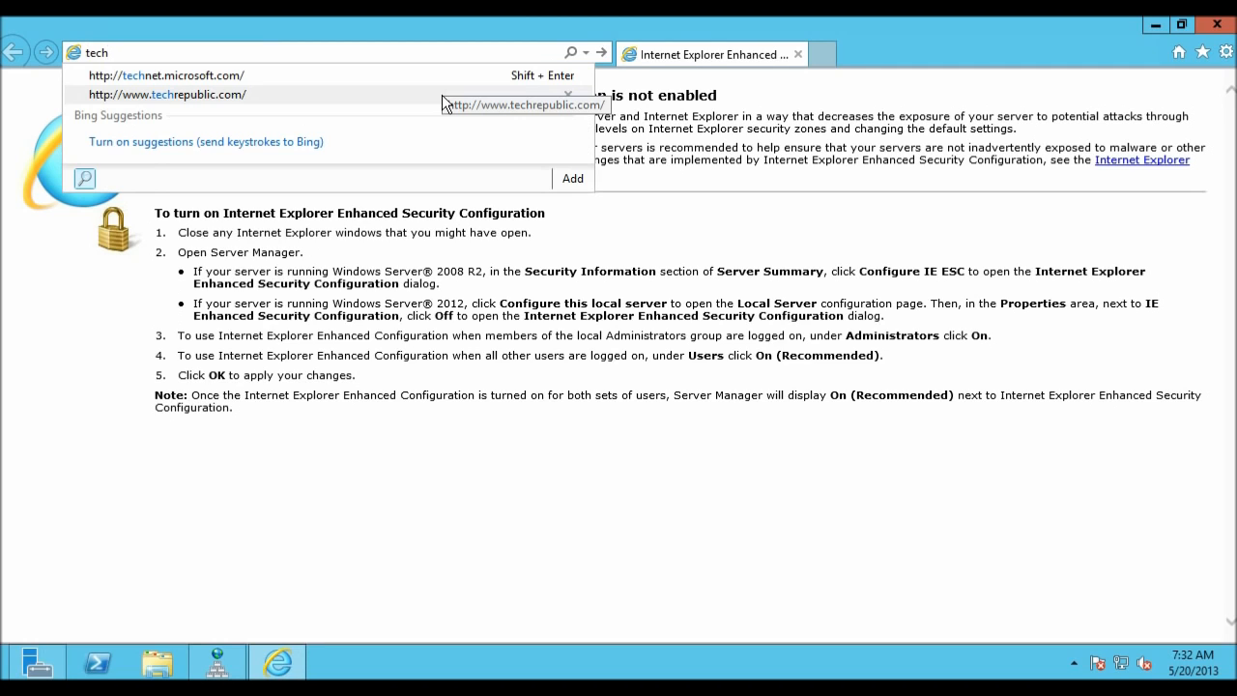
type(".peterc")
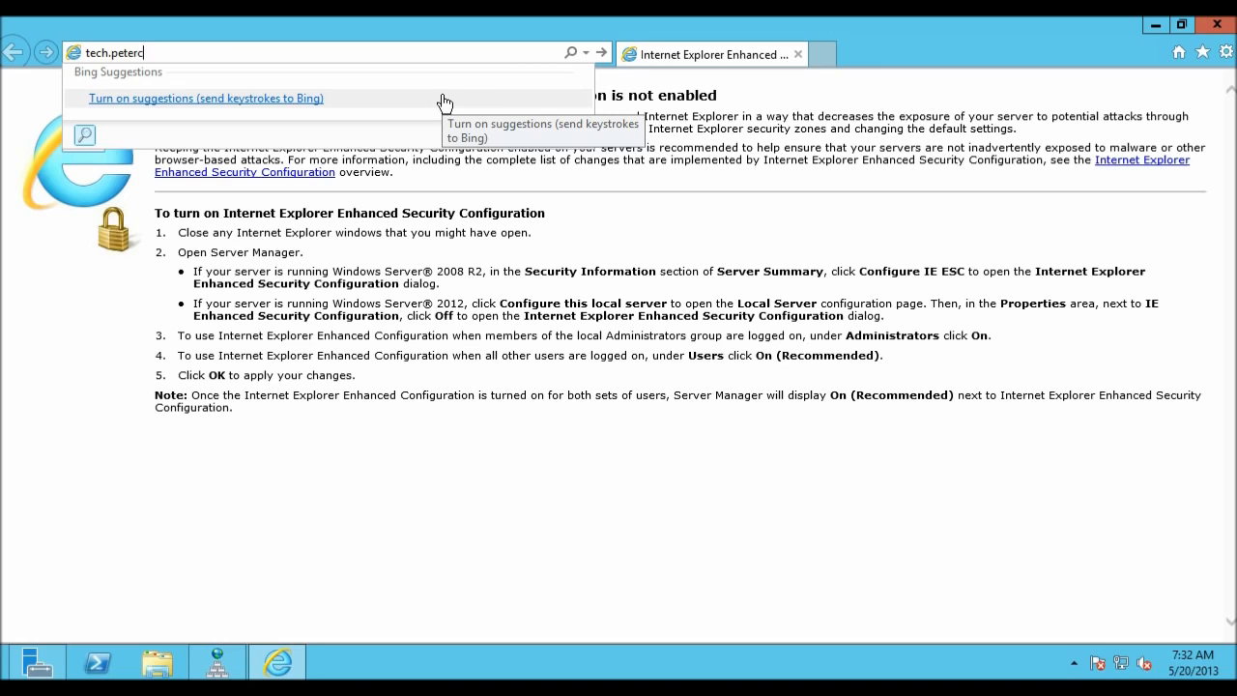
type("rys.com")
key("Return")
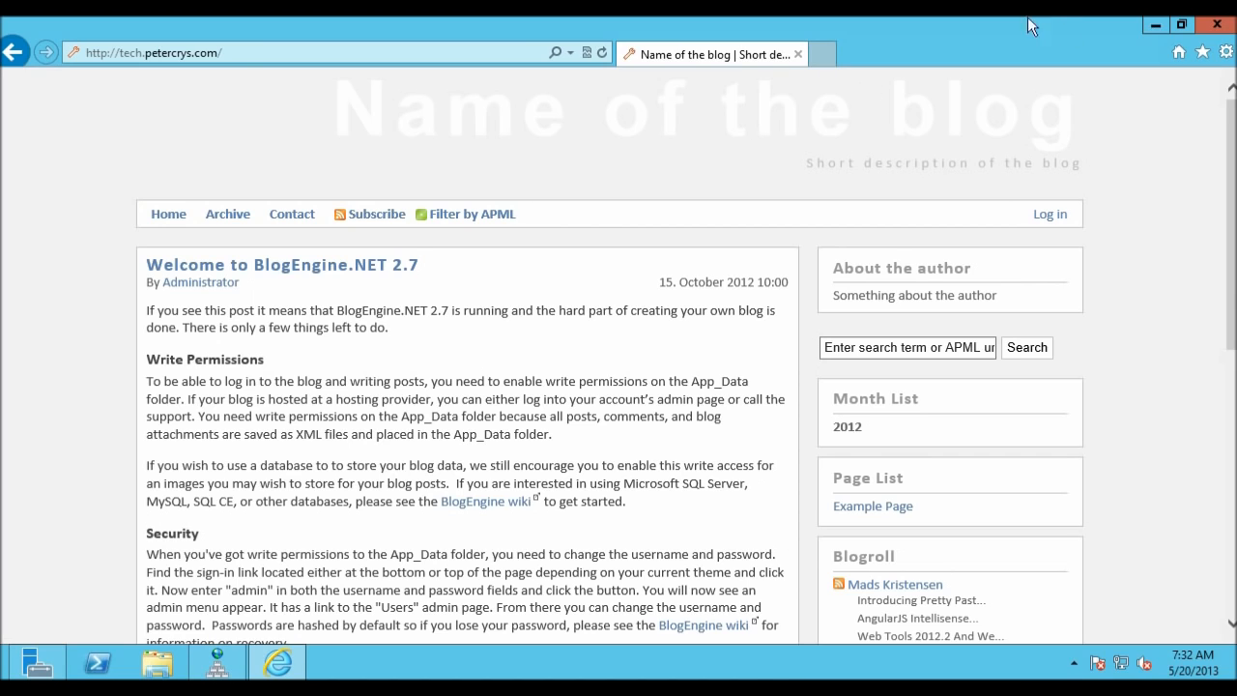
left_click(1155, 24)
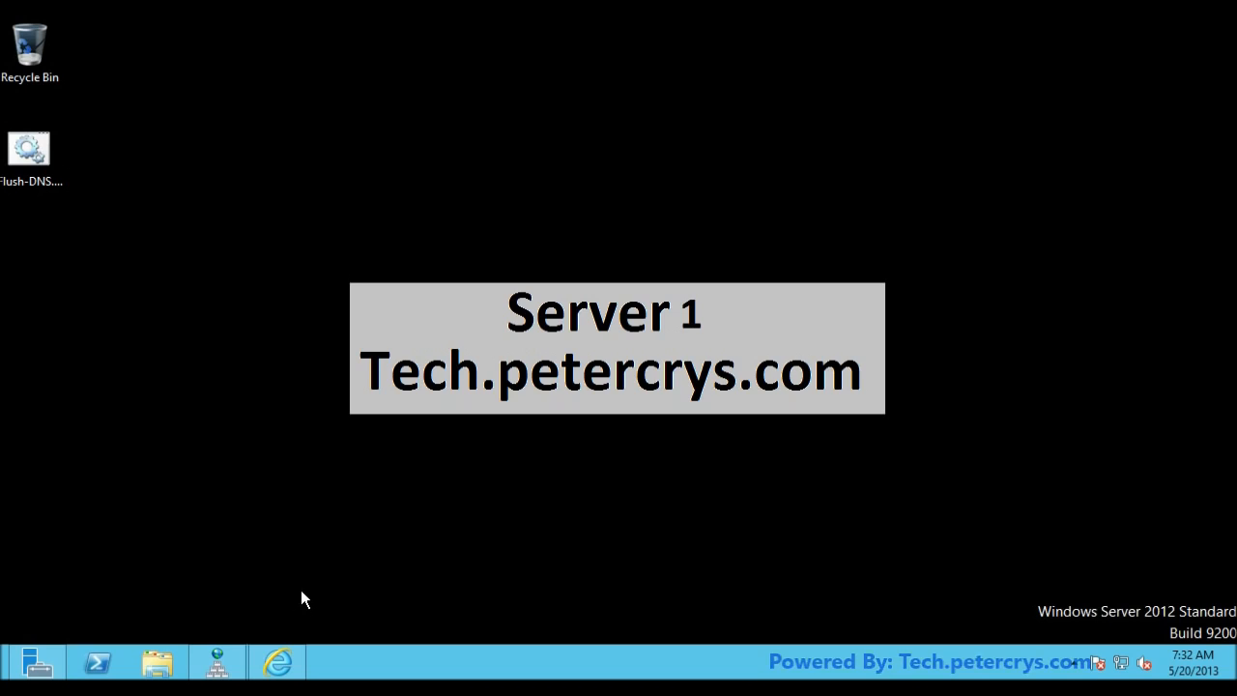
Stop the DNS service on SERVER1 in DNS Manager and minimize the console.
left_click(217, 662)
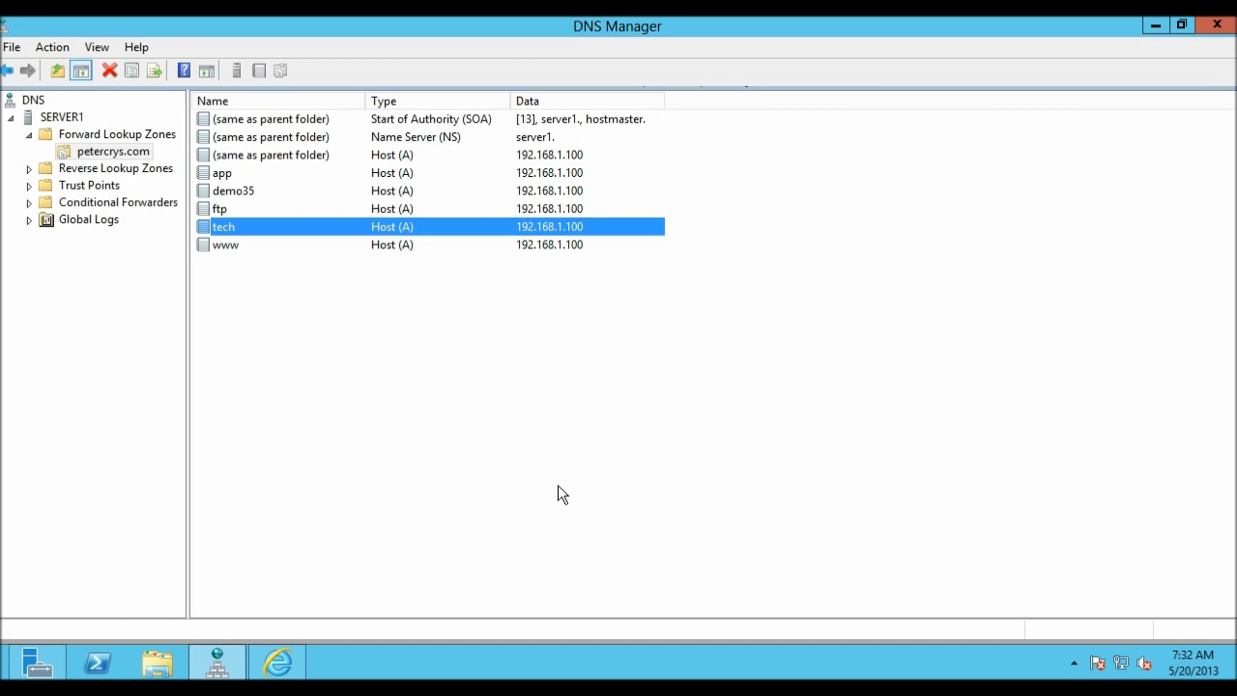
left_click(41, 119)
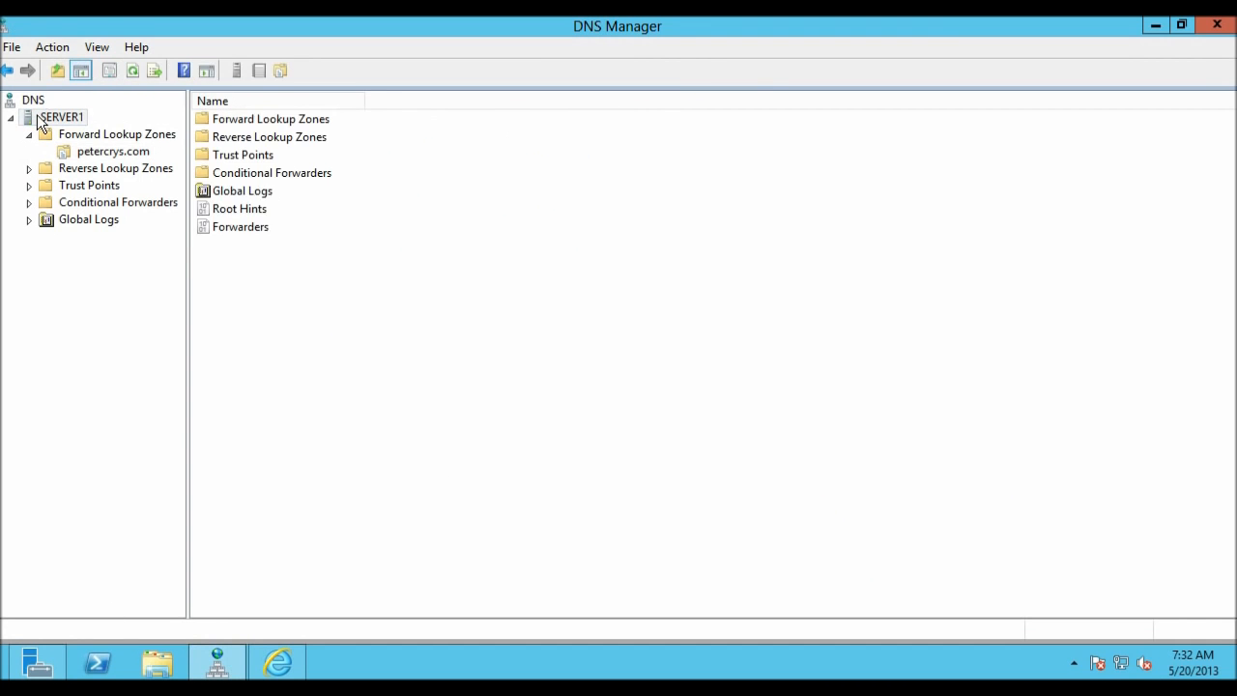
right_click(39, 117)
mouse_move(122, 303)
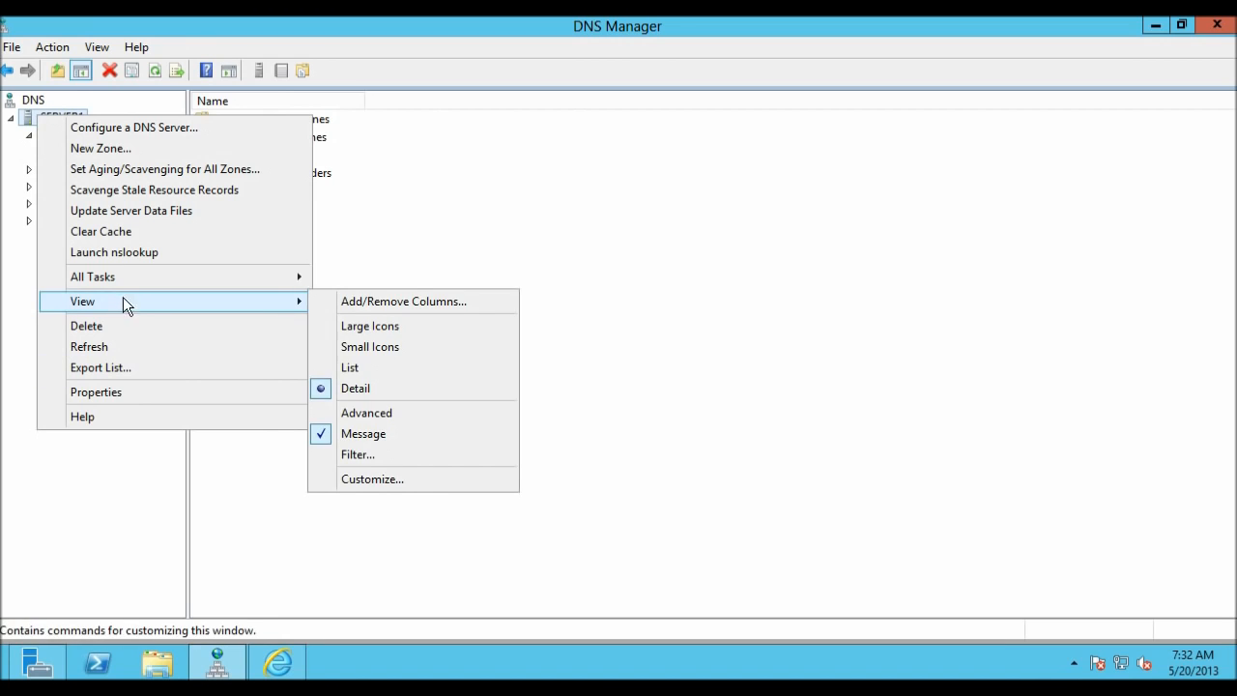
mouse_move(127, 277)
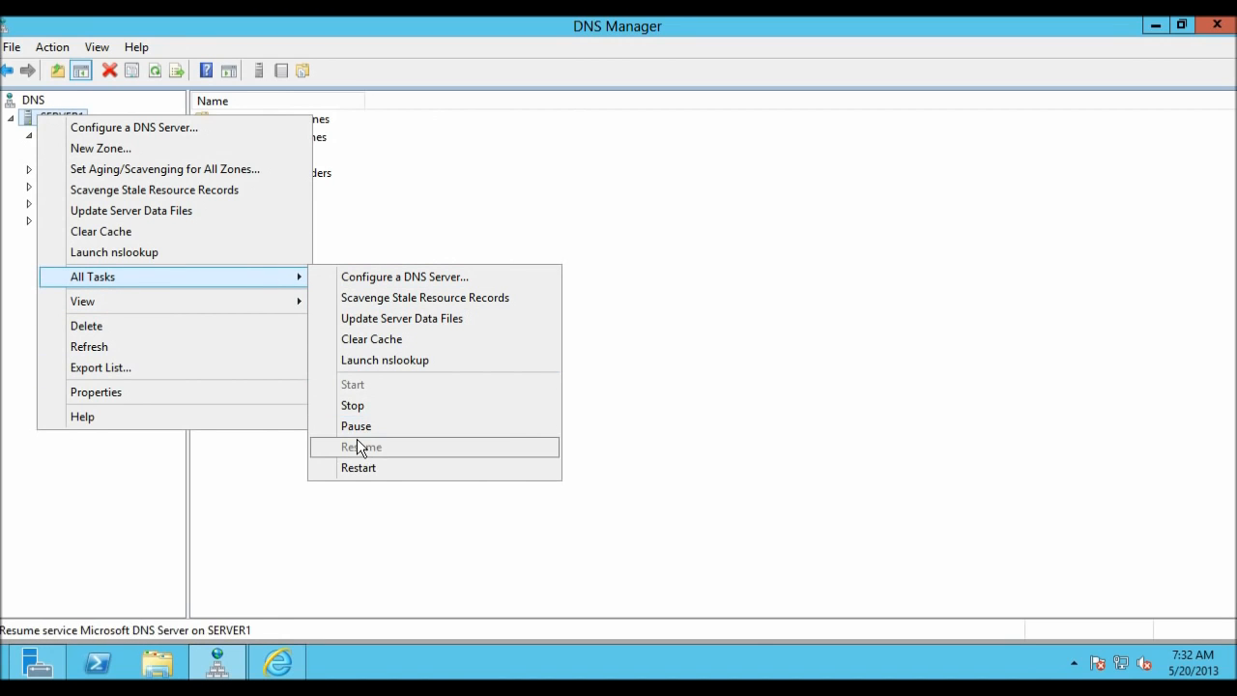
left_click(357, 405)
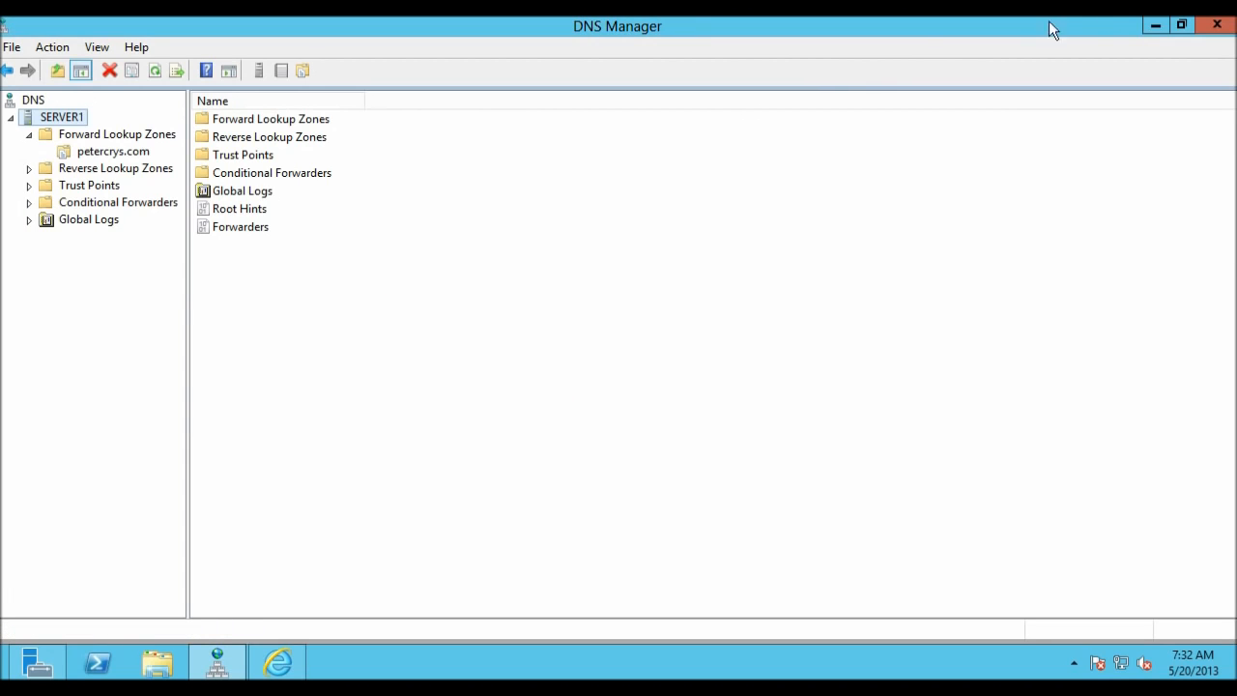
left_click(1155, 25)
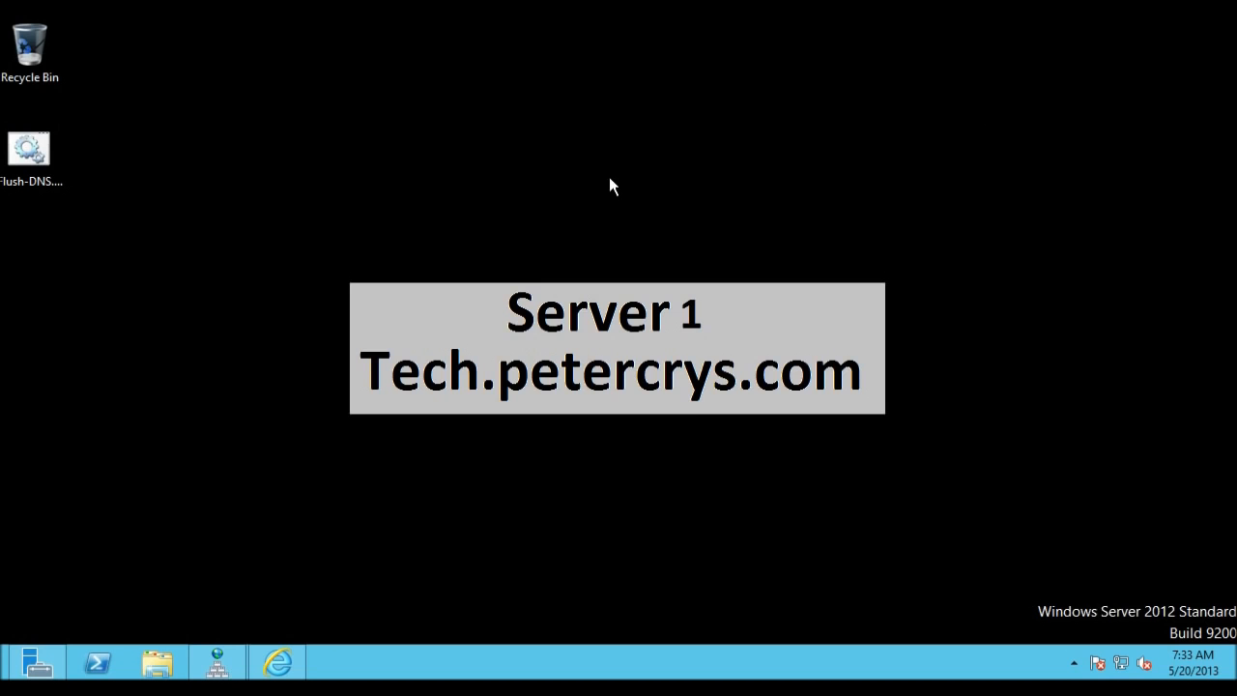
Open Flush-DNS.bat for editing, examine its ipconfig /flushdns command, and close Notepad without changes.
right_click(31, 145)
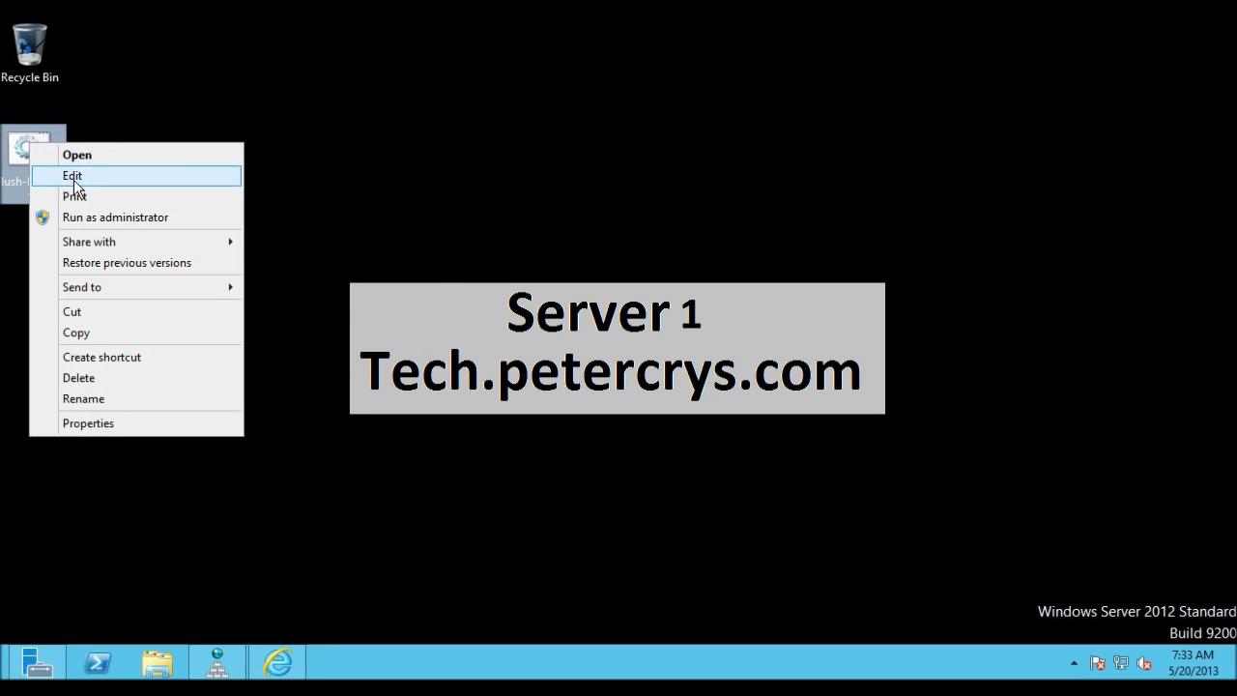
left_click(73, 176)
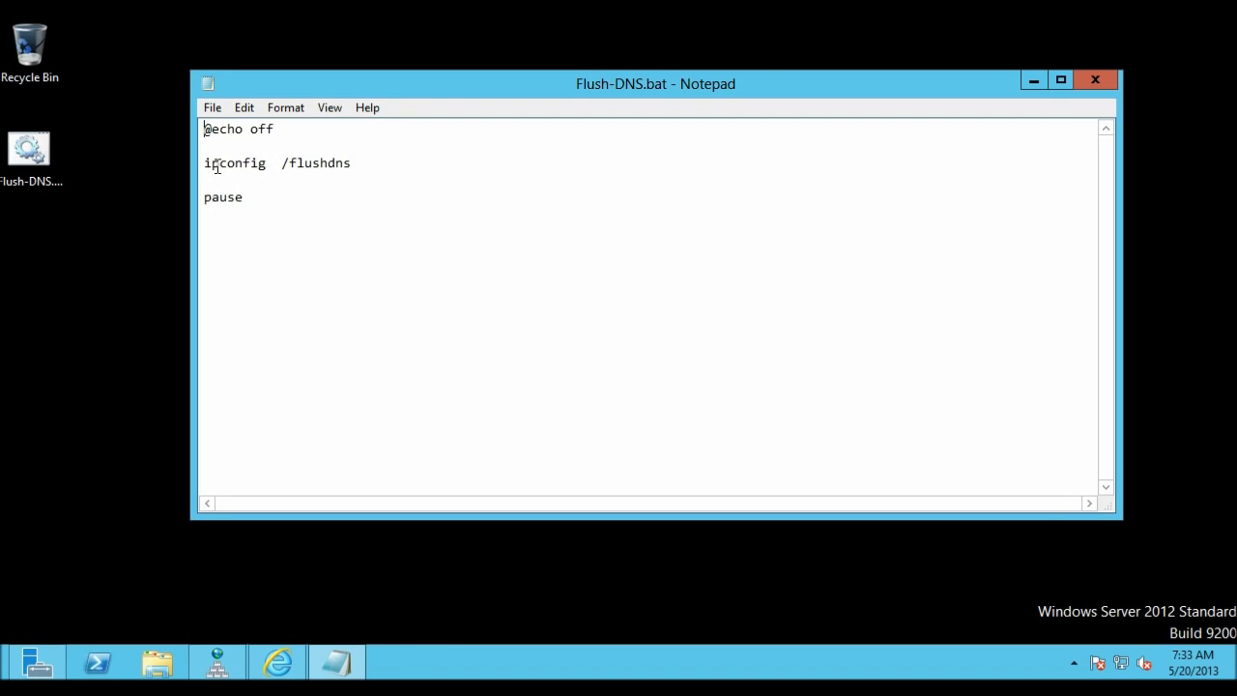
left_click_drag(204, 165, 355, 165)
left_click(409, 176)
left_click(1112, 75)
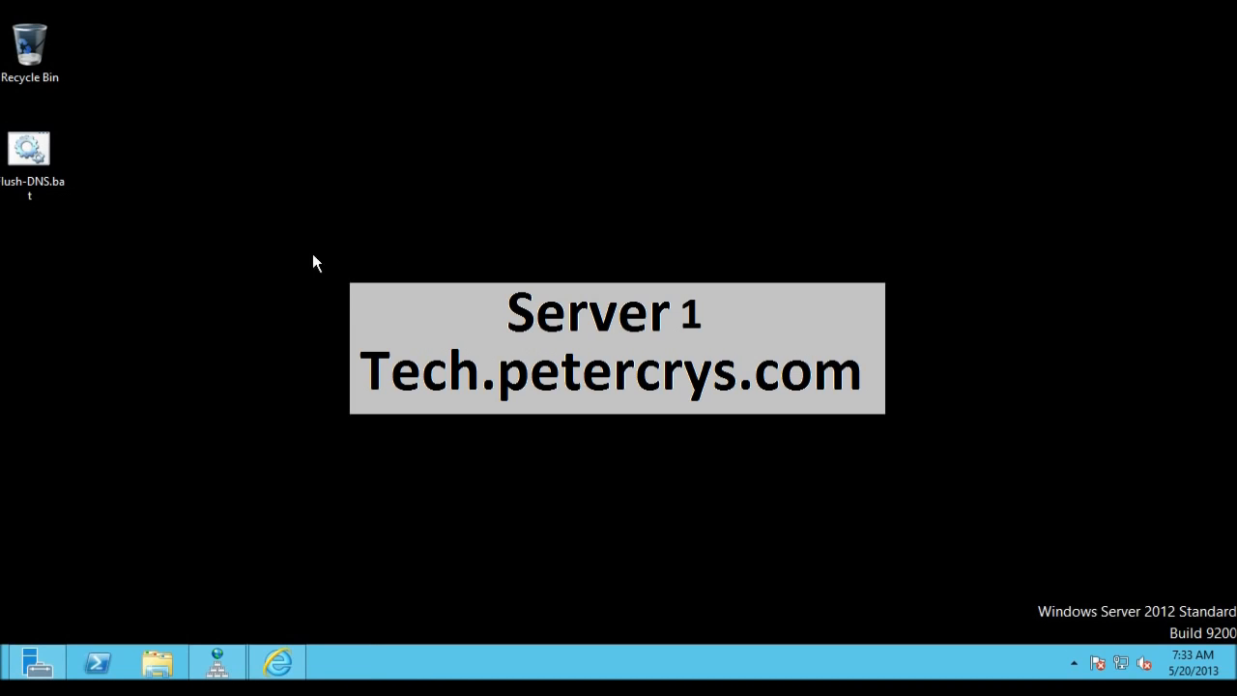
Run Flush-DNS.bat to flush the DNS resolver cache, and close its command window and Internet Explorer.
double_click(40, 157)
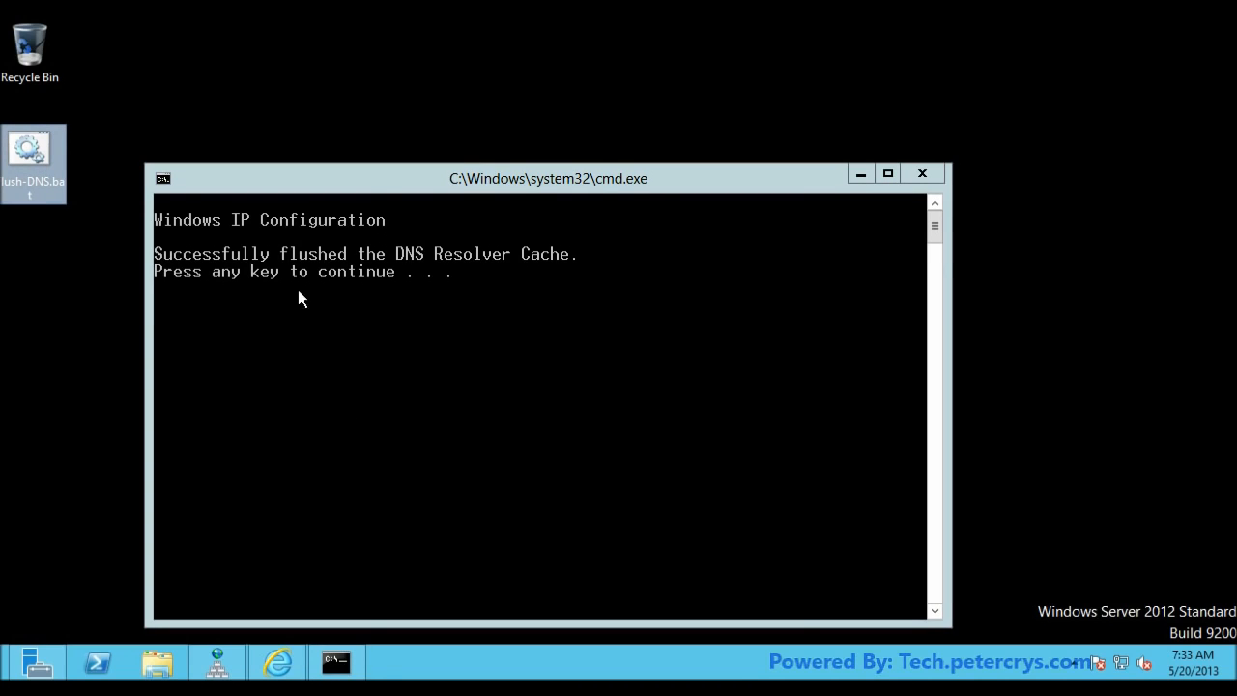
left_click(922, 174)
left_click(284, 657)
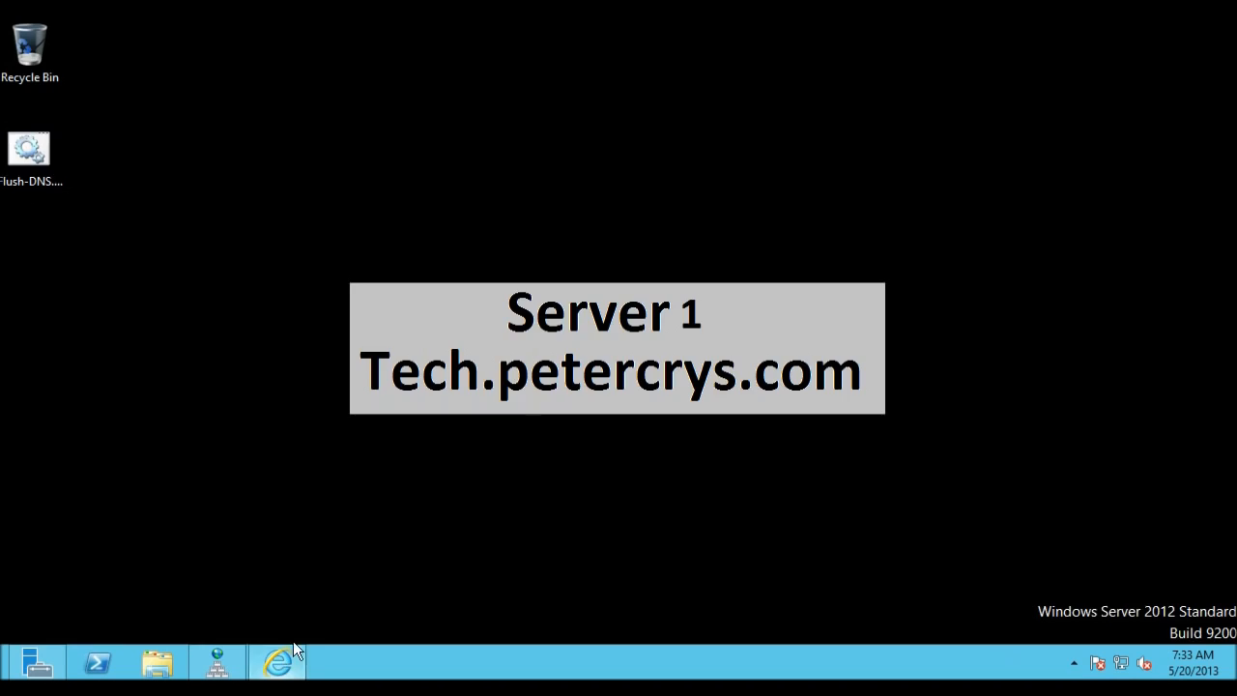
left_click(1213, 26)
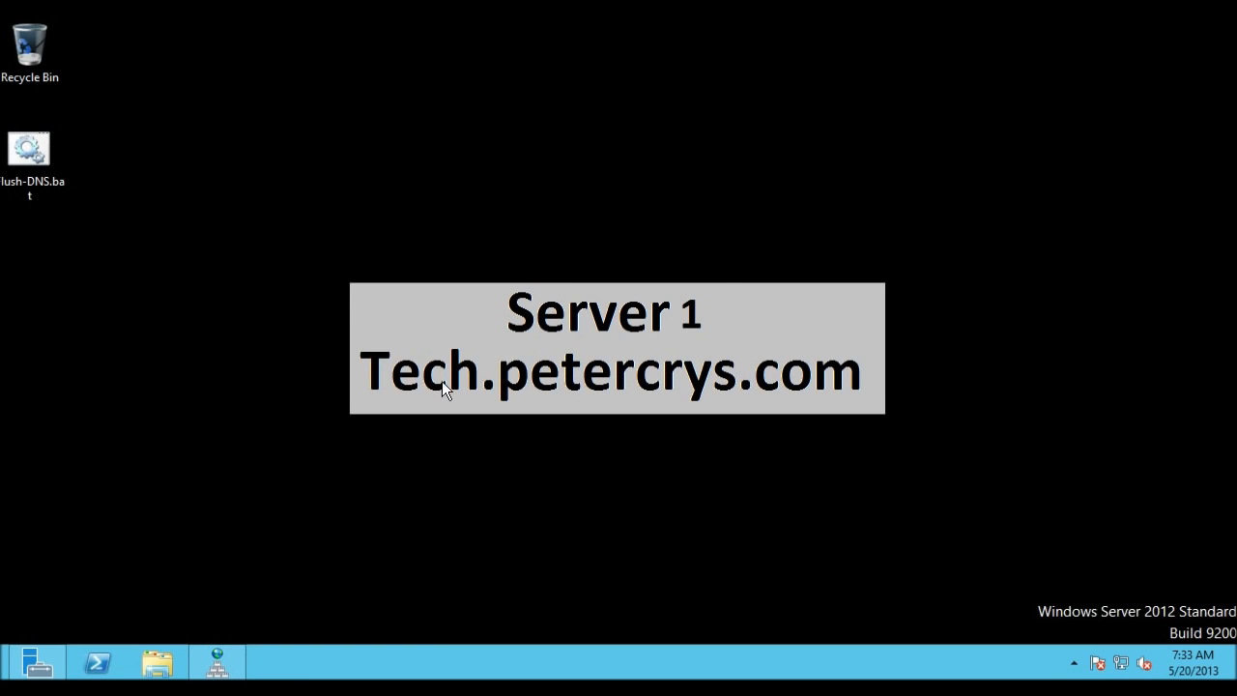
Load tech.petercrys.com in a new Internet Explorer session and look through the home page.
key("super")
left_click(301, 486)
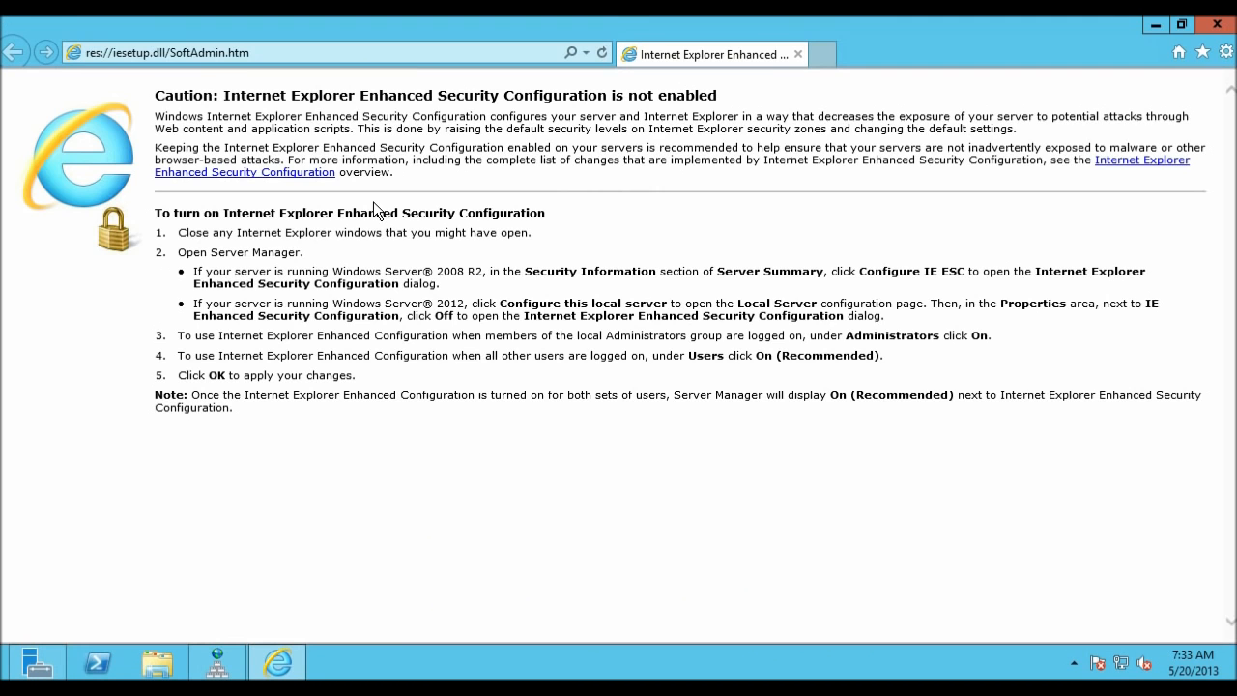
left_click(407, 62)
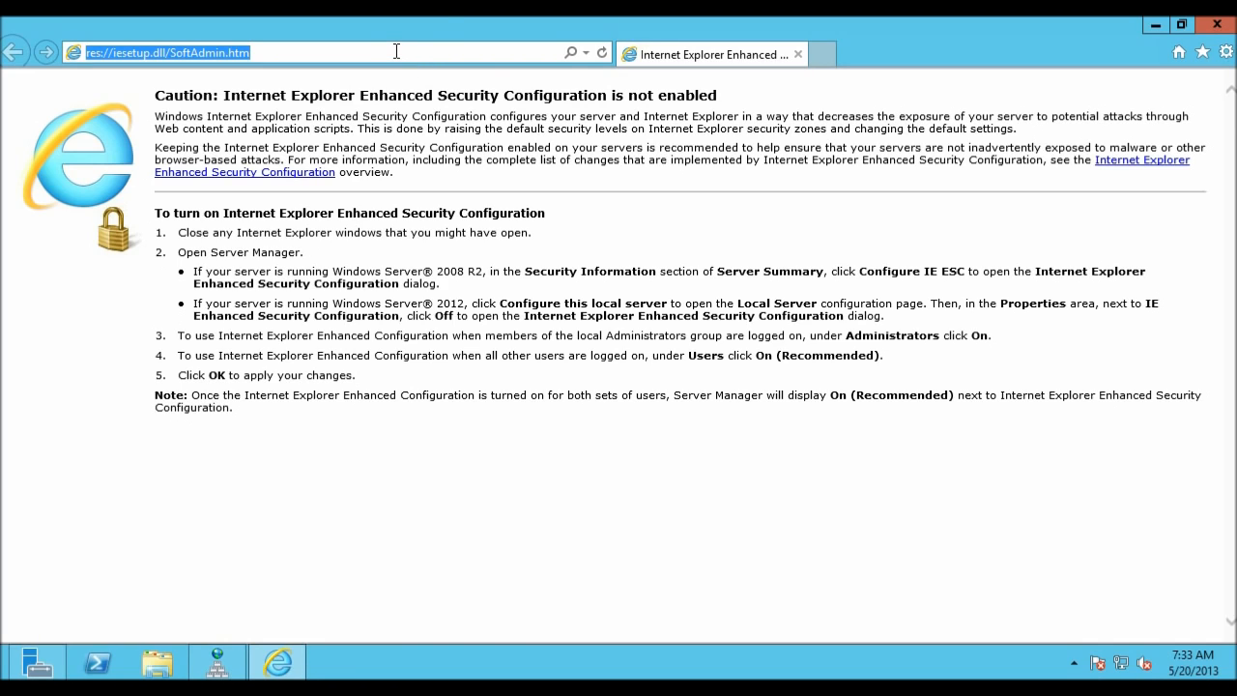
type("tech.petercrys.com")
key("Return")
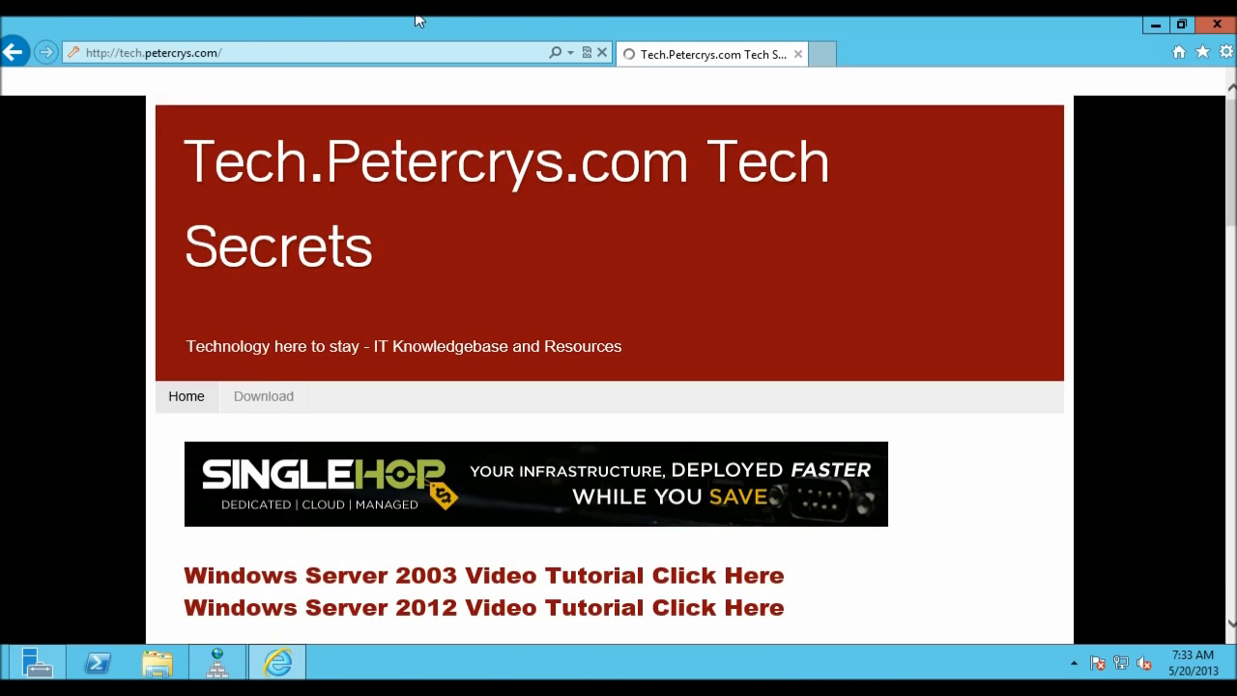
scroll(567, 221, "down", 2)
scroll(566, 213, "down", 1)
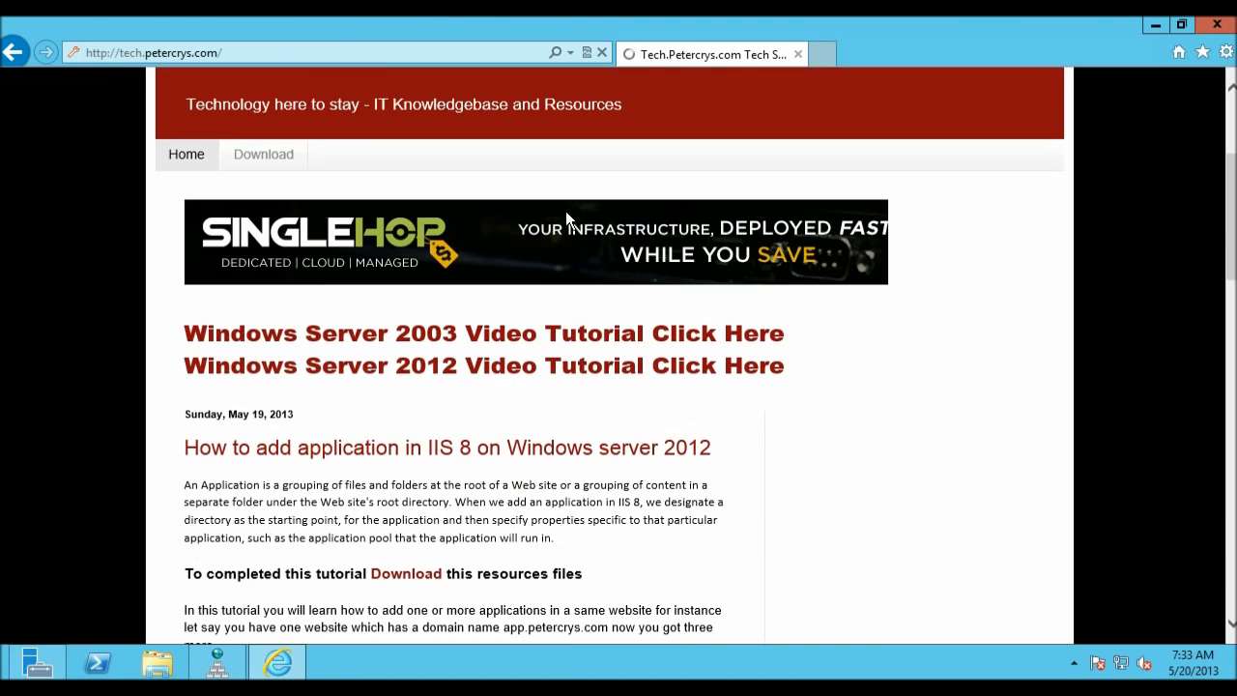
scroll(579, 218, "down", 1)
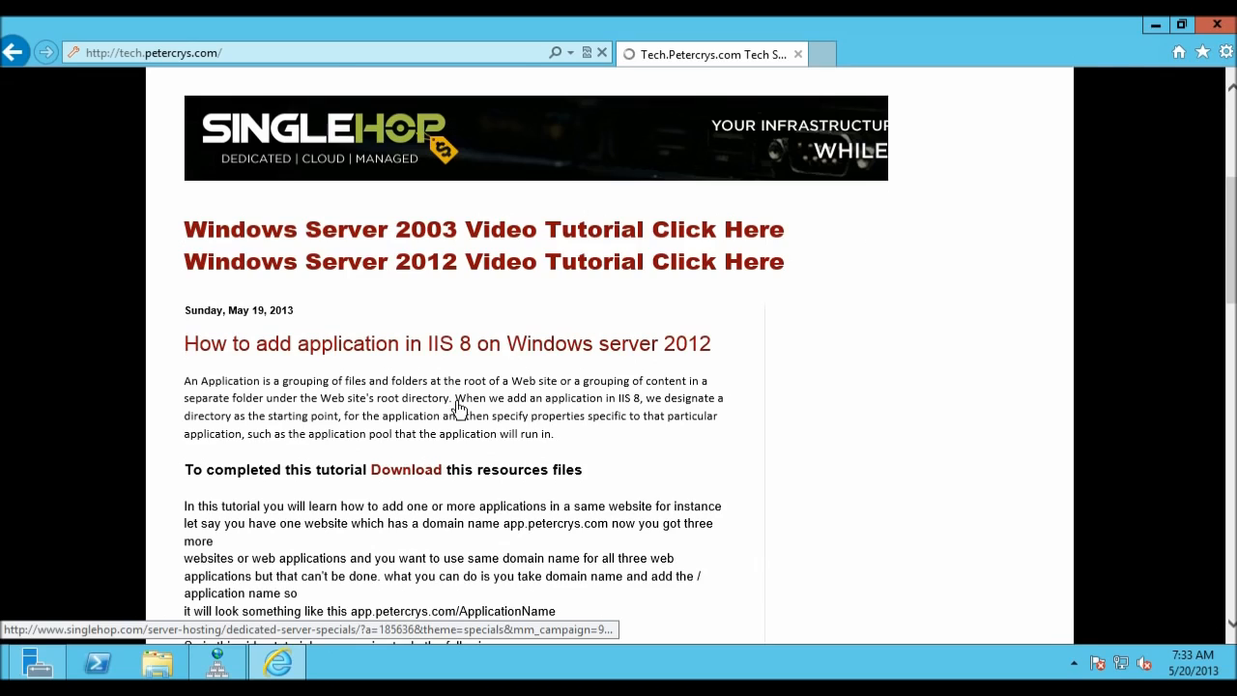
Open the resource files download linked in the article on adding an application in IIS 8.
scroll(233, 342, "down", 4)
scroll(305, 321, "up", 4)
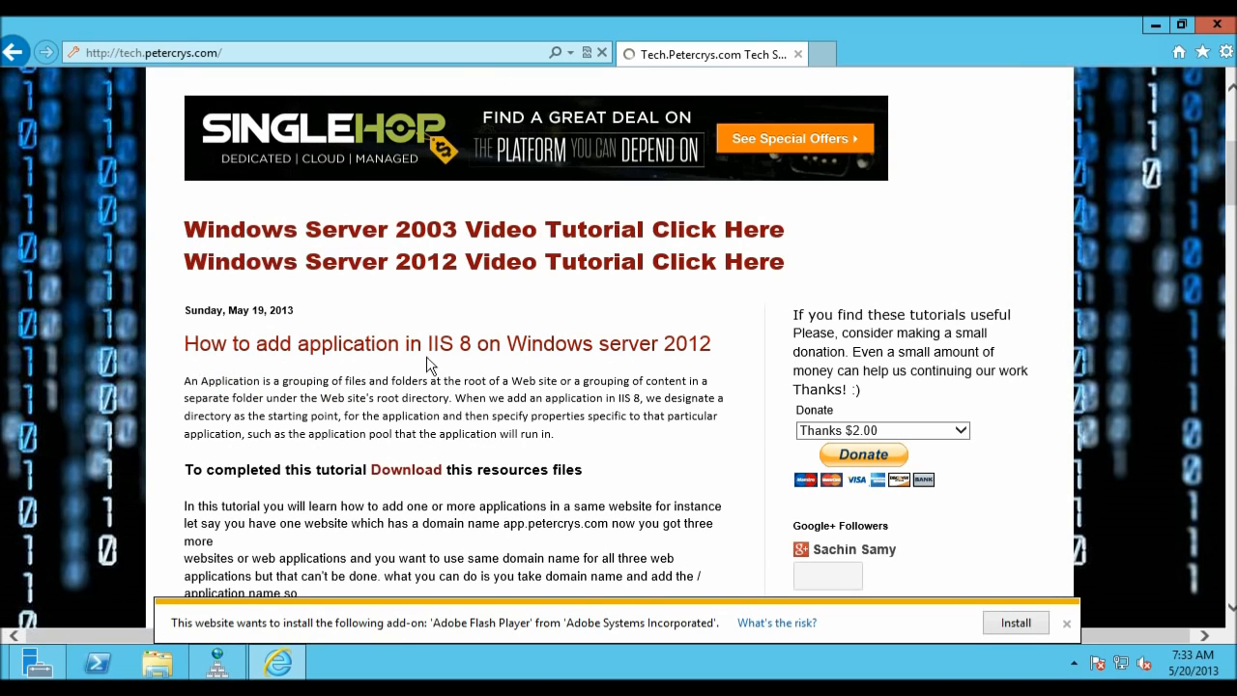
scroll(676, 380, "down", 3)
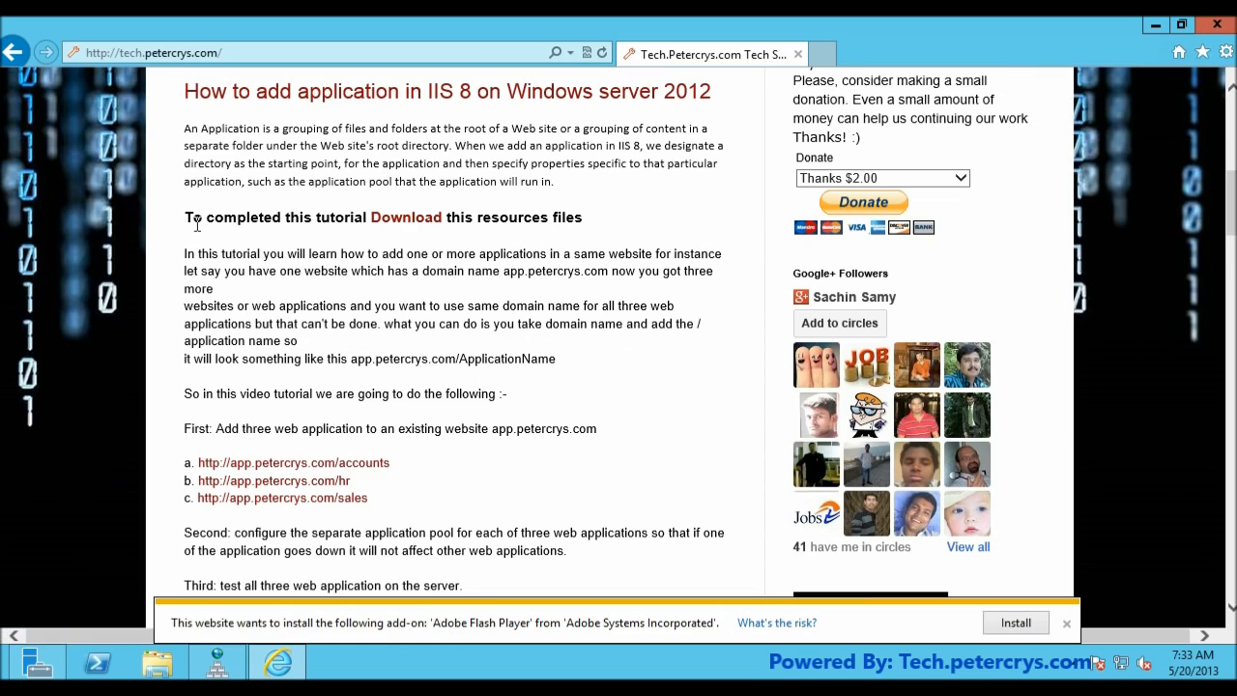
left_click(409, 228)
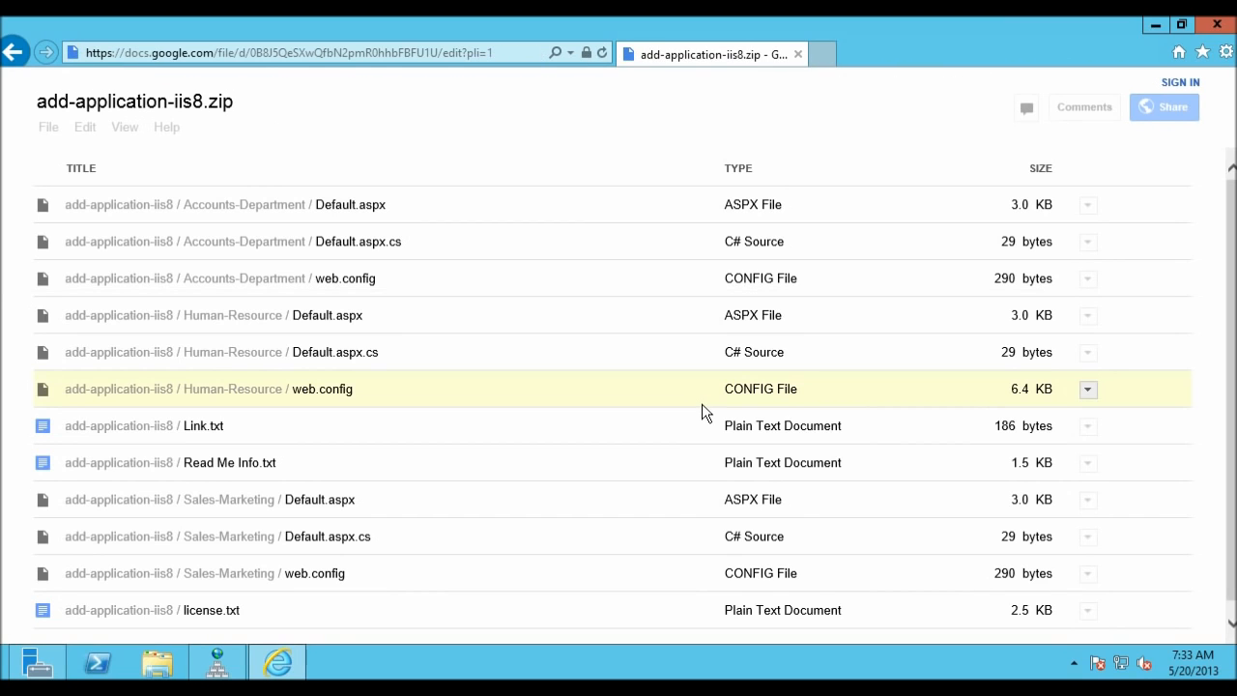
left_click(145, 58)
left_click(137, 53)
left_click_drag(127, 52, 191, 52)
left_click(334, 284)
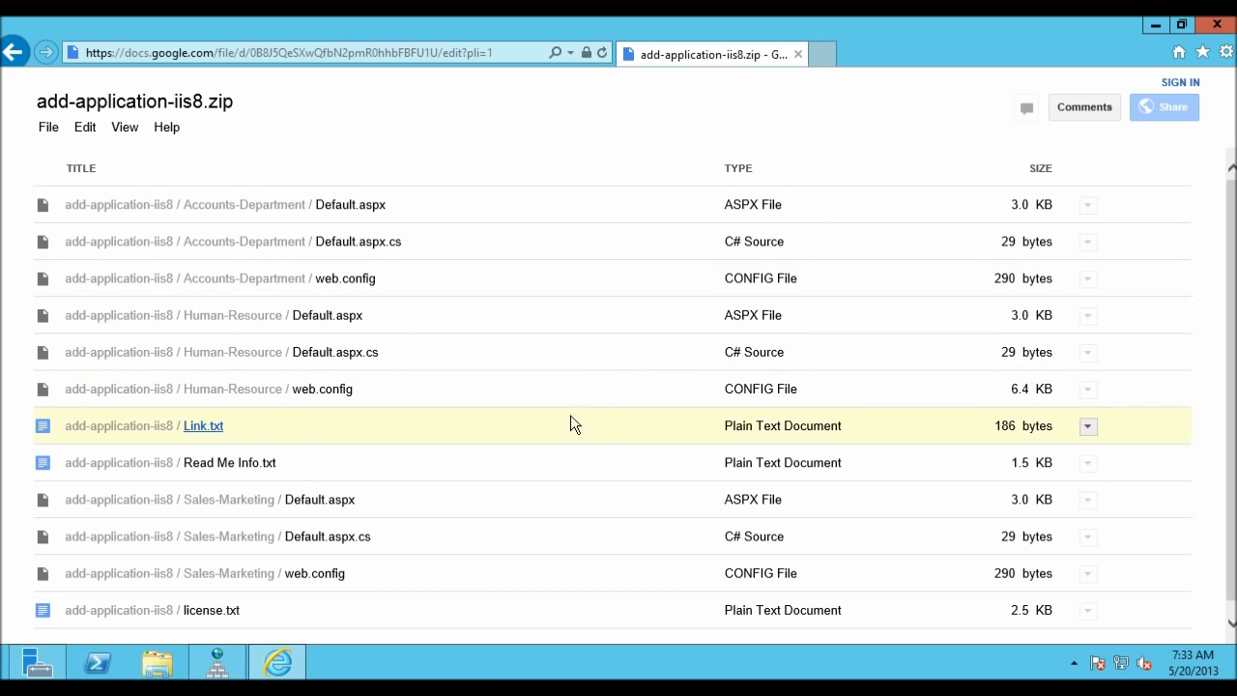
Download and save add-application-iis8.zip, then minimize the download list and close the browser window.
left_click(49, 127)
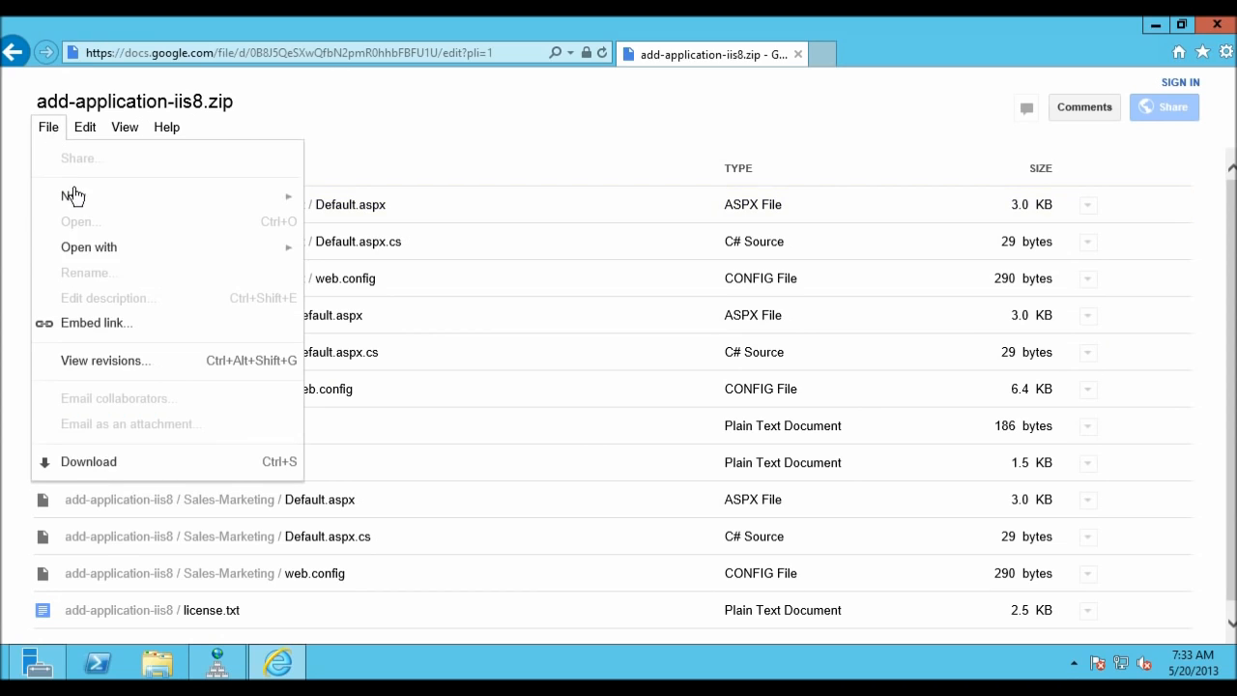
left_click(119, 463)
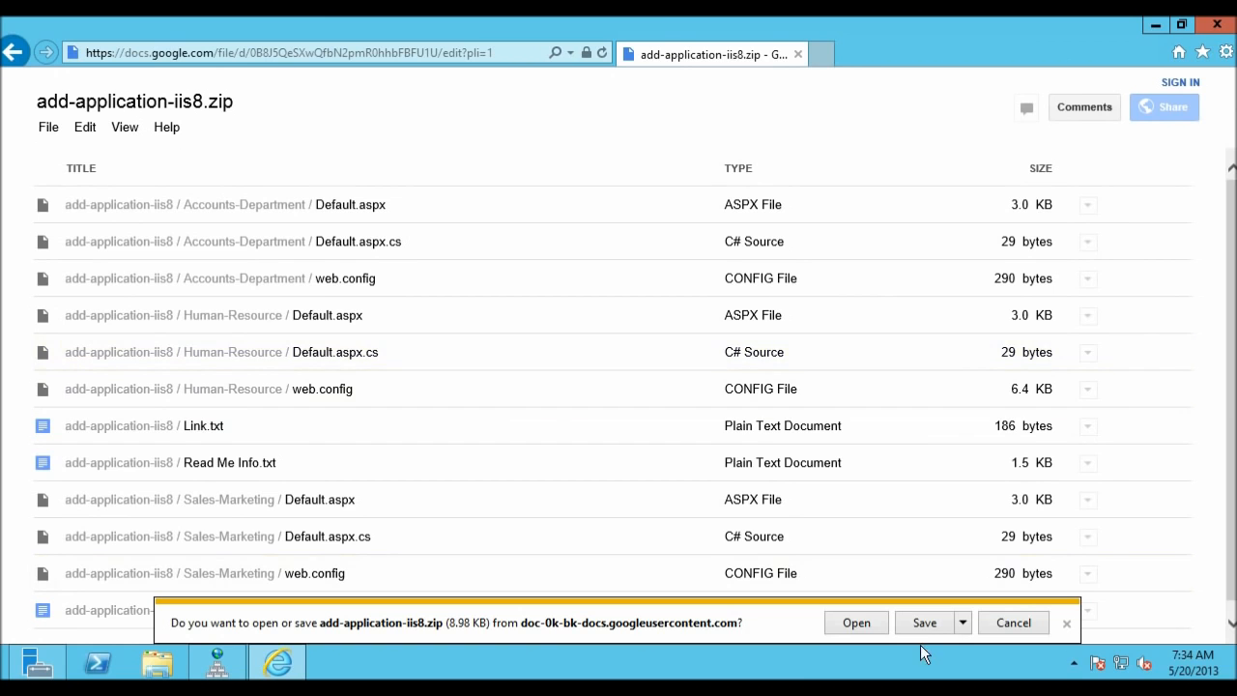
left_click(915, 623)
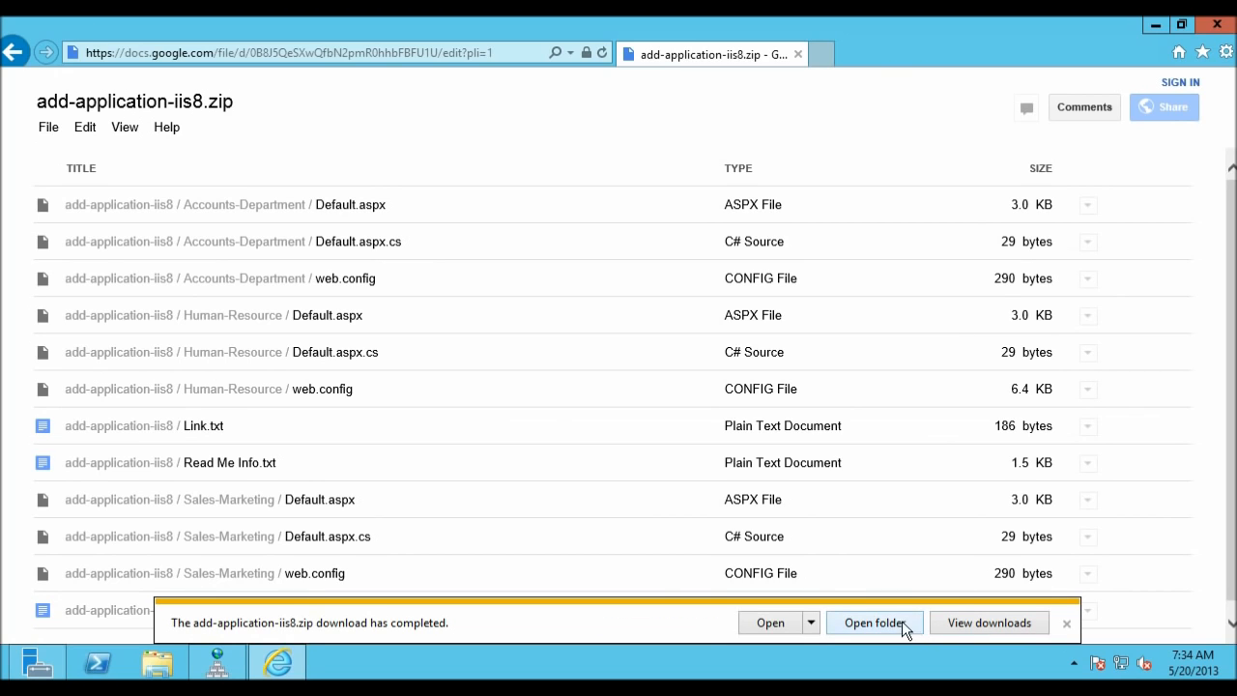
left_click(987, 623)
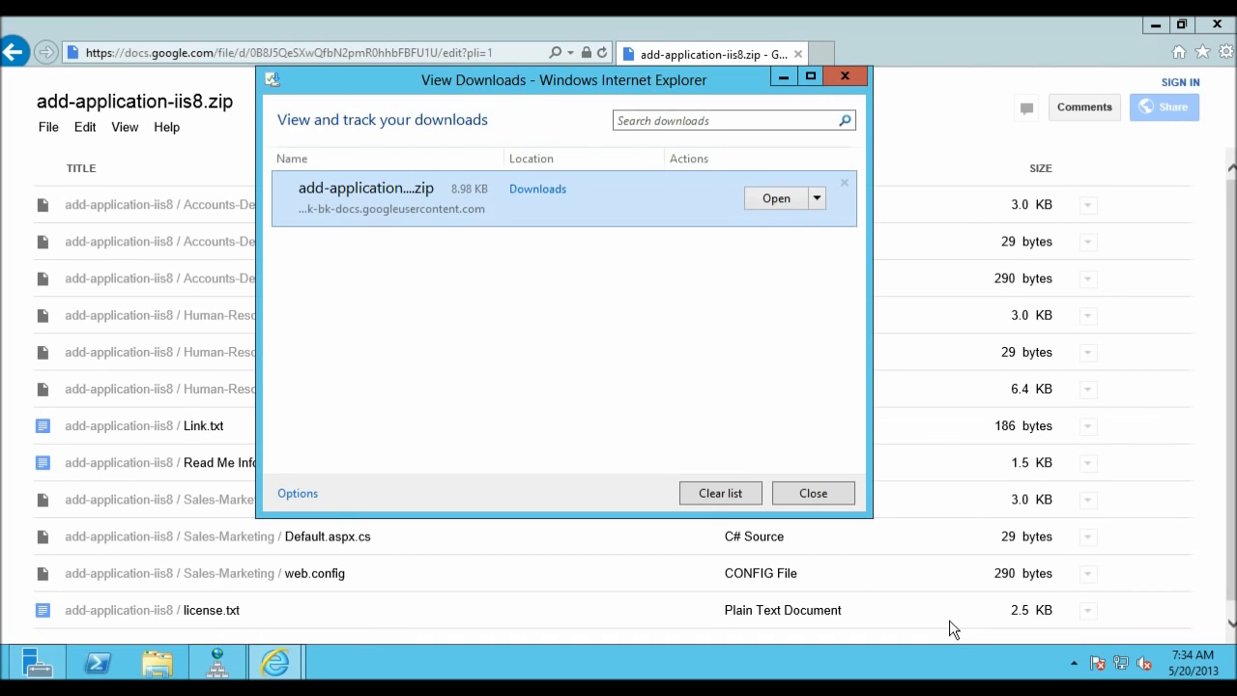
left_click(782, 78)
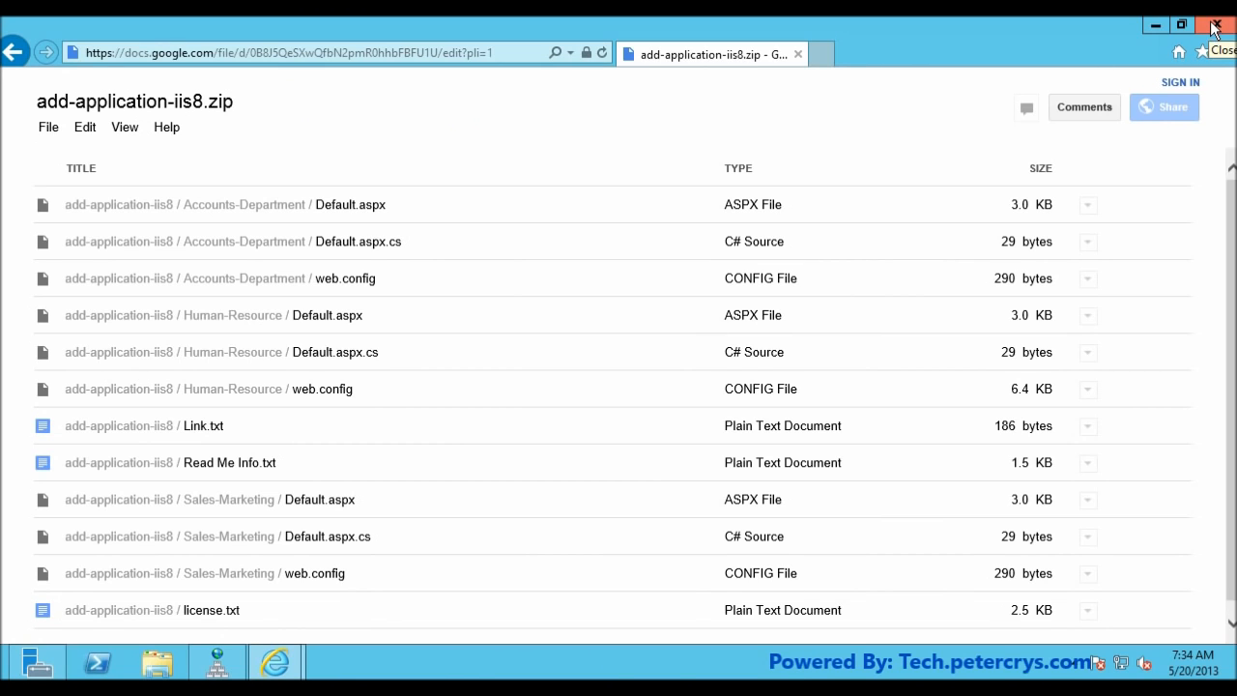
left_click(1215, 26)
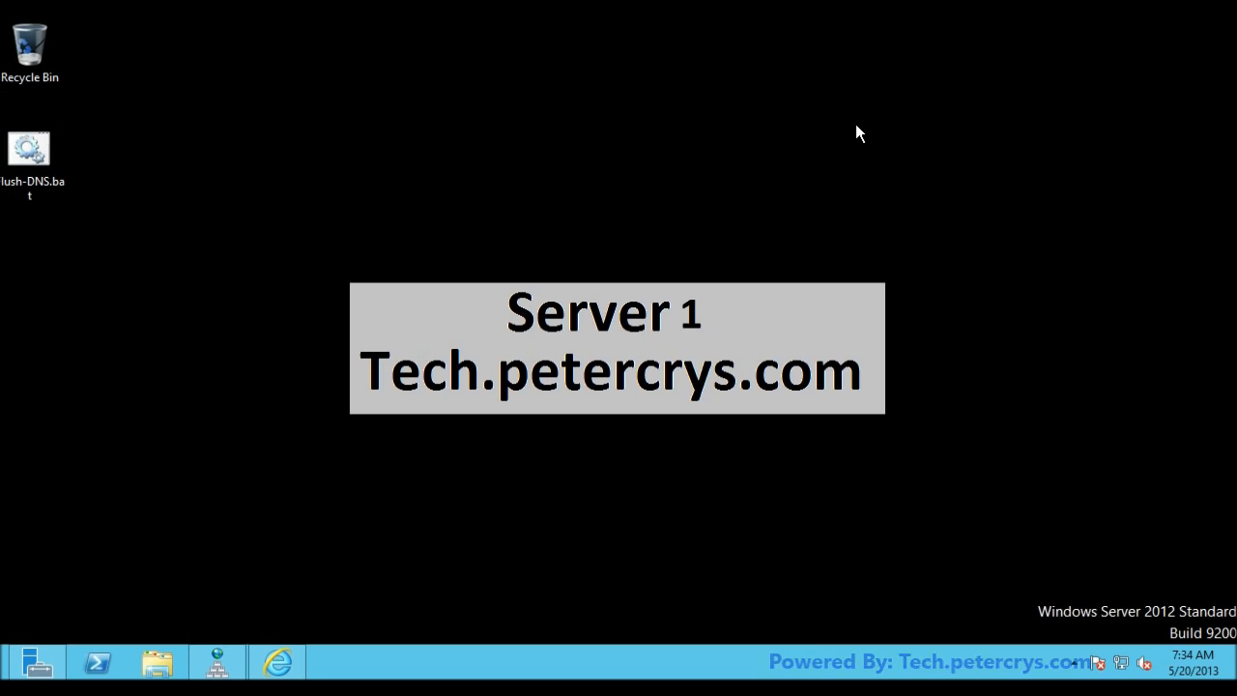
Start the DNS service on SERVER1 in DNS Manager and close the console.
left_click(217, 662)
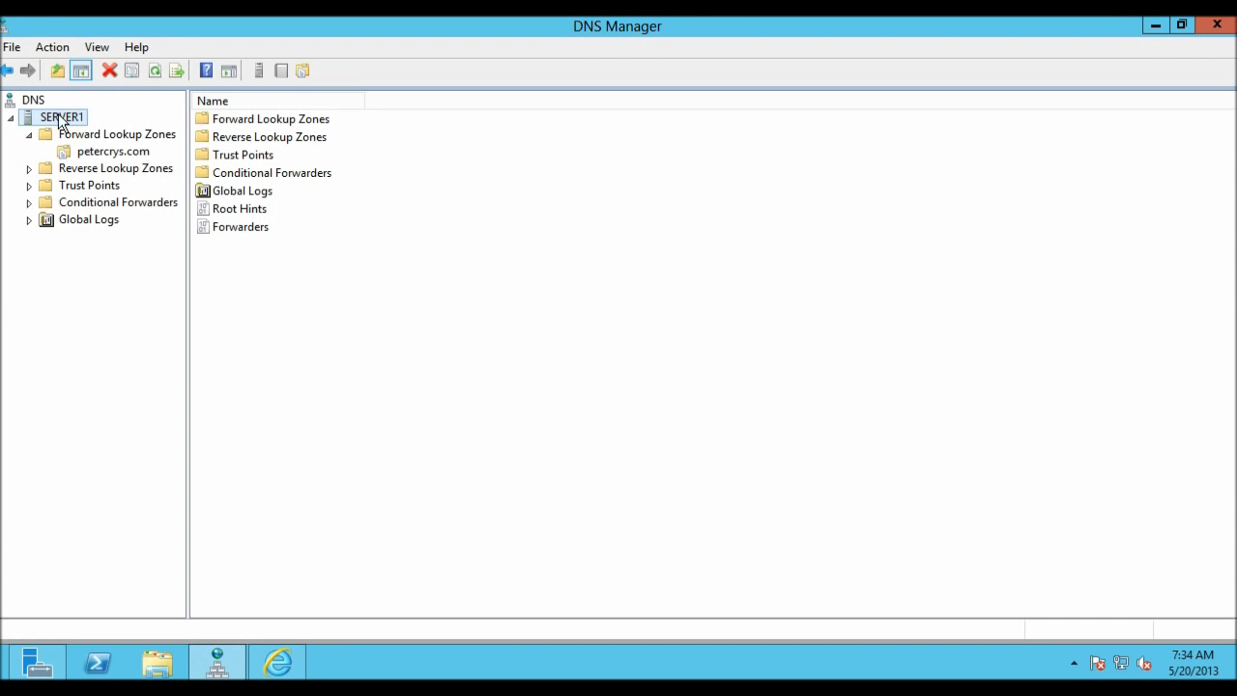
right_click(60, 118)
mouse_move(178, 275)
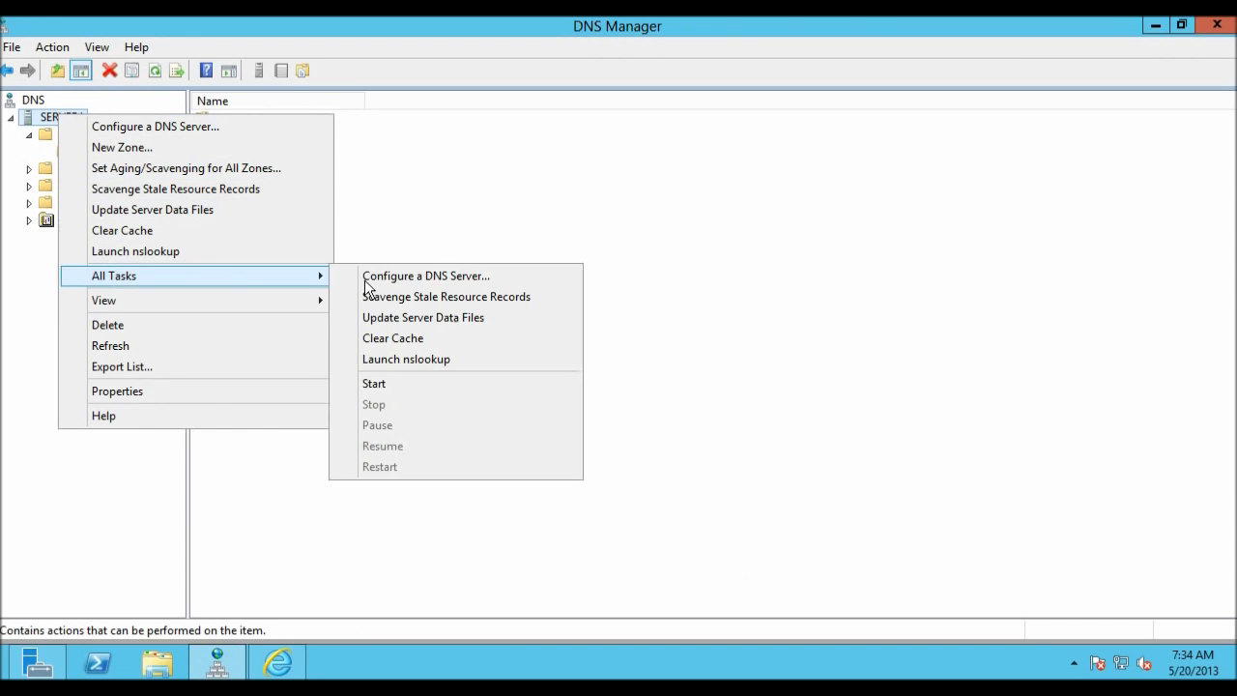
left_click(386, 386)
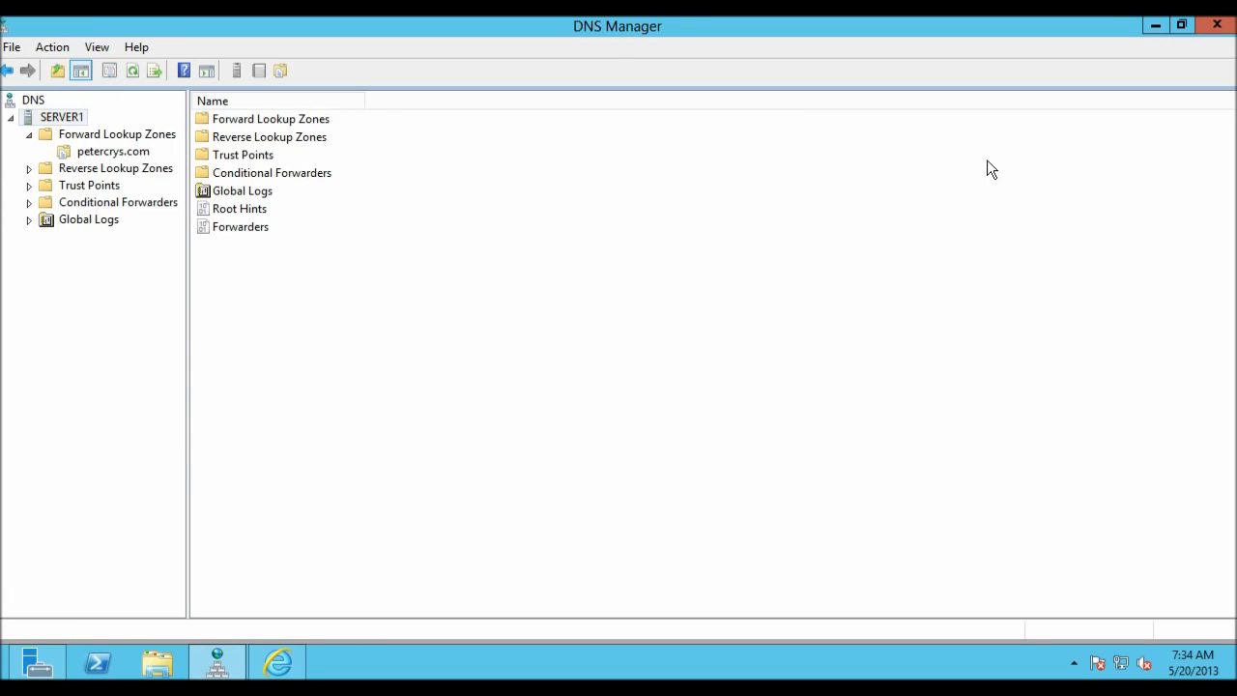
left_click(1210, 29)
Run Flush-DNS.bat twice to flush the DNS resolver cache, closing its command window each time.
double_click(26, 148)
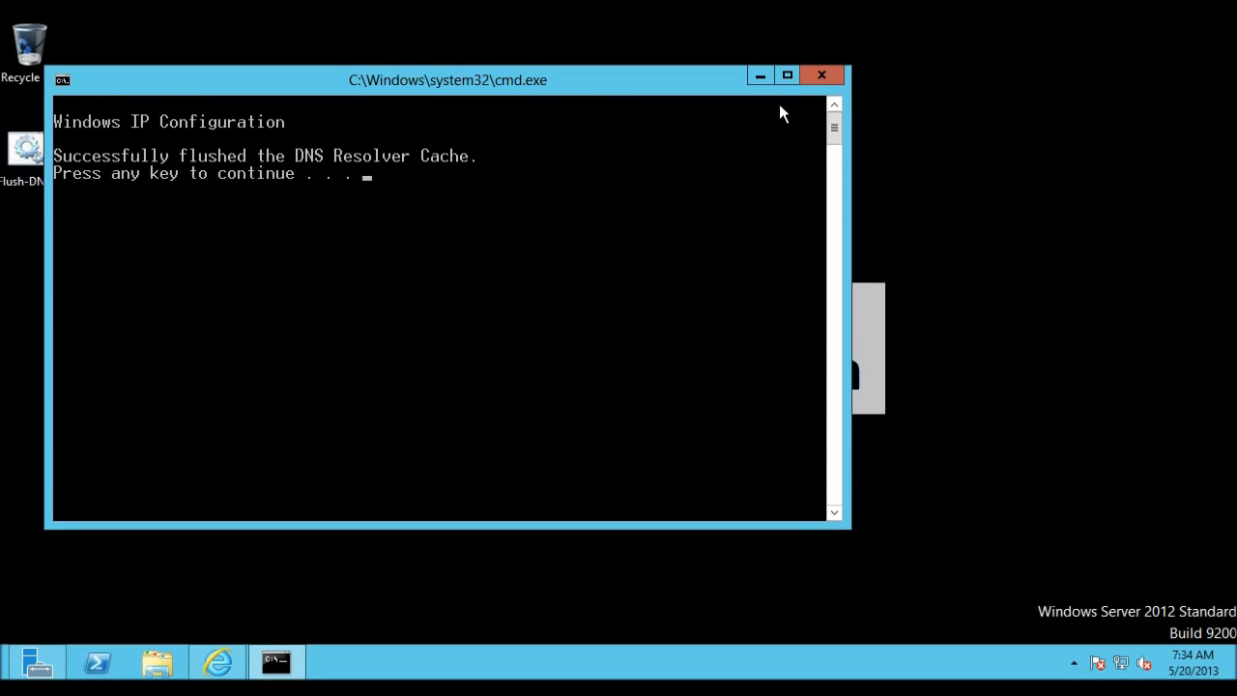
left_click(828, 72)
double_click(21, 148)
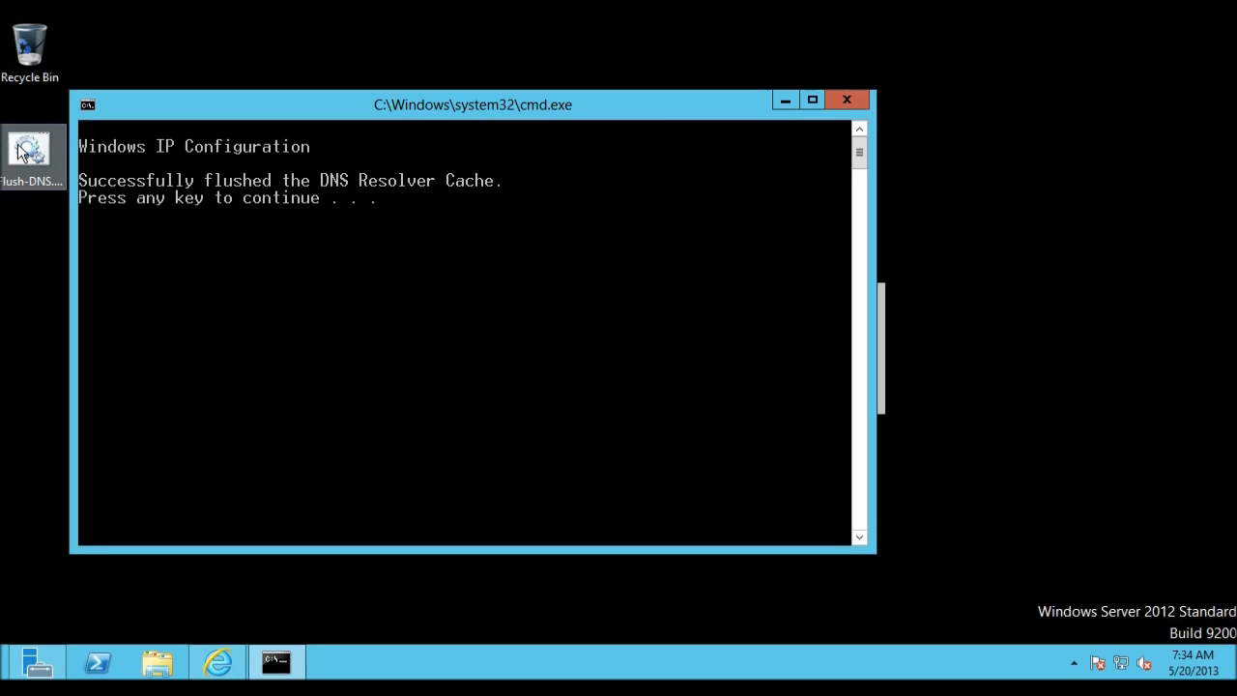
left_click(839, 93)
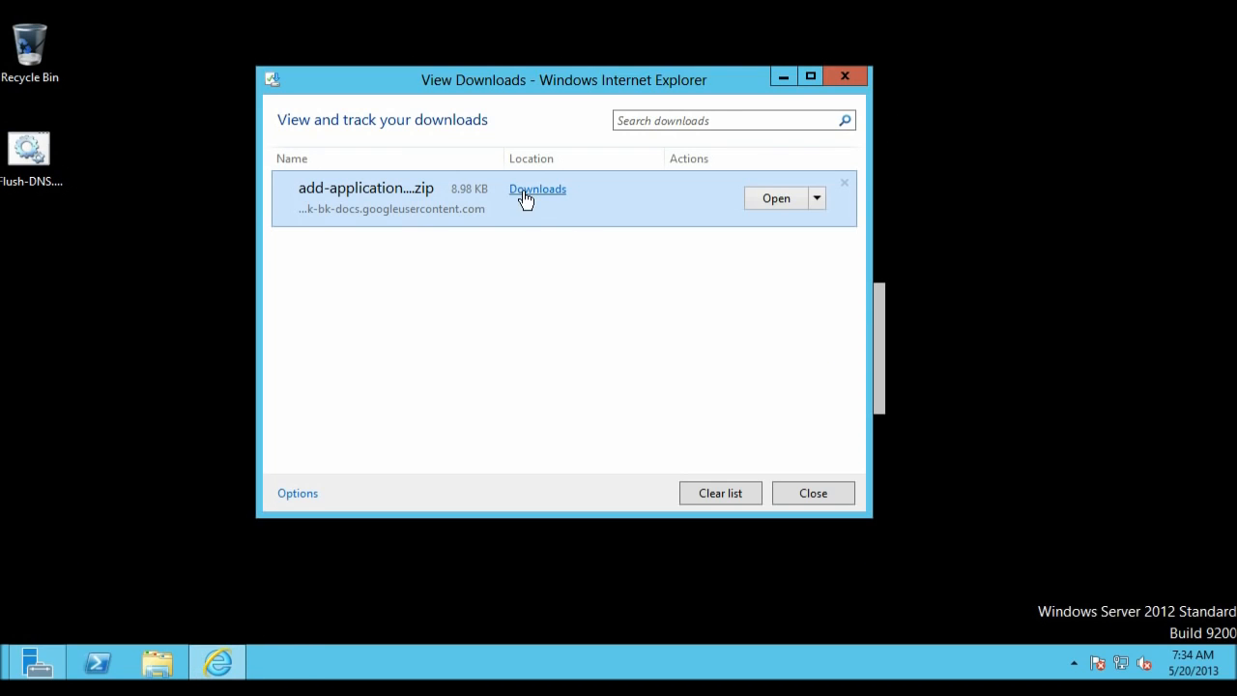
Open the folder containing the downloaded add-application-iis8.zip, minimize it, and close the download list.
right_click(385, 193)
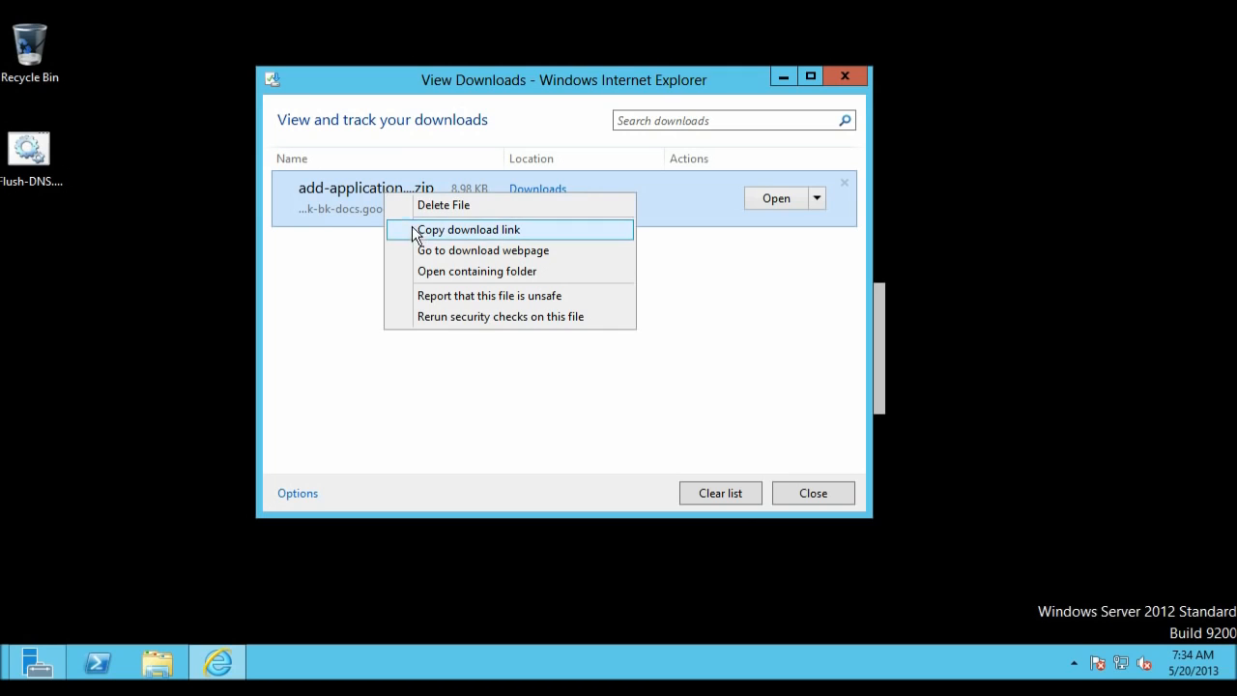
left_click(441, 271)
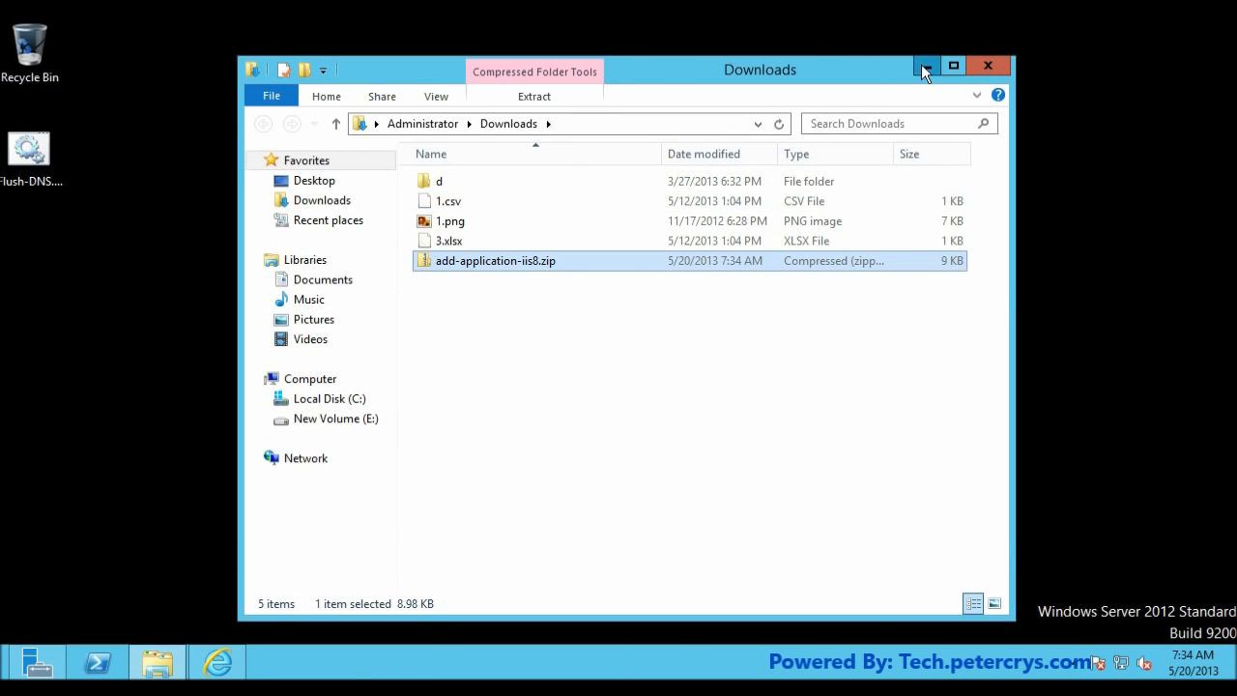
left_click(920, 63)
left_click(851, 72)
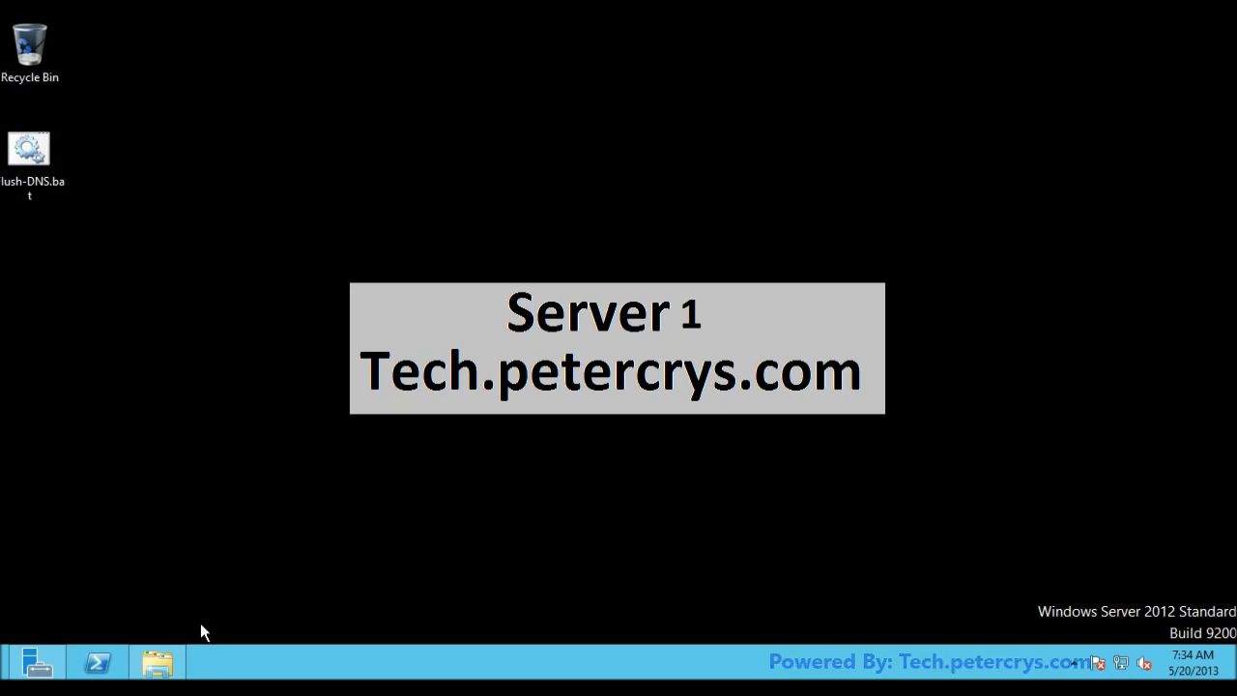
Move add-application-iis8.zip from the Downloads folder to the desktop and close the folder window.
left_click(157, 663)
left_click(555, 377)
left_click_drag(486, 260, 74, 320)
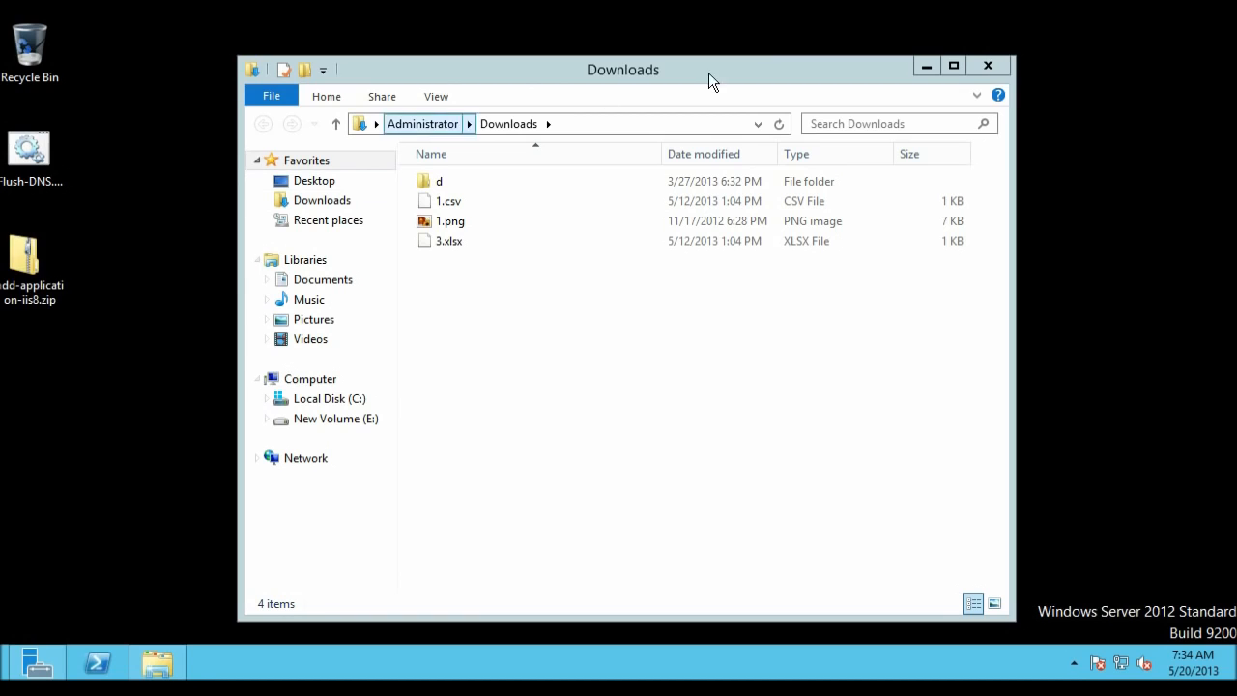
left_click(1001, 66)
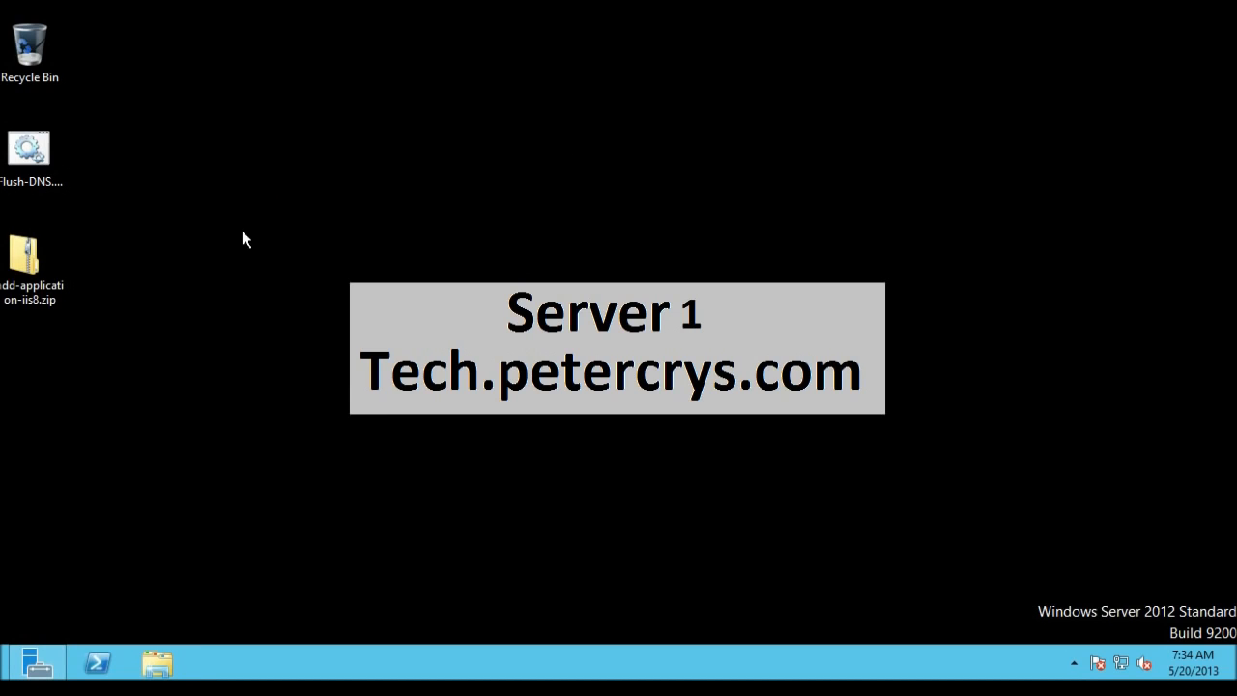
Extract add-application-iis8.zip to the desktop folder add-application-iis8 and open the inner add-application-iis8 folder.
right_click(25, 263)
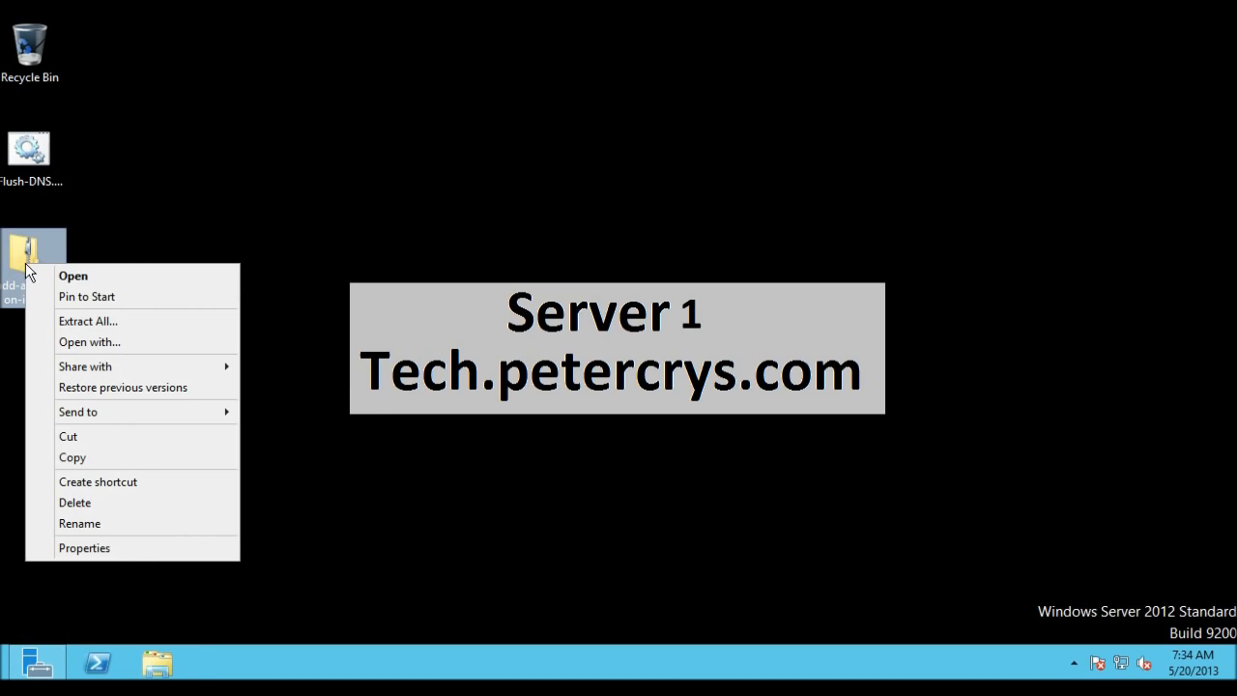
left_click(57, 320)
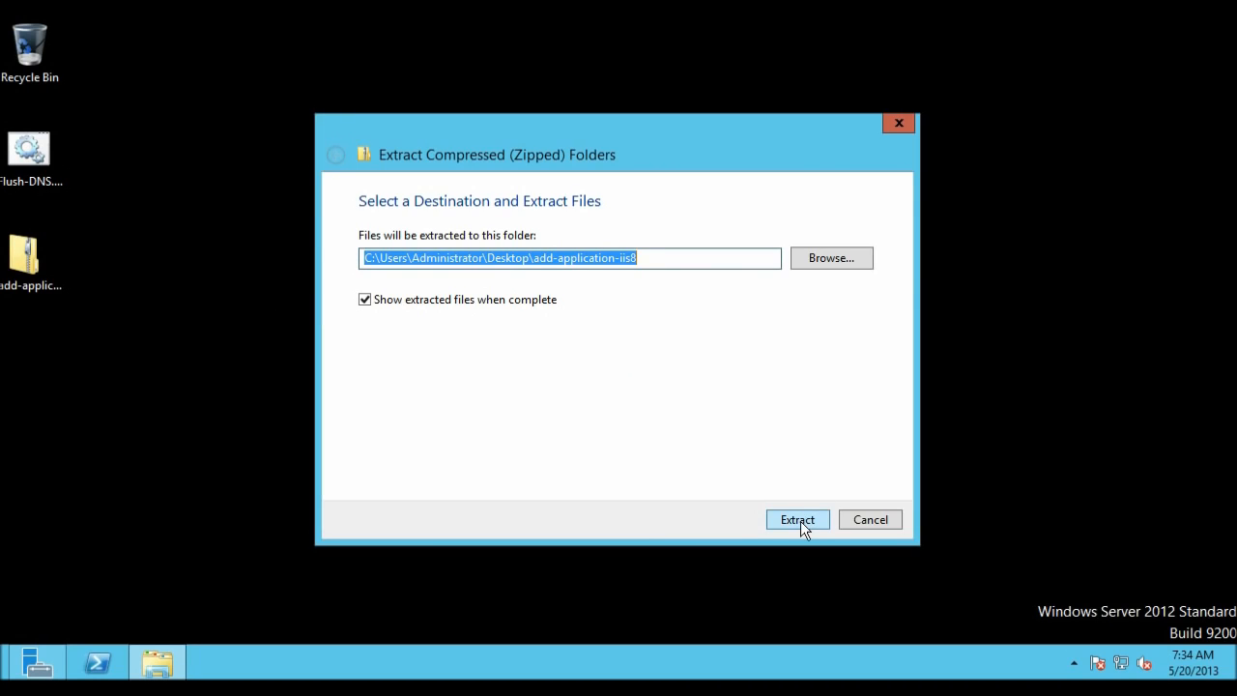
left_click(799, 520)
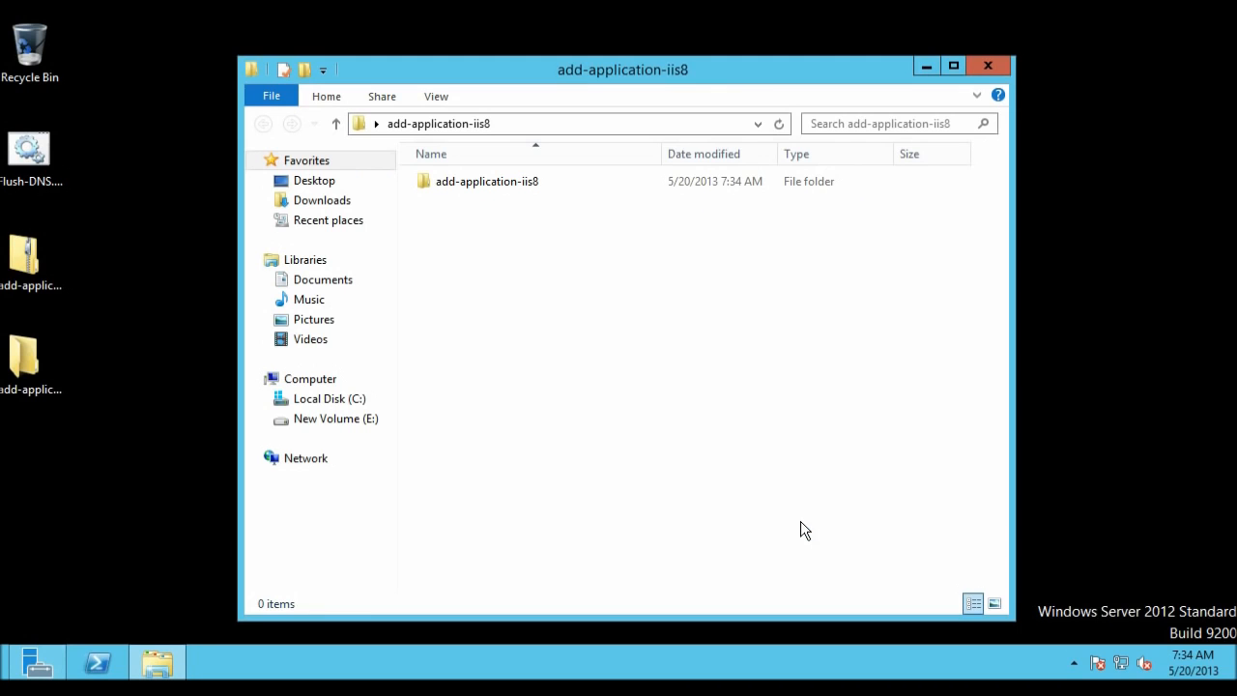
double_click(500, 181)
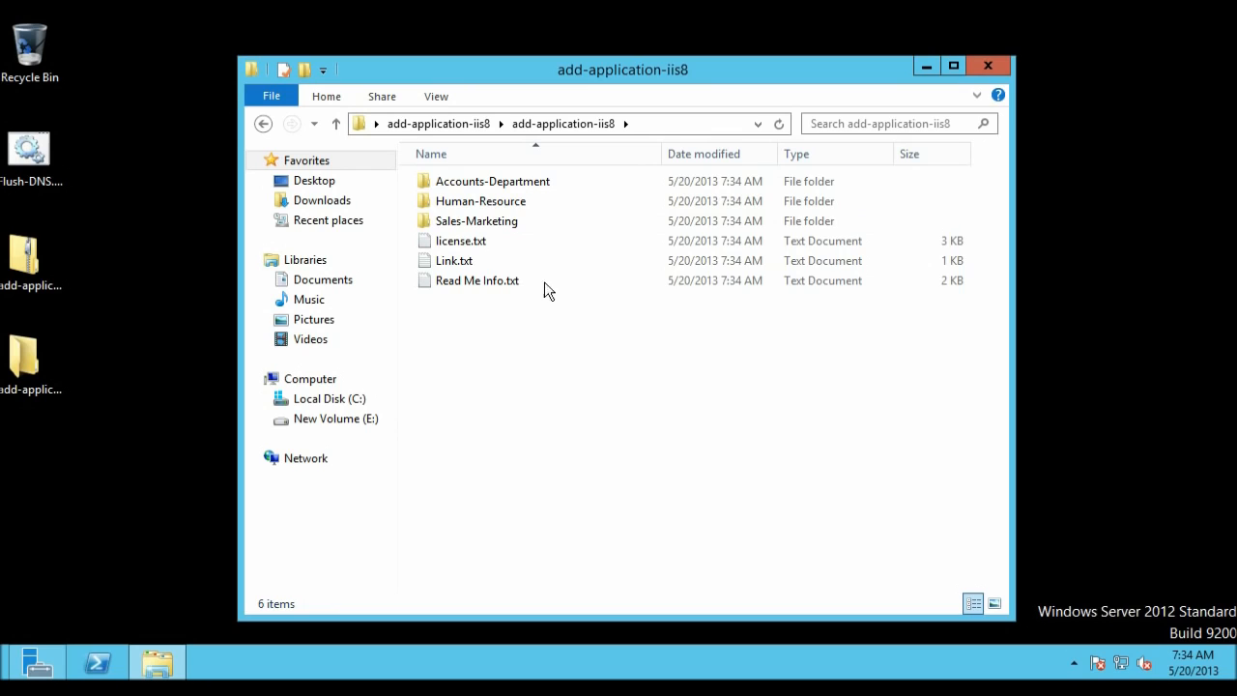
Read license.txt and Link.txt from the extracted folder in Notepad, closing each file without changes.
left_click(464, 279)
left_click(457, 261)
left_click(463, 240)
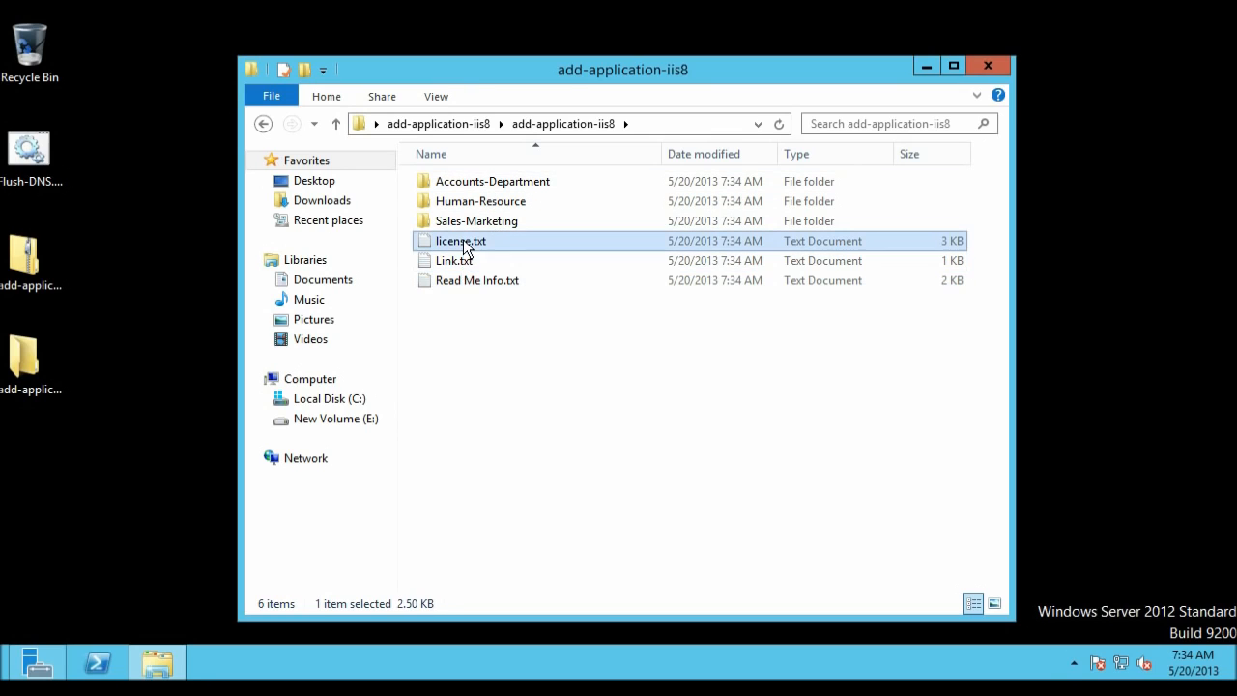
double_click(454, 241)
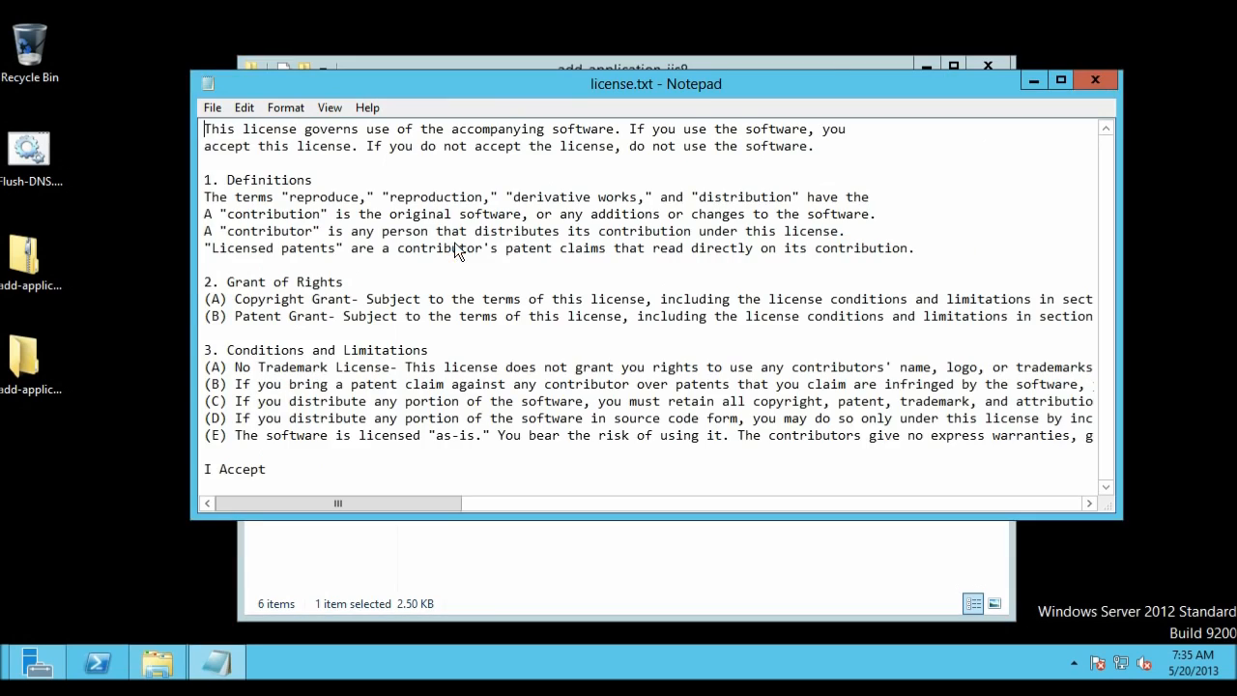
scroll(449, 200, "right", 3)
scroll(448, 201, "right", 8)
scroll(449, 201, "left", 15)
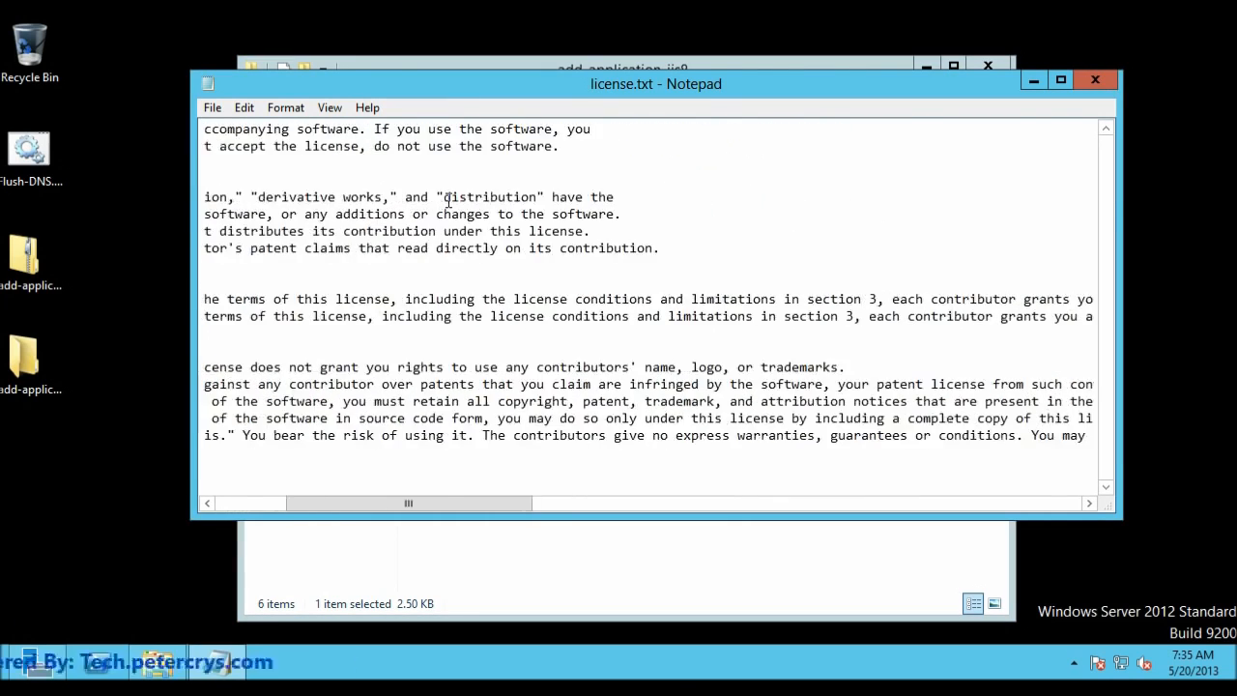
left_click(1097, 79)
double_click(470, 260)
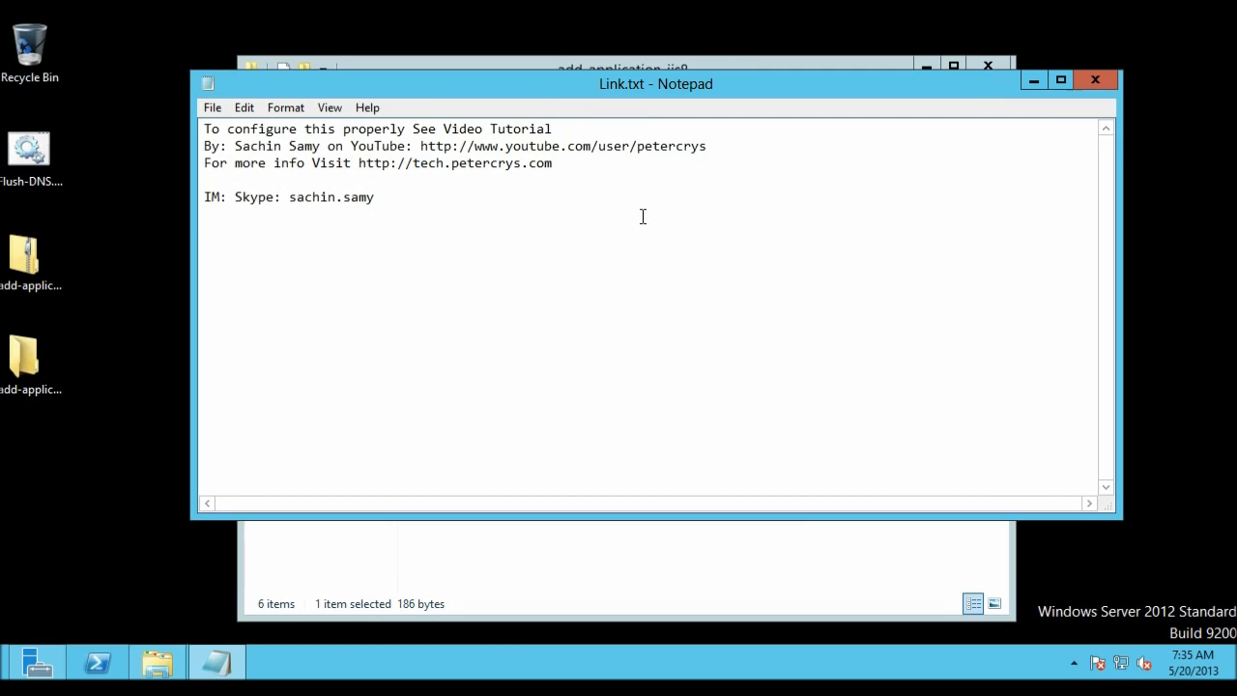
left_click(1114, 79)
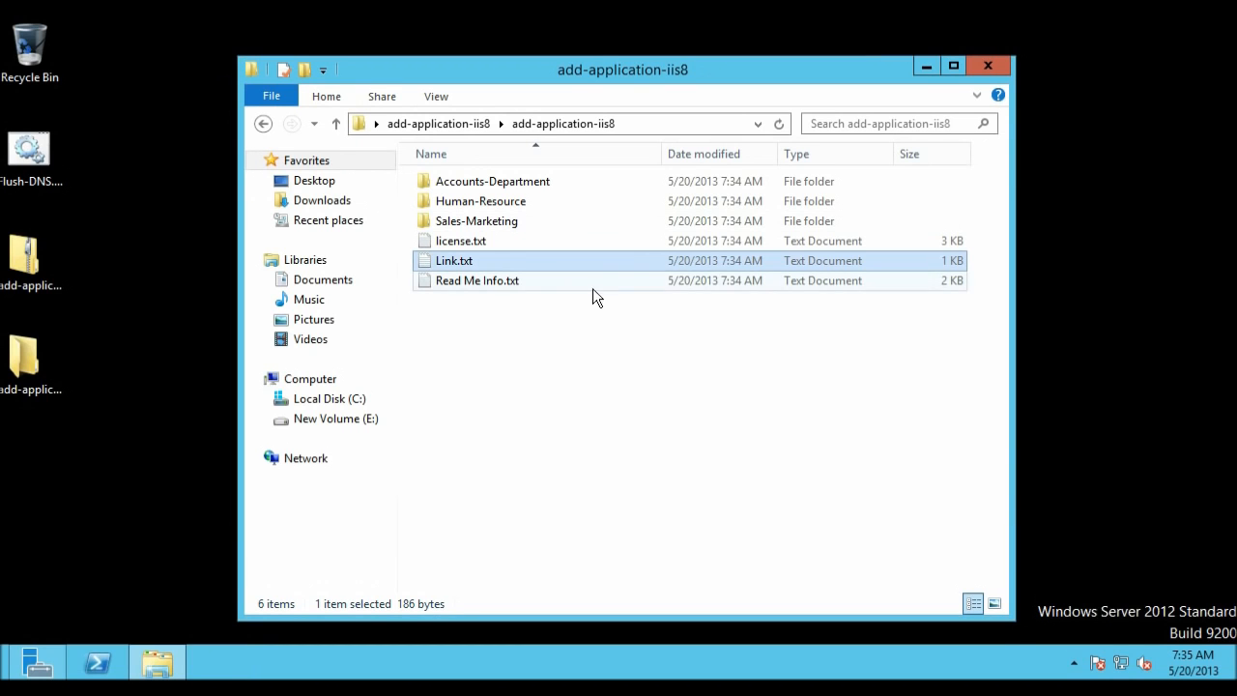
Read Read Me Info.txt in a maximized Notepad window with Word Wrap on, and minimize it.
left_click(478, 281)
double_click(479, 280)
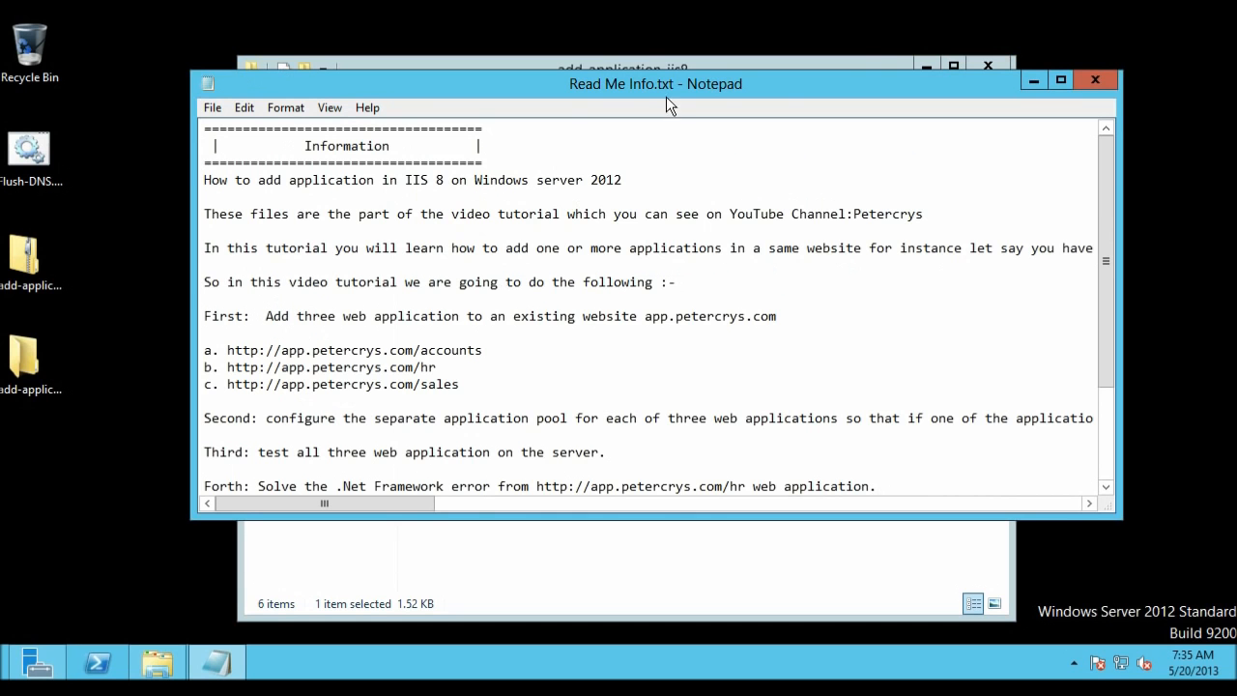
double_click(656, 84)
scroll(573, 129, "right", 3)
scroll(573, 128, "left", 3)
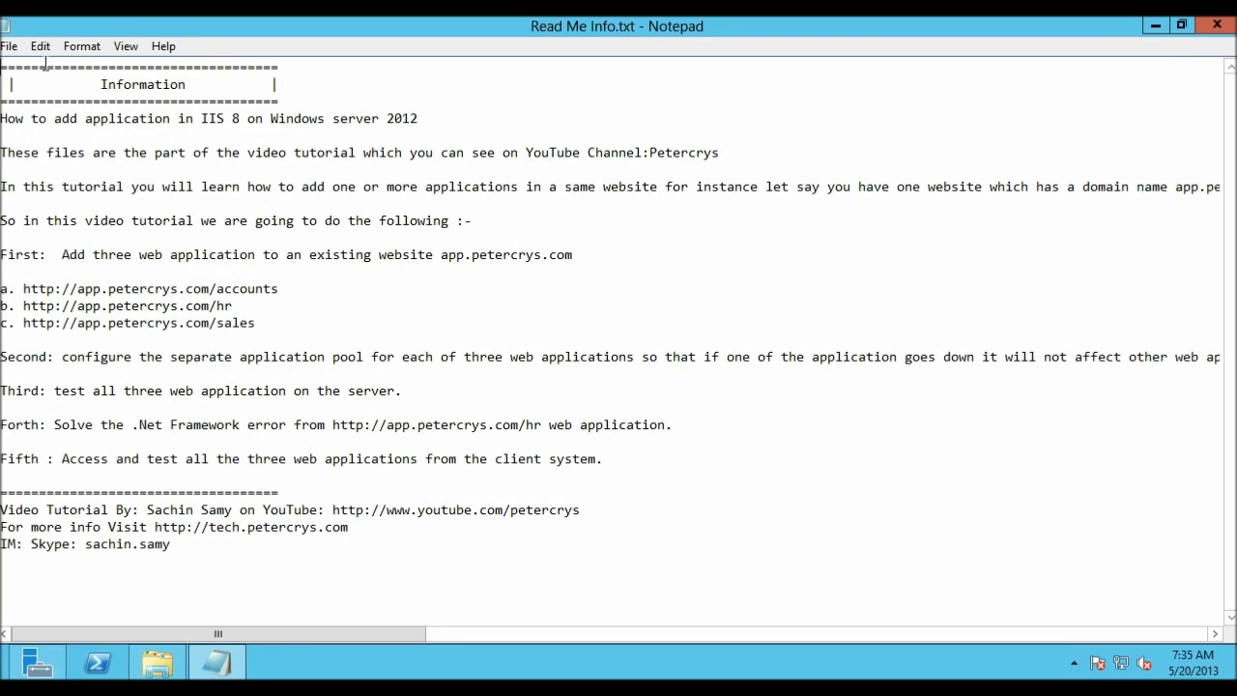
left_click(89, 48)
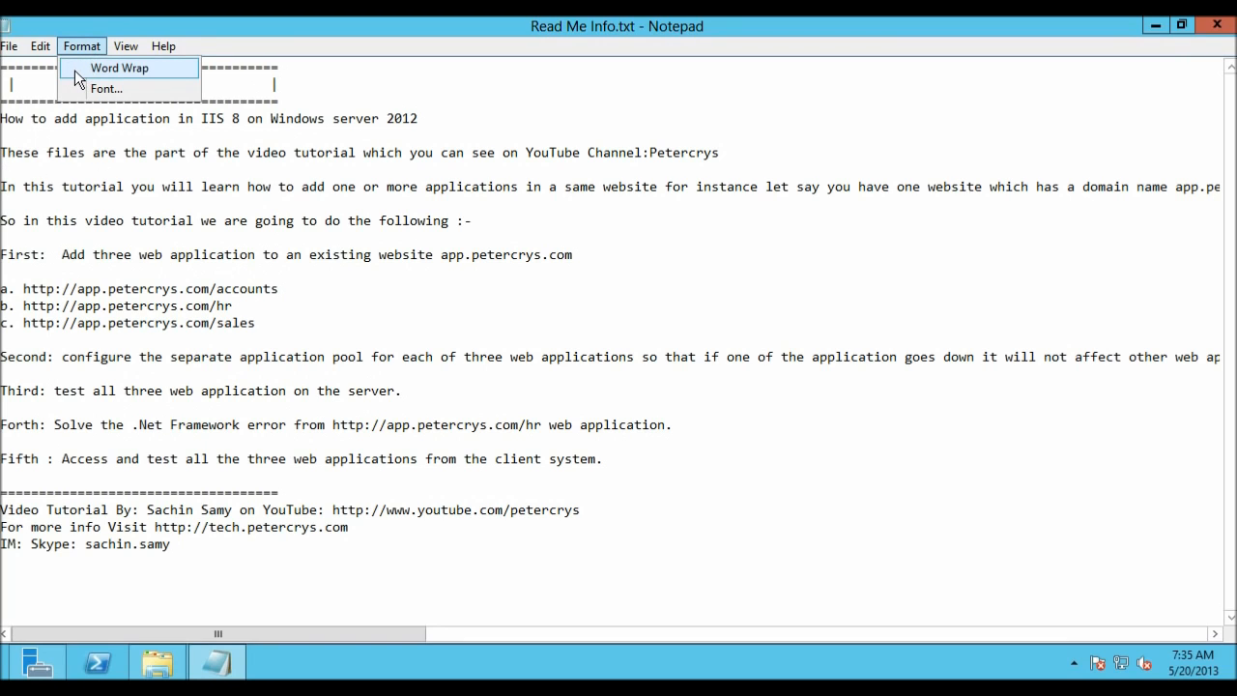
left_click(75, 70)
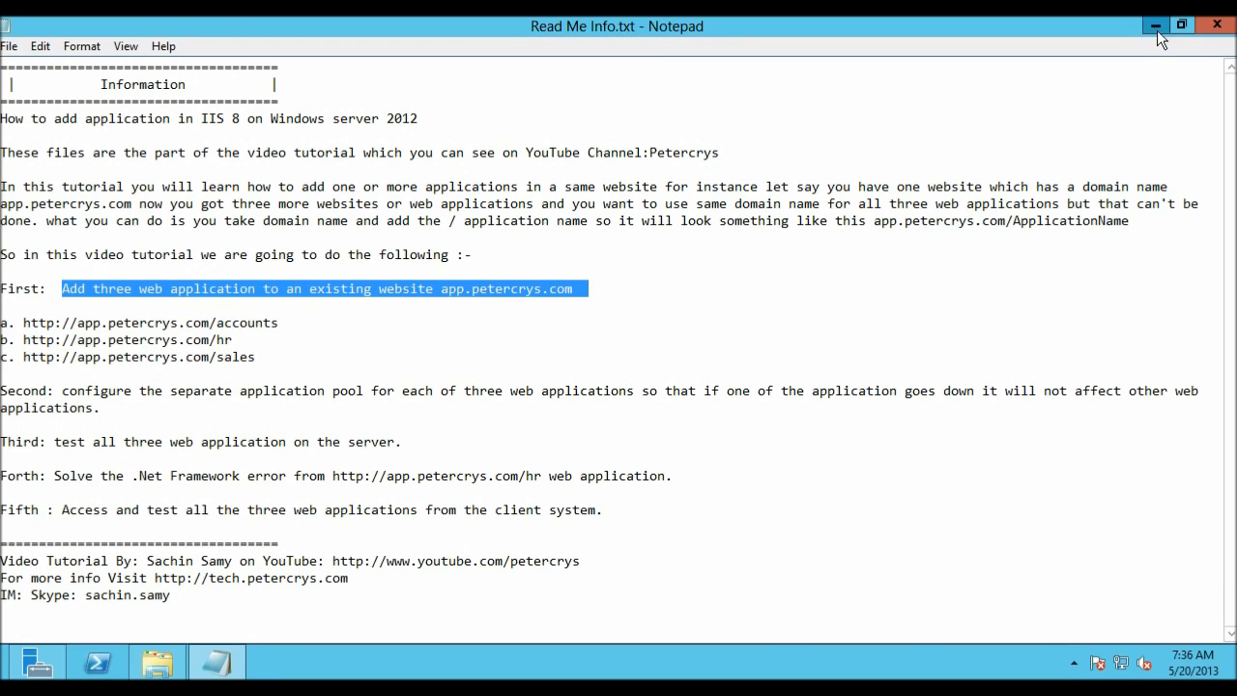
left_click(1155, 26)
left_click(662, 379)
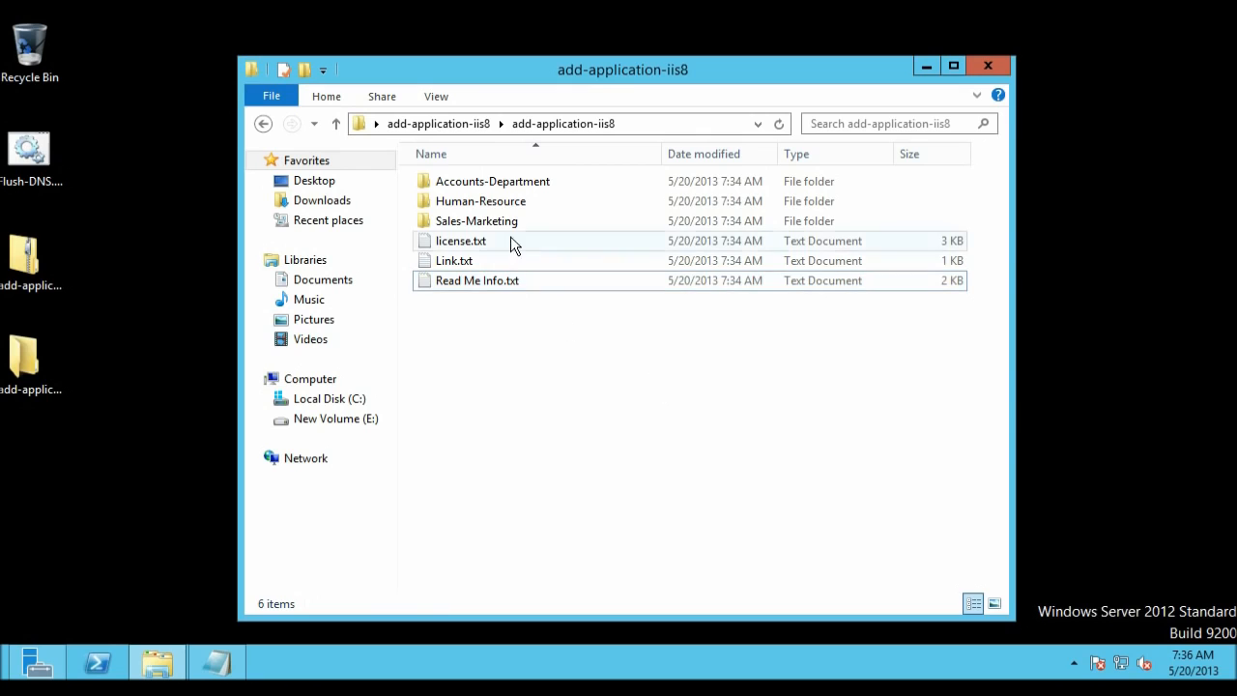
Minimize the folder window, permanently delete add-application-iis8.zip from the desktop and move the extracted folder into its place.
left_click(470, 201)
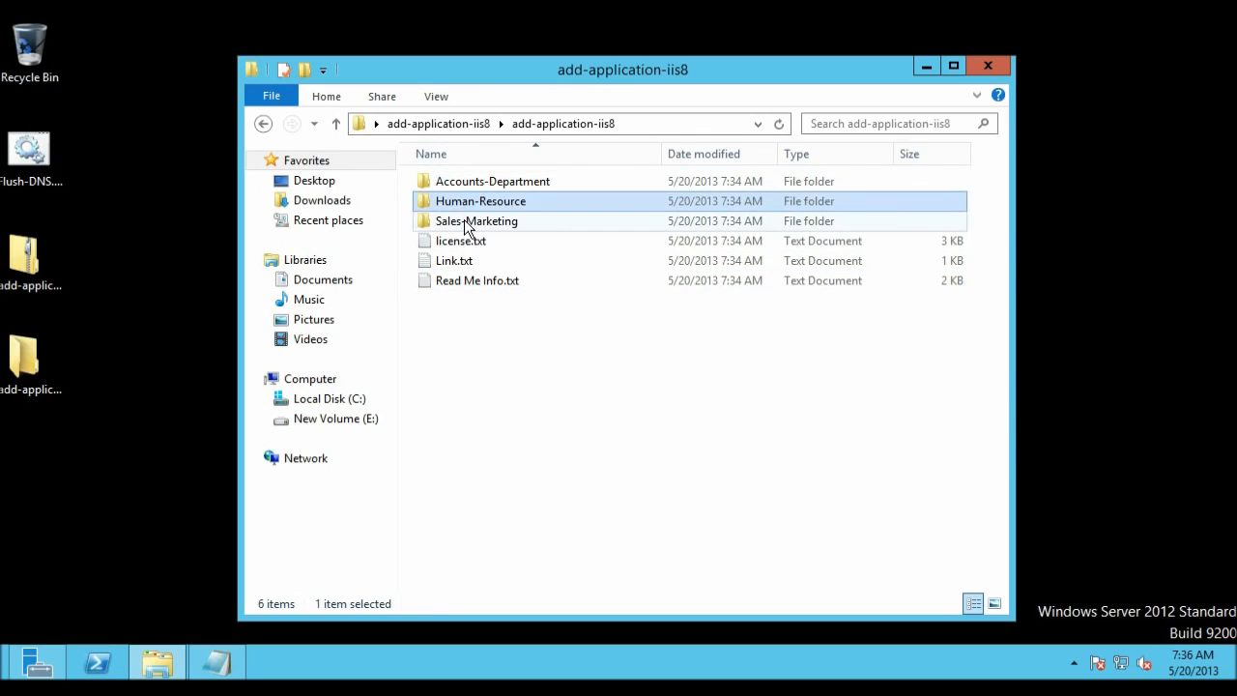
left_click(464, 221)
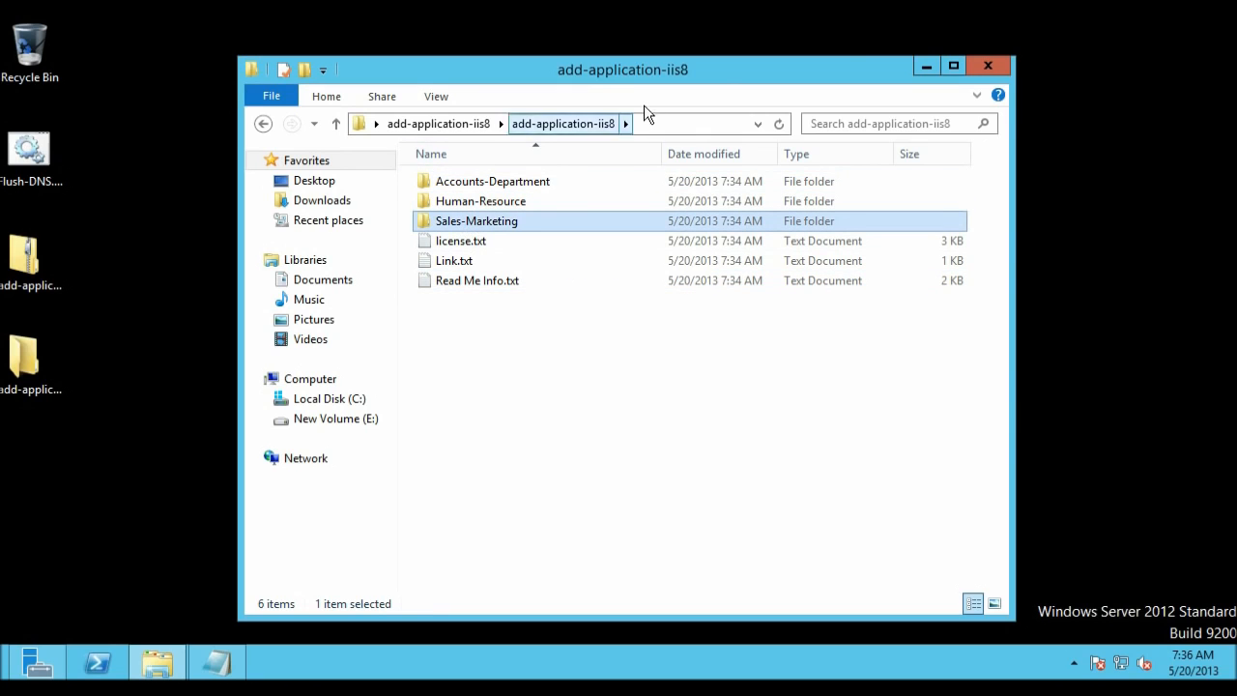
left_click(924, 69)
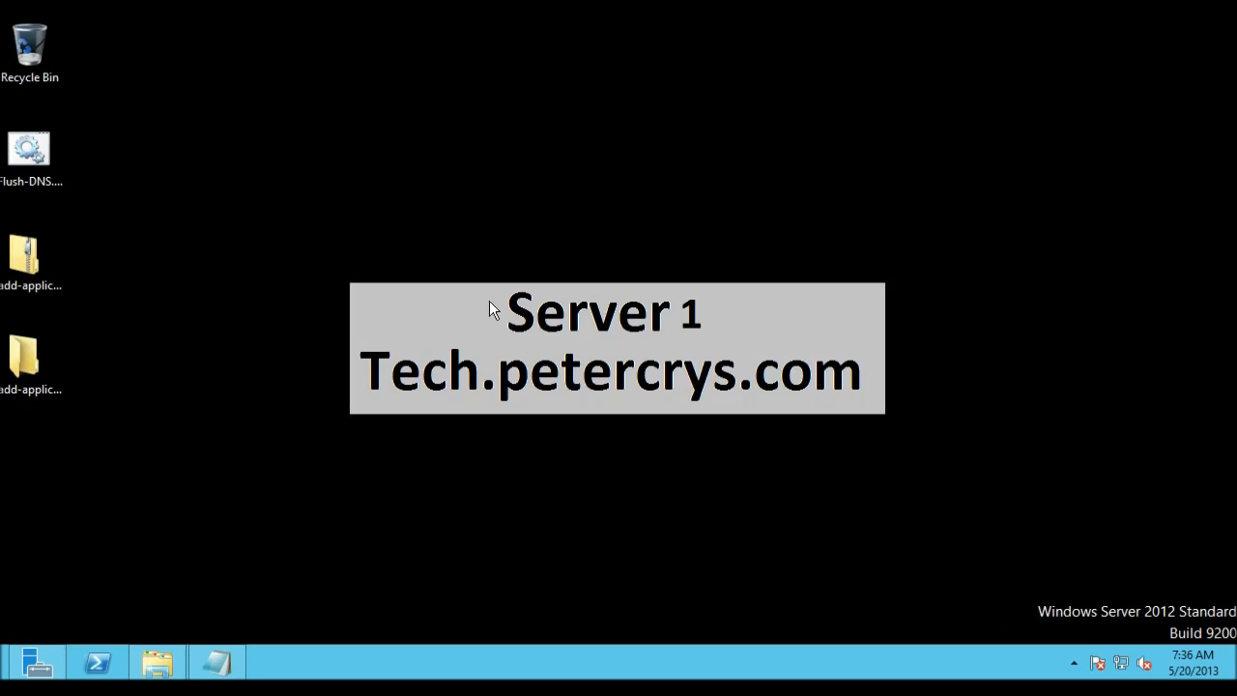
left_click(54, 257)
key("shift+Delete")
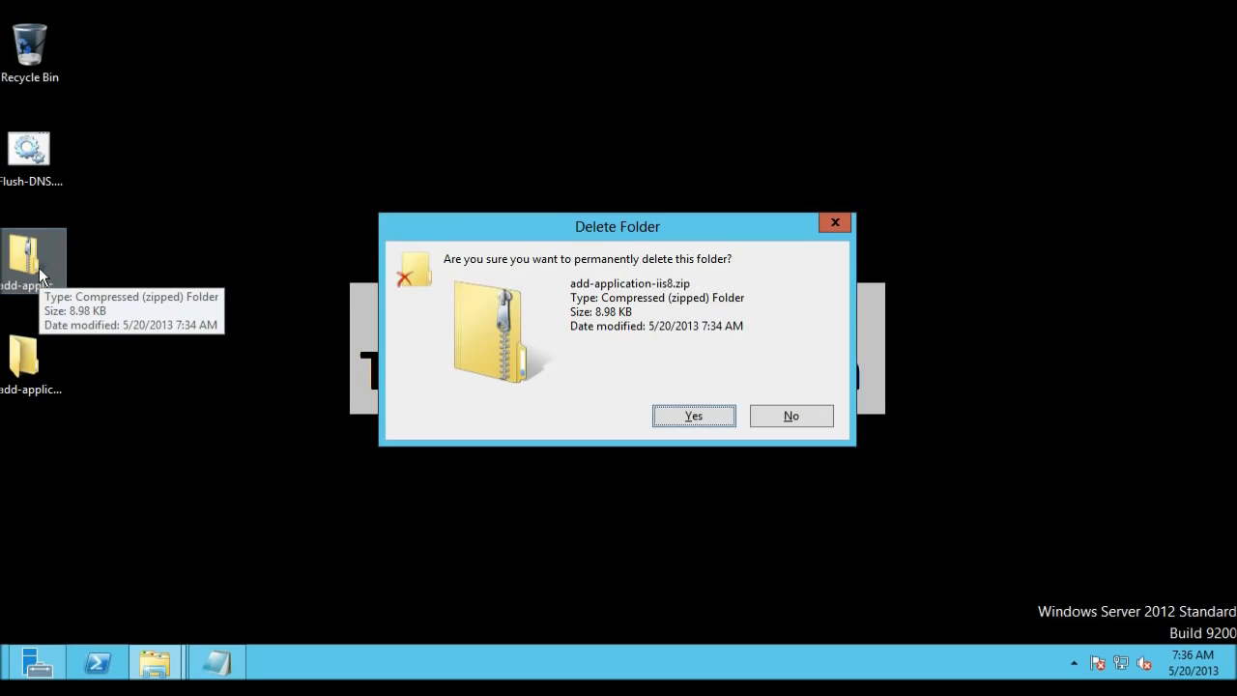
key("Return")
left_click_drag(38, 370, 40, 256)
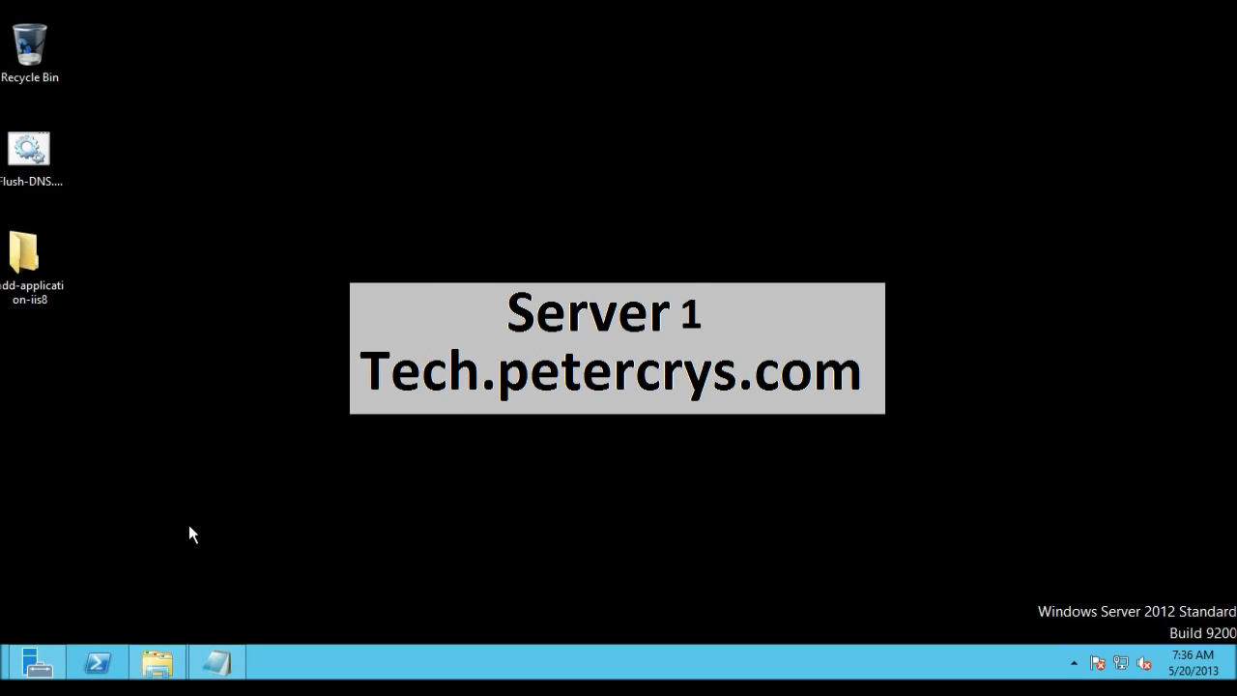
Launch Internet Information Services (IIS) Manager from Server Manager, minimize it and close Server Manager.
left_click(37, 662)
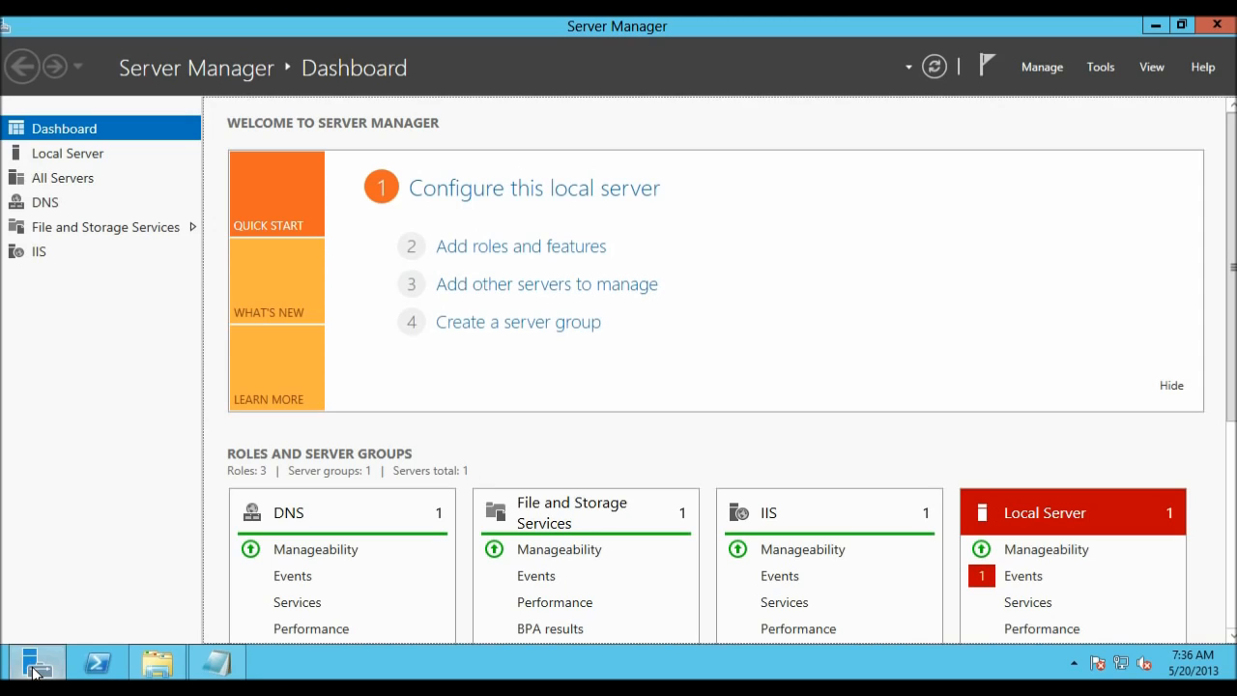
left_click(1102, 67)
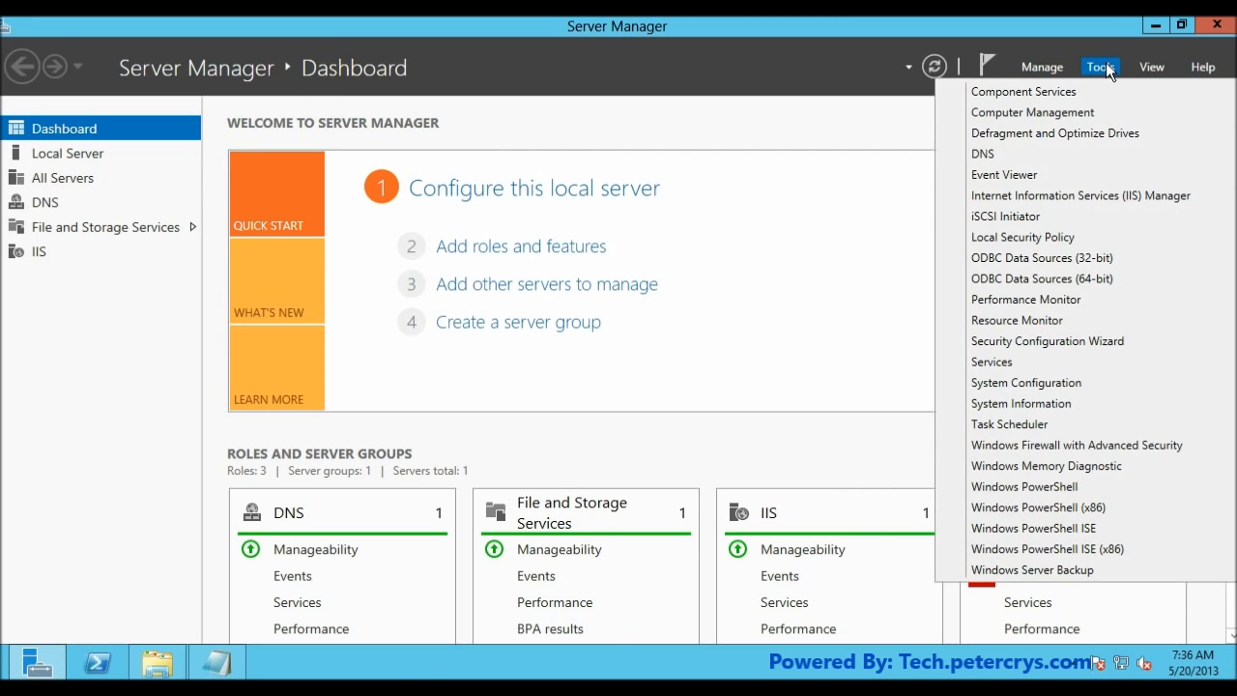
left_click(1091, 197)
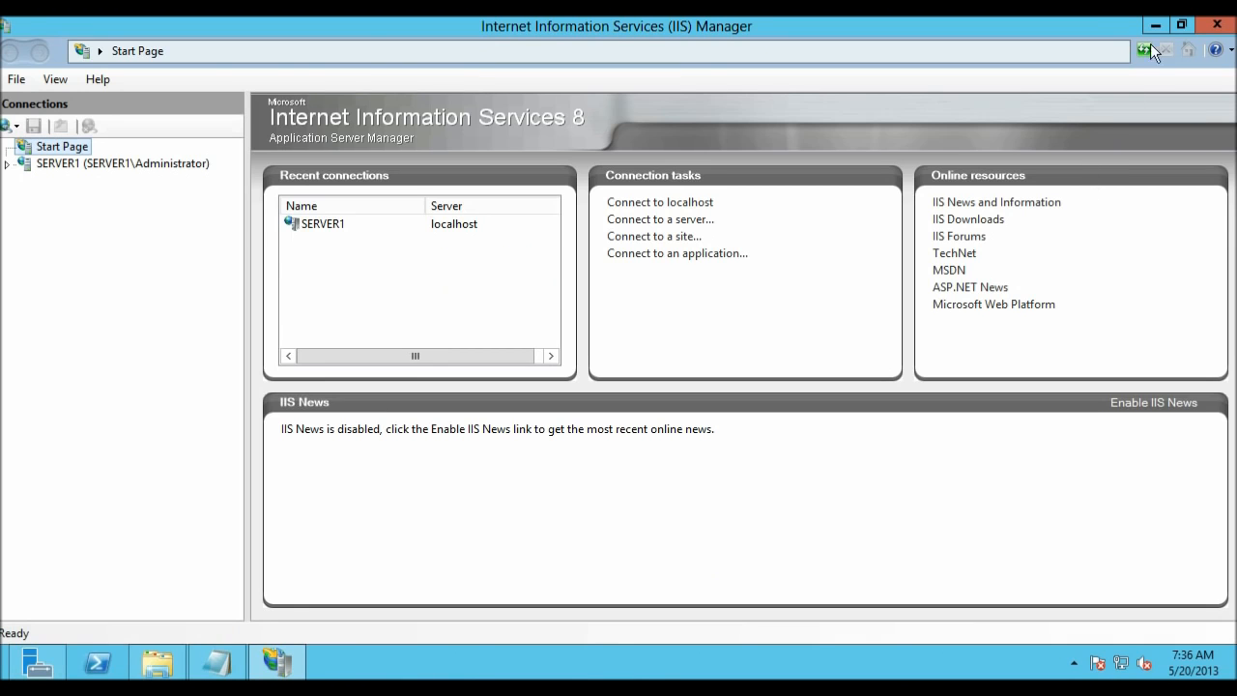
left_click(1156, 26)
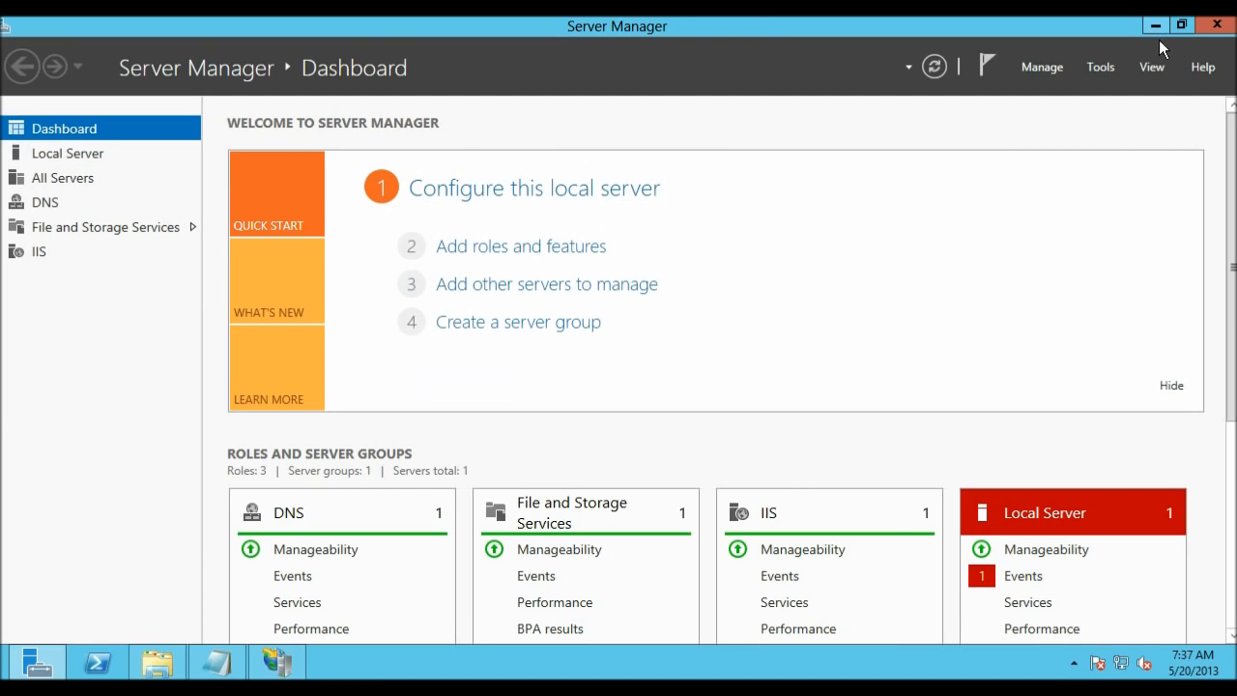
left_click(1214, 26)
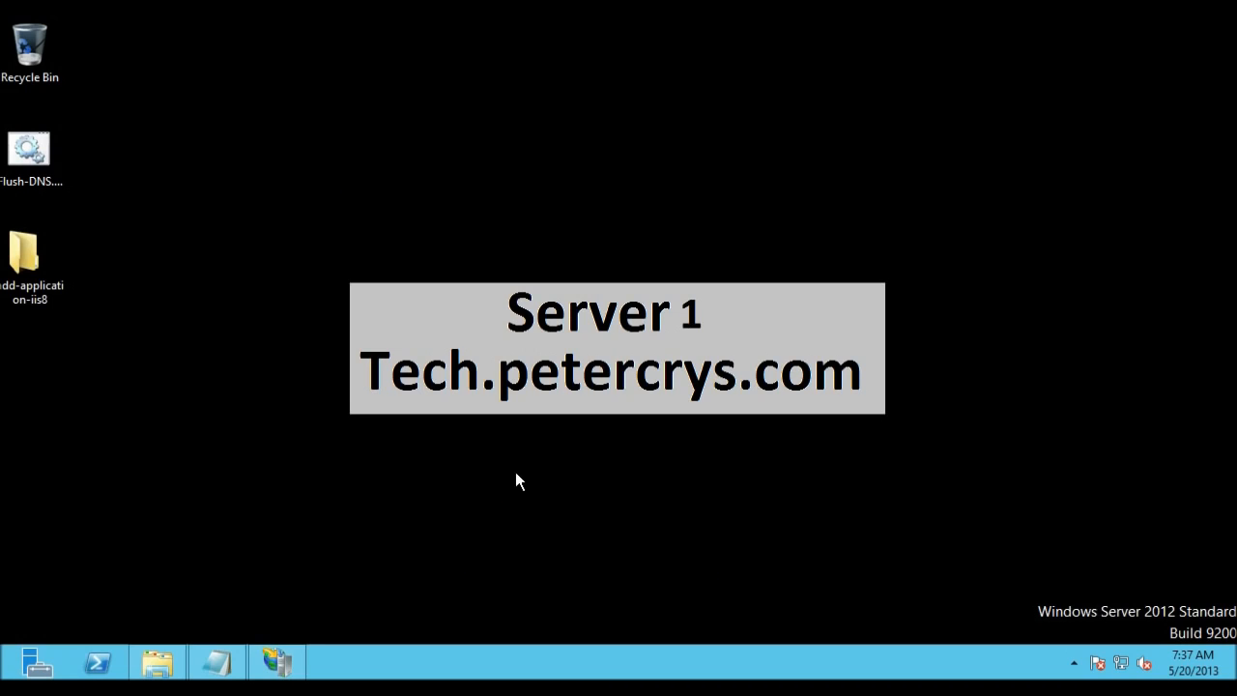
Restore IIS Manager and expand SERVER1, Sites and the app.petercrys.com site in the connections tree.
left_click(278, 663)
left_click(7, 166)
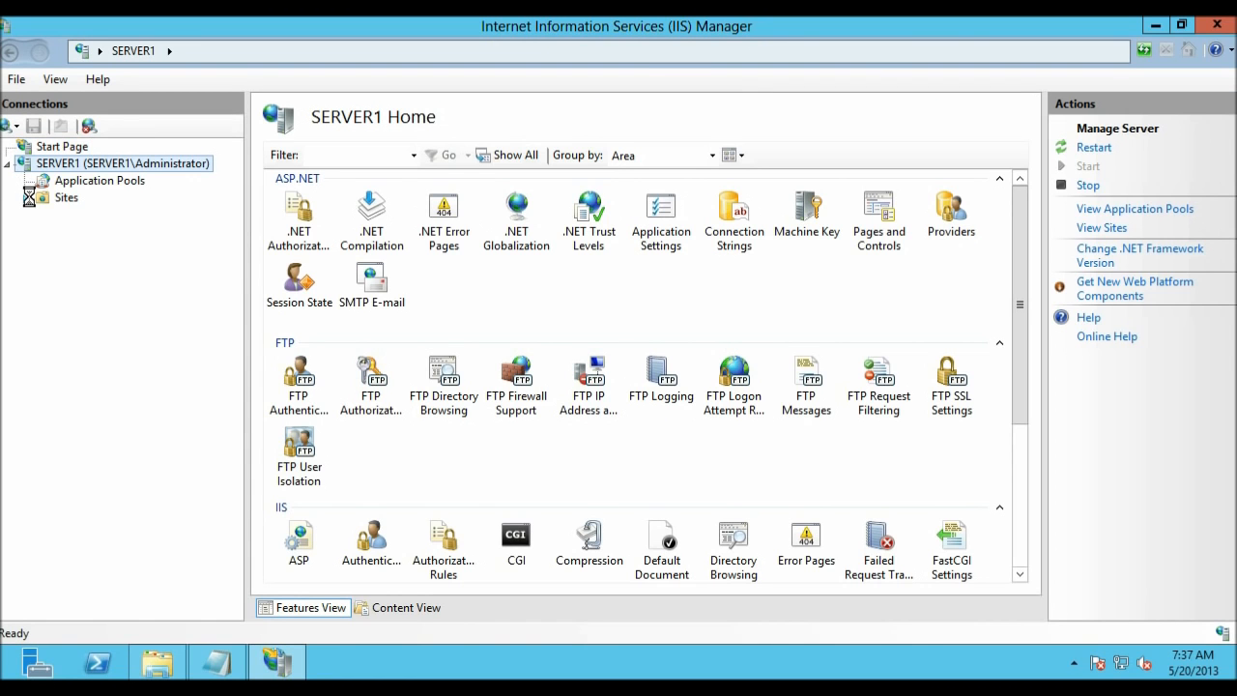
left_click(29, 198)
left_click(44, 199)
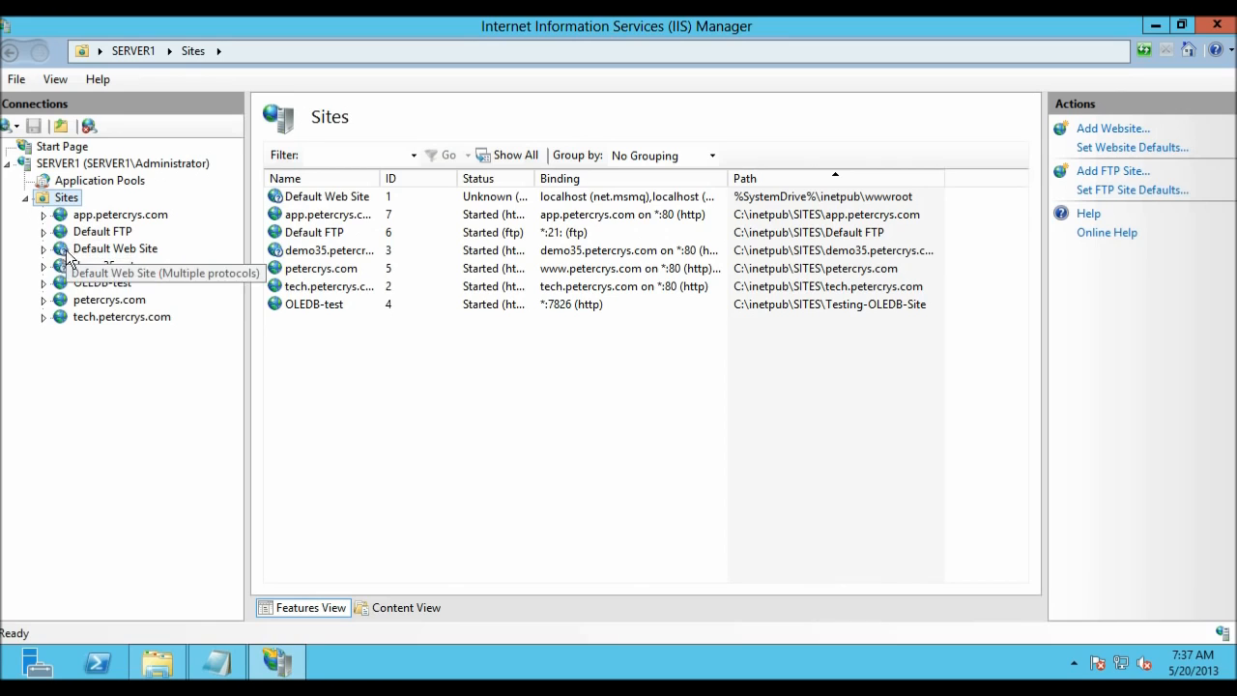
left_click(85, 216)
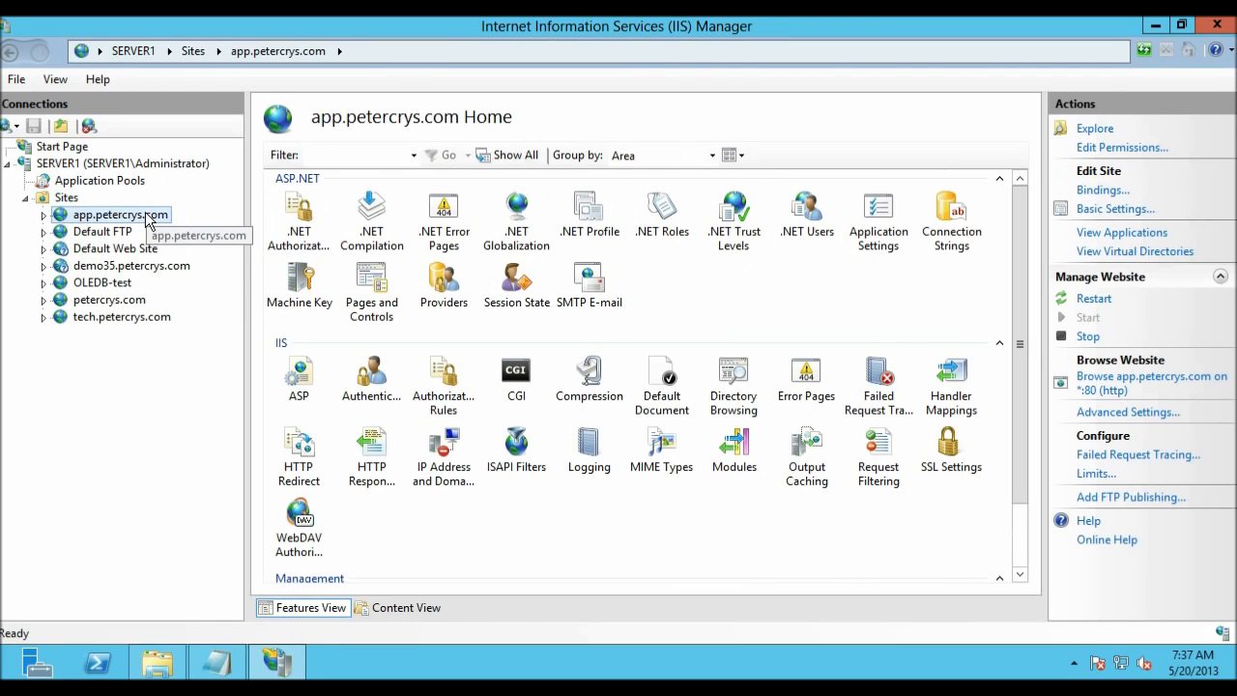
left_click(44, 214)
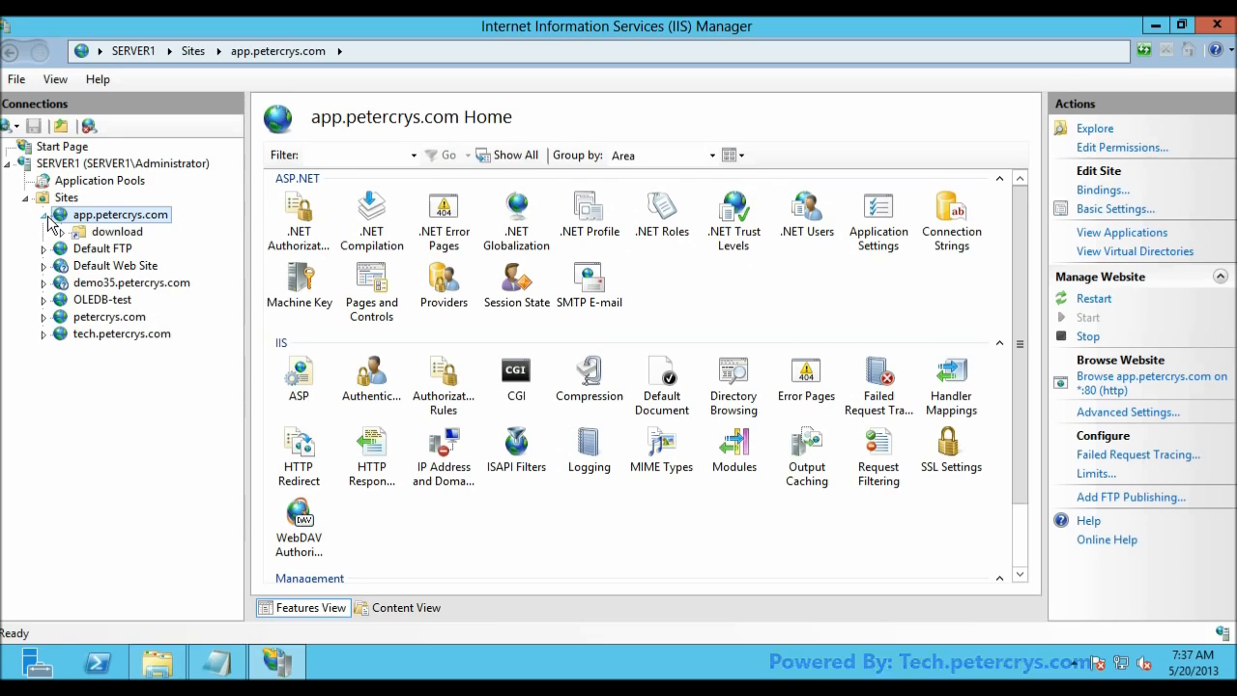
Open the app.petercrys.com site's physical folder in File Explorer, check its full path and minimize IIS Manager.
right_click(124, 217)
left_click(145, 231)
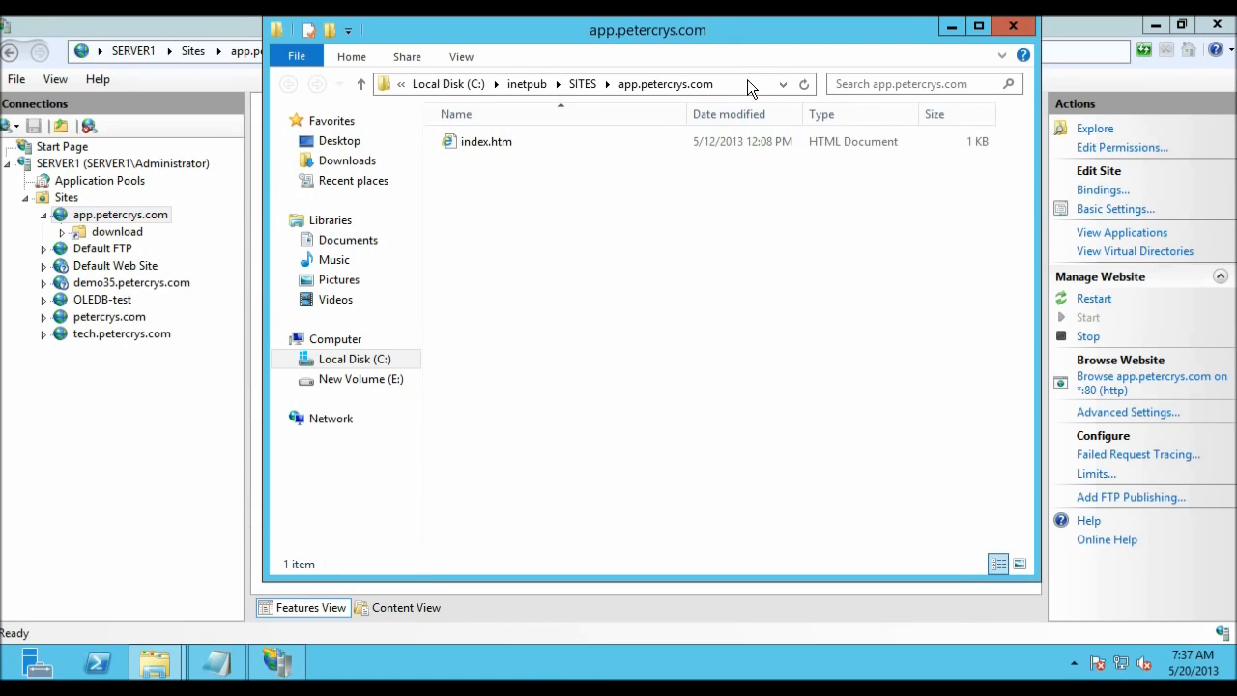
left_click(747, 80)
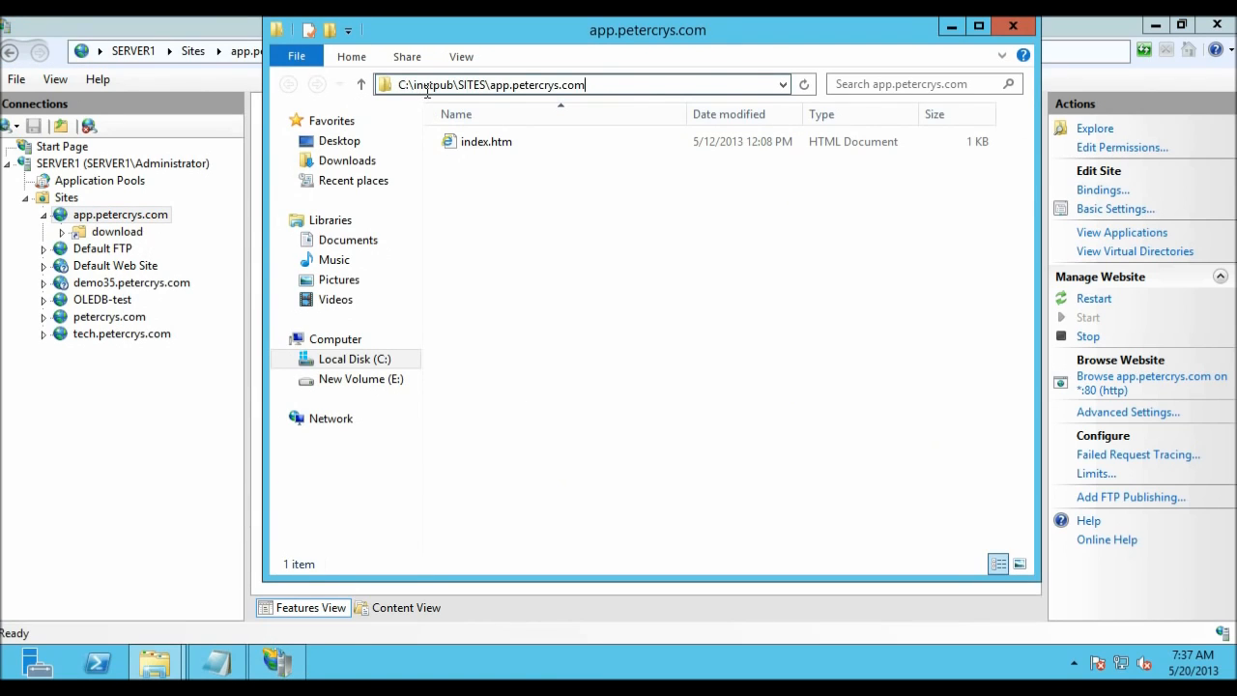
left_click(550, 328)
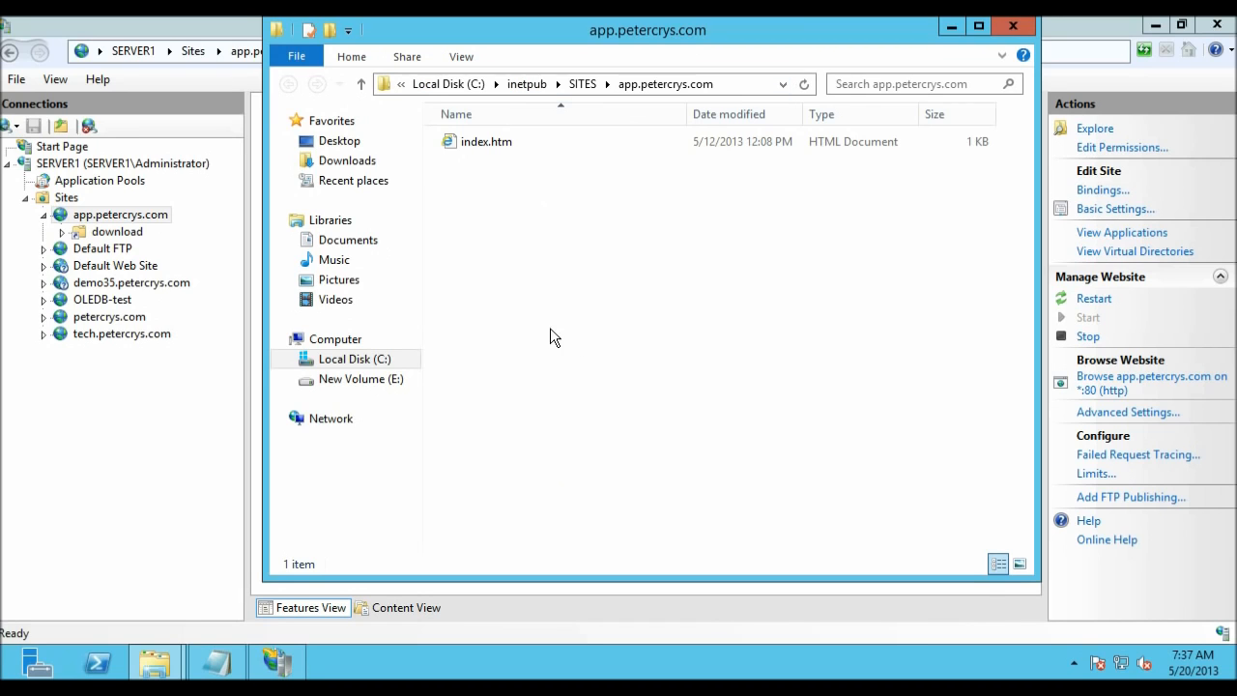
left_click(1156, 25)
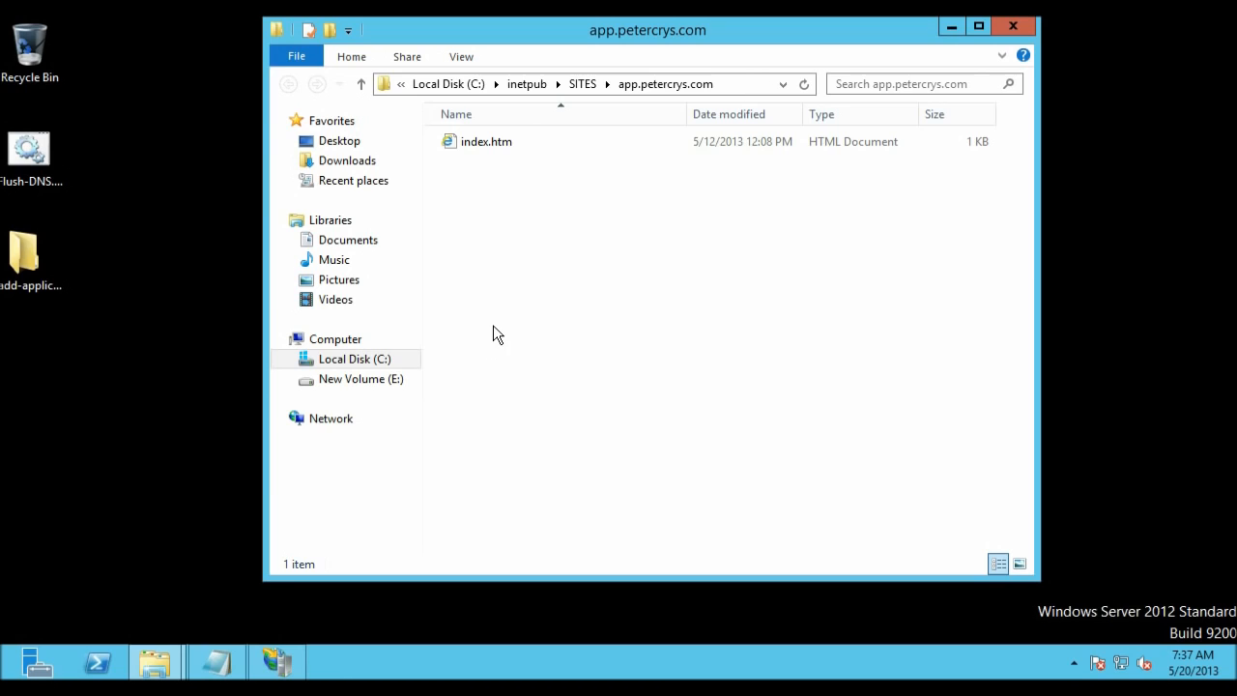
Bring the add-application-iis8 folder window forward and reposition it so the app.petercrys.com folder's contents stay visible.
mouse_move(154, 662)
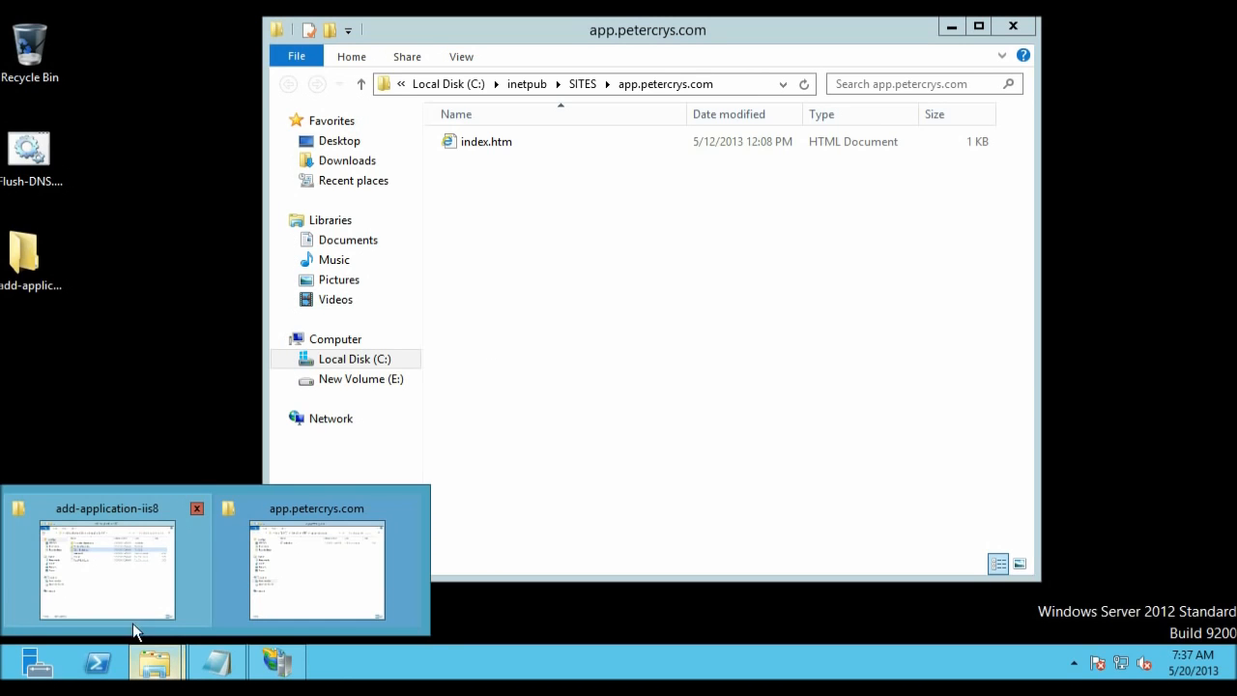
left_click(112, 593)
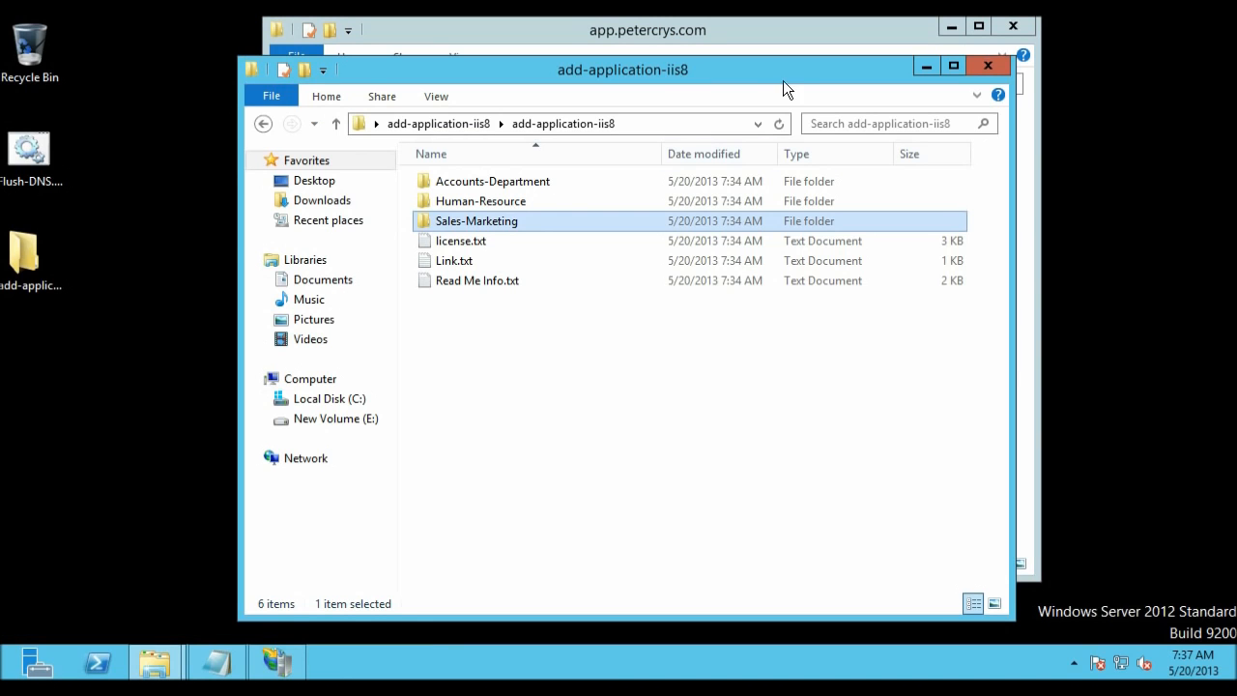
left_click_drag(782, 77, 571, 223)
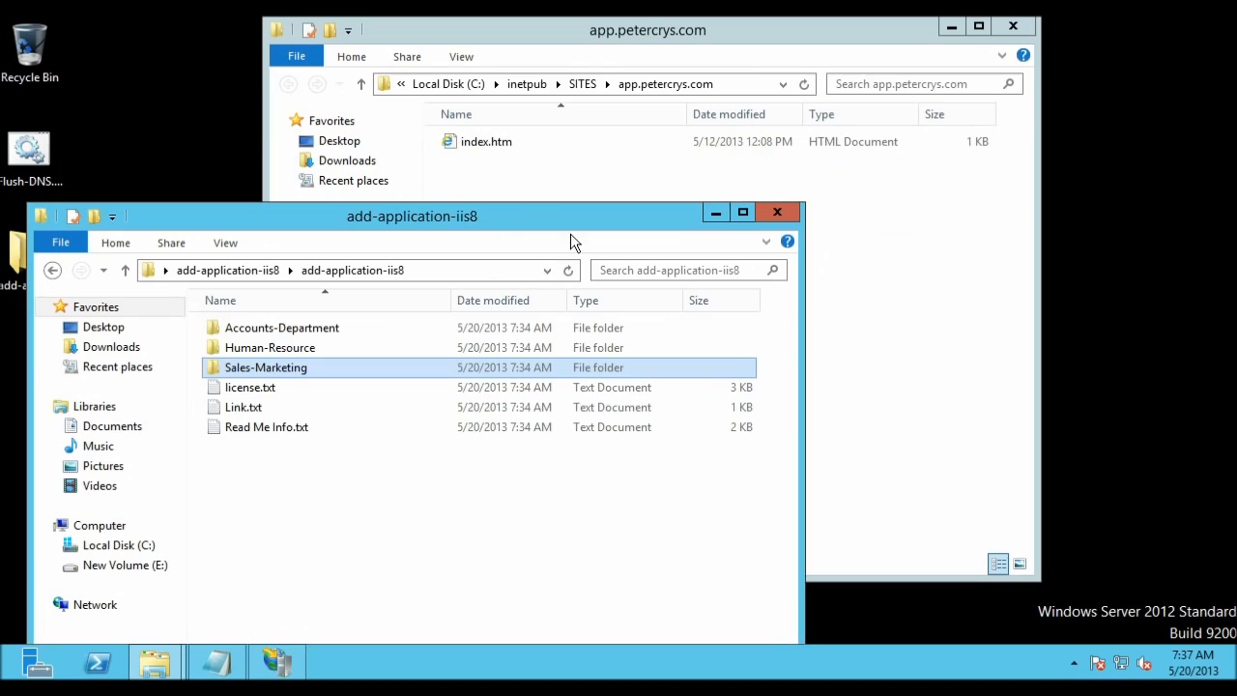
Copy the Accounts-Department, Human-Resource and Sales-Marketing folders from add-application-iis8 to the clipboard and close that window.
left_click(292, 336)
left_click(287, 348)
left_click(282, 369)
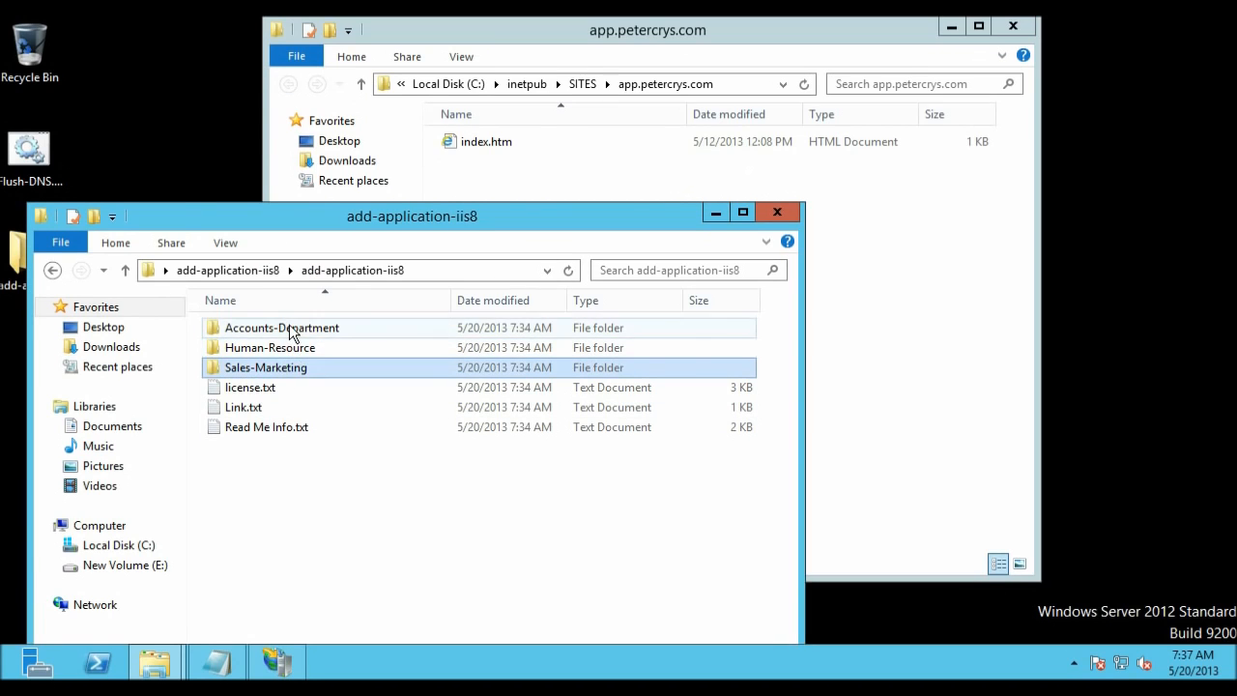
left_click(287, 331)
left_click(279, 369, "shift")
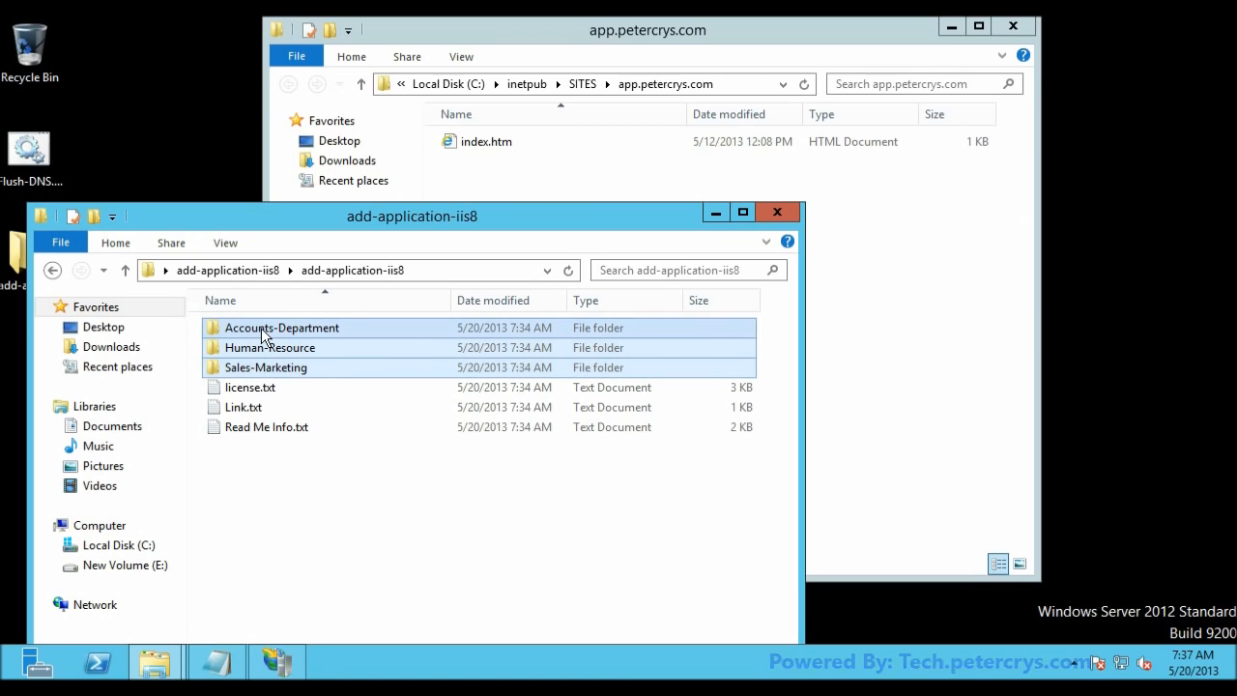
left_click(263, 334)
right_click(263, 335)
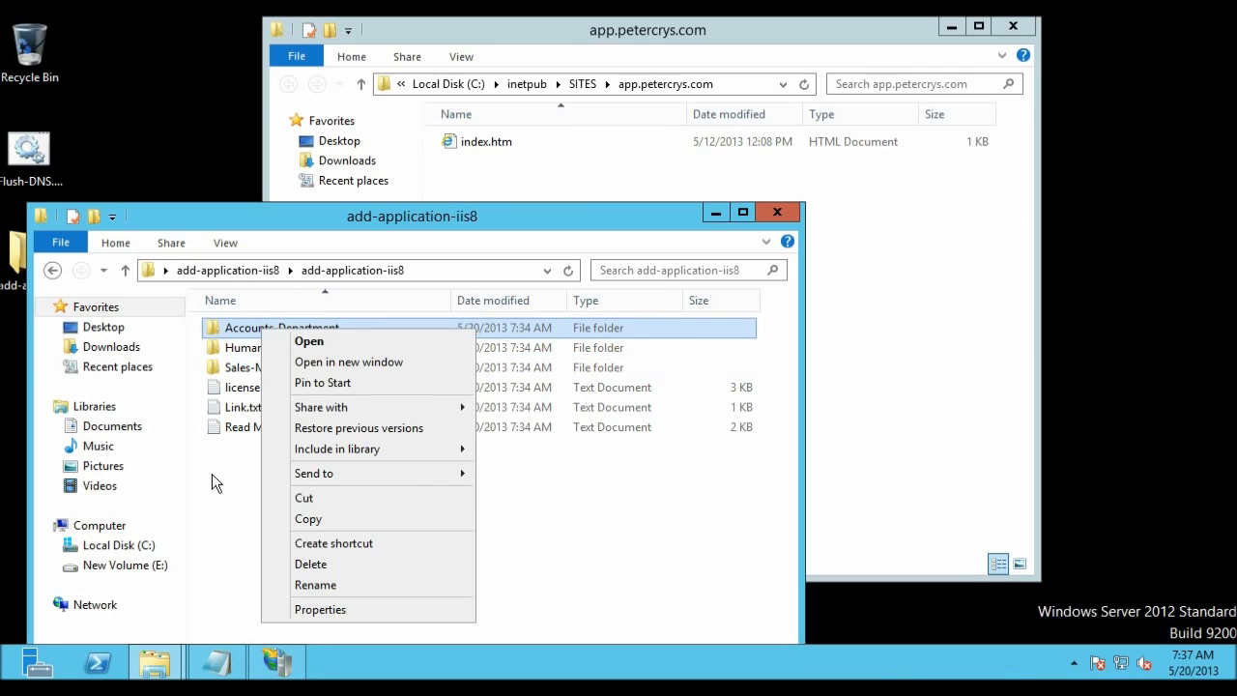
left_click(215, 476)
left_click(254, 348, "ctrl")
left_click(252, 367, "ctrl")
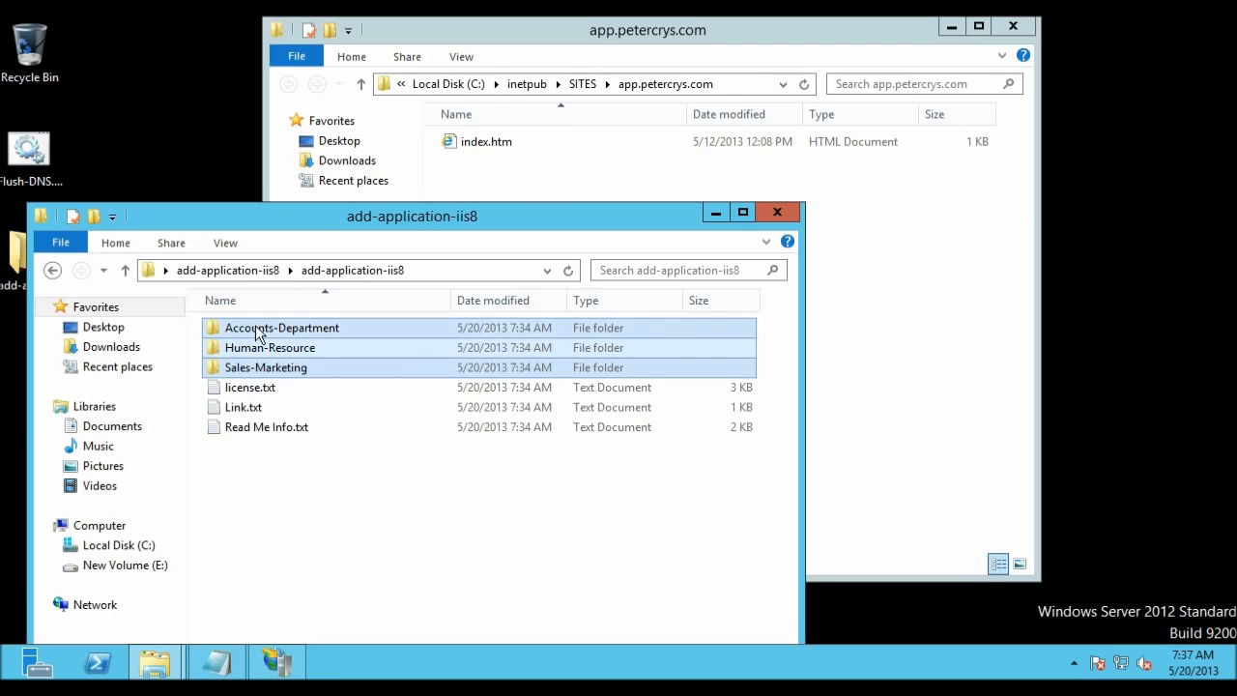
right_click(257, 328)
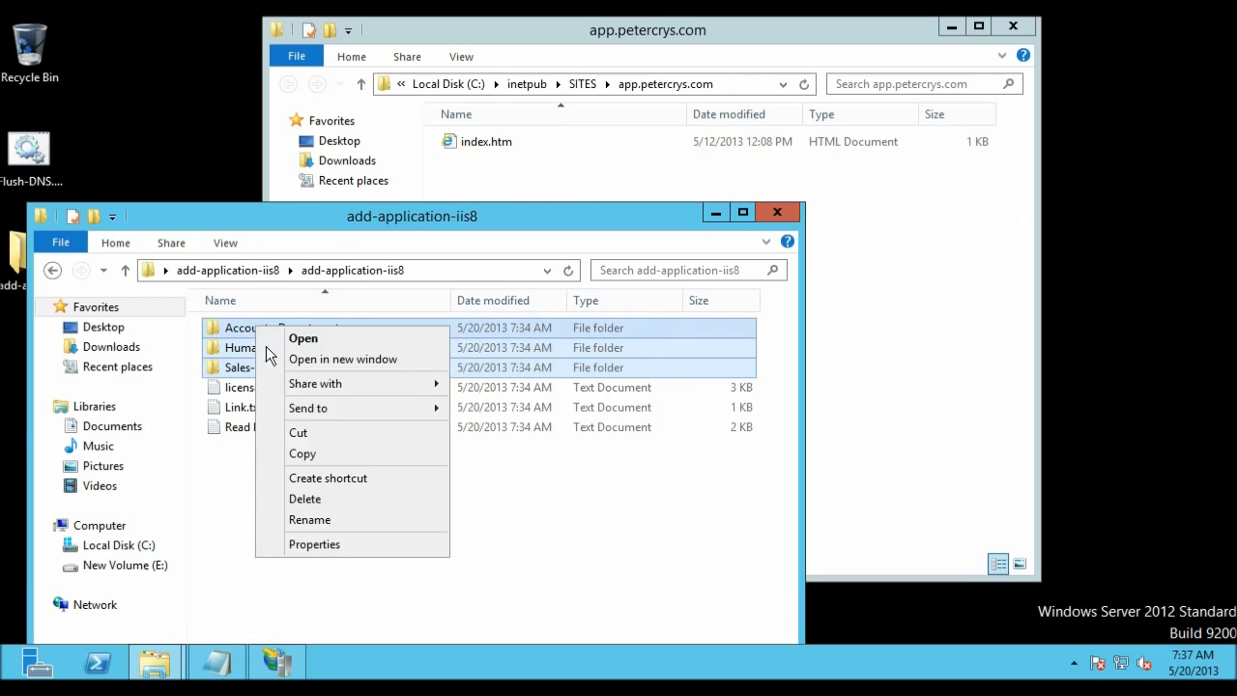
left_click(300, 451)
left_click(779, 213)
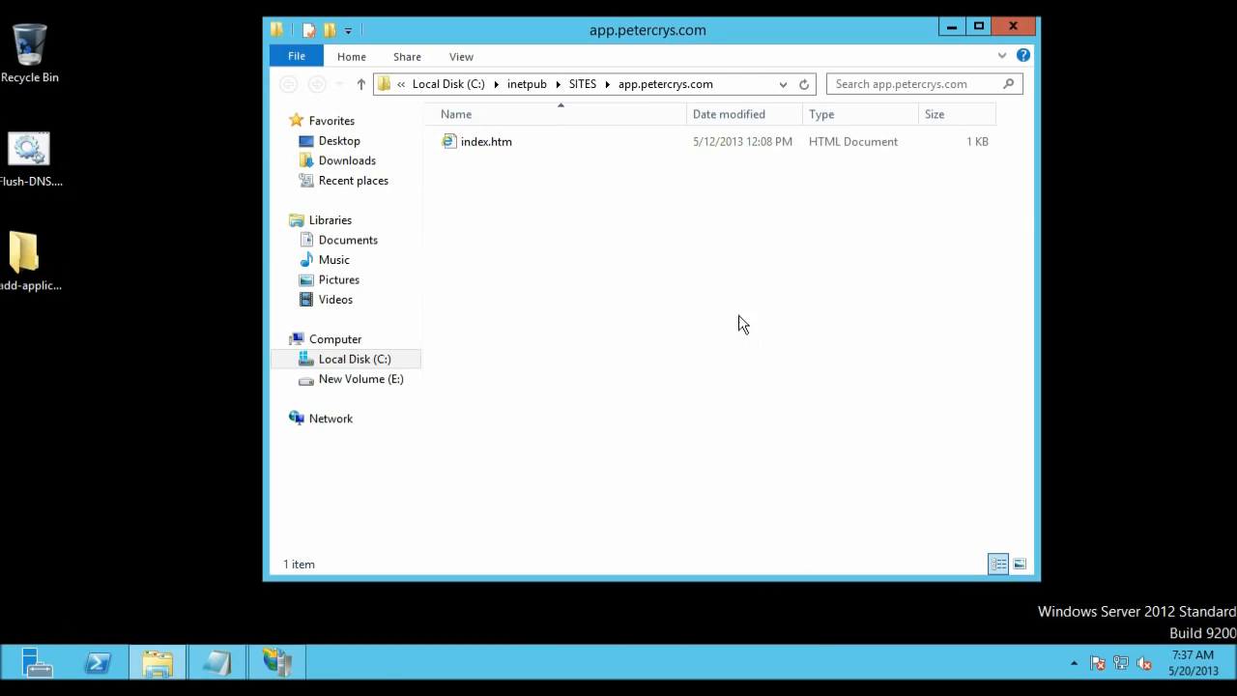
Paste the three copied department folders into C:\inetpub\SITES\app.petercrys.com and clear the selection.
right_click(580, 225)
left_click(630, 348)
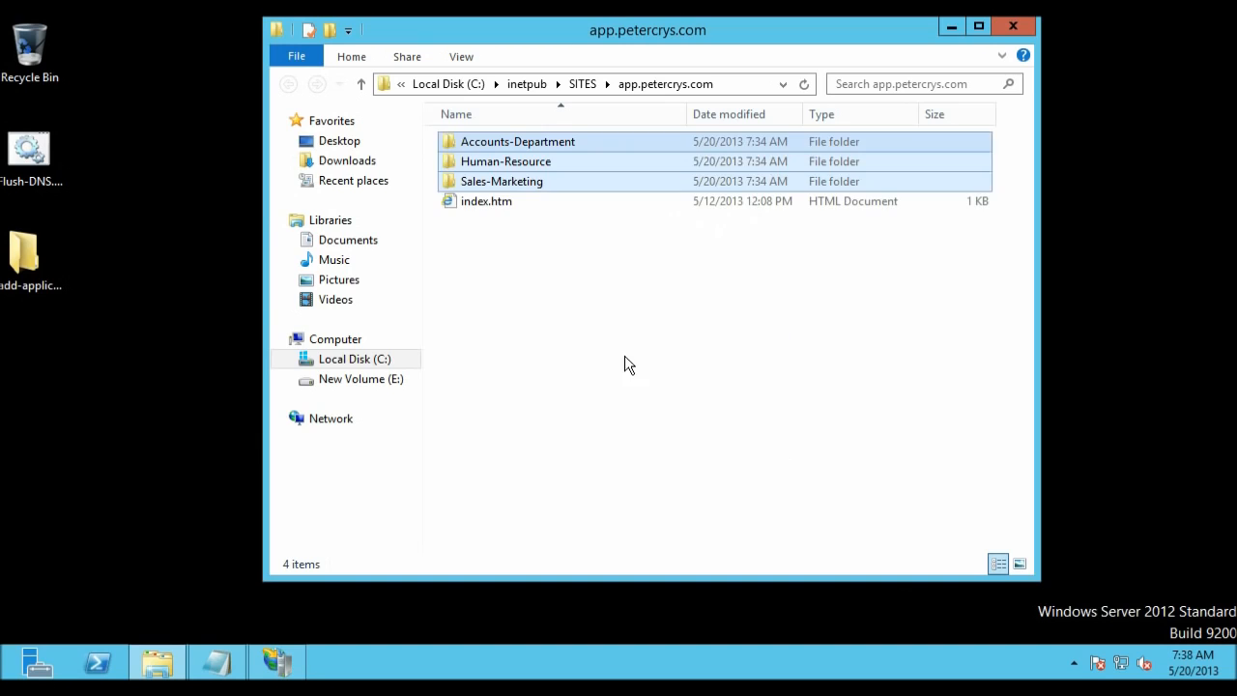
left_click(579, 322)
left_click(539, 161)
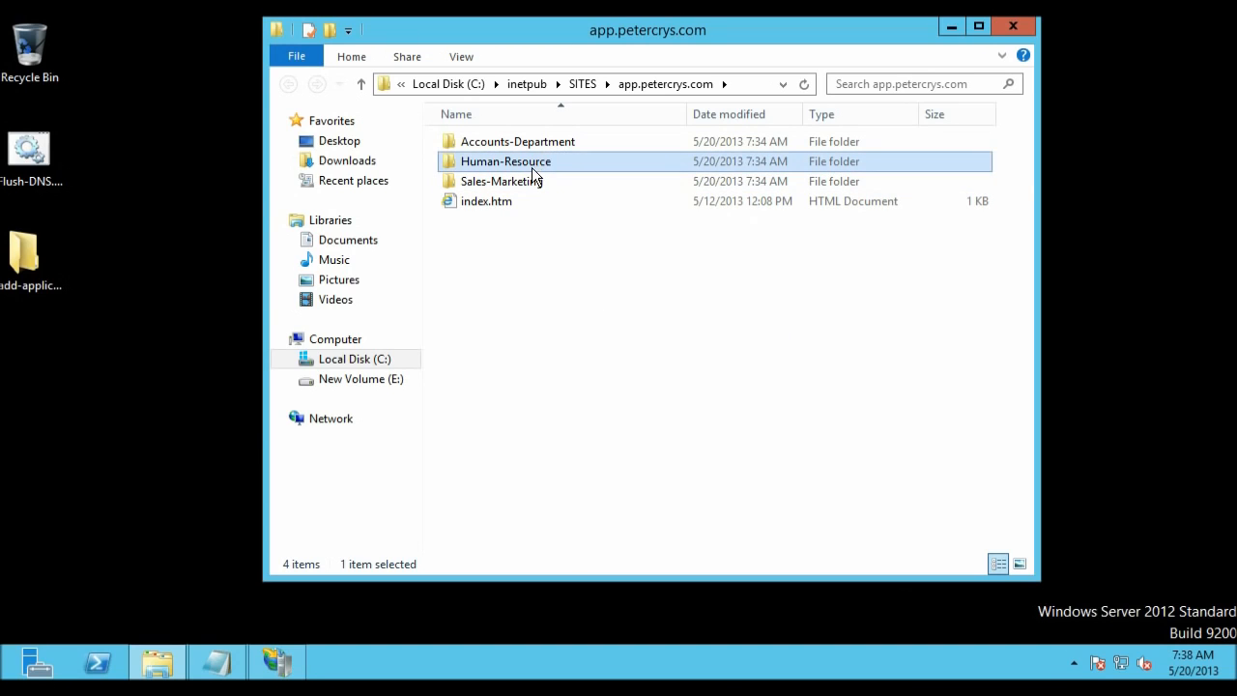
left_click(534, 181)
left_click(619, 302)
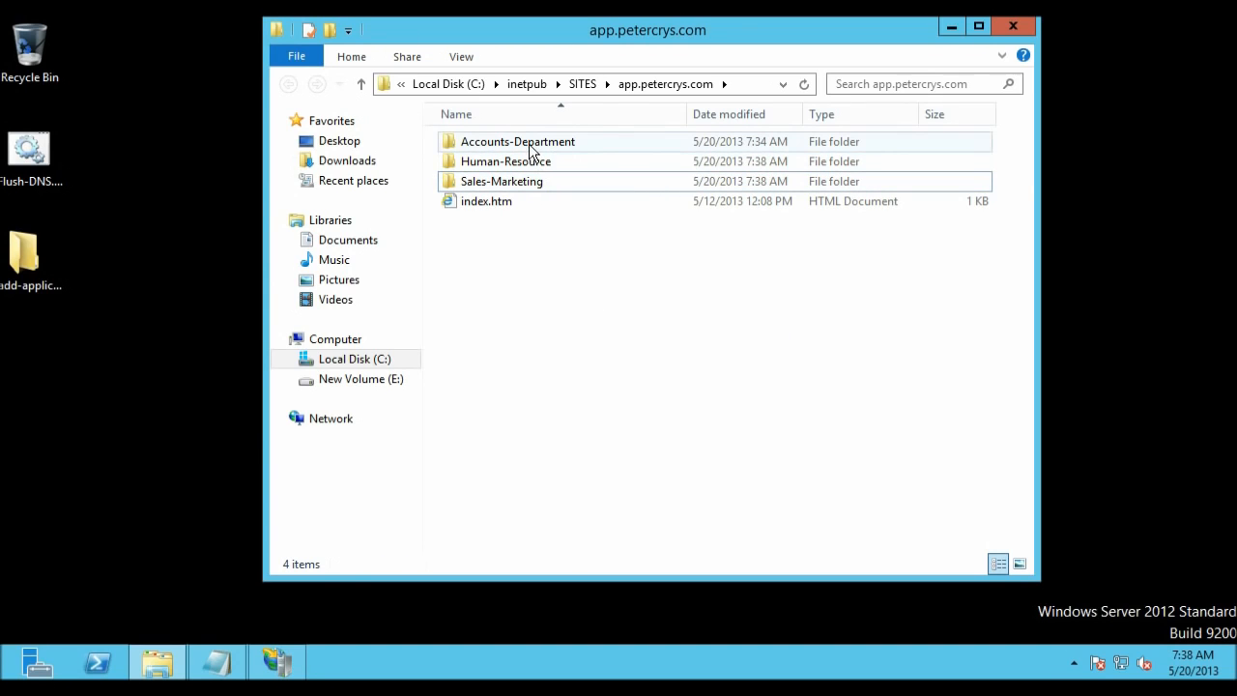
Open Default.aspx from the Accounts-Department folder in a maximized Notepad window and read through its code.
double_click(530, 152)
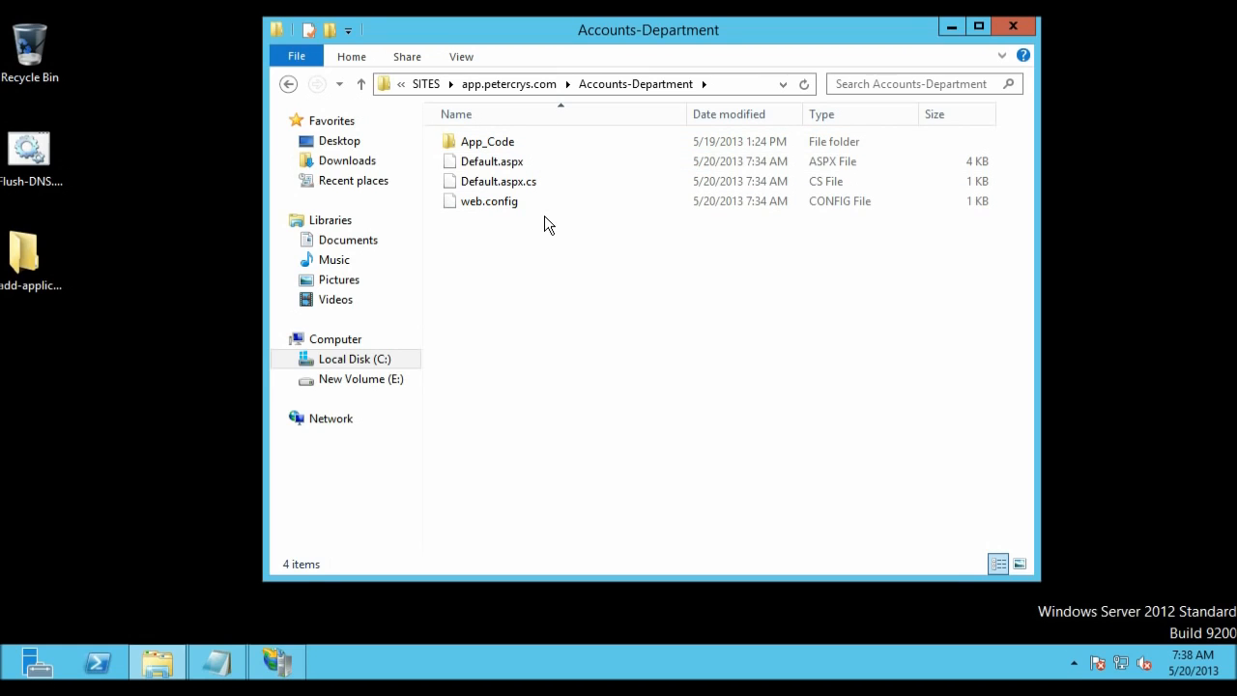
right_click(501, 164)
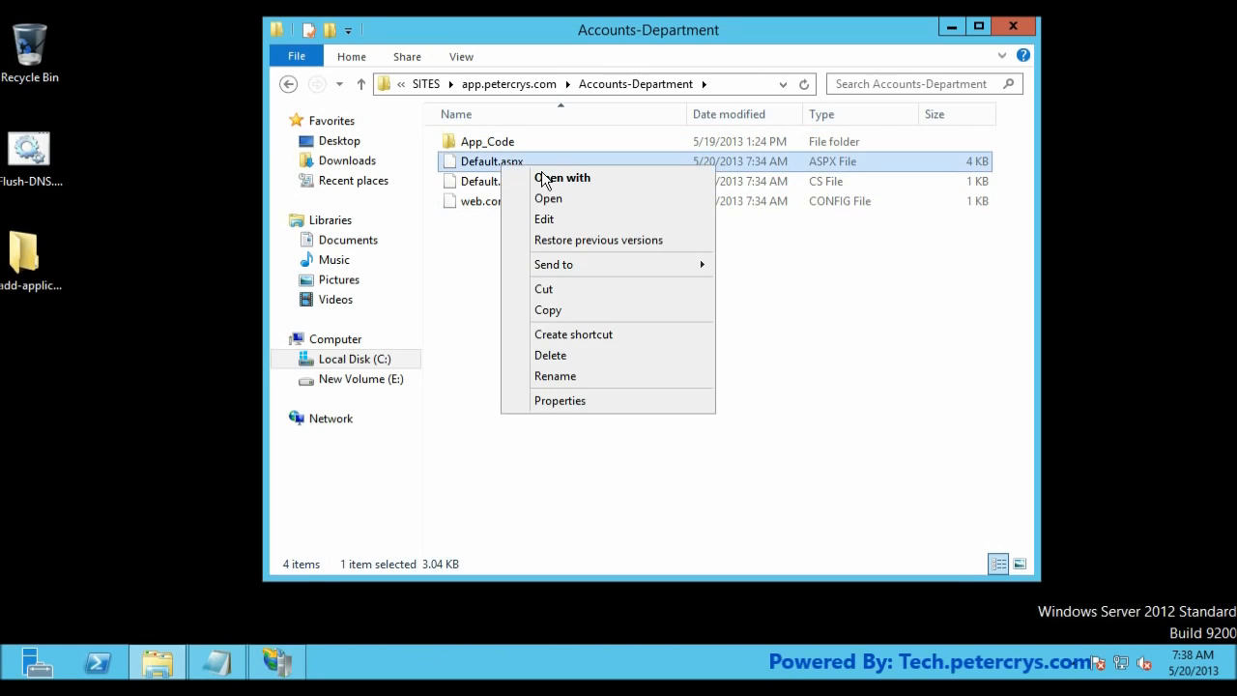
left_click(555, 219)
double_click(629, 84)
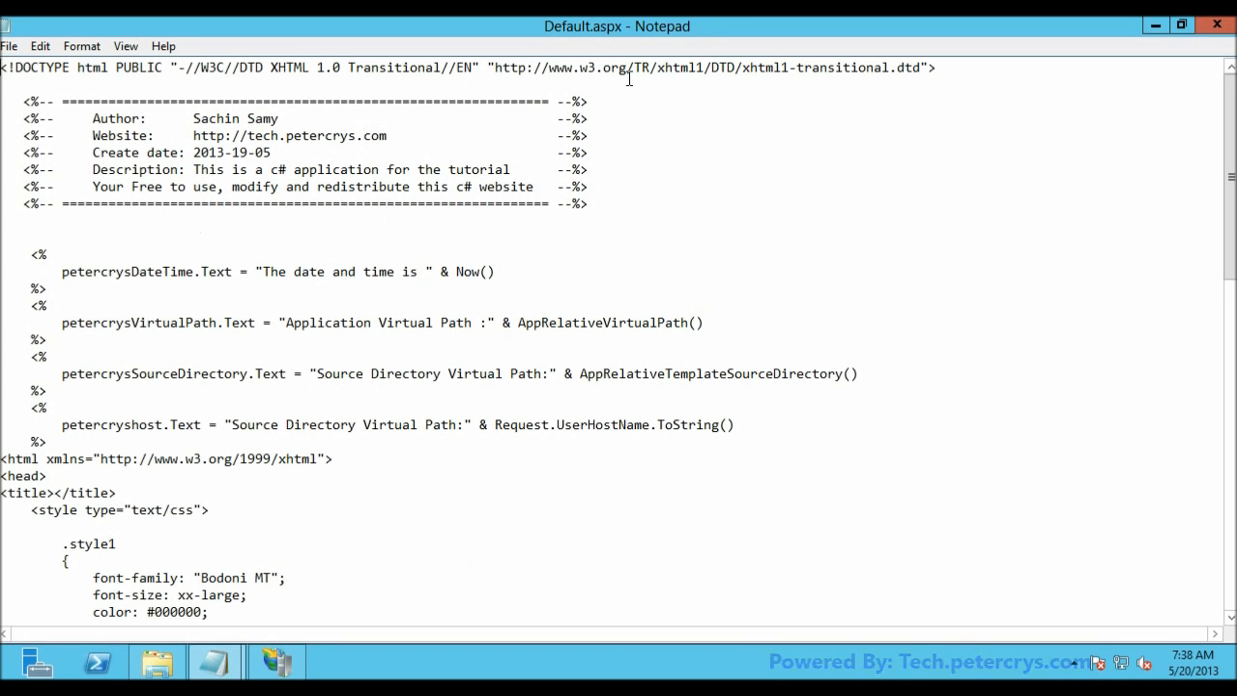
scroll(724, 229, "down", 20)
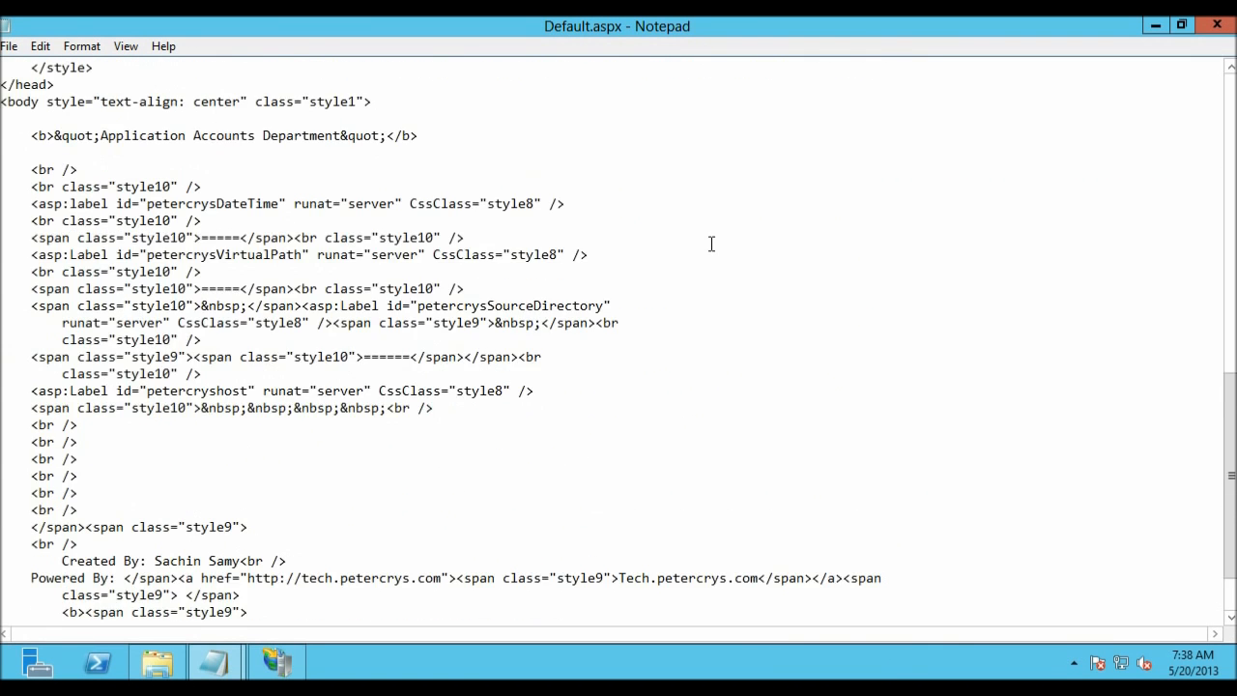
scroll(710, 245, "up", 20)
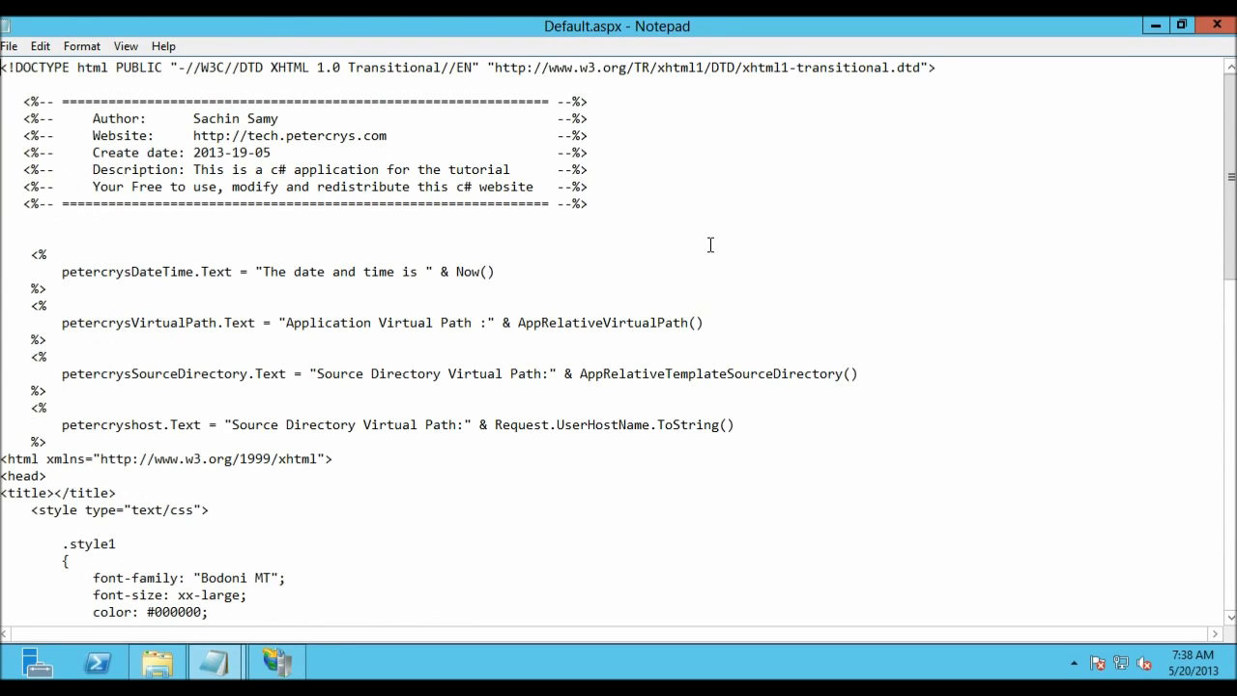
Close the Accounts-Department code, read through Default.aspx from the Human-Resource folder in a maximized Notepad window, and close it.
left_click(1219, 27)
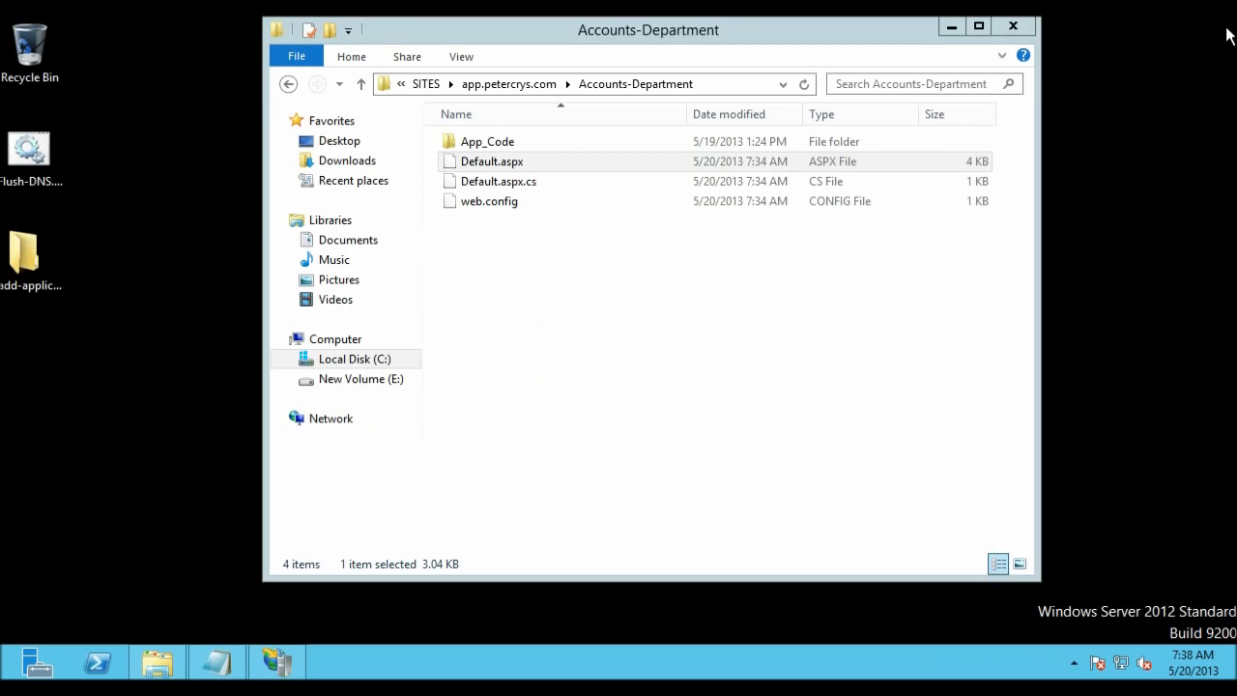
left_click(534, 85)
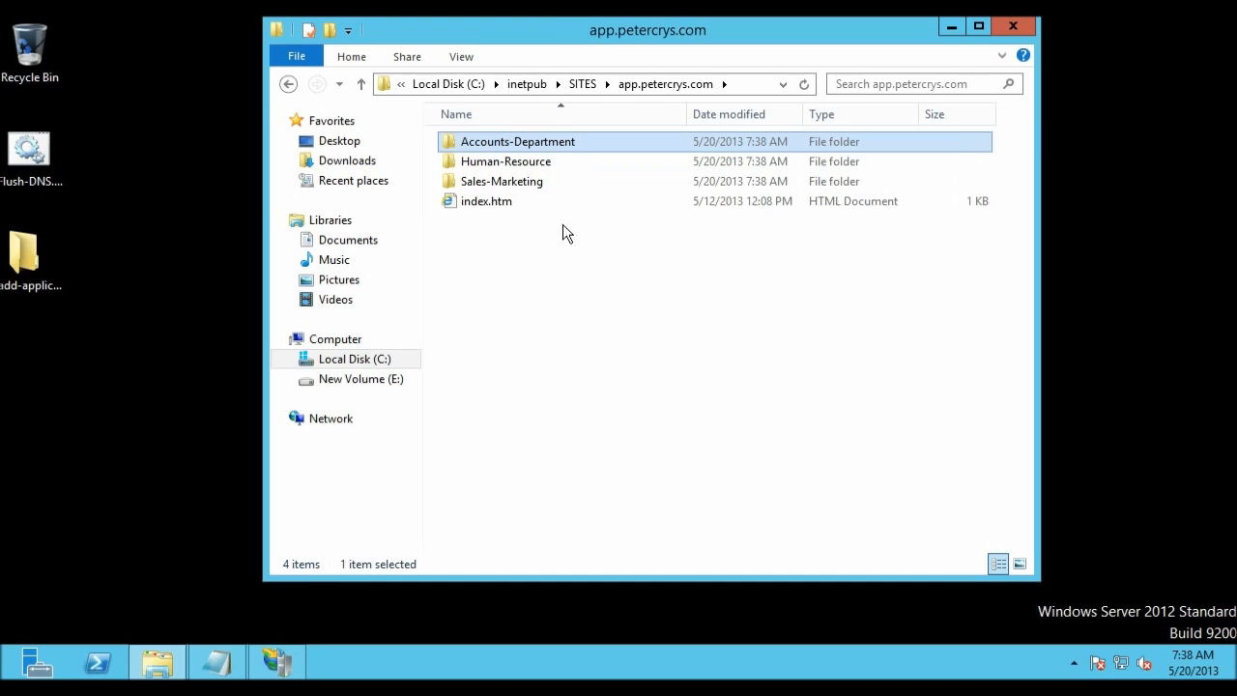
double_click(526, 169)
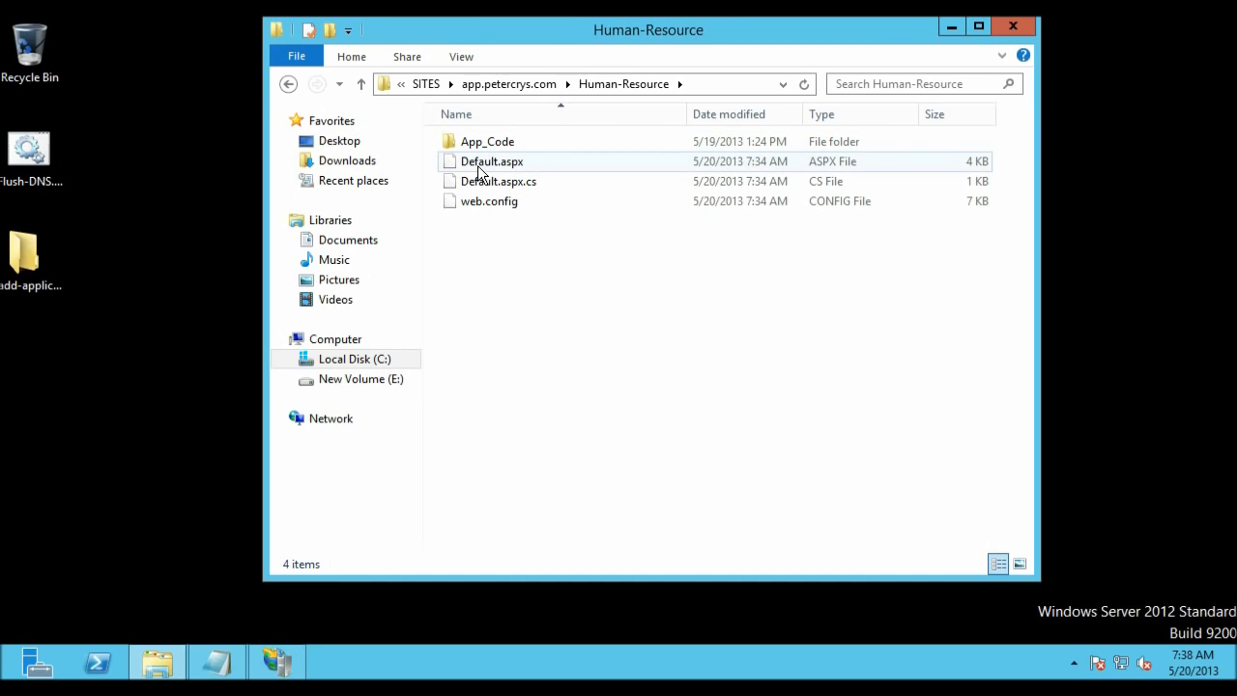
right_click(479, 168)
left_click(515, 220)
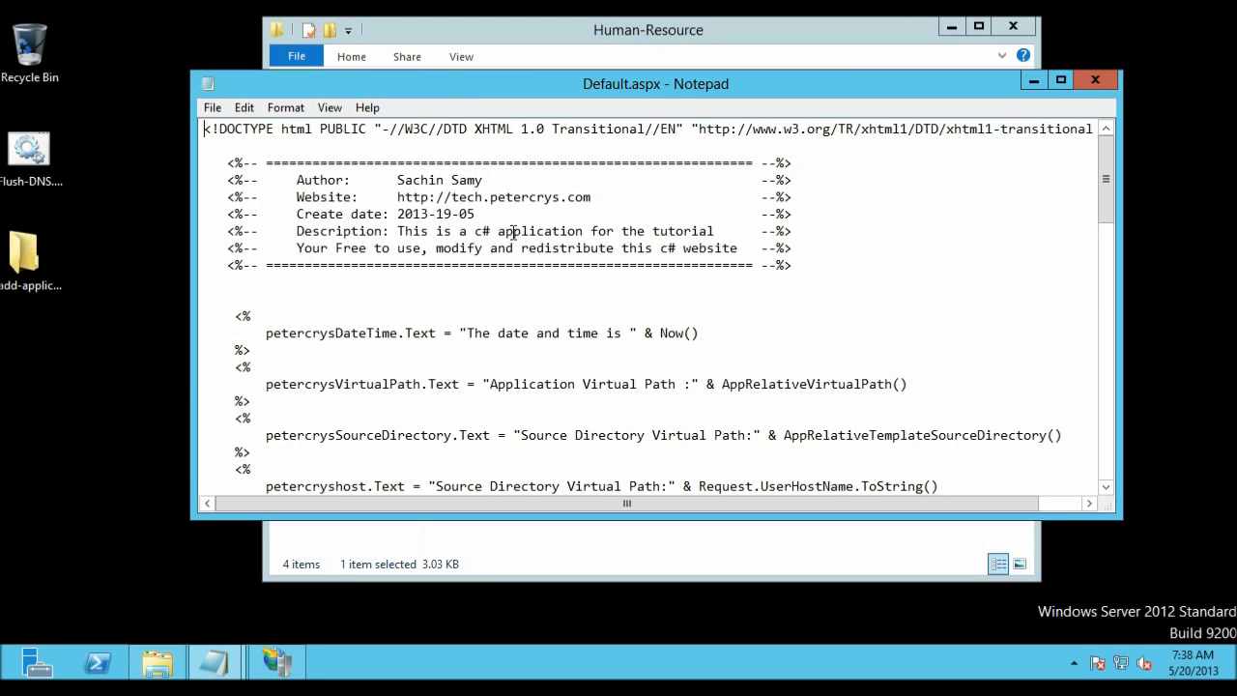
double_click(802, 89)
scroll(781, 244, "down", 13)
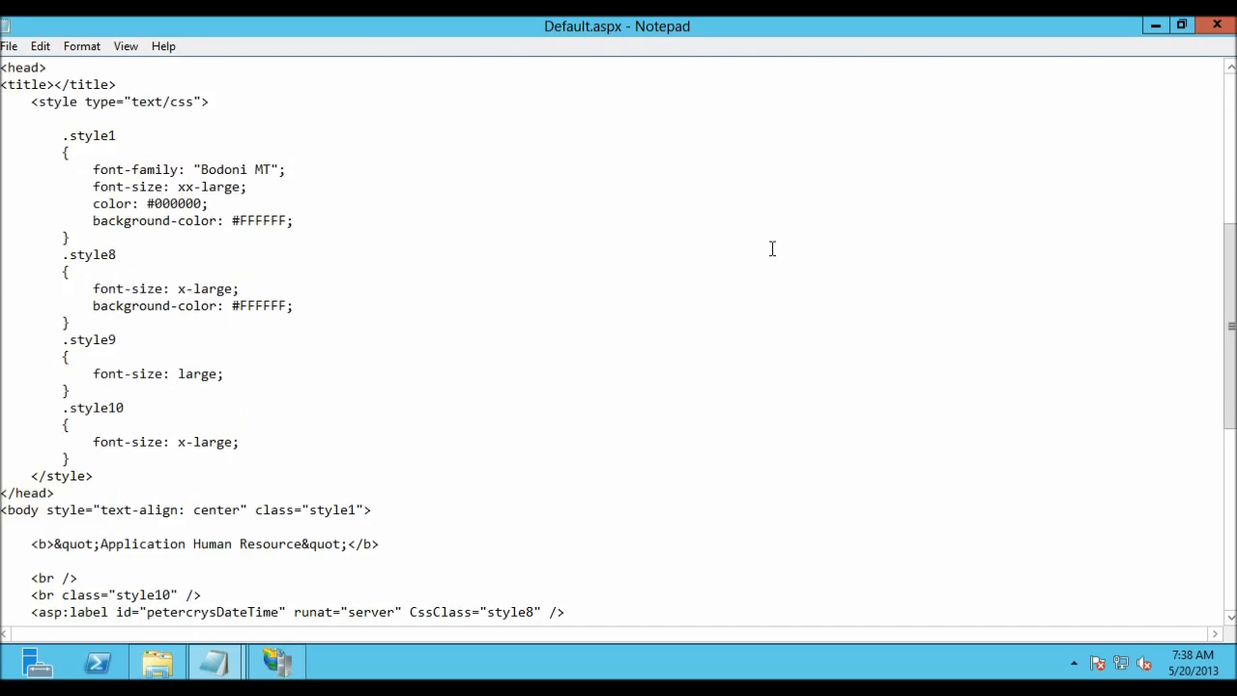
scroll(1068, 129, "up", 13)
left_click(1217, 26)
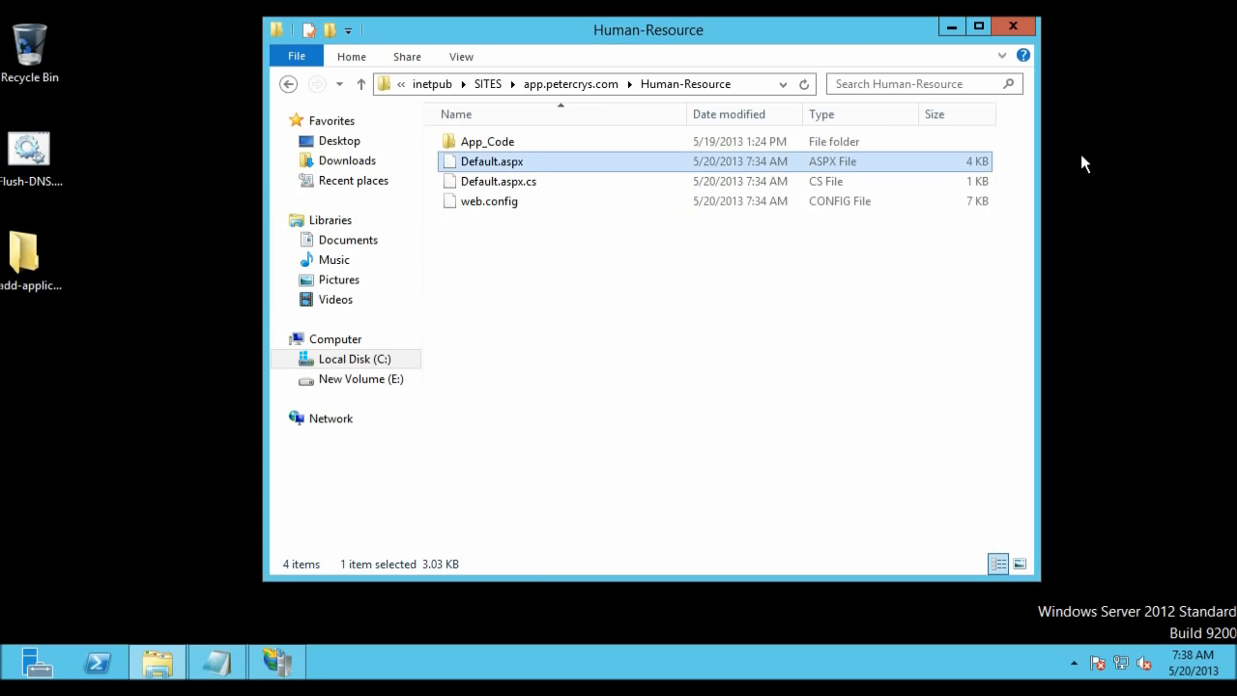
Return to the app.petercrys.com folder and go over the Accounts-Department, Human-Resource and Sales-Marketing folders.
left_click(596, 82)
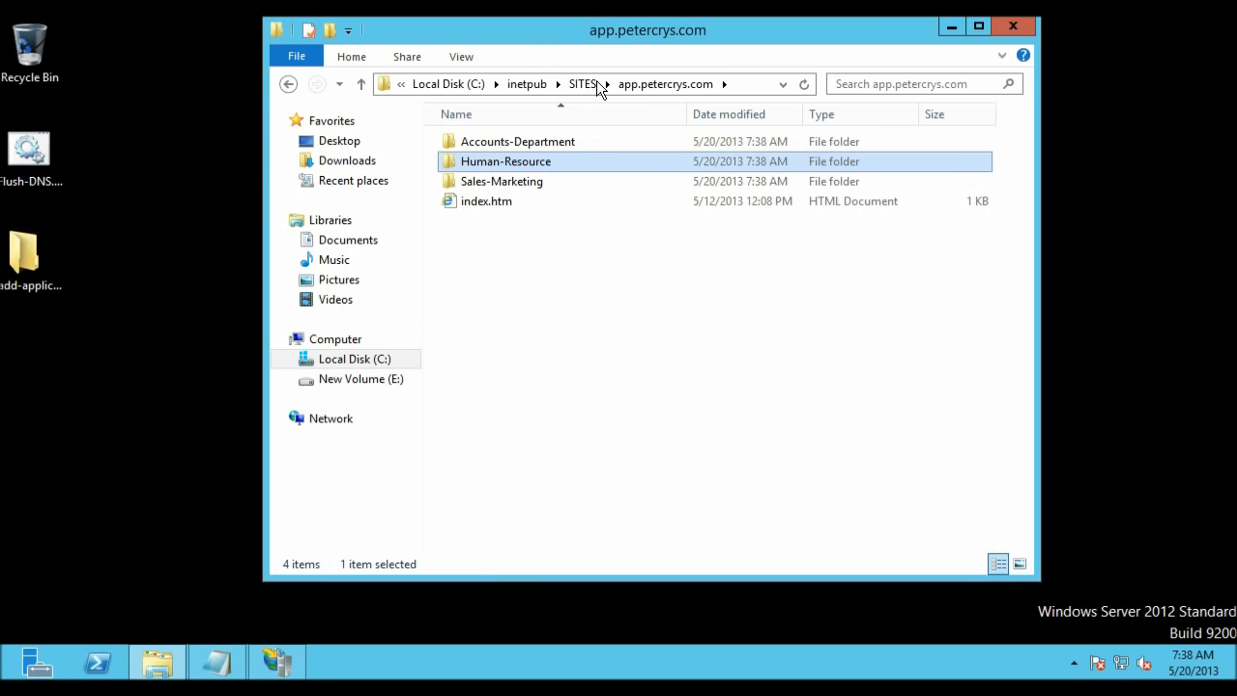
left_click(547, 143)
left_click(534, 162)
left_click(532, 184)
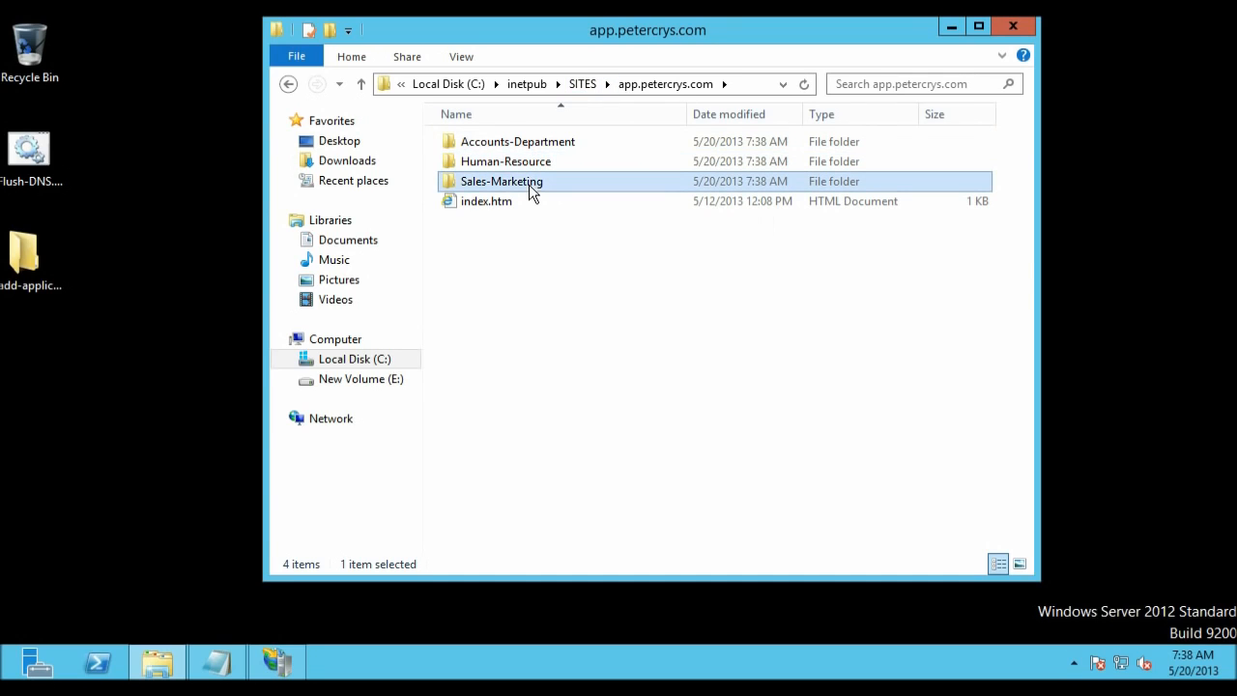
Switch to IIS Manager, refresh the app.petercrys.com site and review its three department folders, finishing on Accounts-Department.
left_click(276, 663)
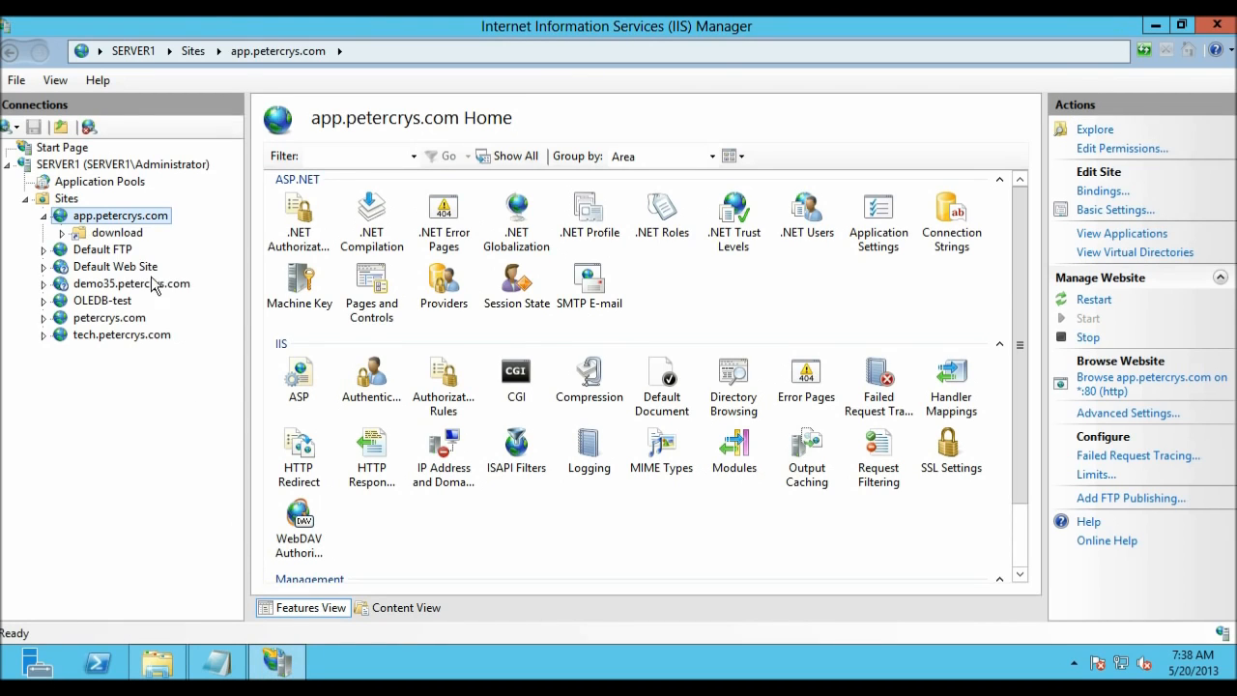
right_click(111, 217)
left_click(140, 377)
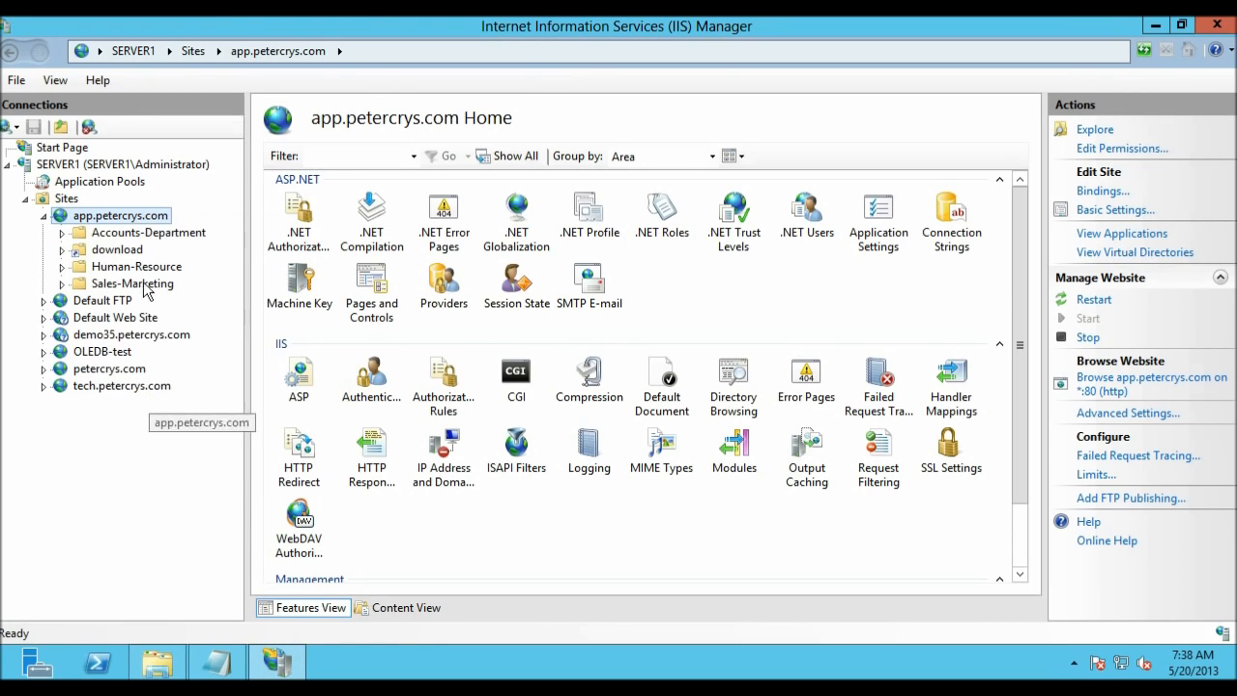
left_click(154, 241)
left_click(145, 267)
left_click(145, 285)
left_click(140, 237)
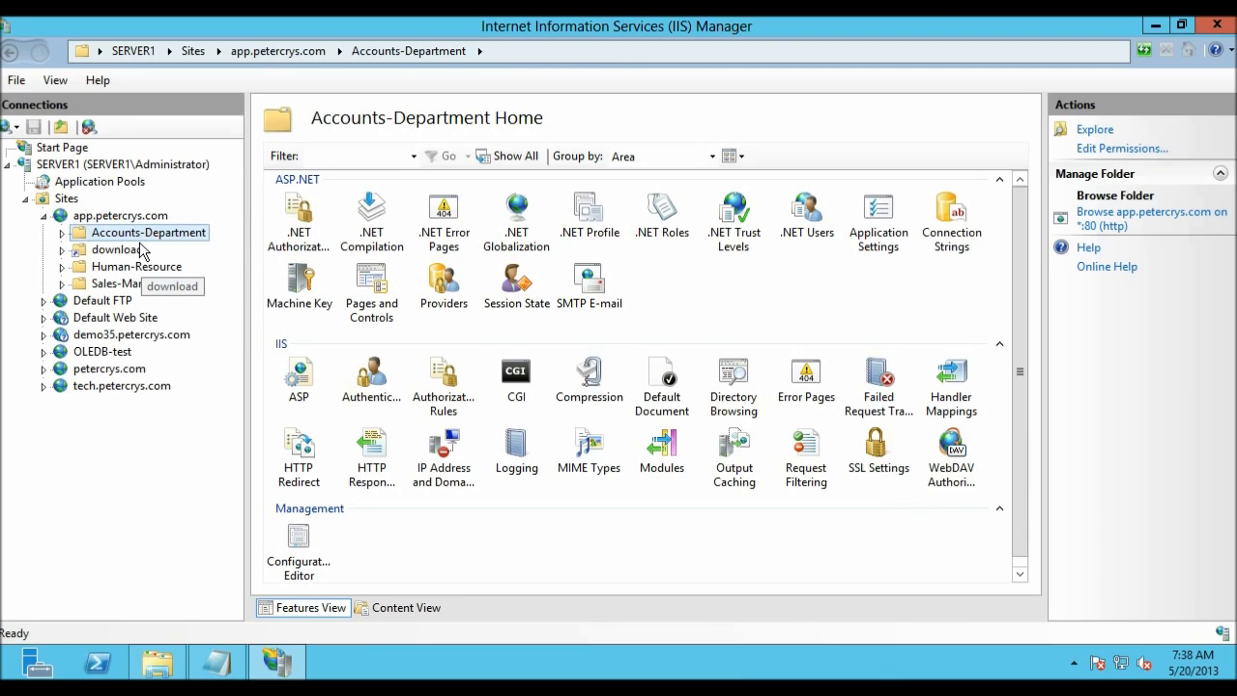
Convert the Accounts-Department folder to an application in the app.petercrys.com pool, keeping its alias and copying the alias to the clipboard.
right_click(143, 234)
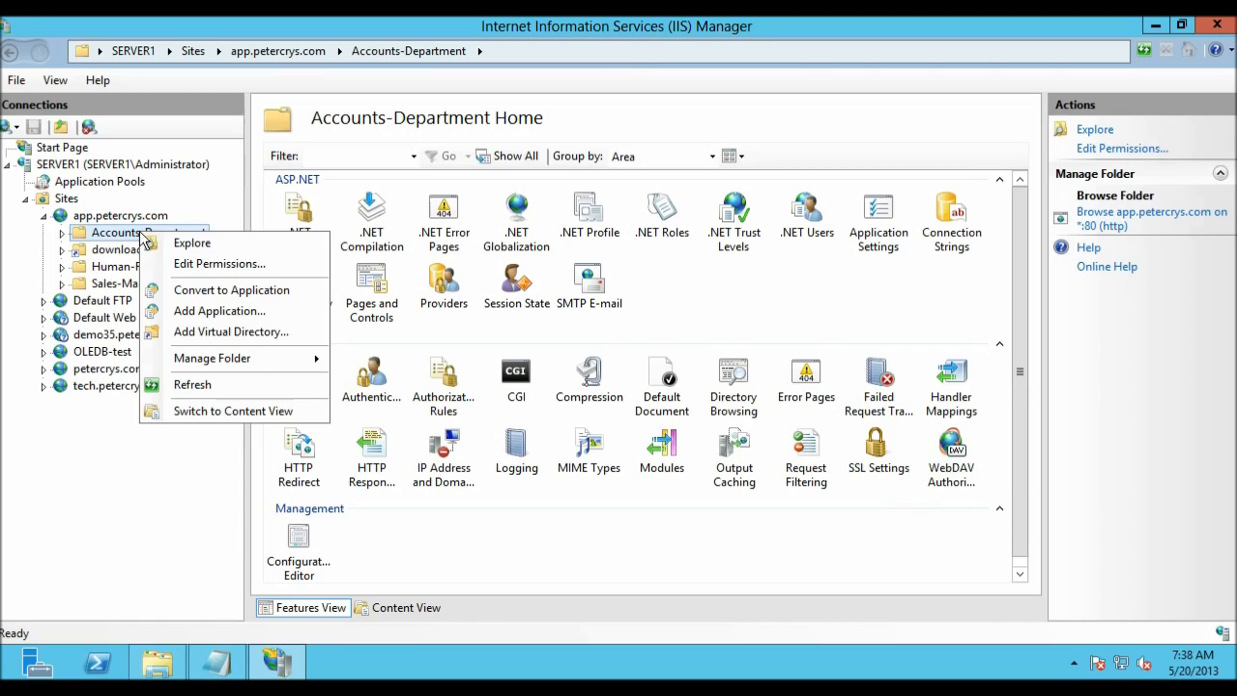
left_click(222, 293)
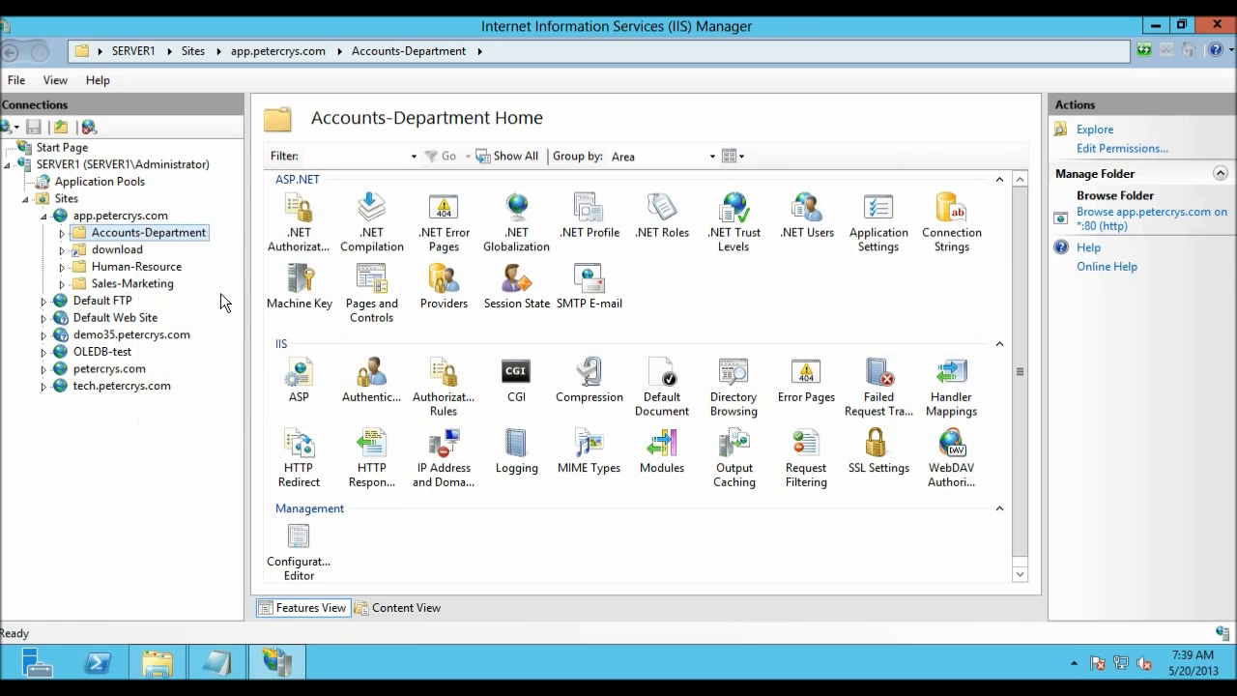
left_click(536, 288)
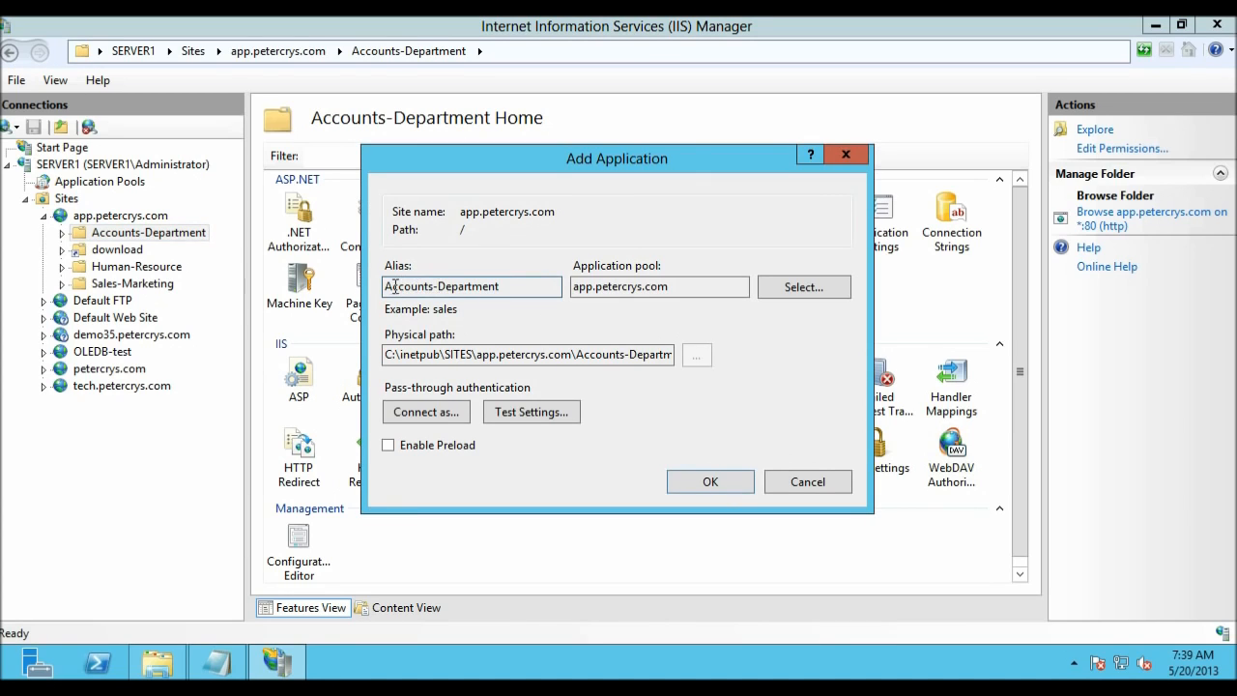
left_click_drag(503, 287, 387, 286)
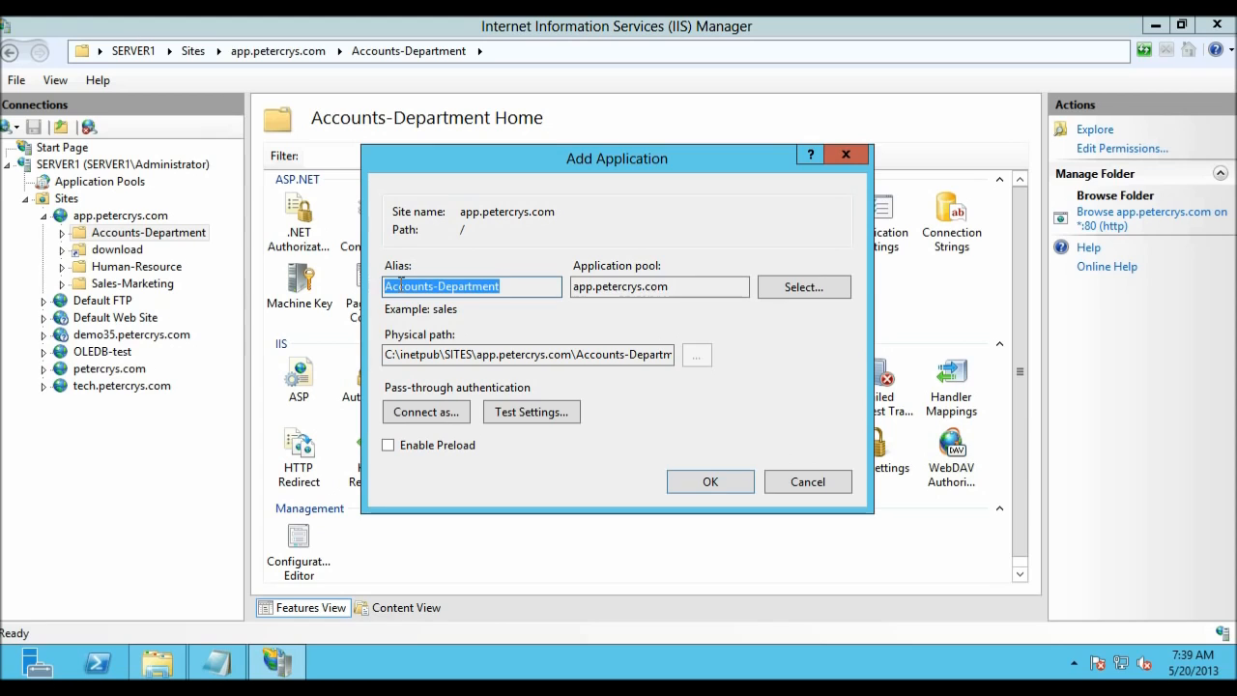
right_click(412, 282)
left_click(458, 342)
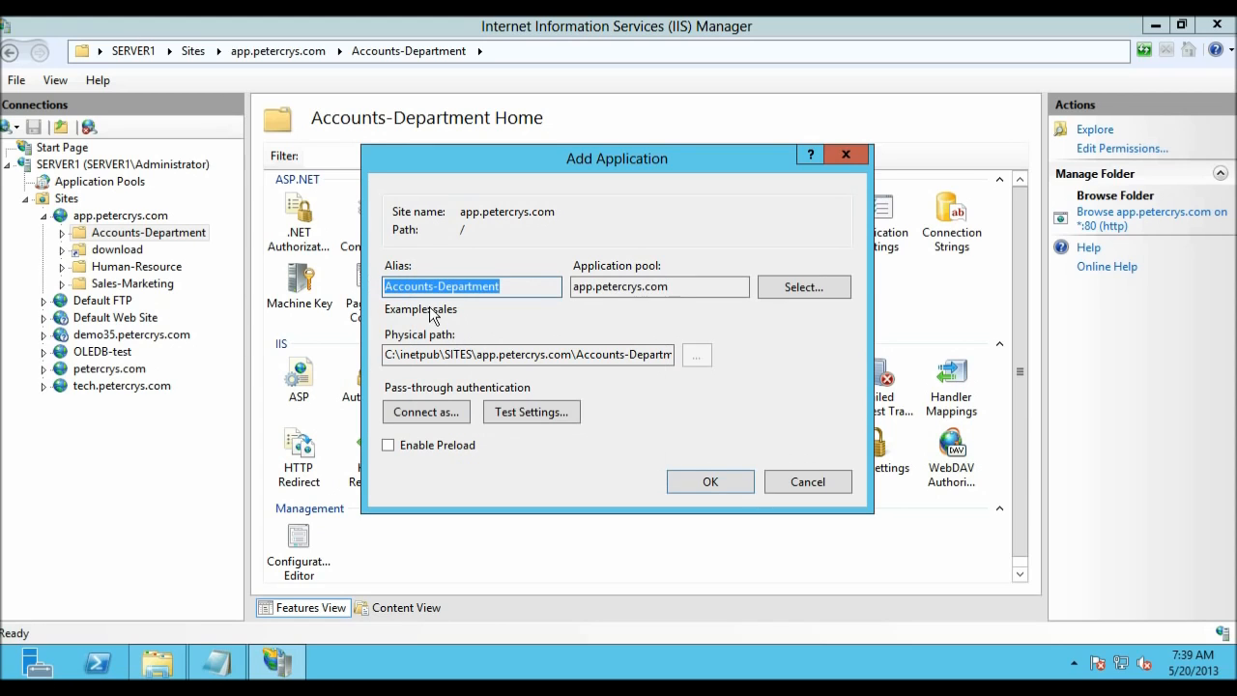
left_click(533, 284)
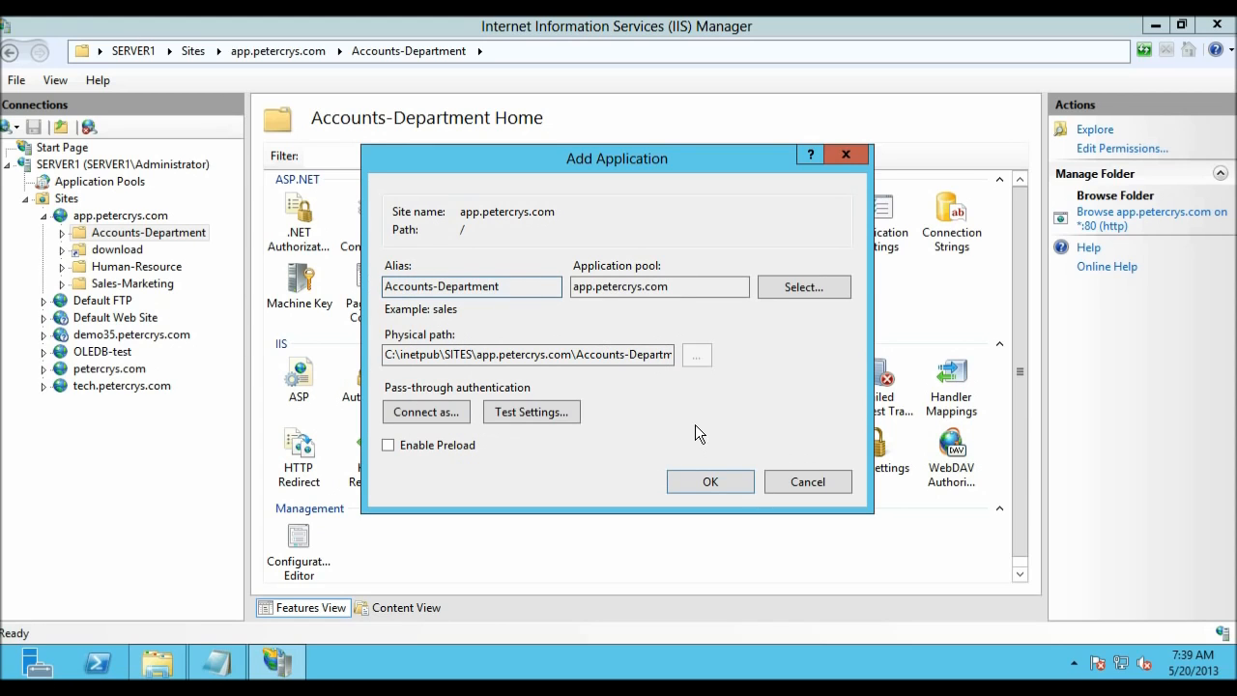
left_click(711, 482)
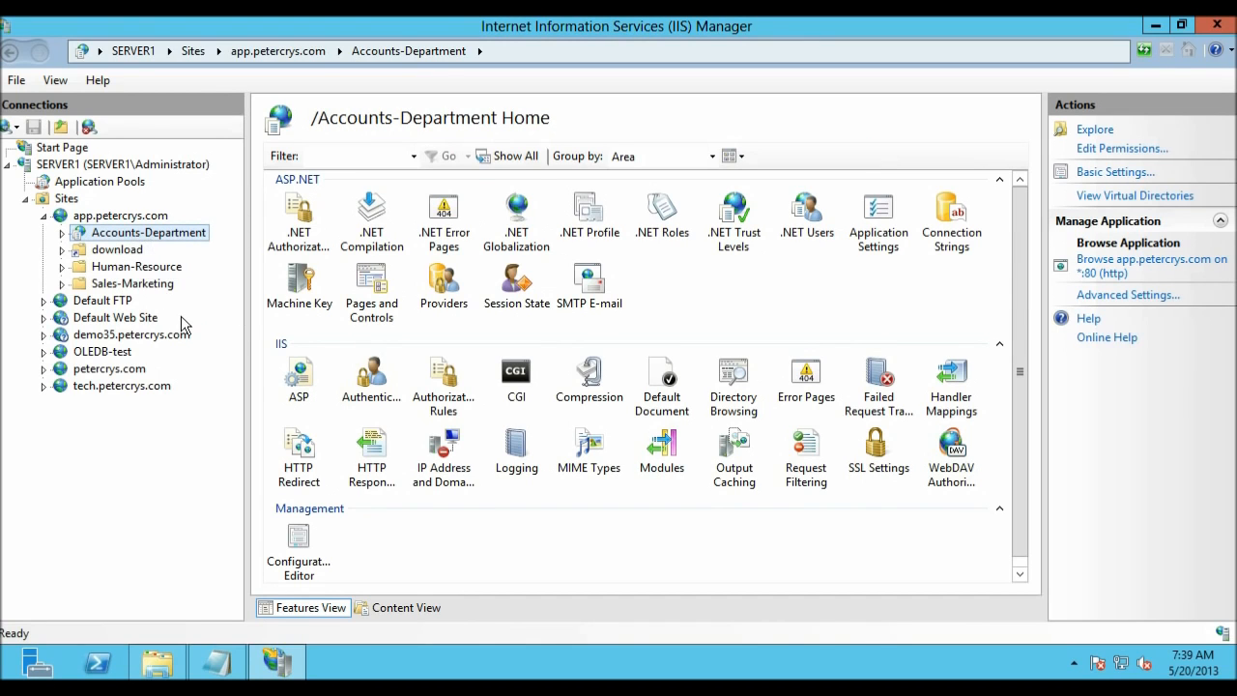
Open Internet Explorer and browse to app.petercrys.com.
key("super")
left_click(299, 493)
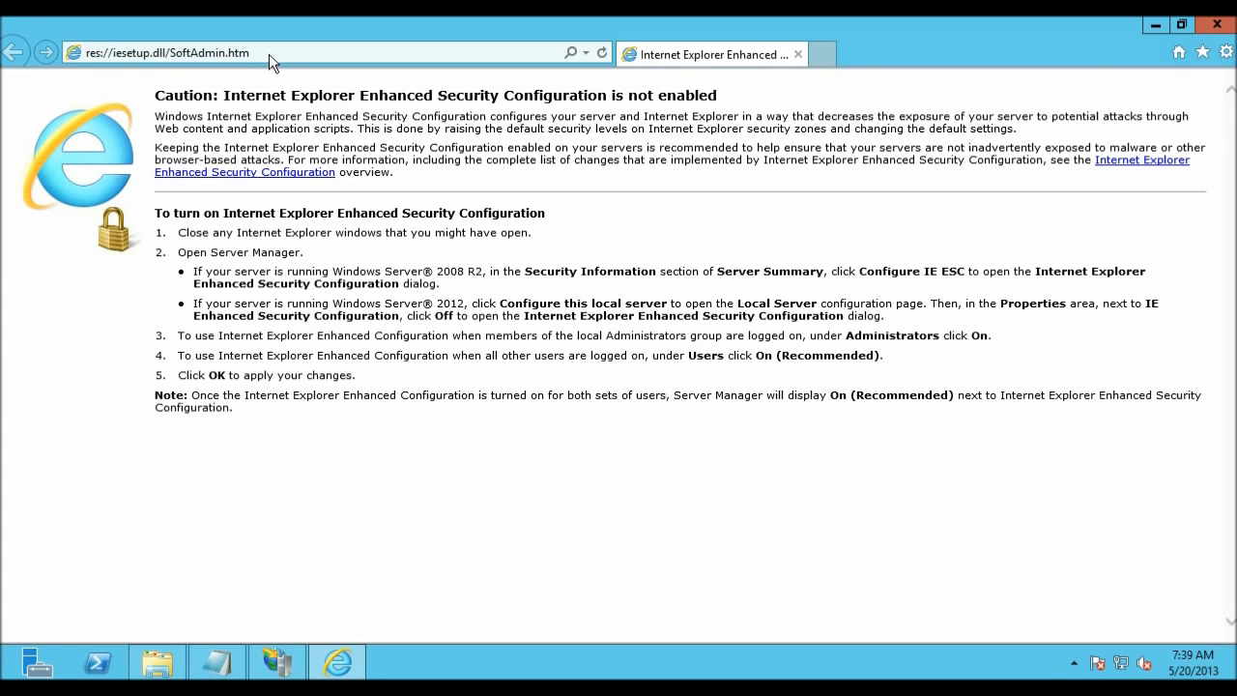
left_click(269, 54)
type("app.peter")
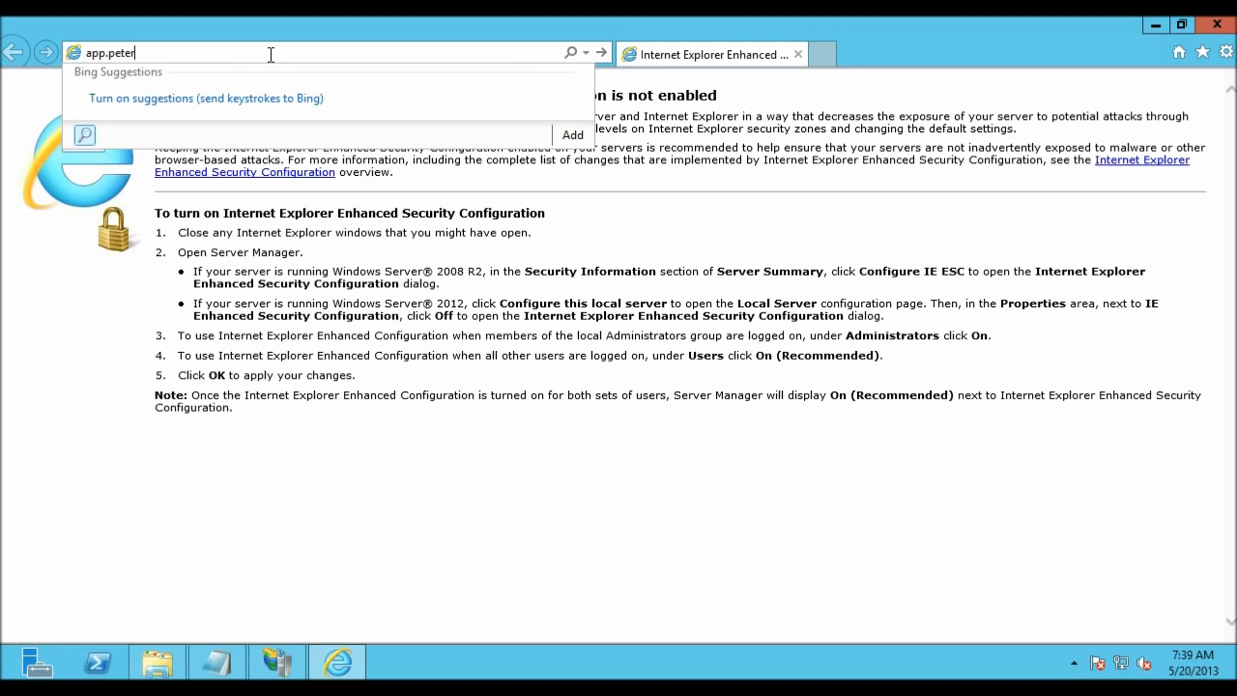
type("crys.com")
key("Return")
left_click(271, 54)
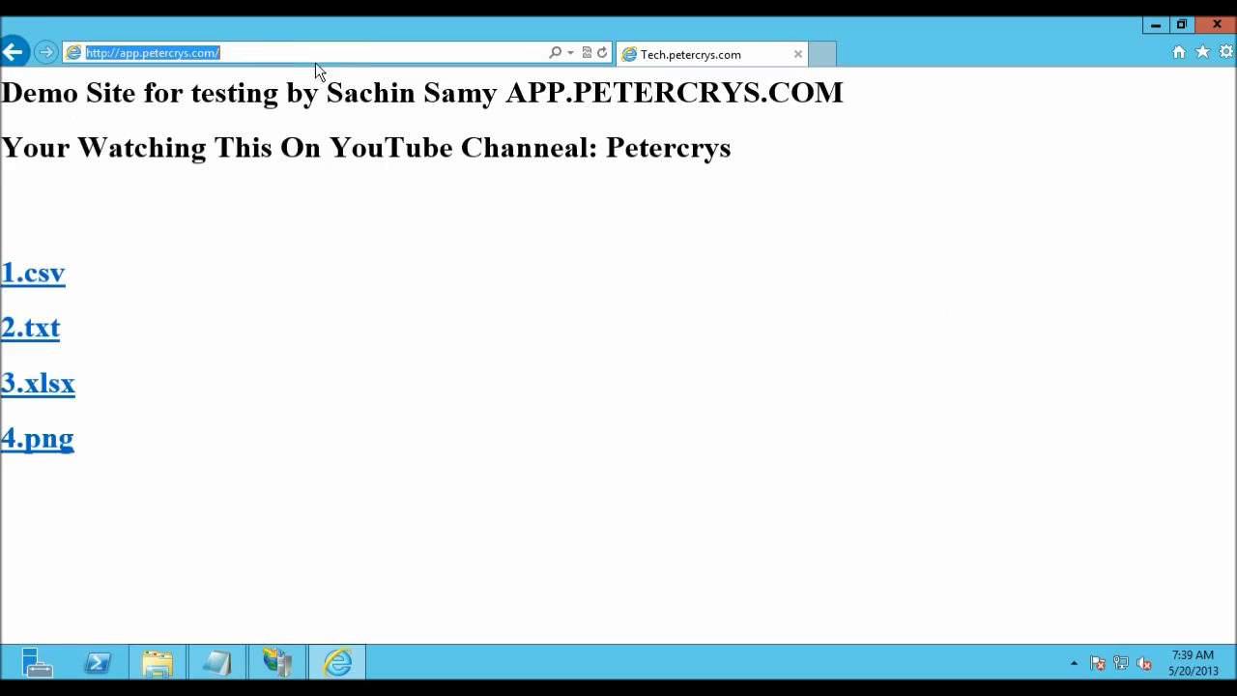
left_click(354, 56)
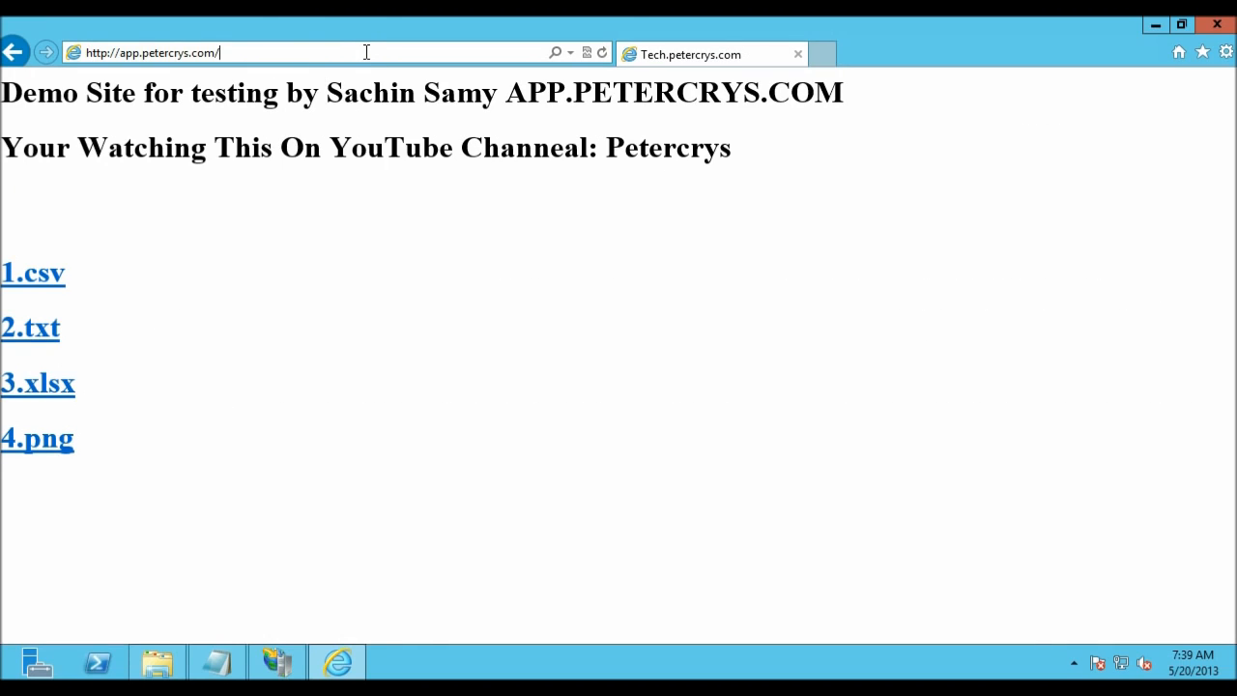
right_click(366, 52)
left_click(431, 129)
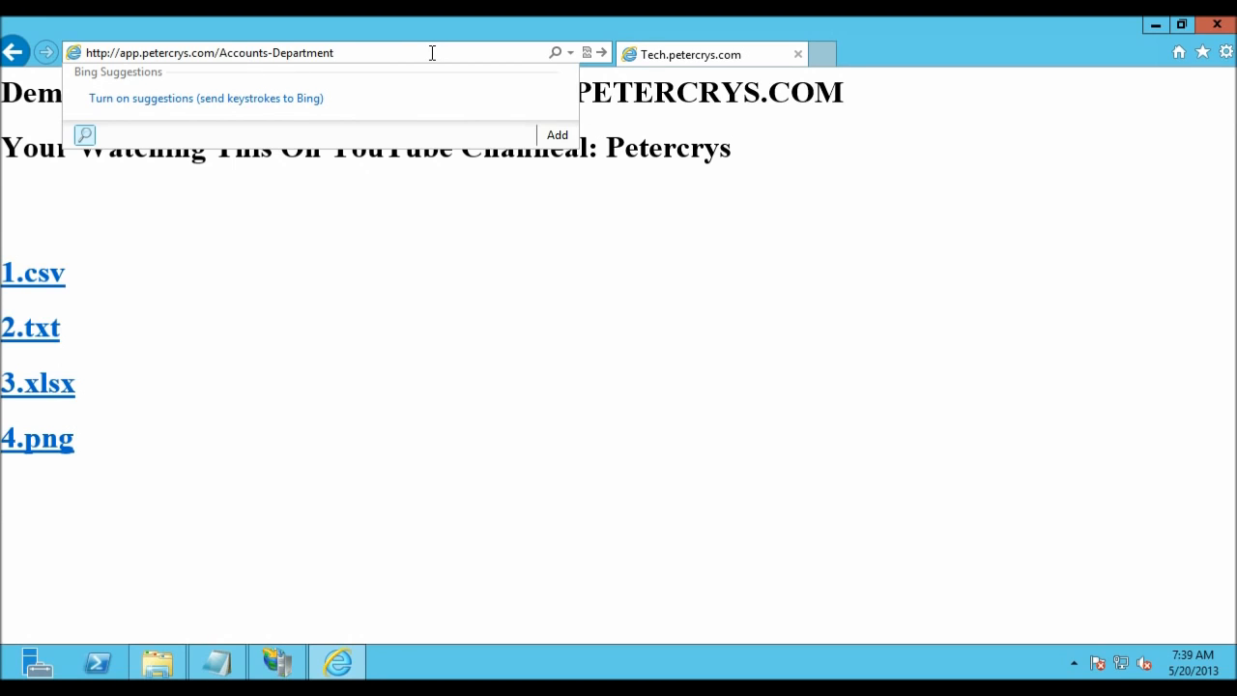
key("Return")
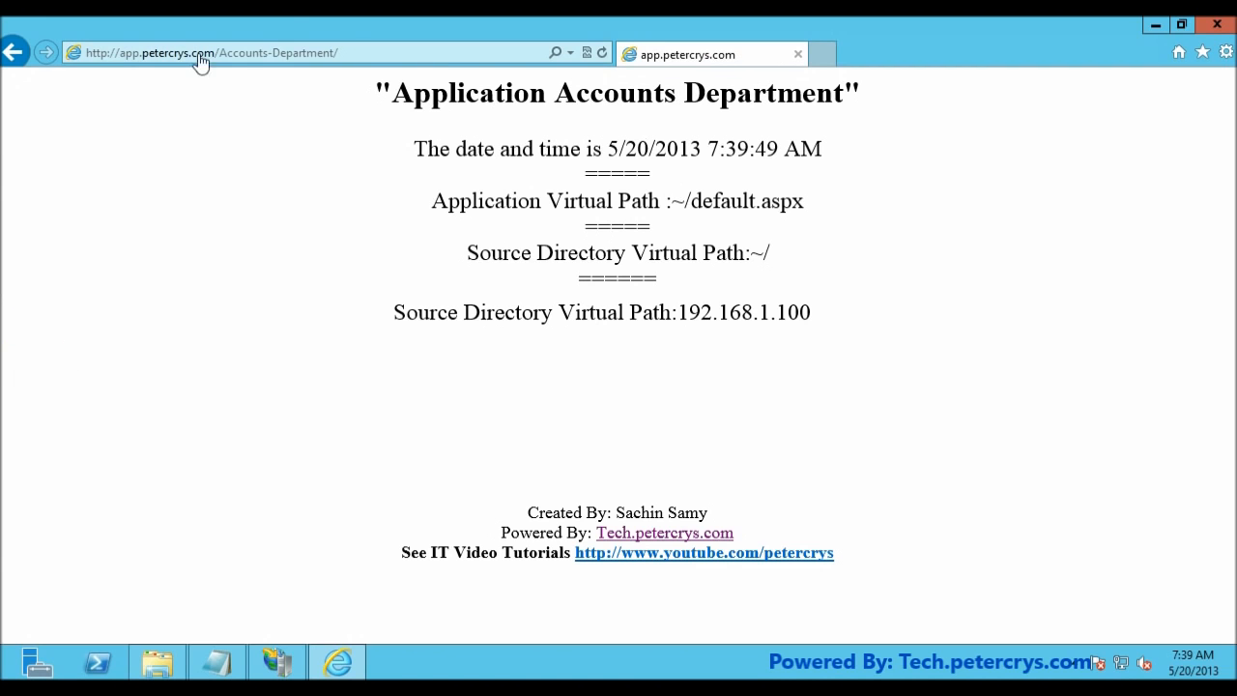
Examine the application page's title, date and time, virtual path, source directory and host address.
left_click_drag(411, 106, 845, 97)
left_click(734, 131)
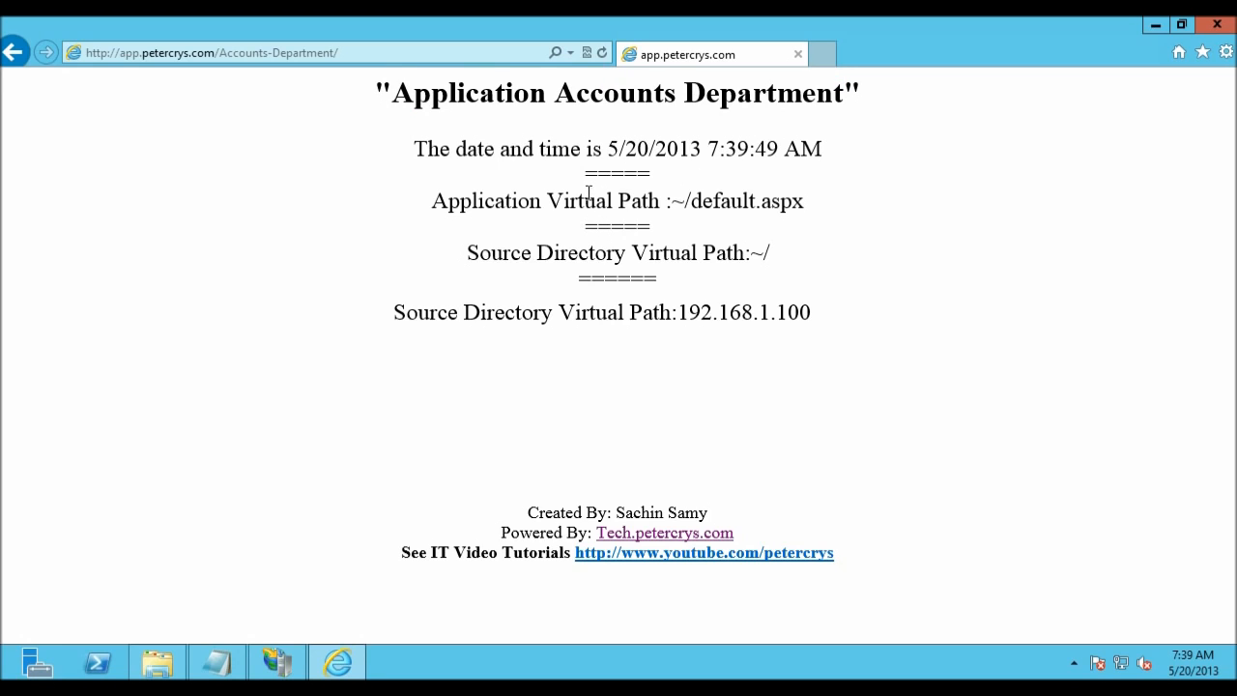
left_click_drag(608, 149, 822, 151)
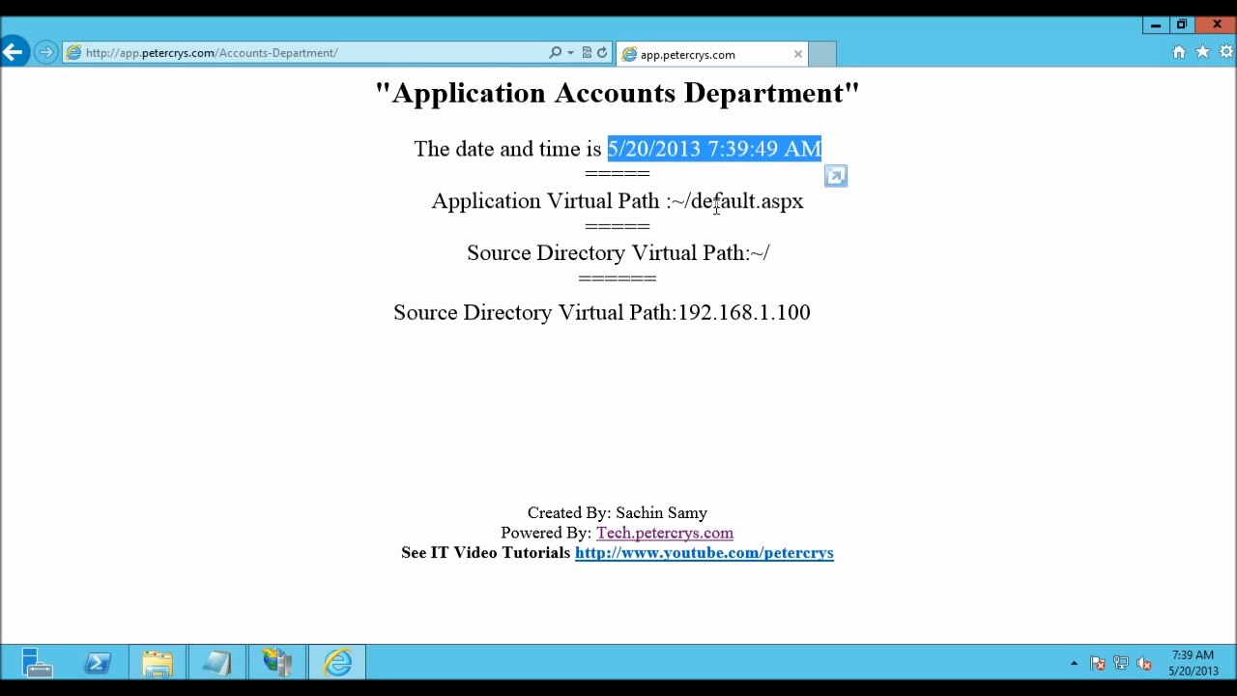
left_click(687, 203)
double_click(687, 203)
left_click_drag(712, 277, 751, 254)
left_click(770, 263)
double_click(762, 253)
left_click(760, 311)
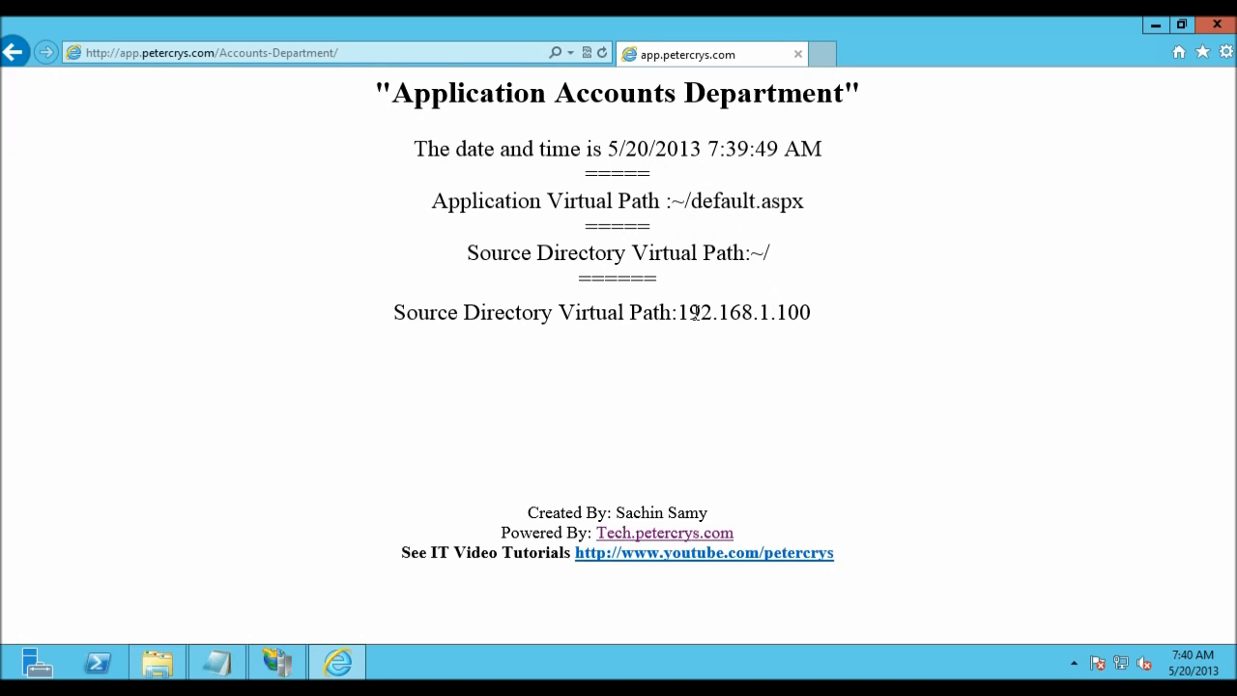
left_click_drag(680, 313, 819, 309)
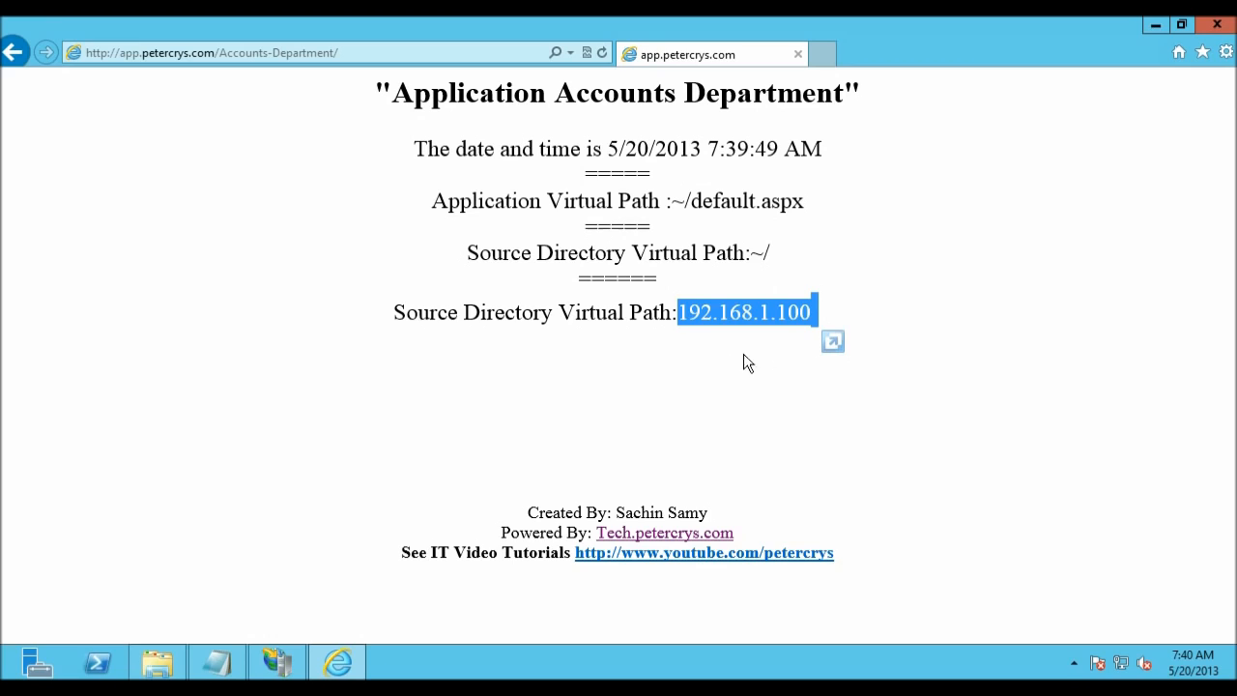
left_click(716, 365)
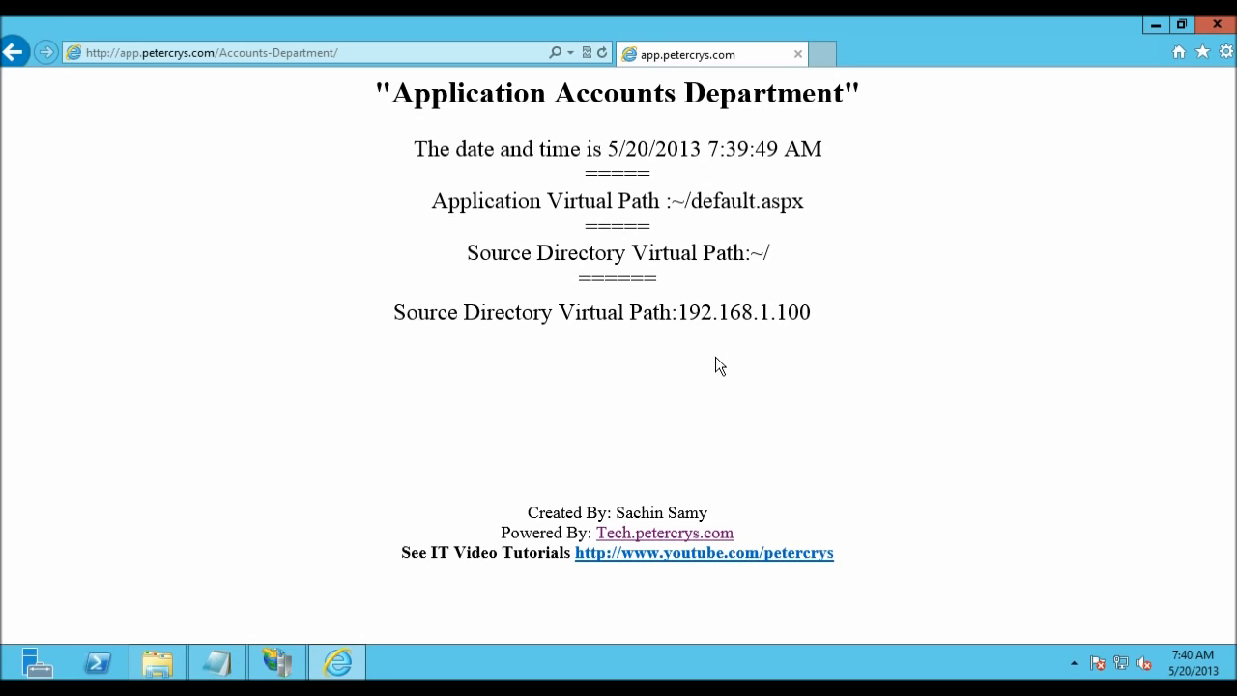
left_click_drag(684, 317, 811, 313)
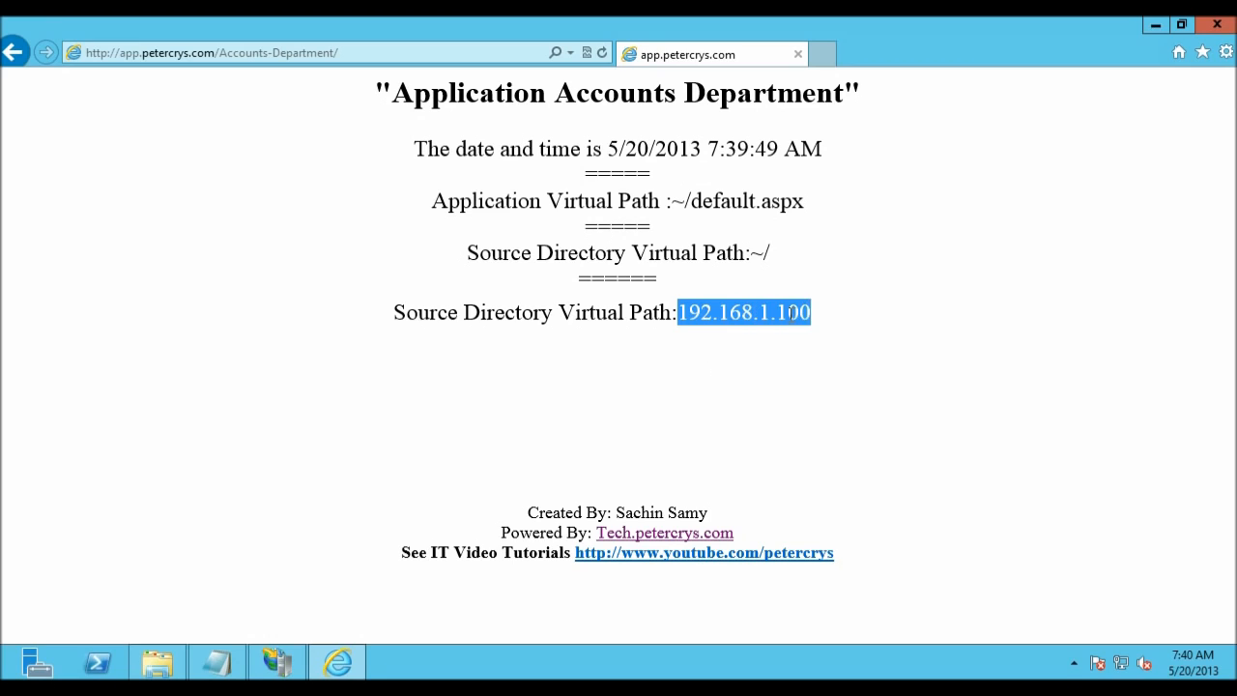
left_click(898, 350)
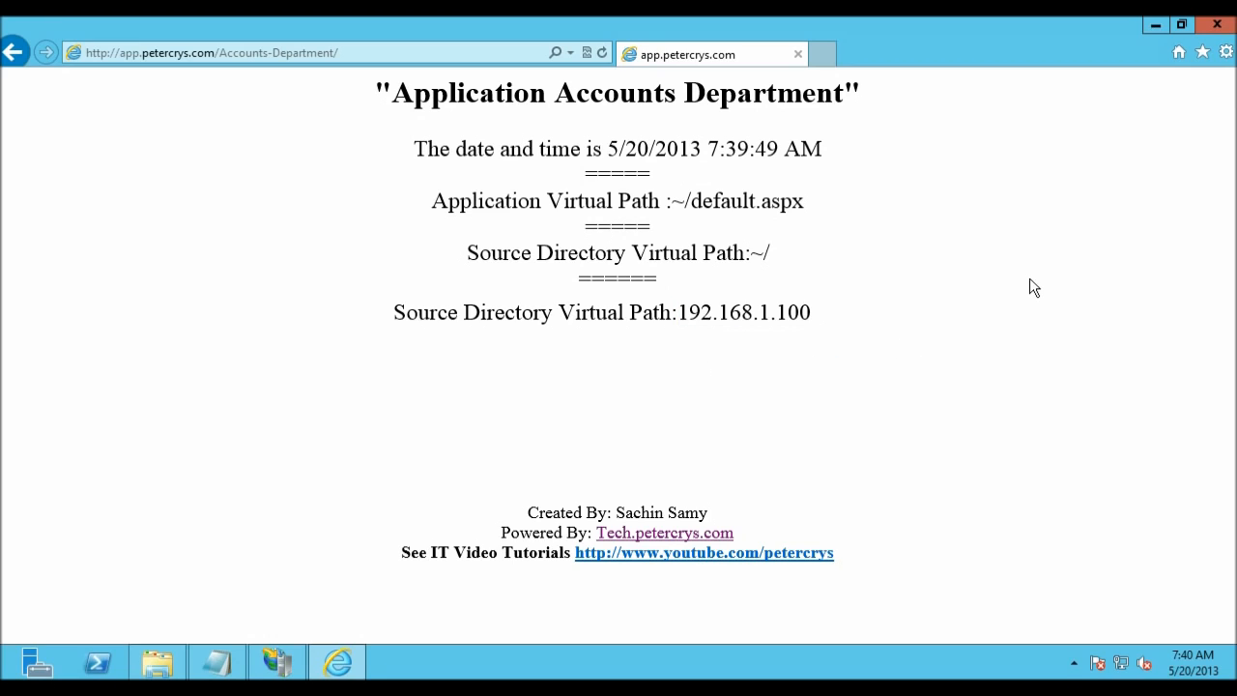
Close the browser and remove the Accounts-Department application from app.petercrys.com in IIS Manager, confirming the removal.
left_click(1217, 26)
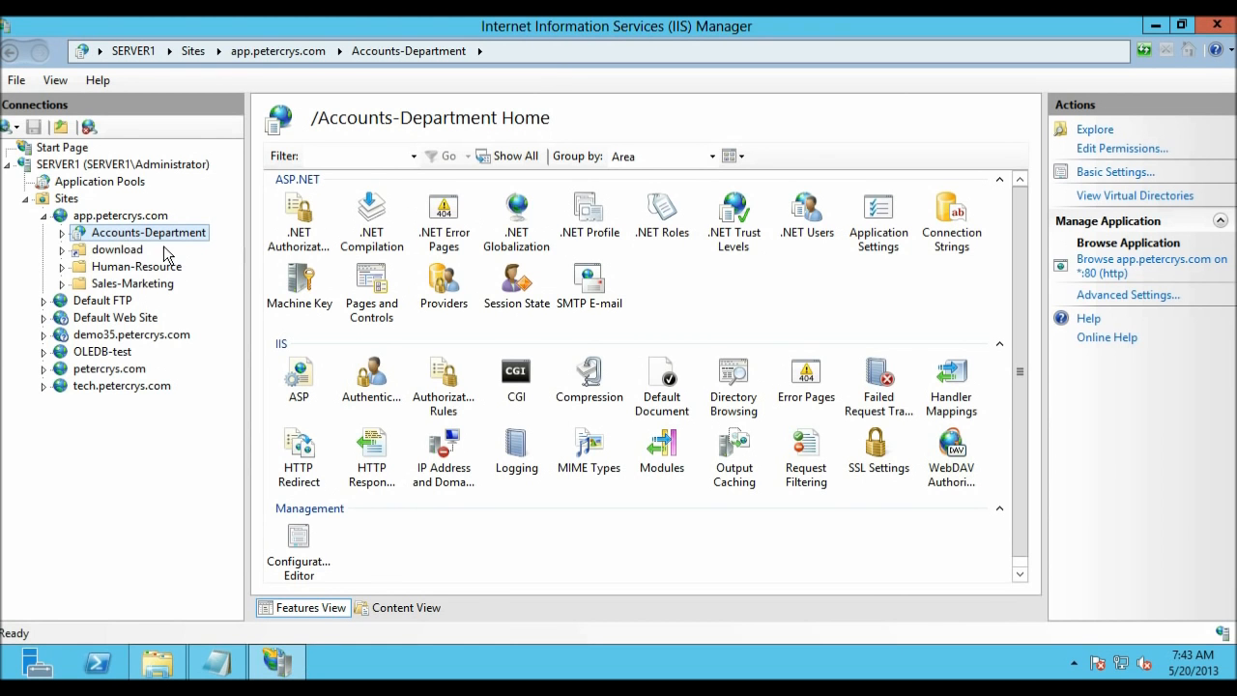
right_click(155, 234)
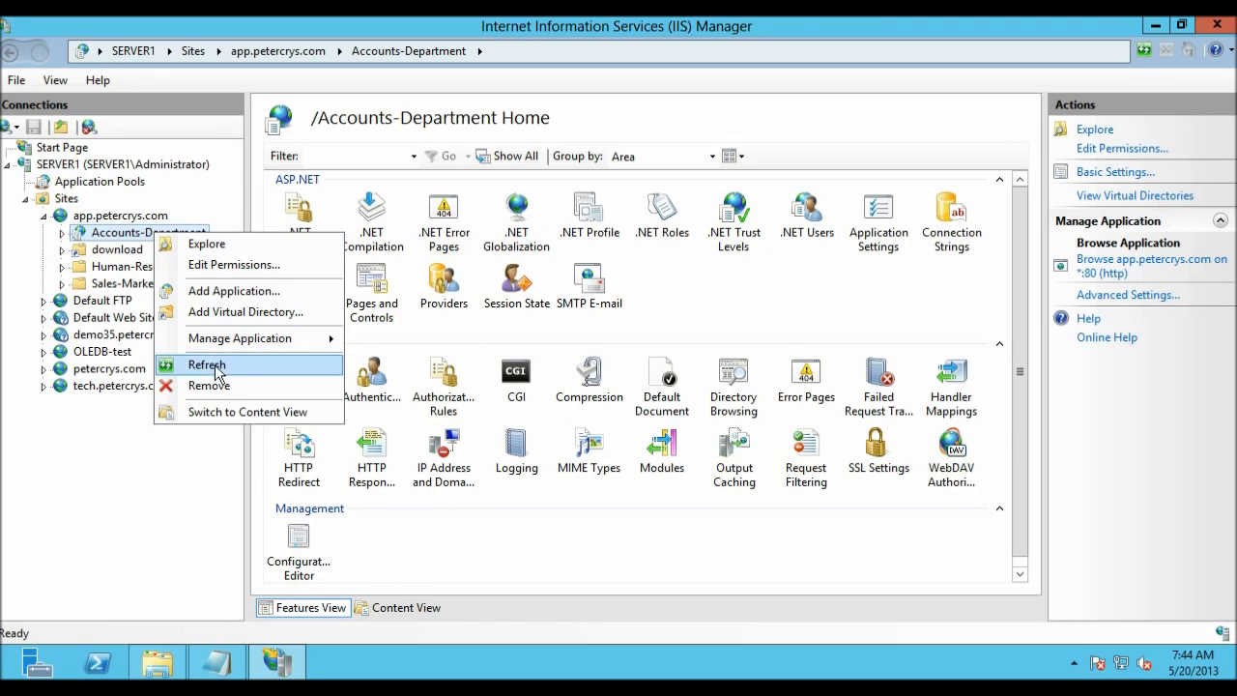
left_click(209, 385)
left_click(593, 406)
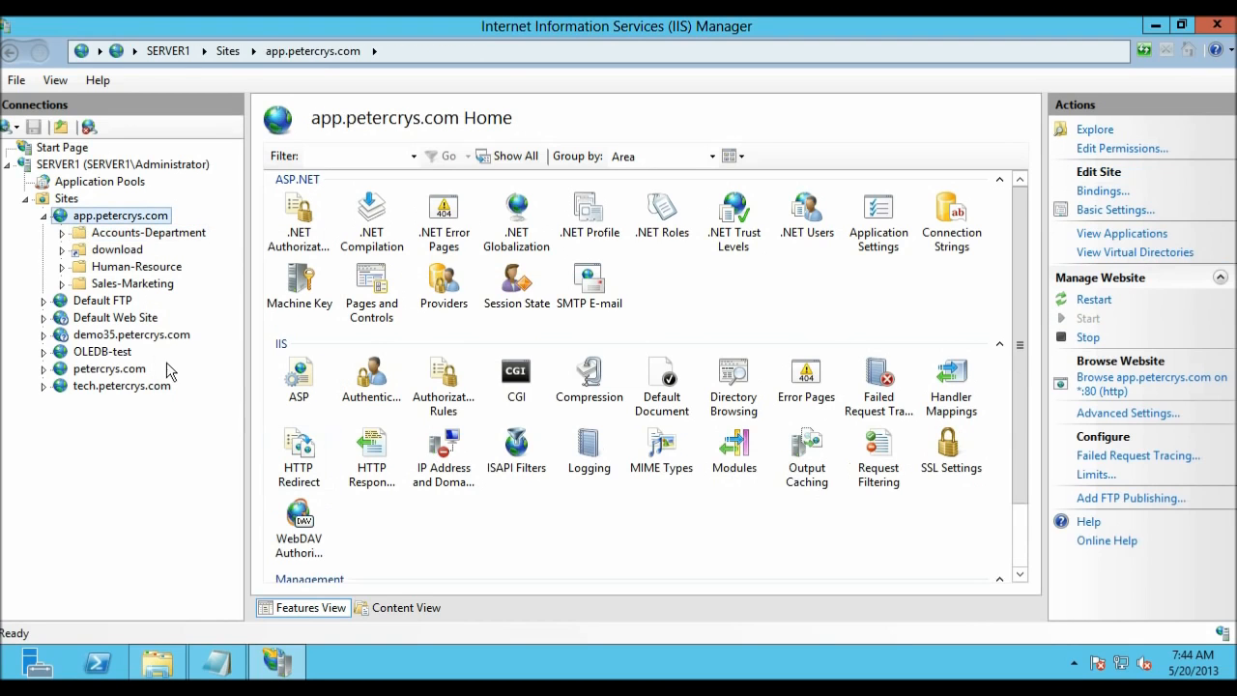
Start adding an application under the app.petercrys.com site with the alias accounts.
right_click(94, 223)
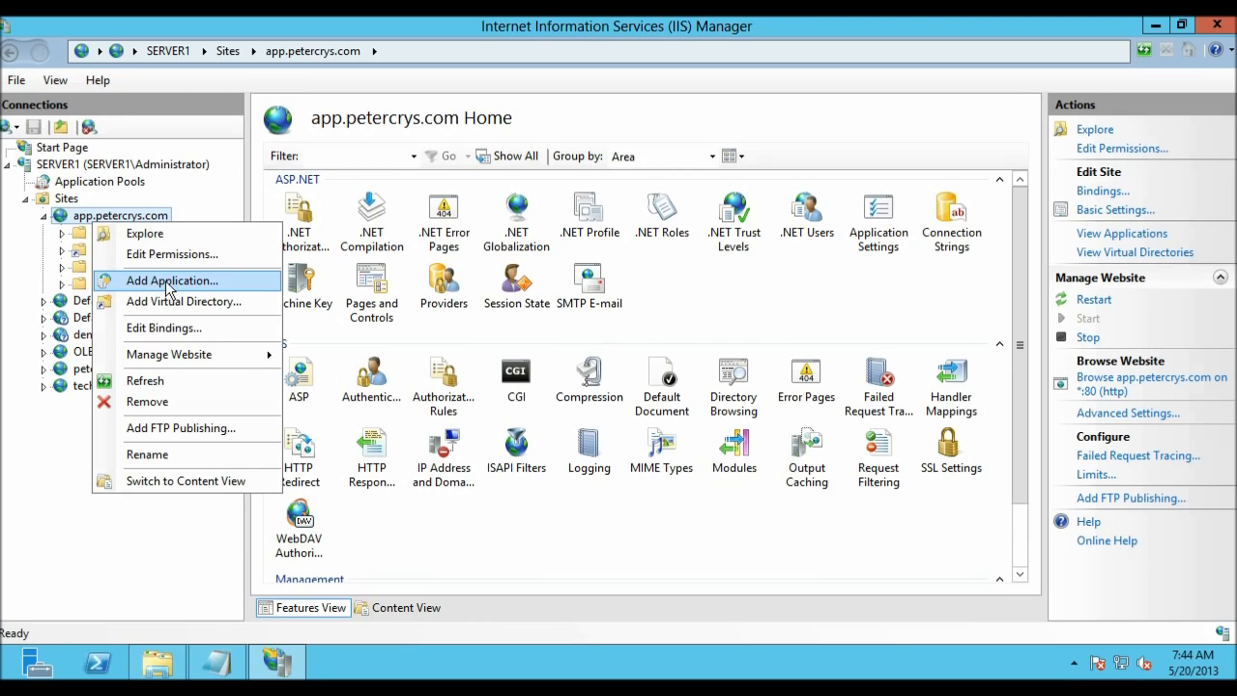
left_click(169, 282)
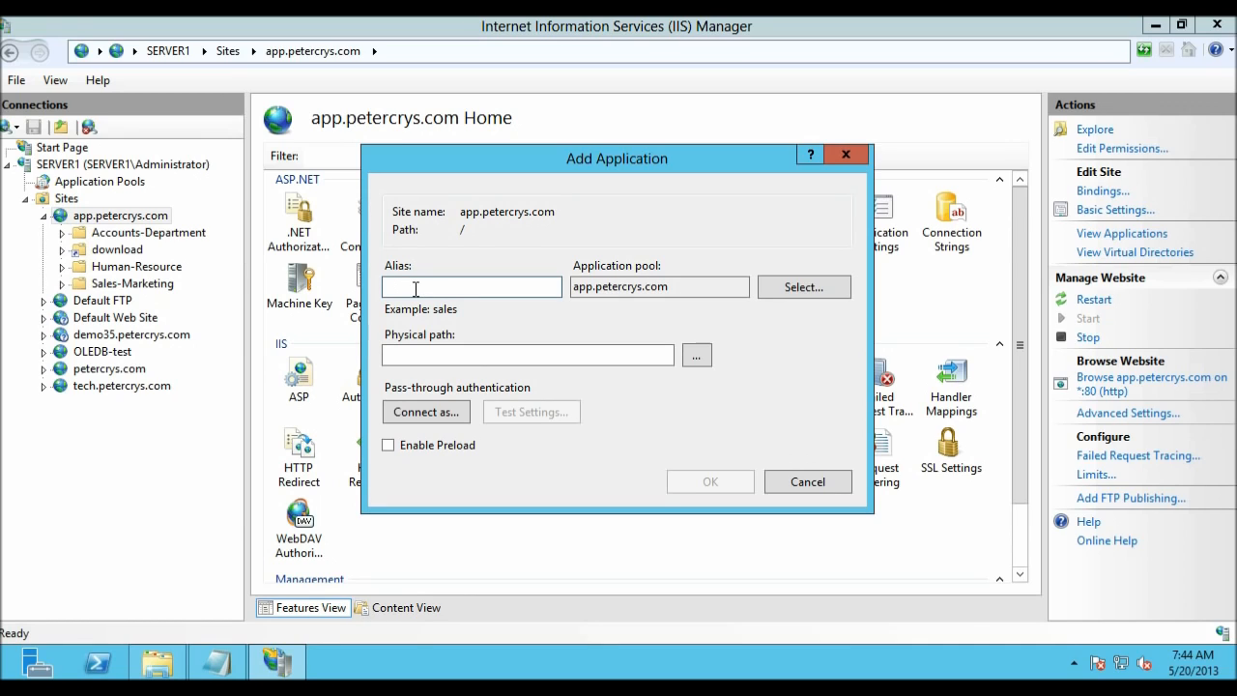
type("accounts")
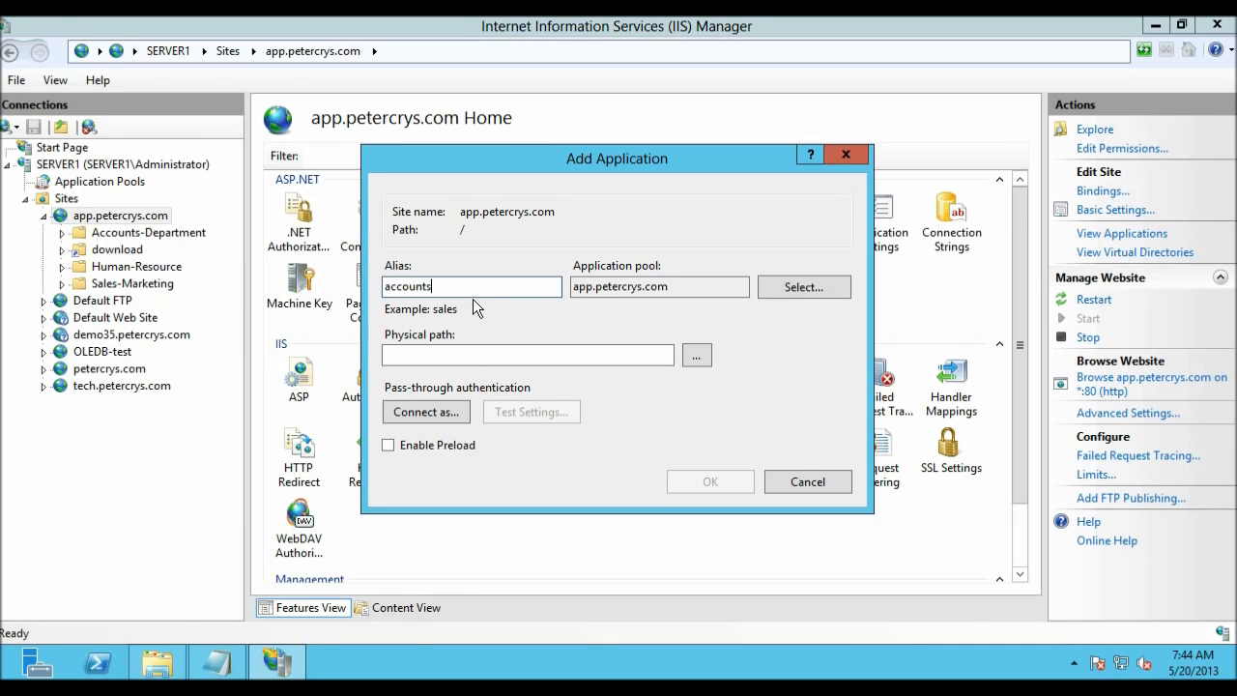
Set the accounts application's physical path to C:\inetpub\SITES\app.petercrys.com\Accounts-Department and create the application.
left_click(696, 357)
double_click(532, 364)
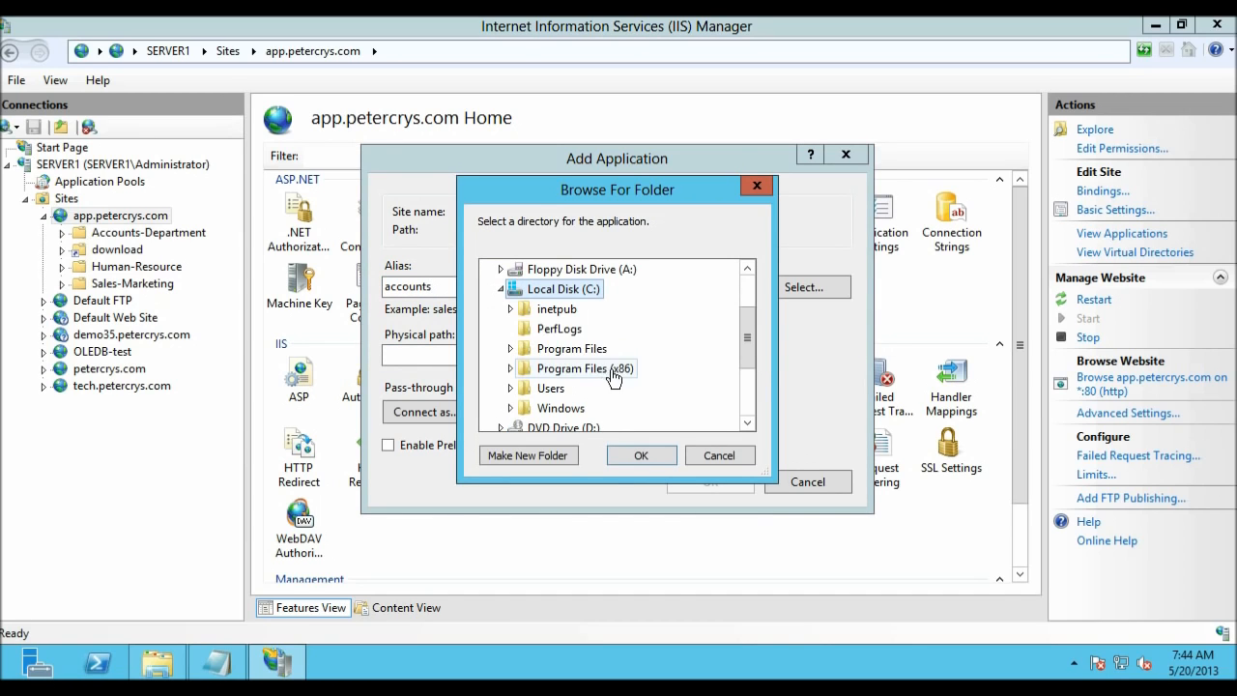
double_click(546, 309)
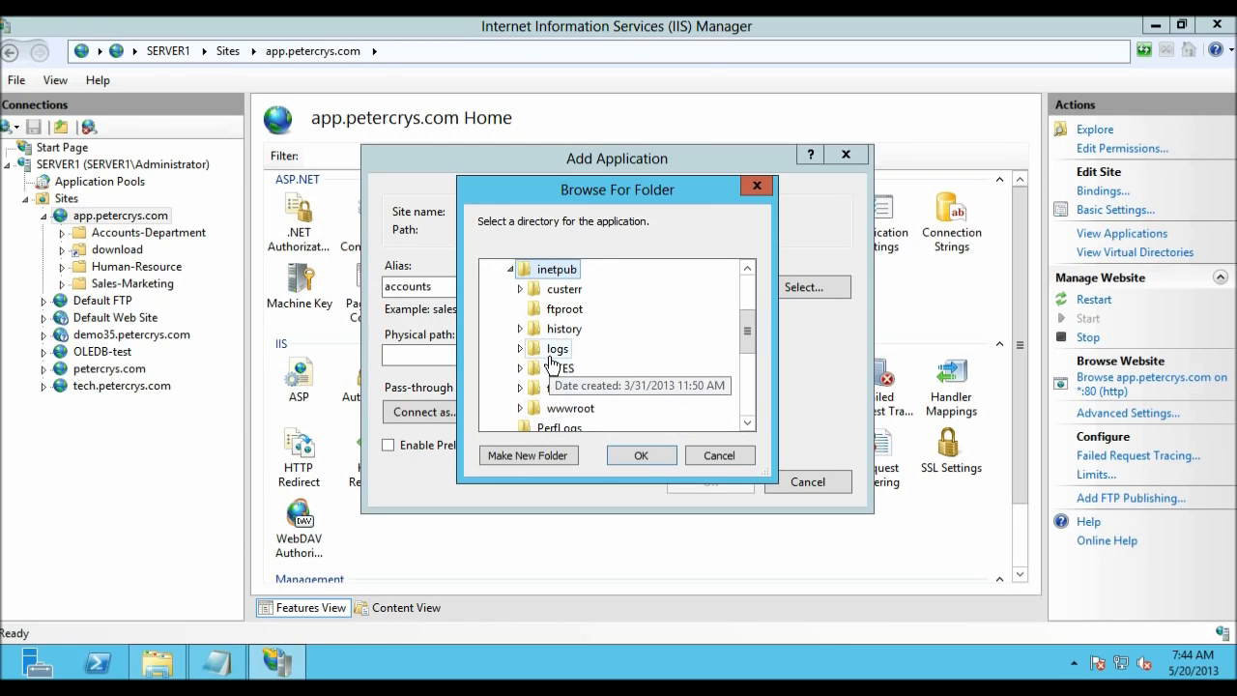
double_click(553, 351)
scroll(565, 411, "down", 4)
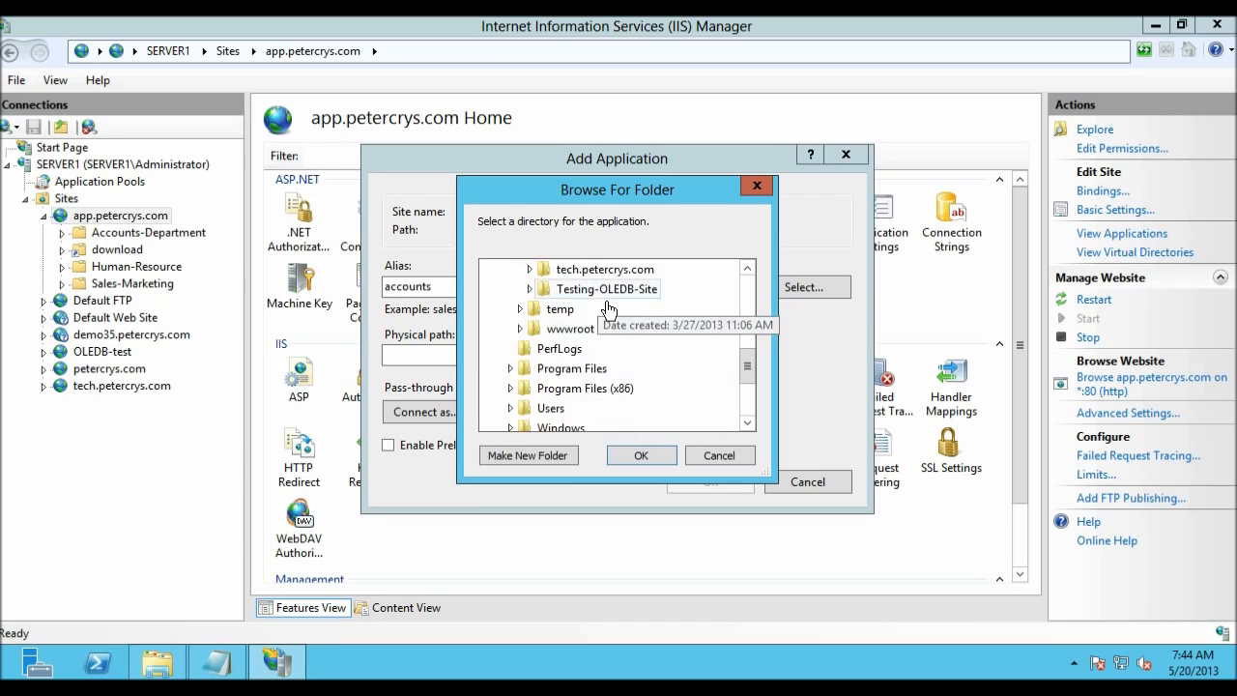
scroll(602, 334, "up", 3)
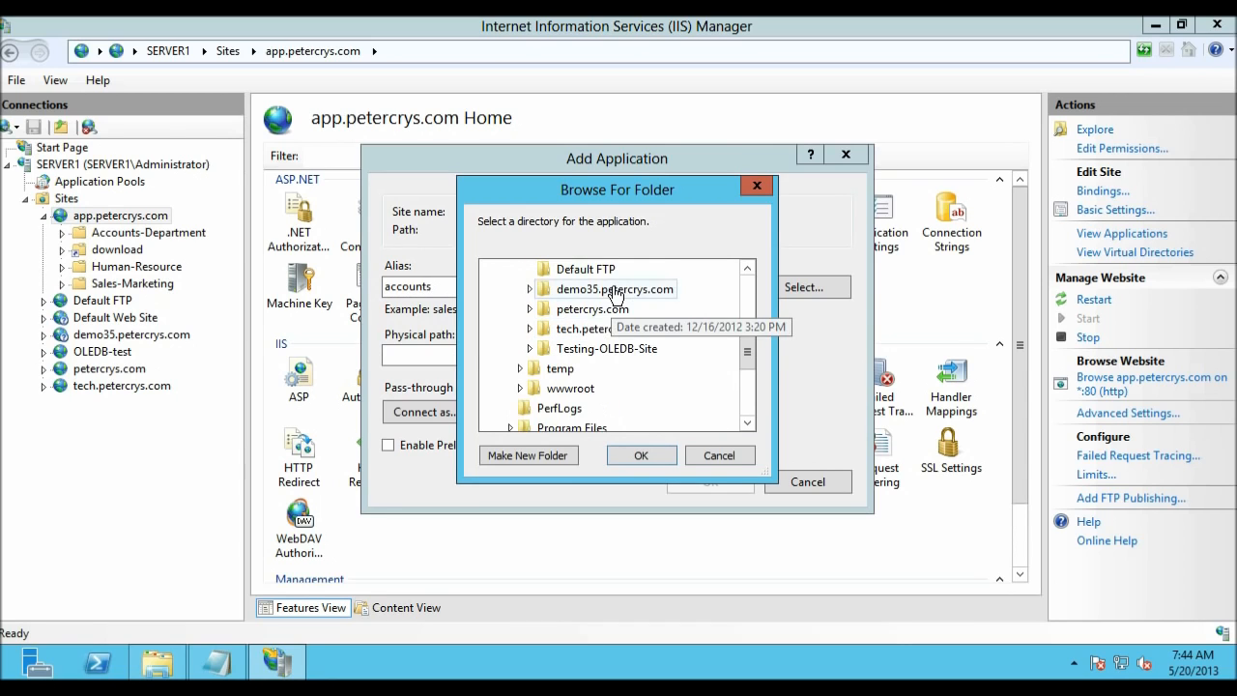
double_click(603, 309)
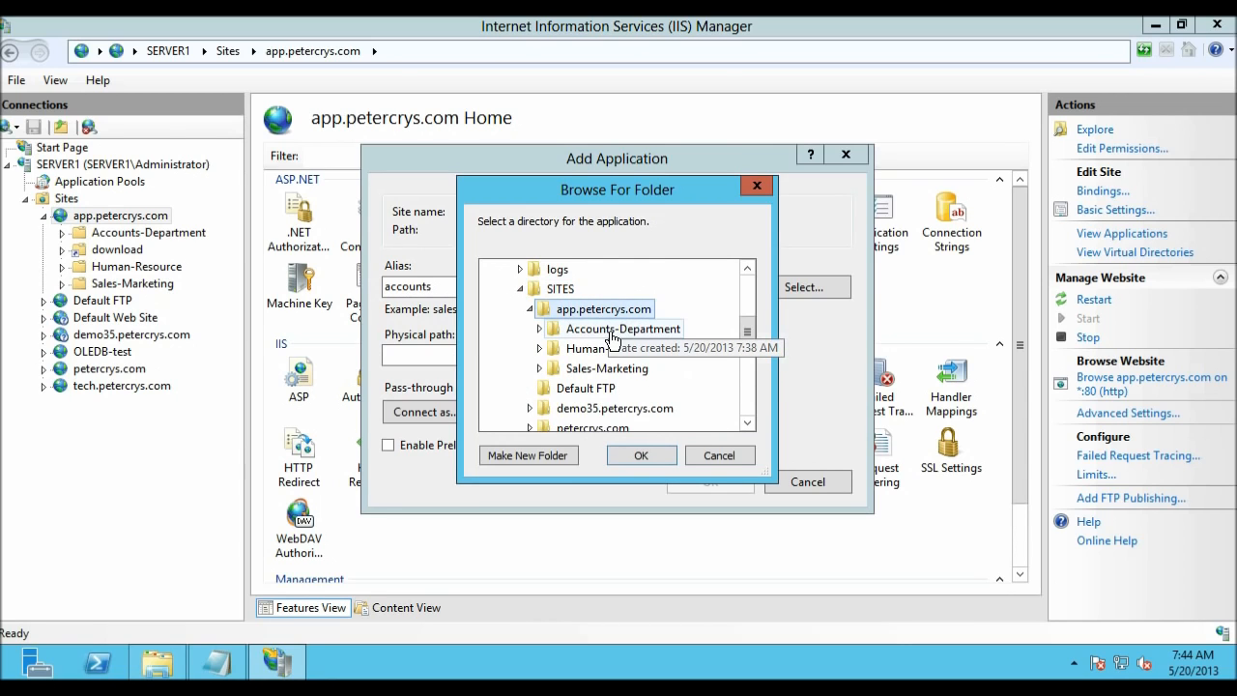
left_click(612, 329)
left_click(642, 454)
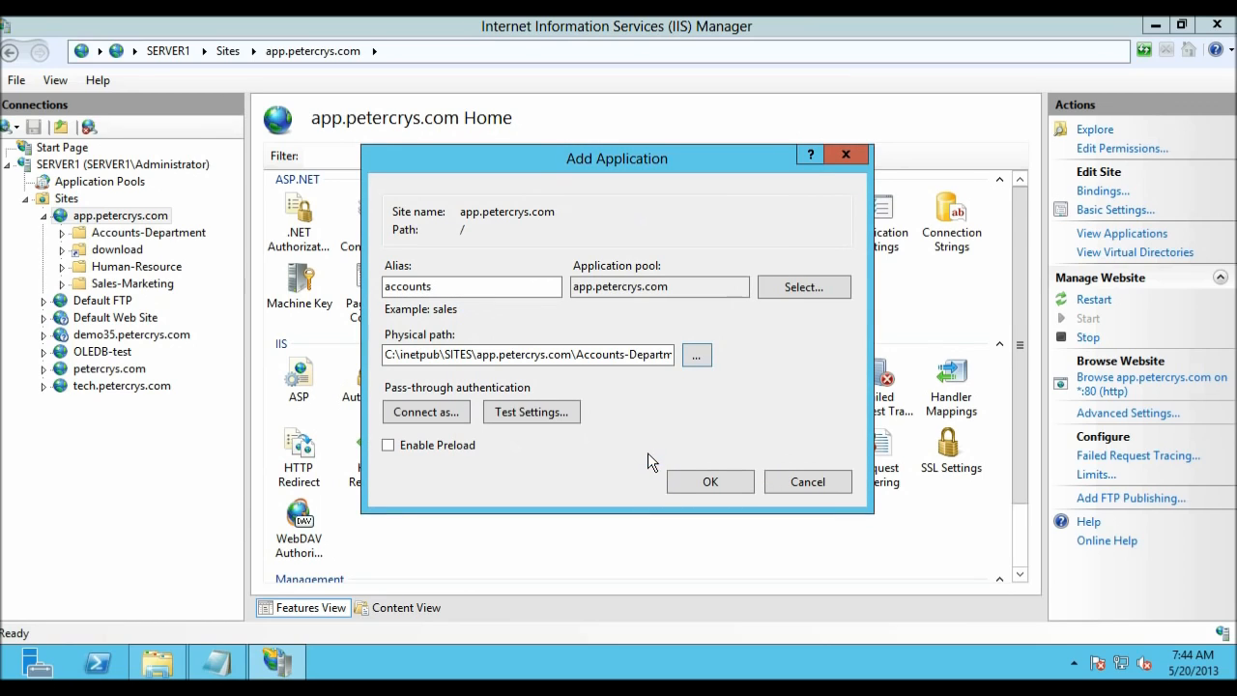
left_click(689, 484)
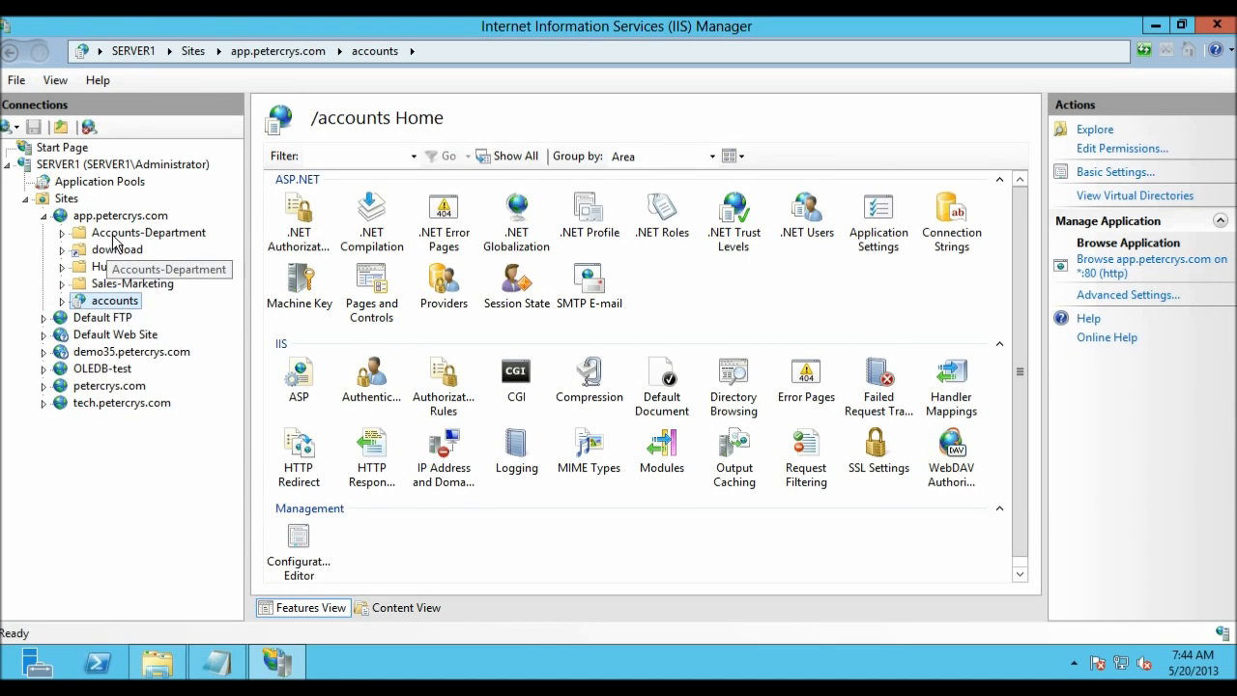
Start adding another application under app.petercrys.com with the alias hr.
left_click(129, 268)
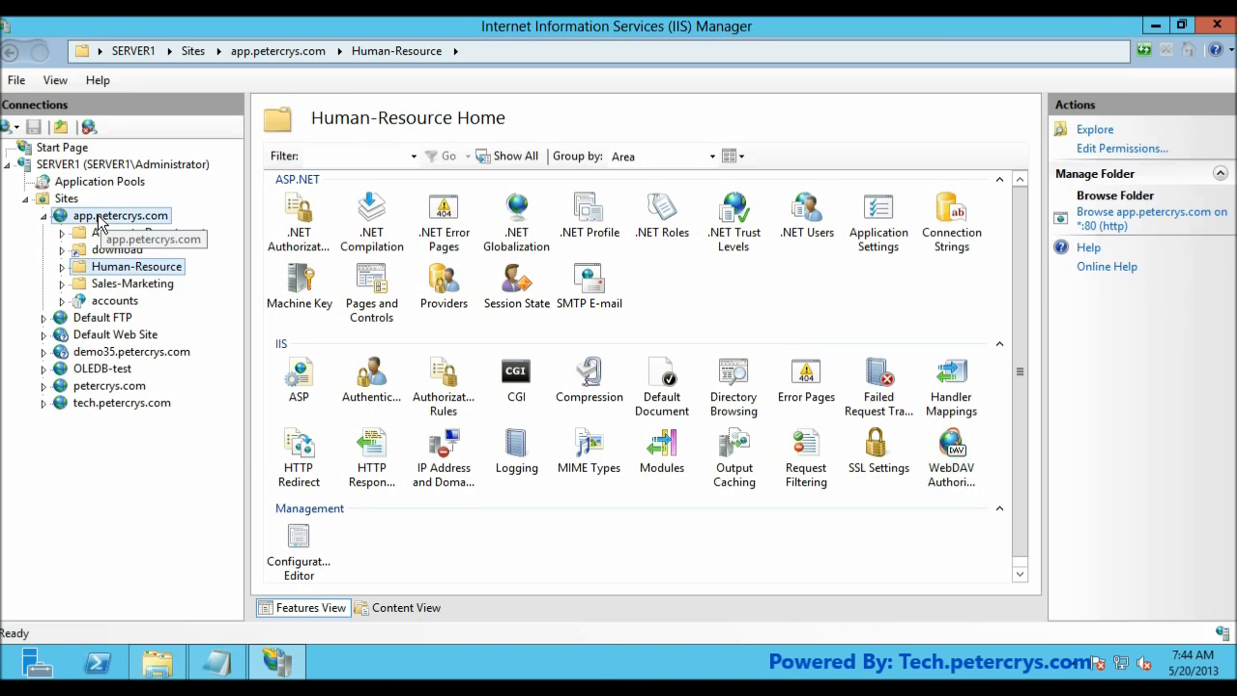
right_click(99, 220)
left_click(134, 275)
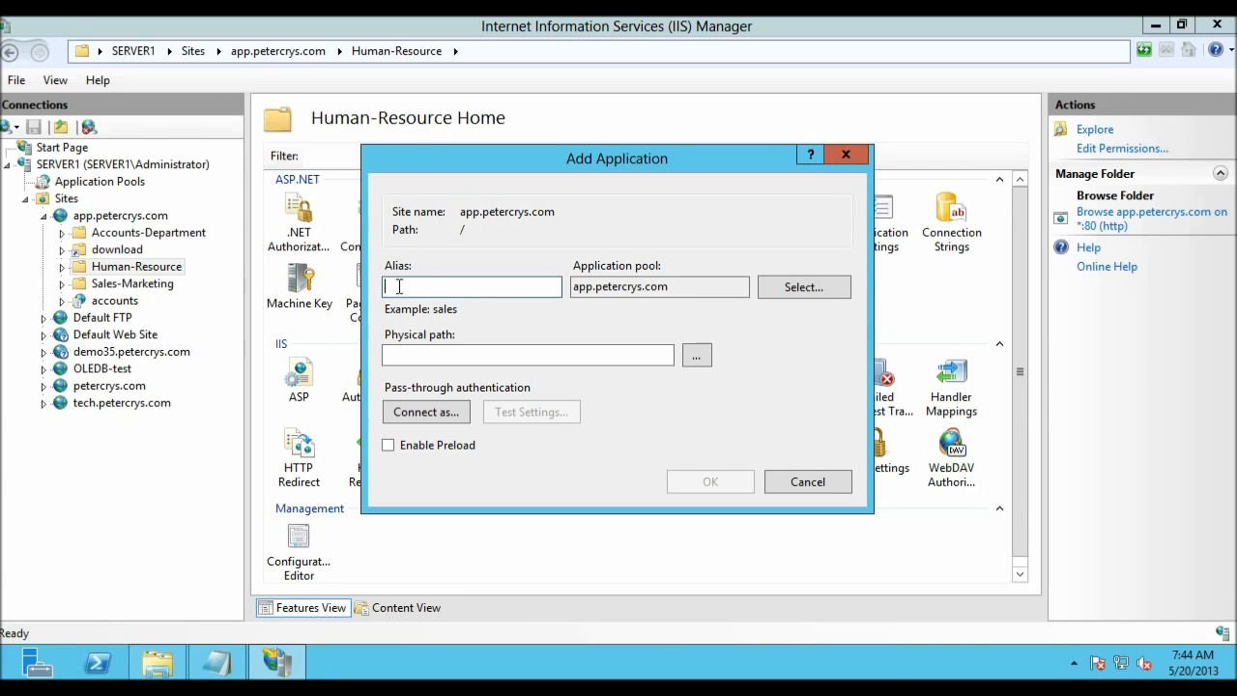
type("hr")
Set the hr application's physical path to C:\inetpub\SITES\app.petercrys.com\Human-Resource and create the application.
left_click(696, 355)
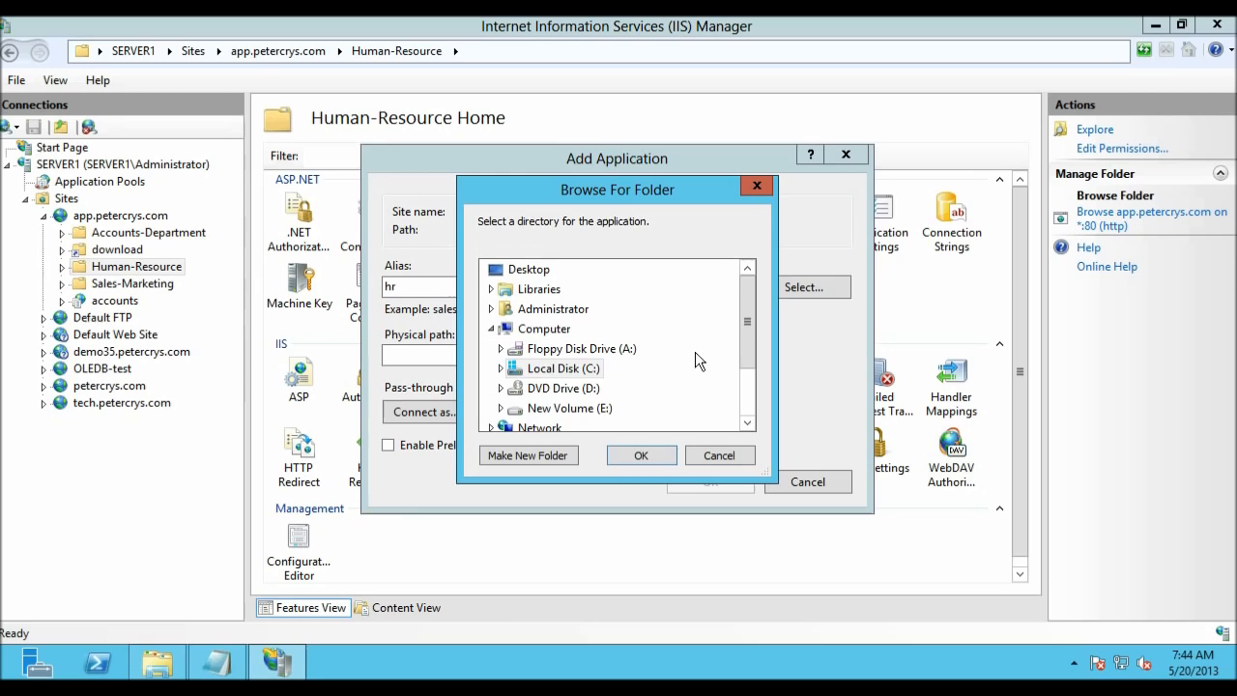
double_click(537, 366)
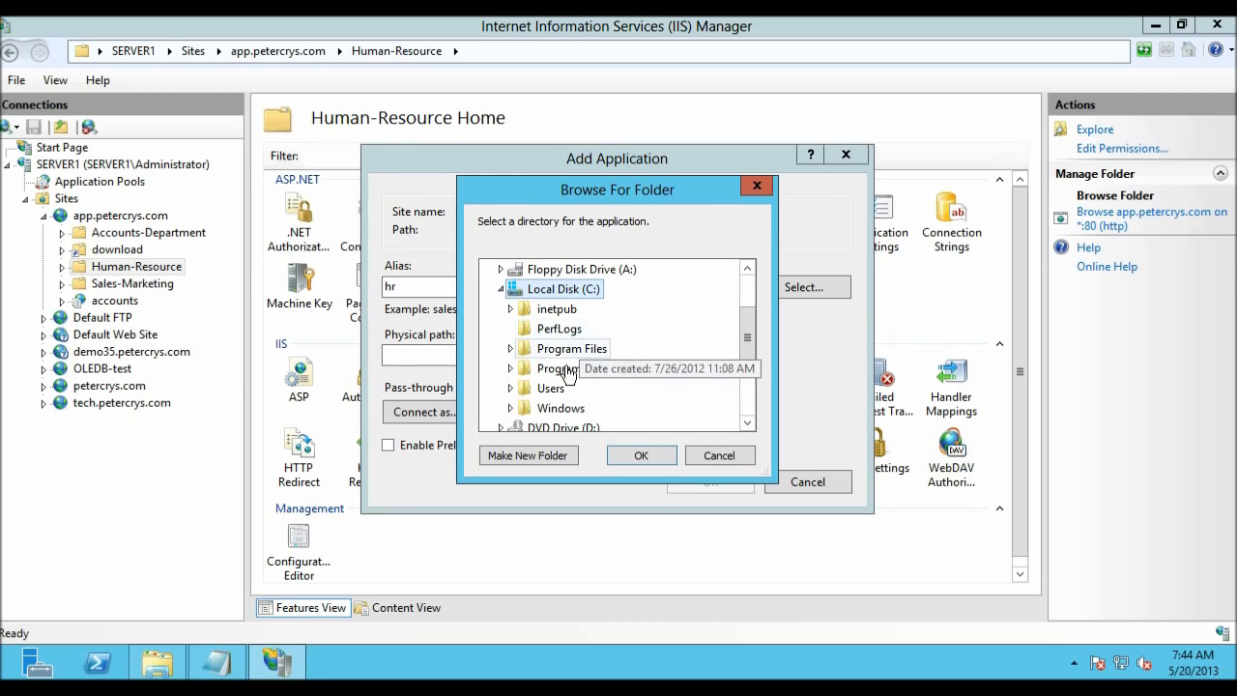
left_click(511, 308)
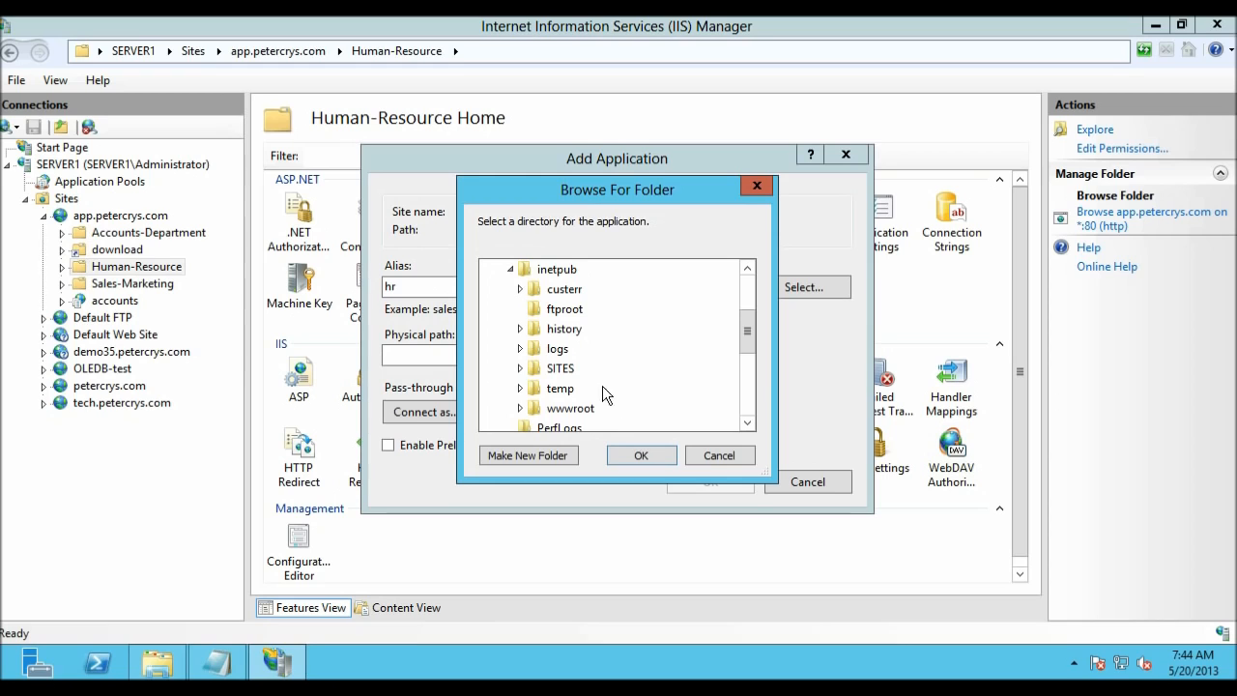
double_click(585, 368)
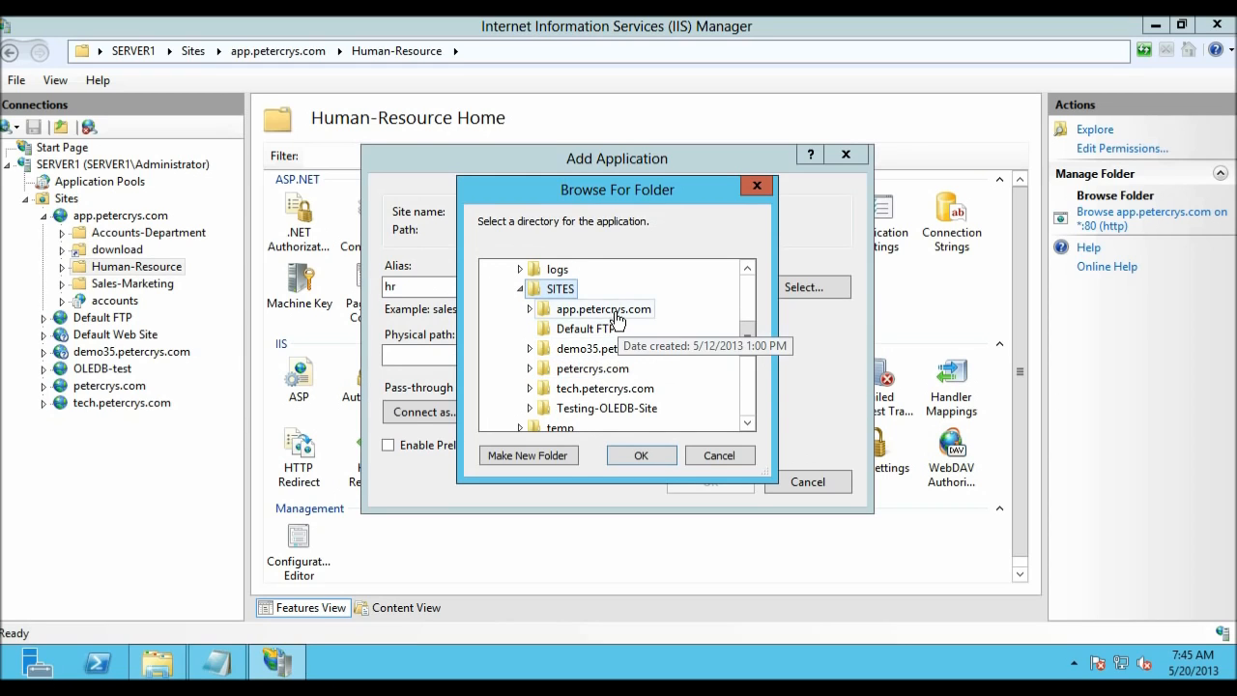
double_click(611, 309)
double_click(618, 349)
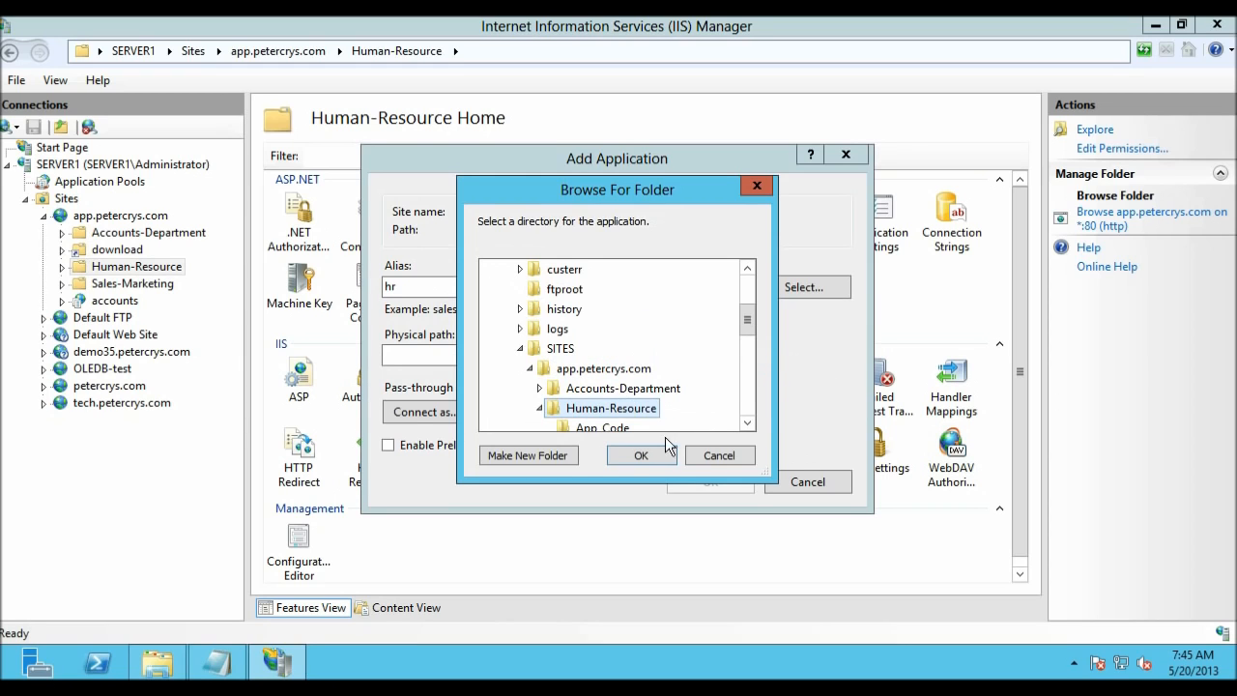
left_click(648, 451)
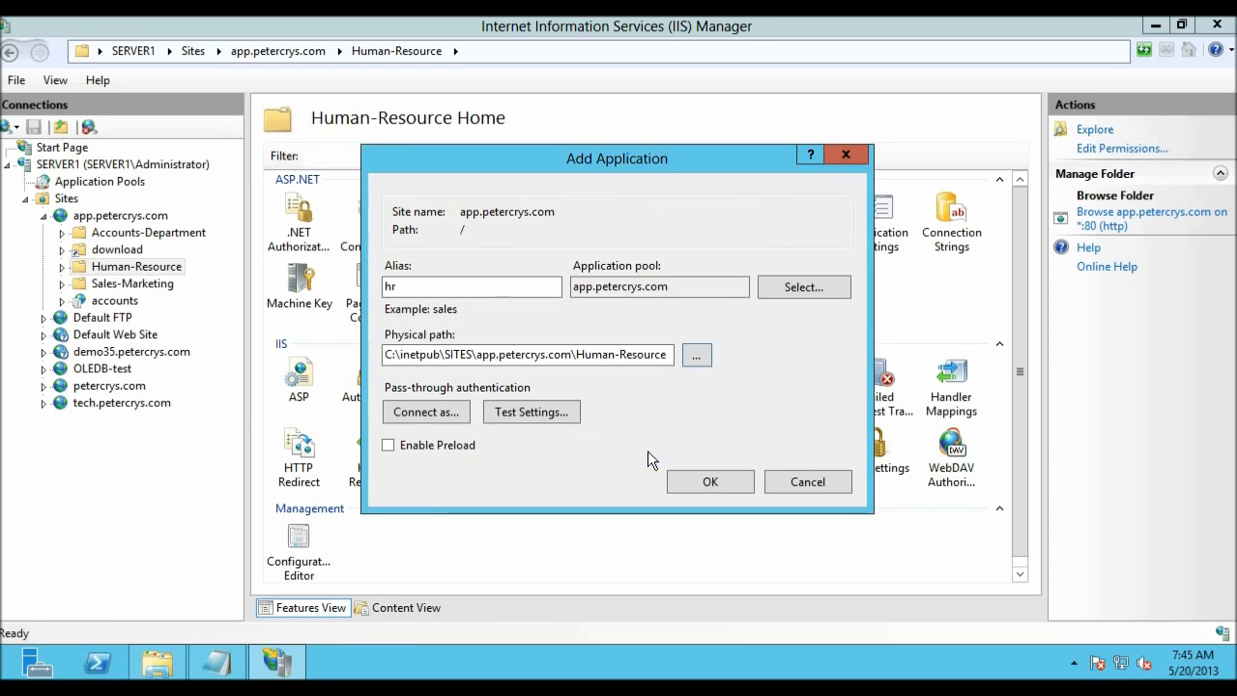
left_click(708, 483)
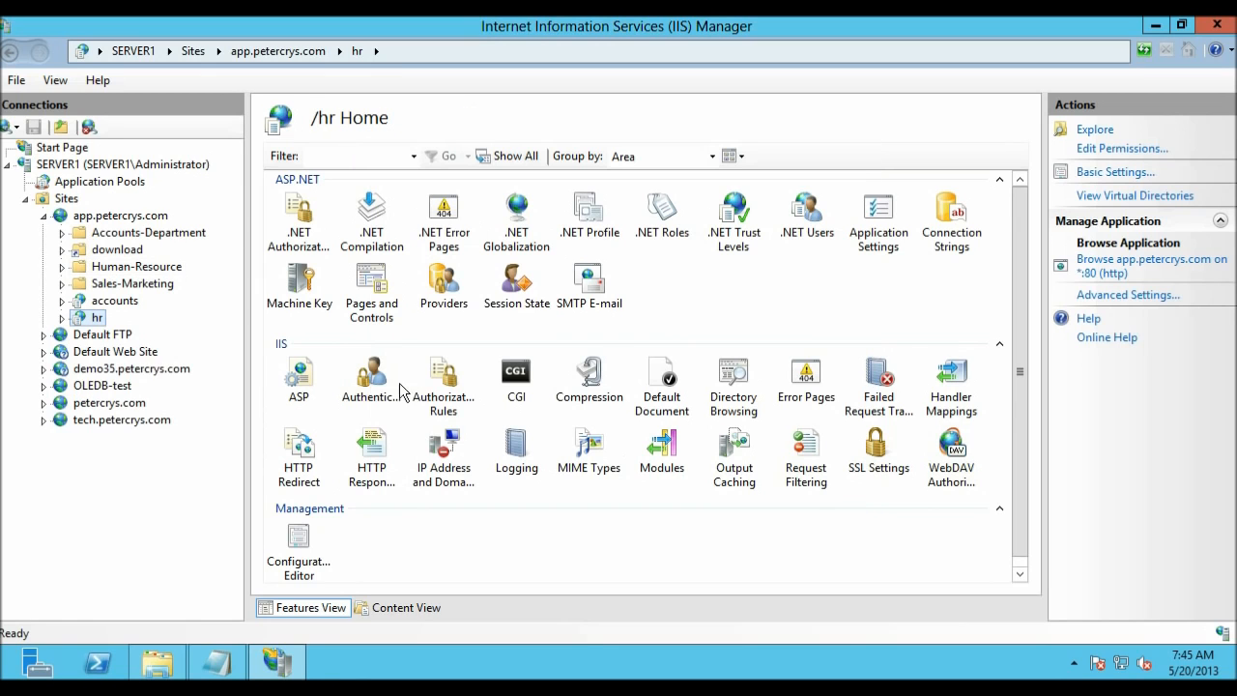
Start adding a third application under app.petercrys.com with the alias sales.
left_click(117, 287)
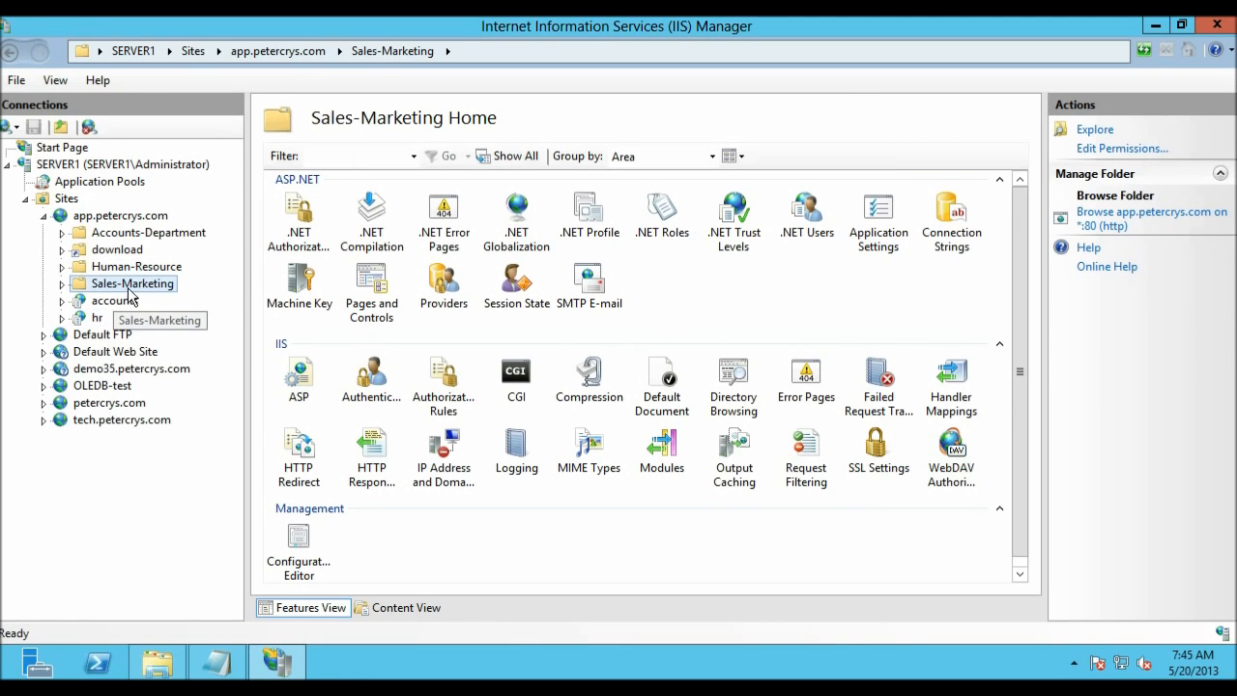
left_click(106, 217)
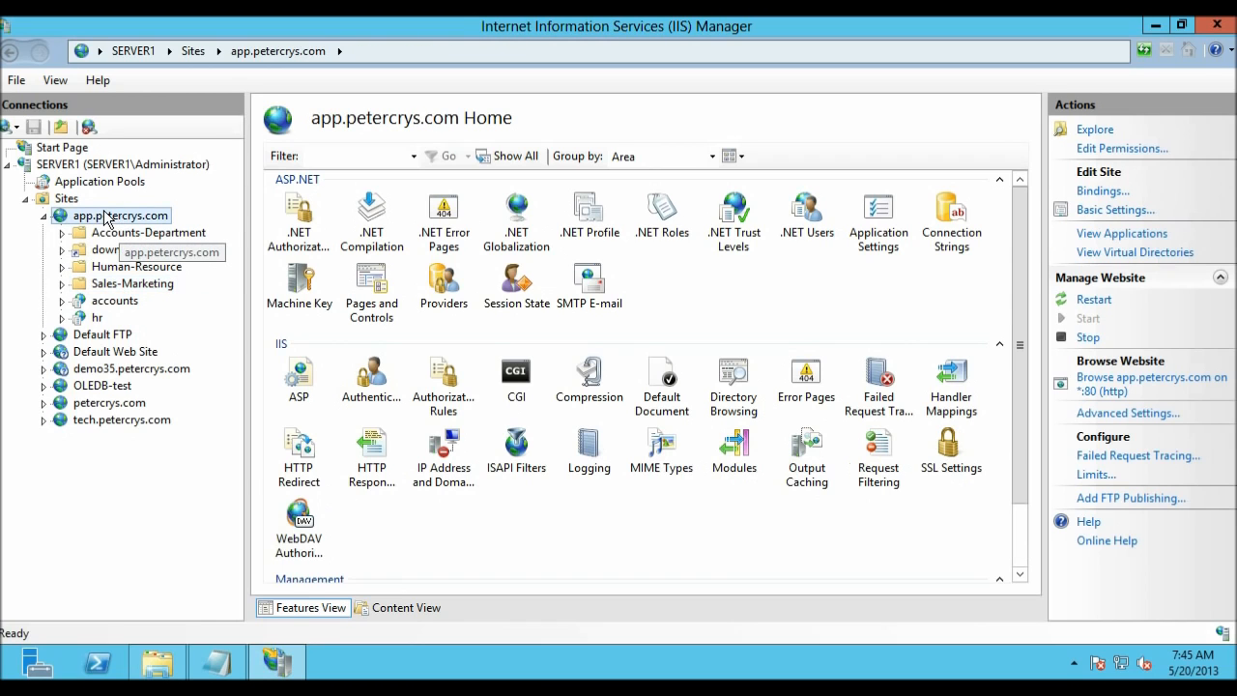
right_click(106, 217)
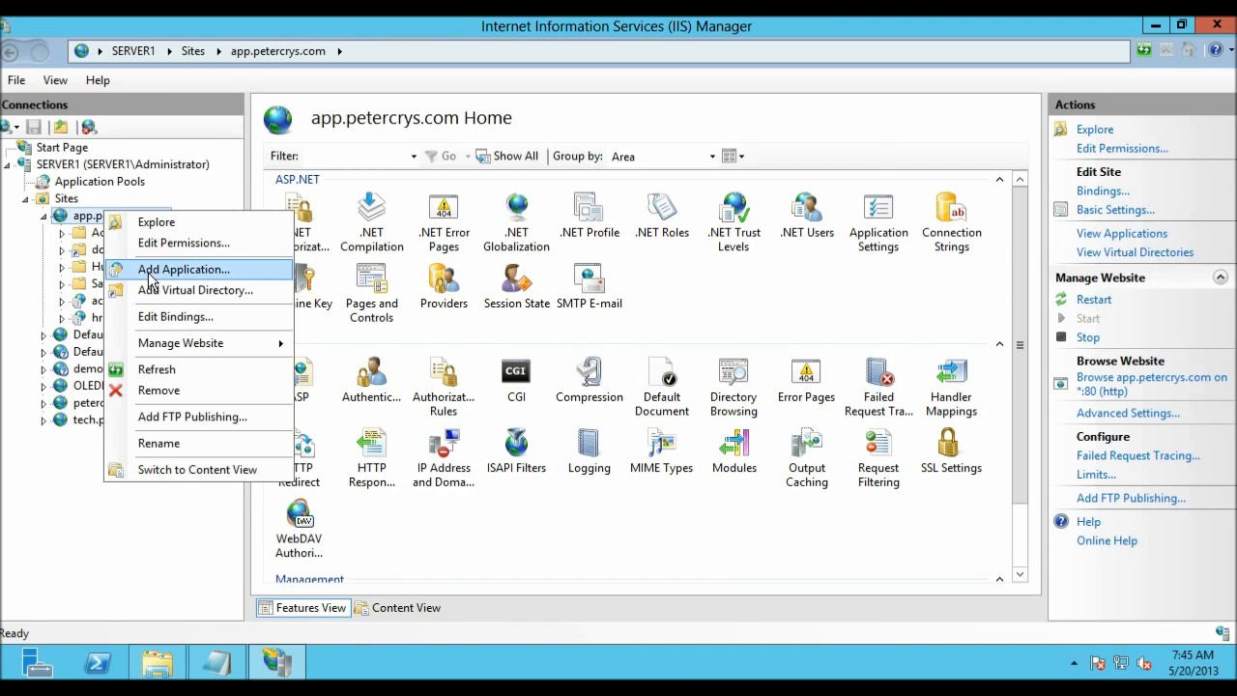
left_click(169, 270)
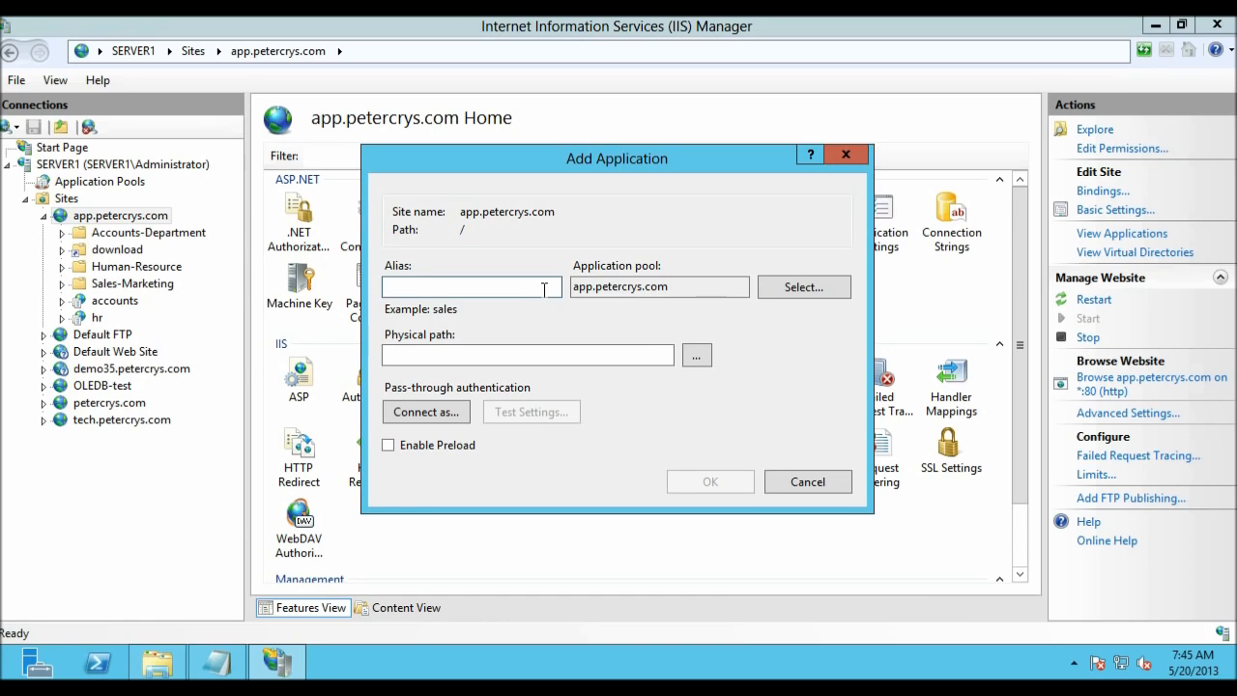
type("sales")
Set the sales application's physical path to C:\inetpub\SITES\app.petercrys.com\Sales-Marketing and create the application.
left_click(696, 357)
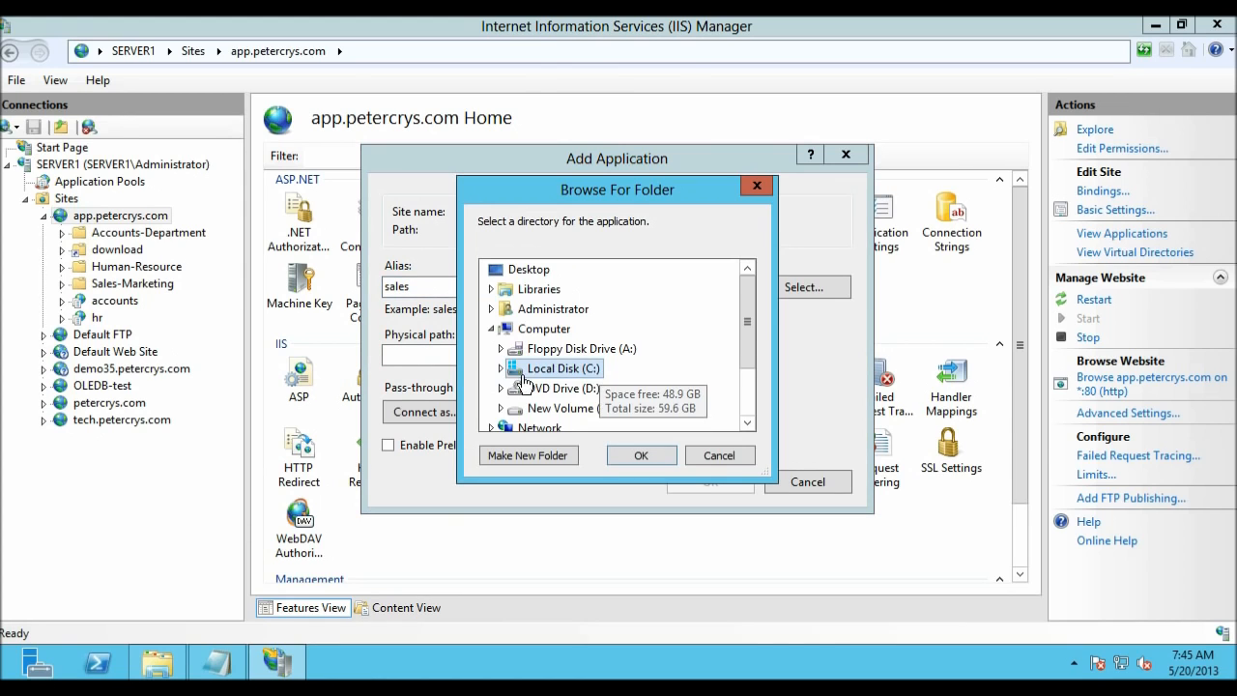
double_click(558, 367)
scroll(742, 359, "down", 1)
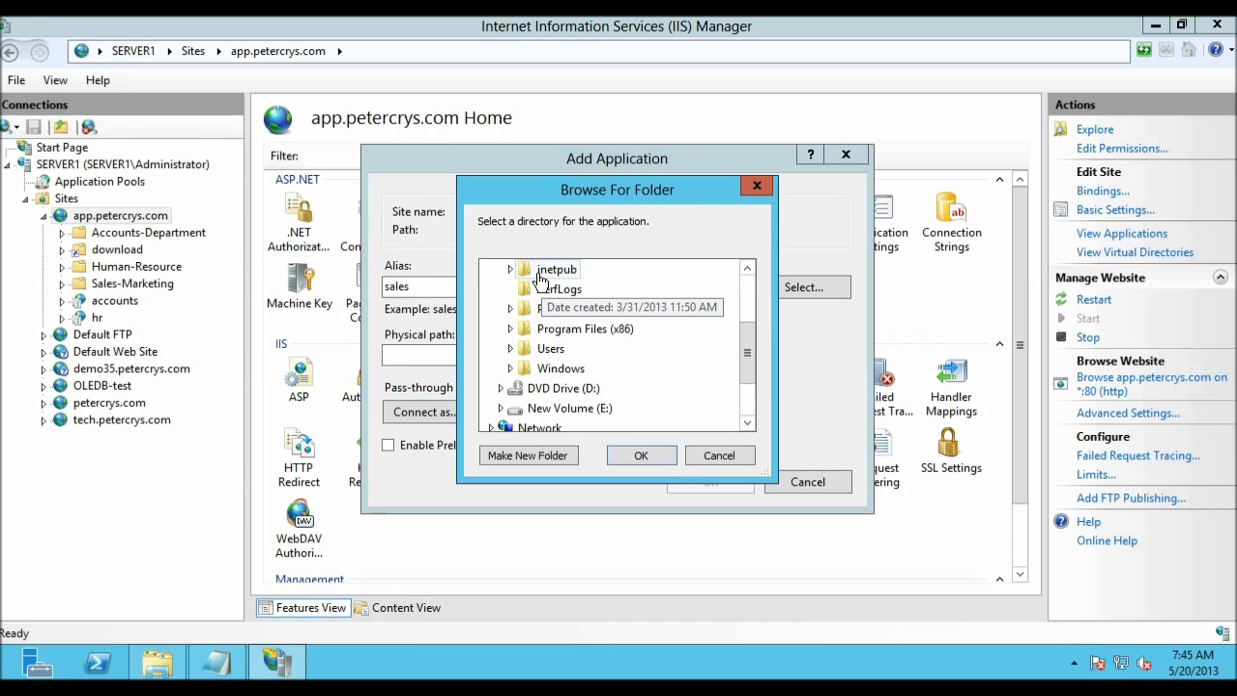
double_click(539, 273)
double_click(561, 368)
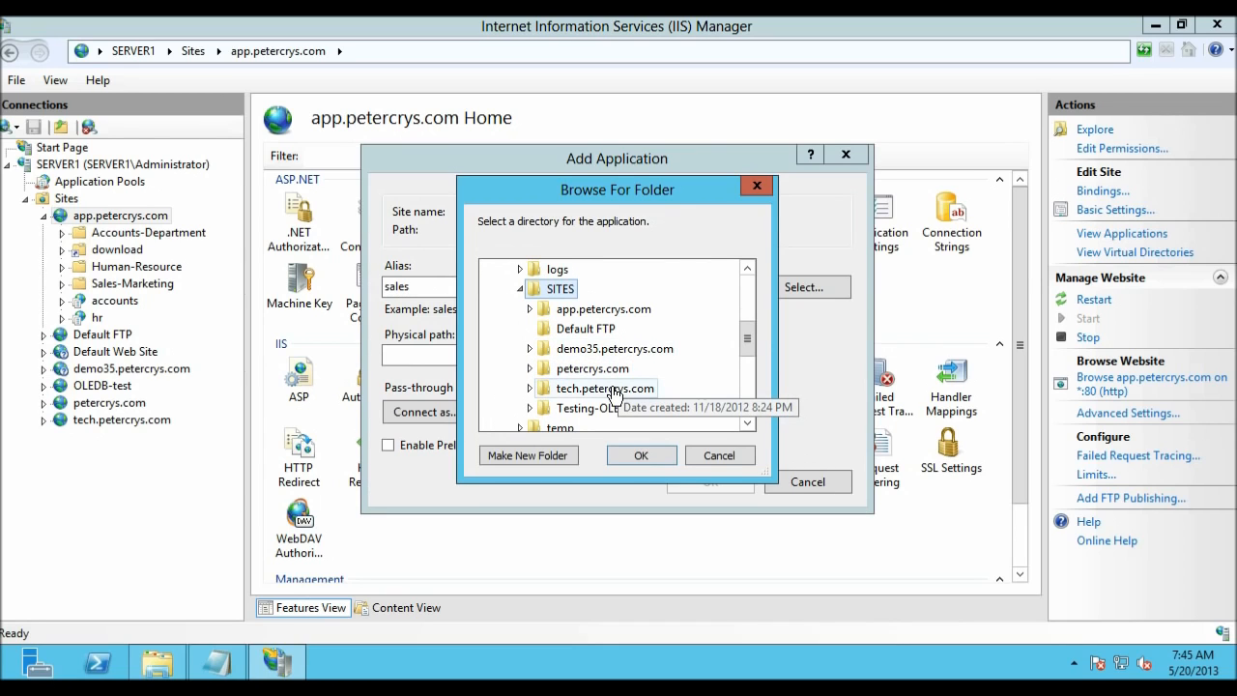
double_click(603, 309)
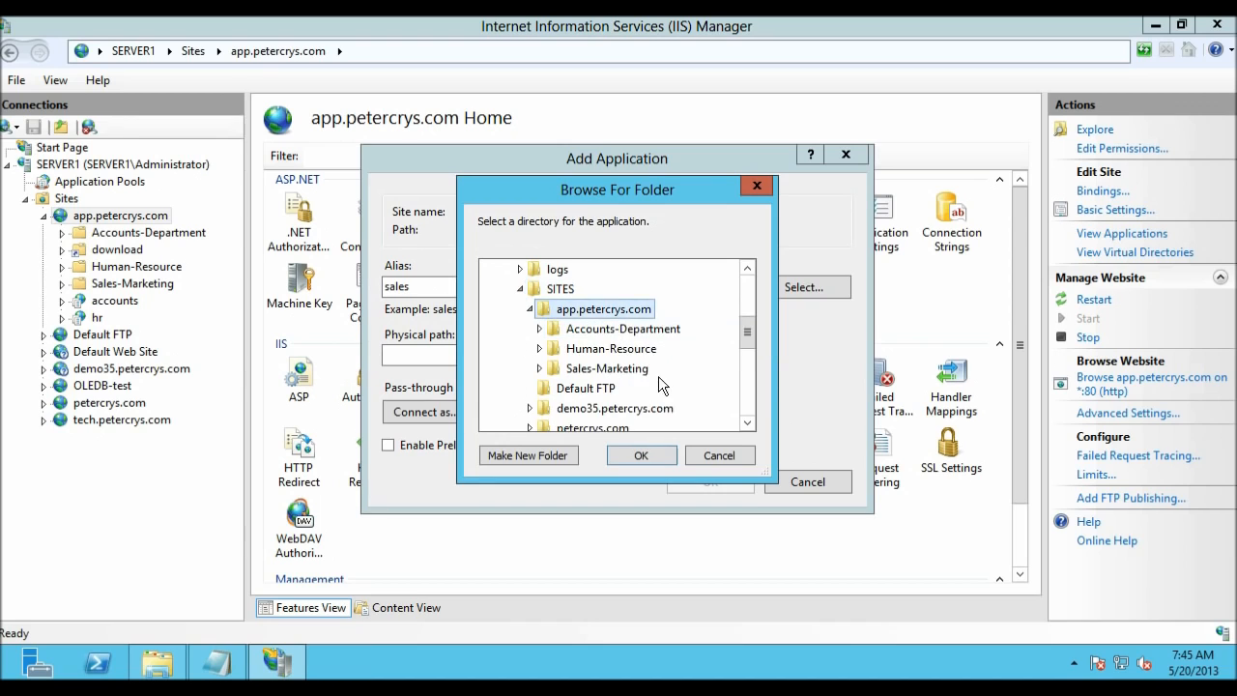
double_click(605, 369)
left_click(640, 455)
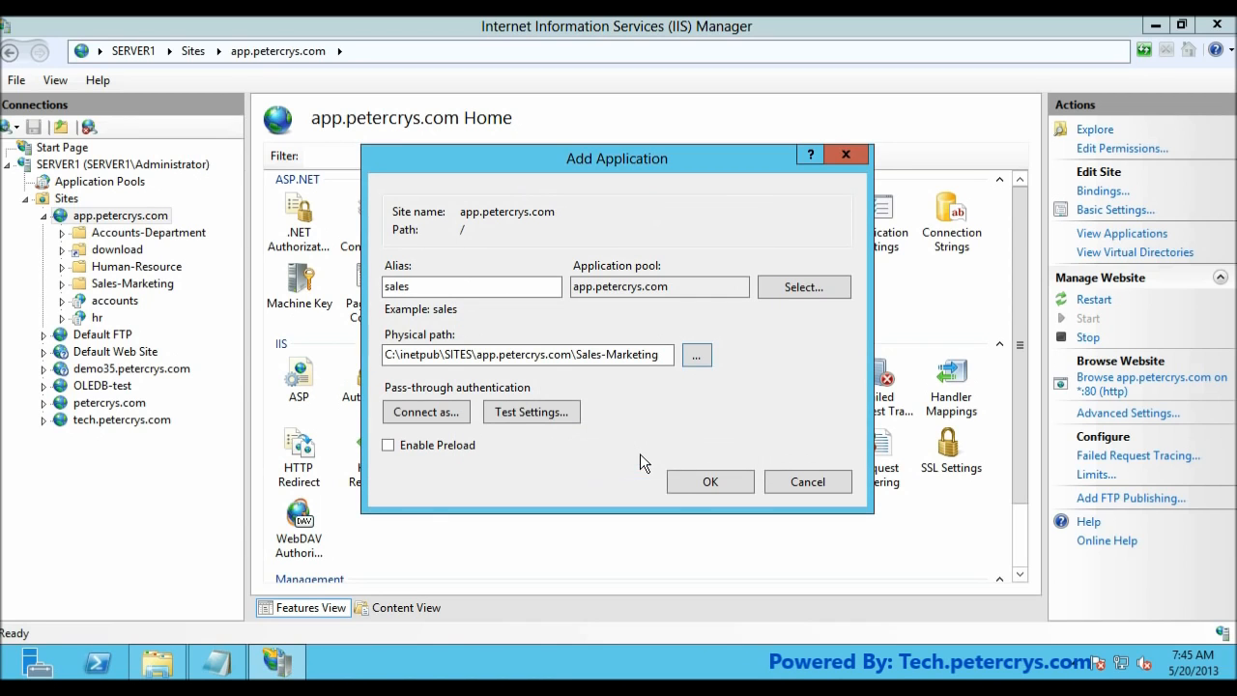
left_click(683, 489)
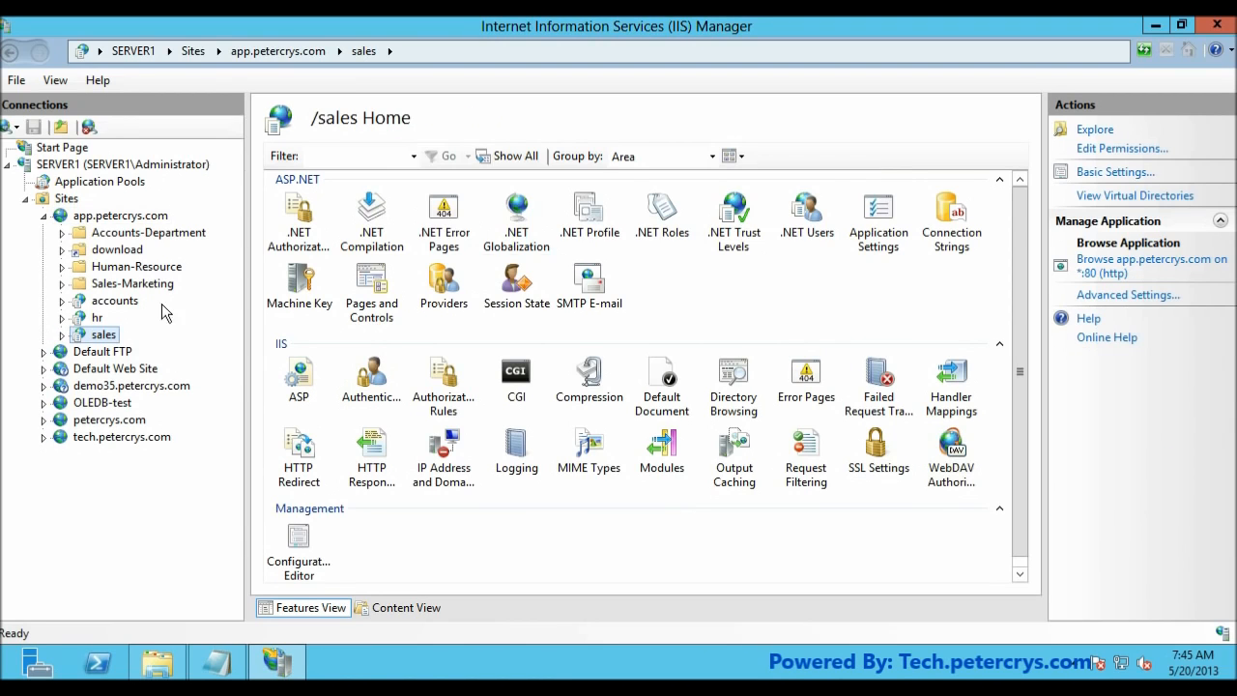
left_click(87, 302)
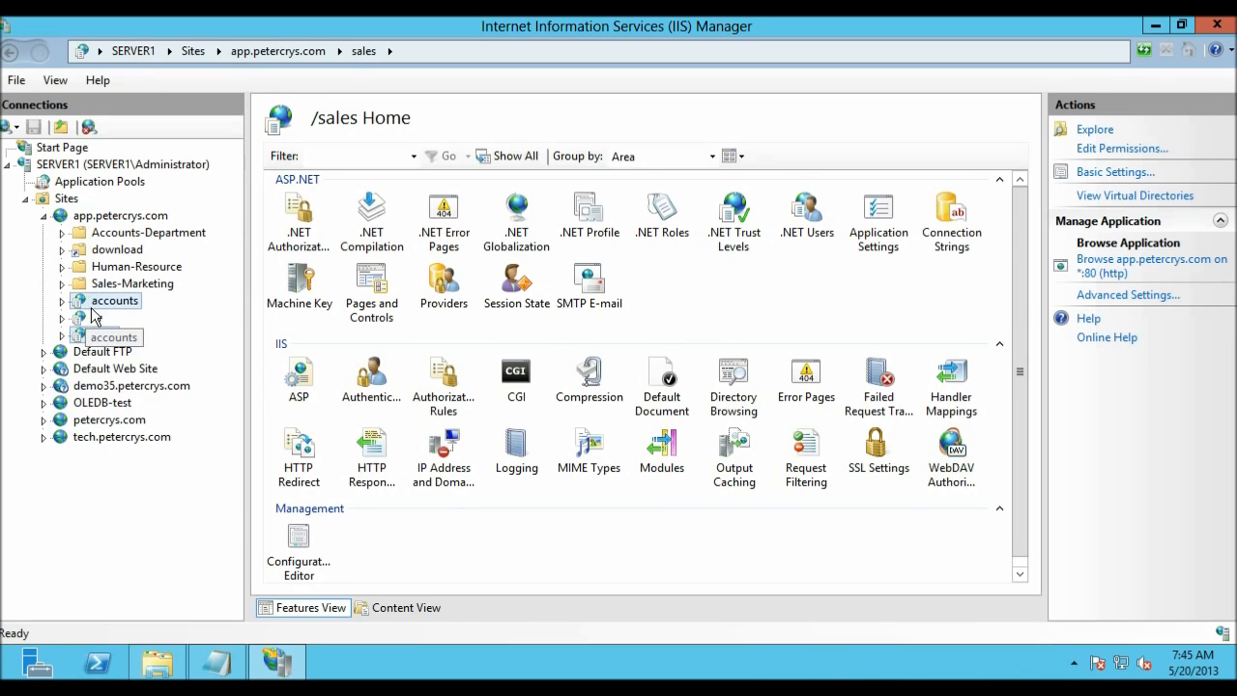
left_click(92, 319)
left_click(97, 336)
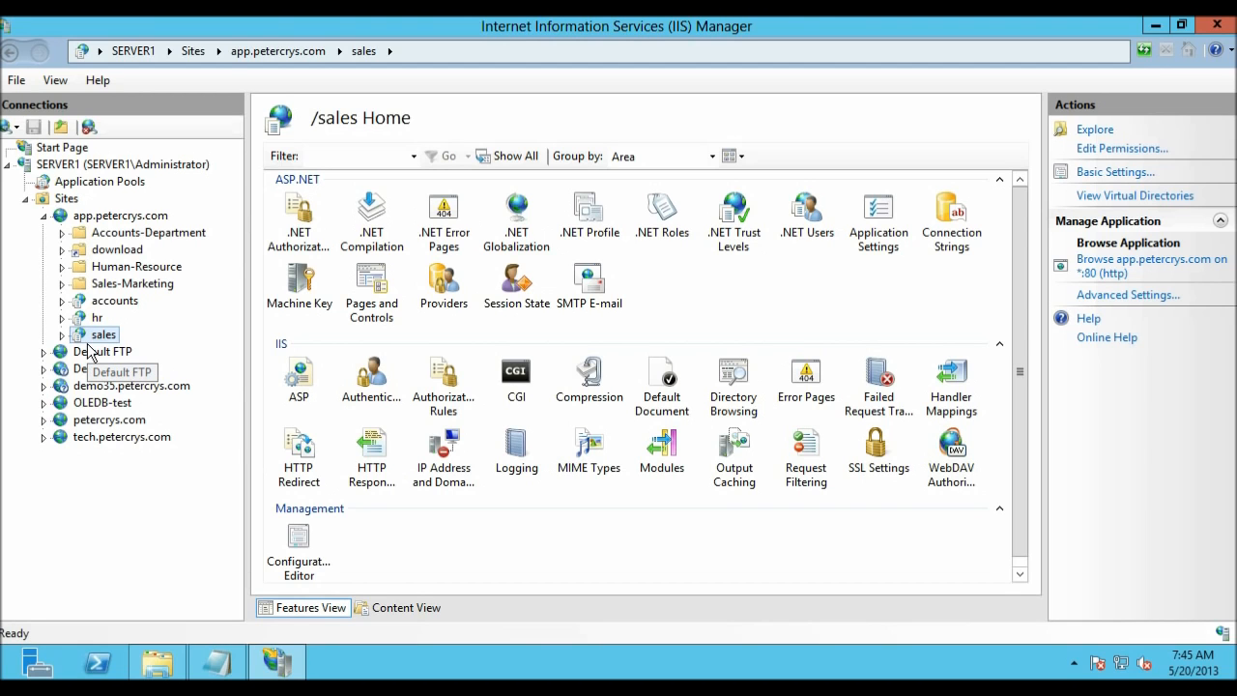
Open Internet Explorer and enter app.petercrys.com/accounts as the address.
key("super")
left_click(290, 460)
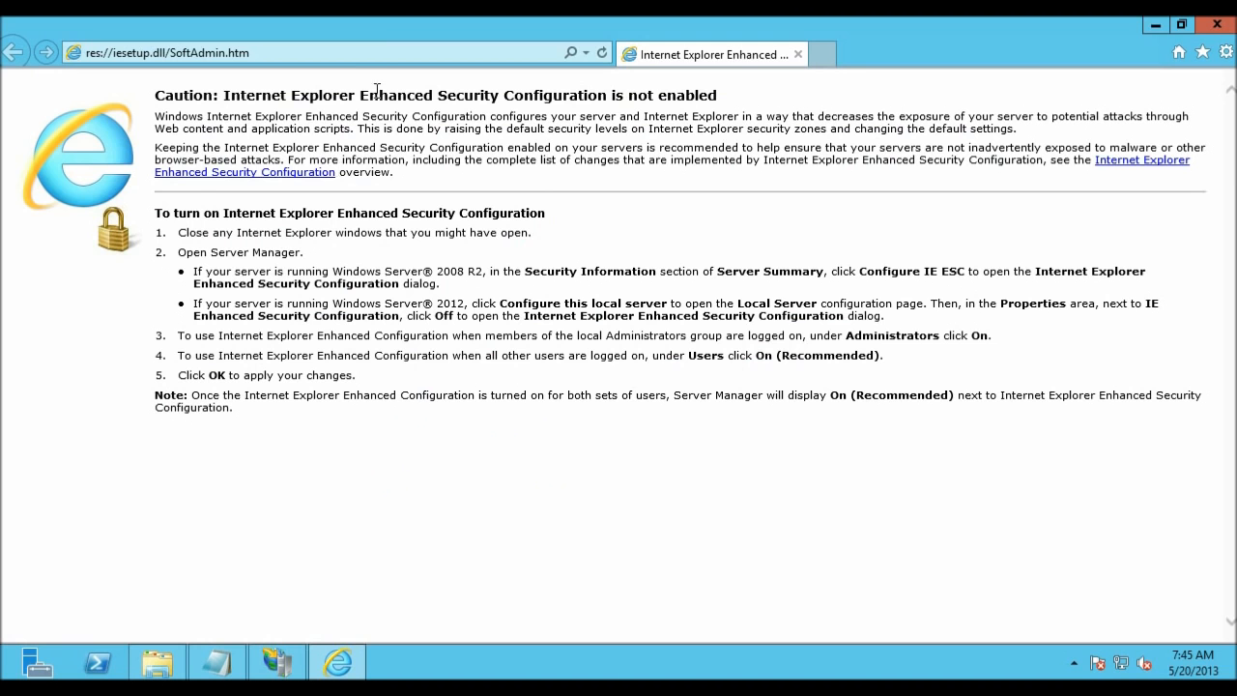
left_click(345, 46)
type("app.petercrys.com/accounts")
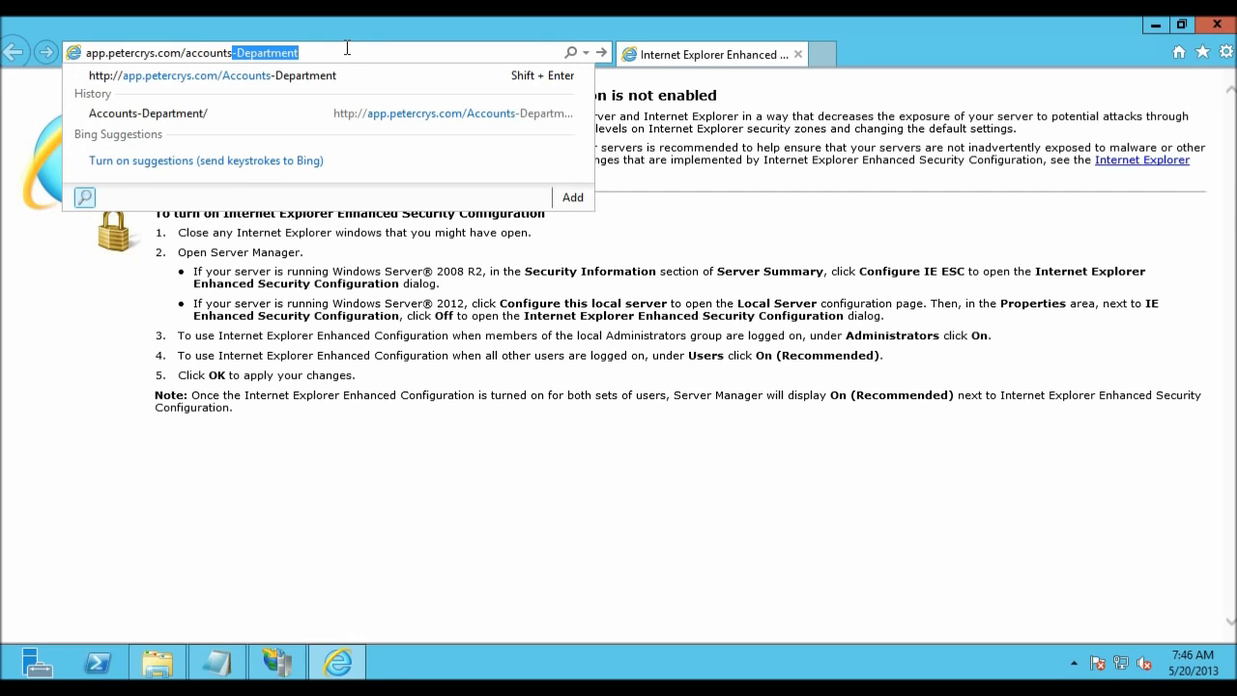
Remove the autocompleted -Department suffix from the address and load app.petercrys.com/accounts.
key("End")
key("BackSpace")
key("BackSpace")
key("BackSpace")
key("BackSpace")
key("BackSpace")
key("BackSpace")
key("BackSpace")
key("BackSpace")
key("BackSpace")
key("BackSpace")
key("BackSpace")
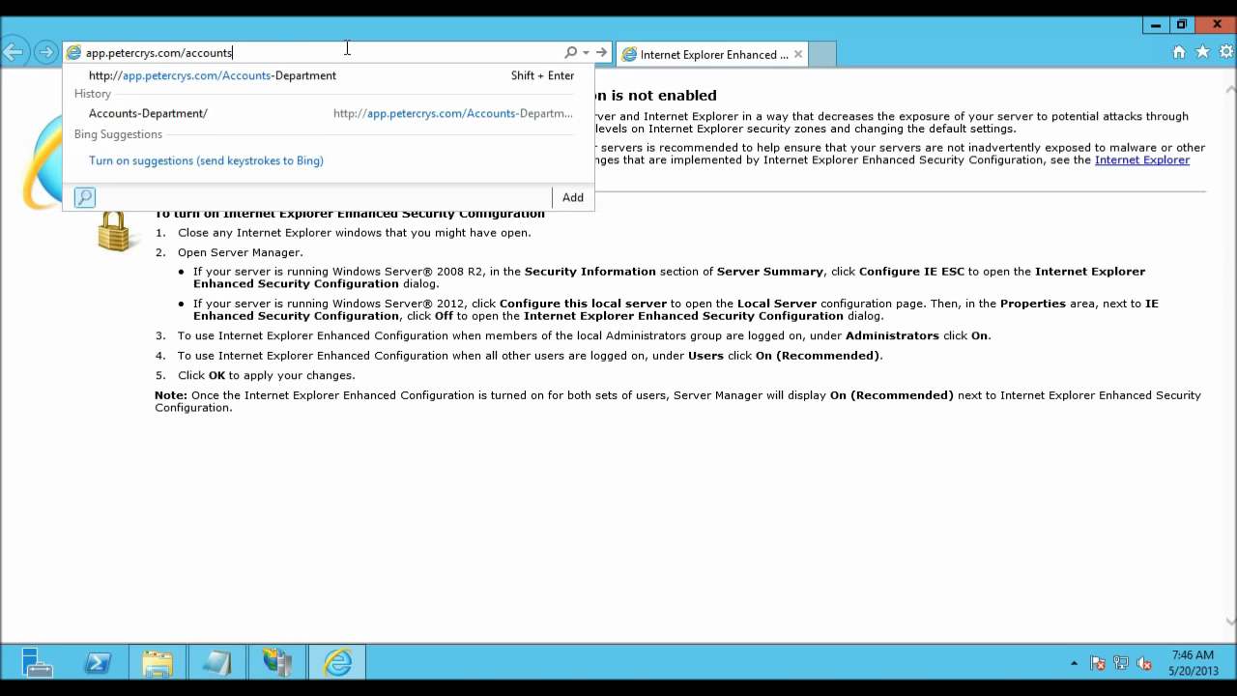
key("Return")
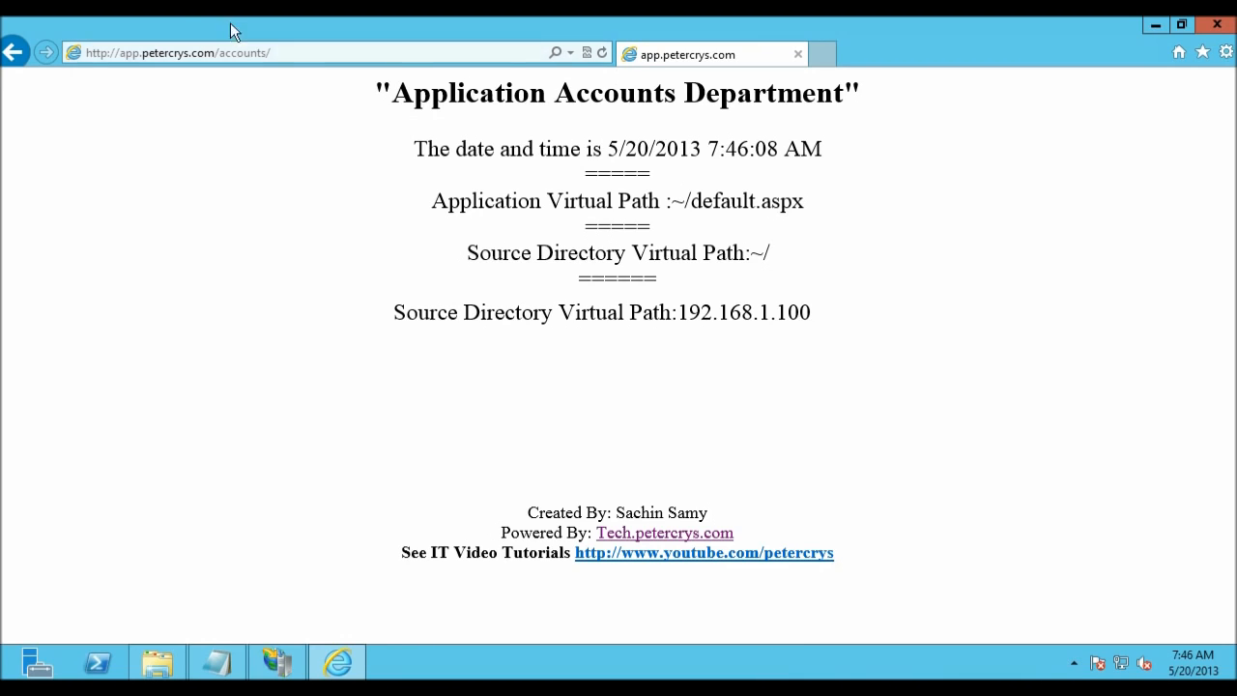
Change the browser address to app.petercrys.com/hr, load it, and highlight the version number in the config source of the page.
left_click(351, 55)
left_click(351, 56)
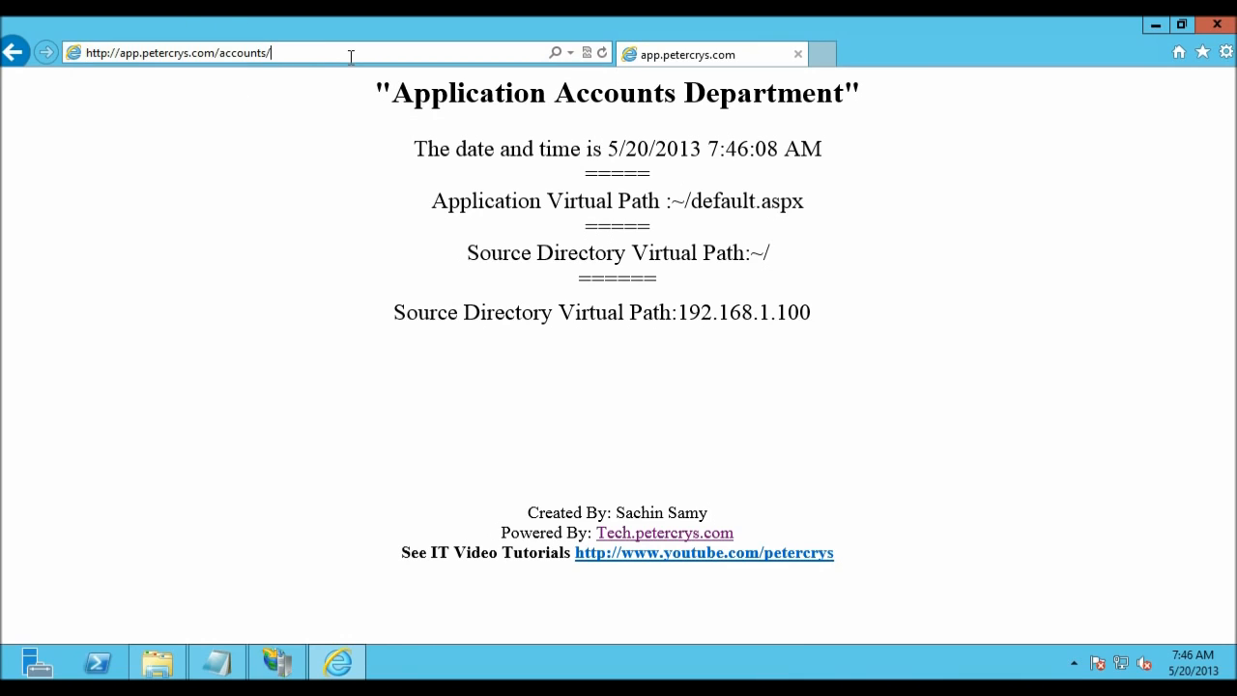
key("BackSpace")
key("BackSpace")
key("BackSpace")
key("BackSpace")
key("BackSpace")
key("BackSpace")
key("BackSpace")
key("BackSpace")
key("BackSpace")
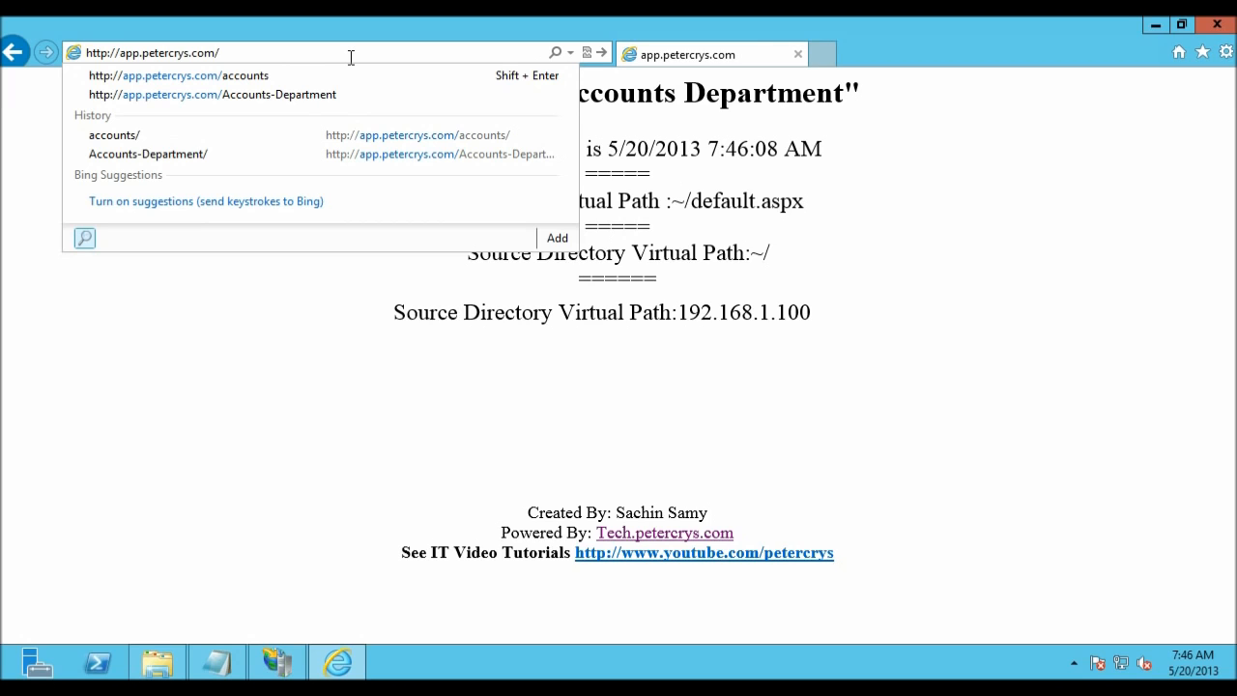
type("hr")
key("Return")
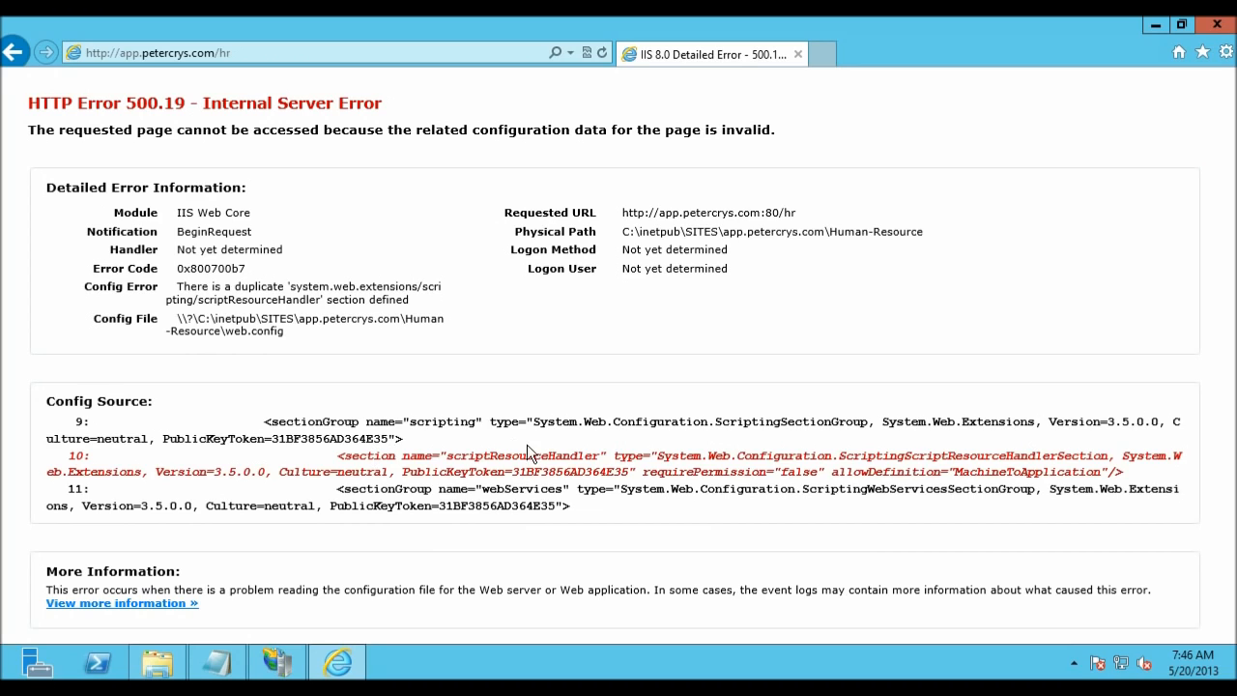
left_click_drag(1107, 423, 1167, 423)
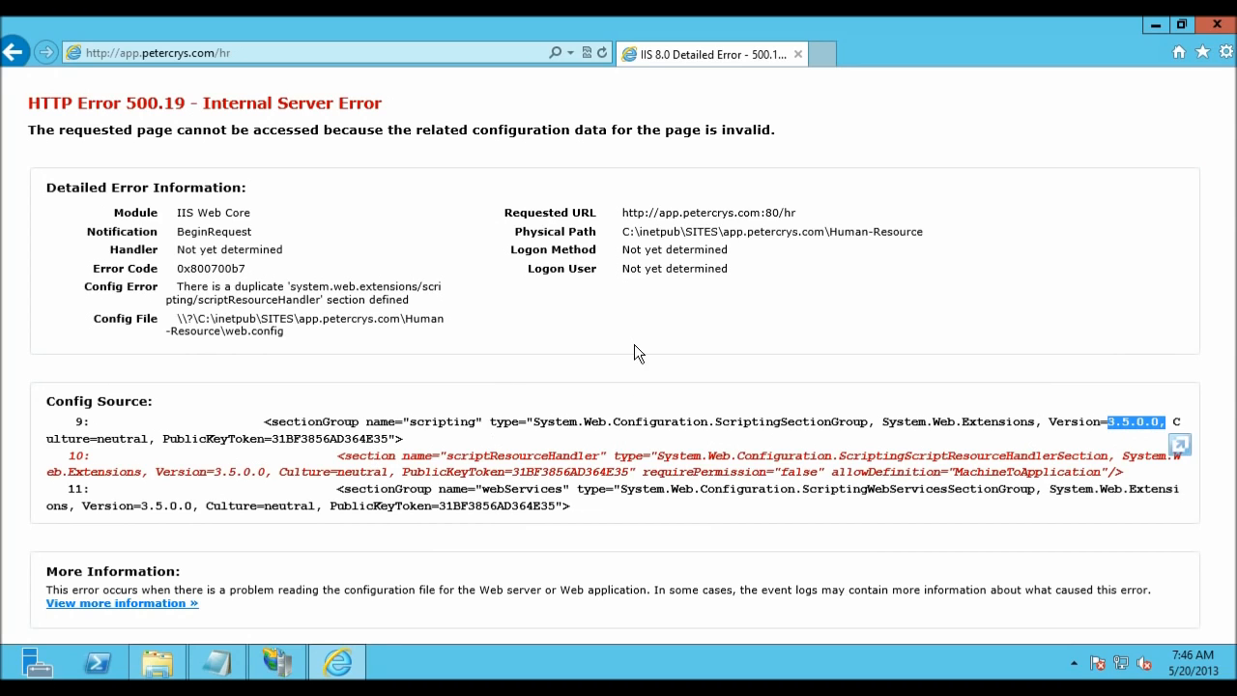
Load app.petercrys.com/sales, highlight the page heading, and close Internet Explorer.
left_click(275, 48)
left_click(306, 50)
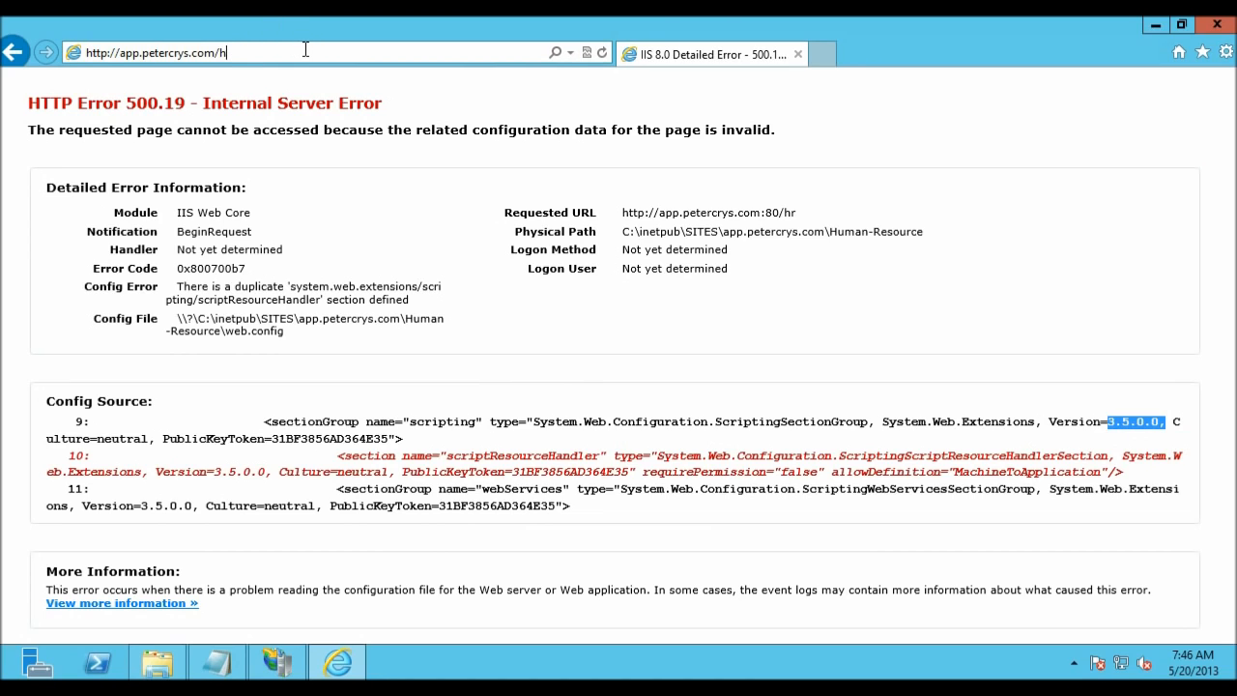
key("BackSpace")
key("BackSpace")
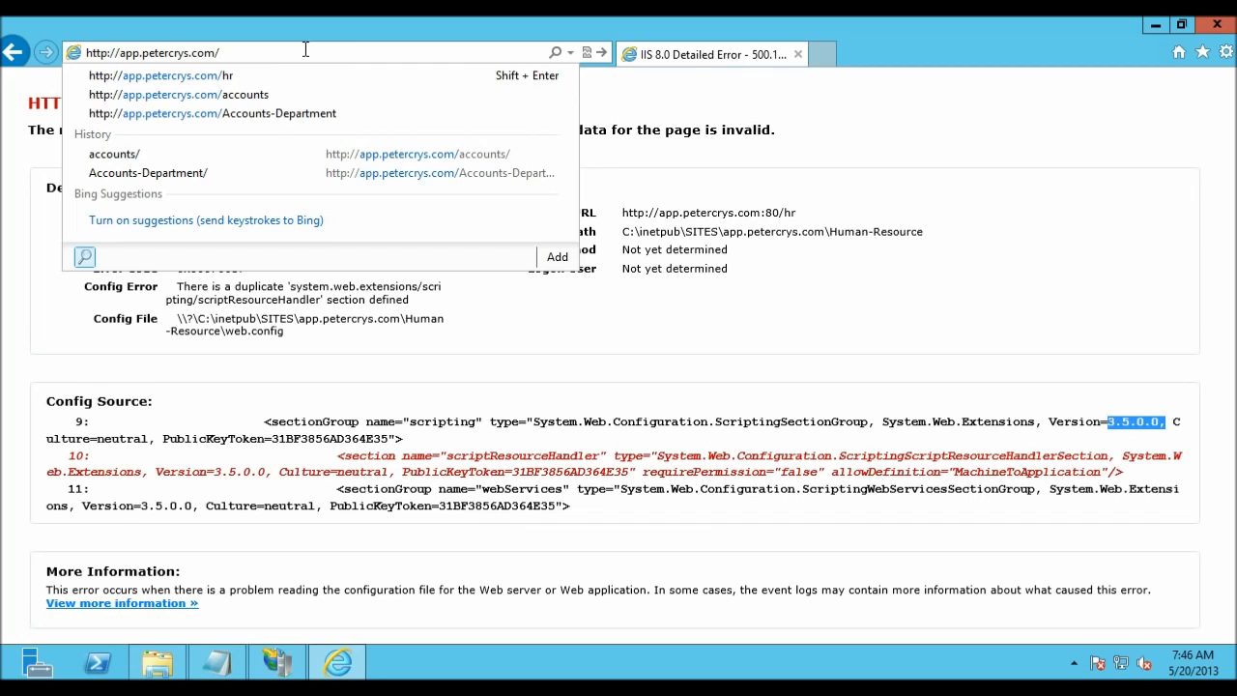
type("sales")
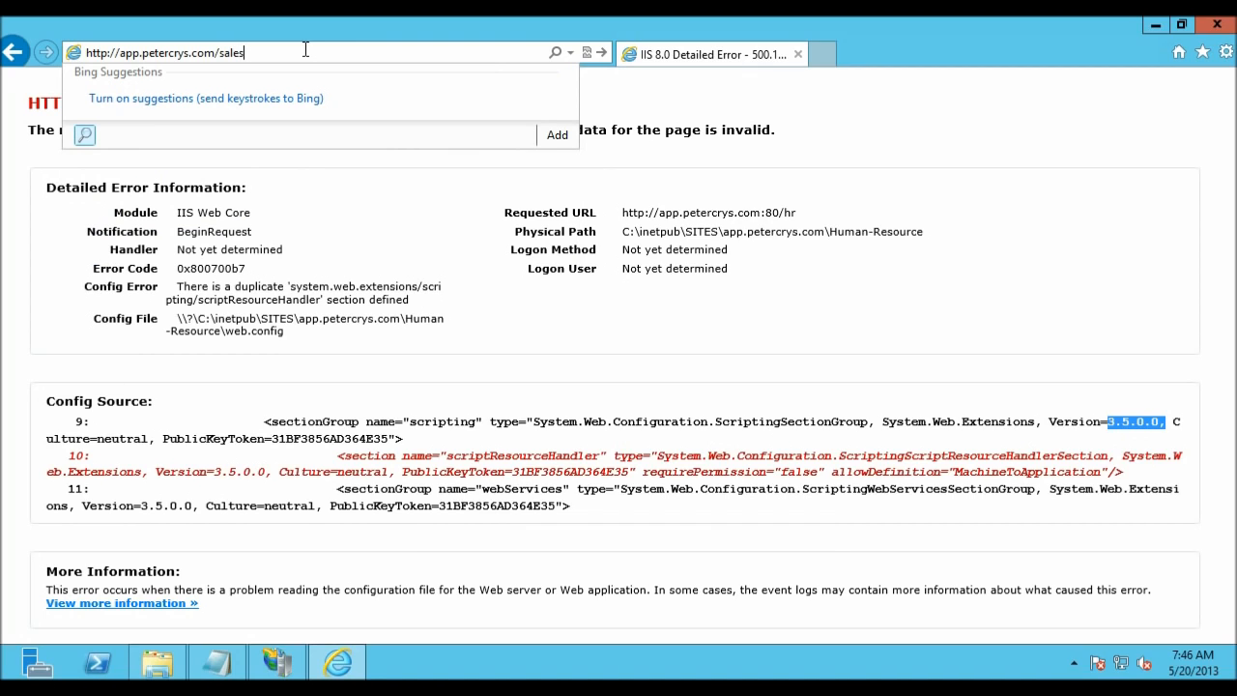
key("Return")
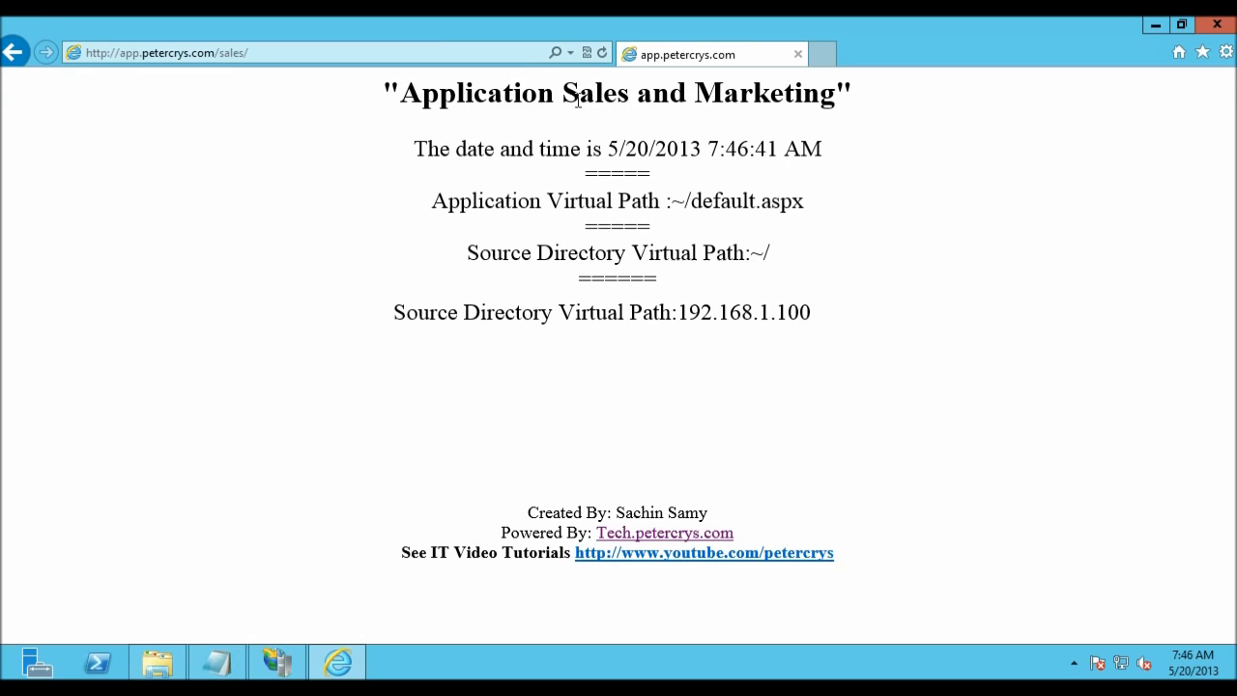
left_click_drag(413, 97, 859, 101)
left_click(917, 98)
left_click(1216, 25)
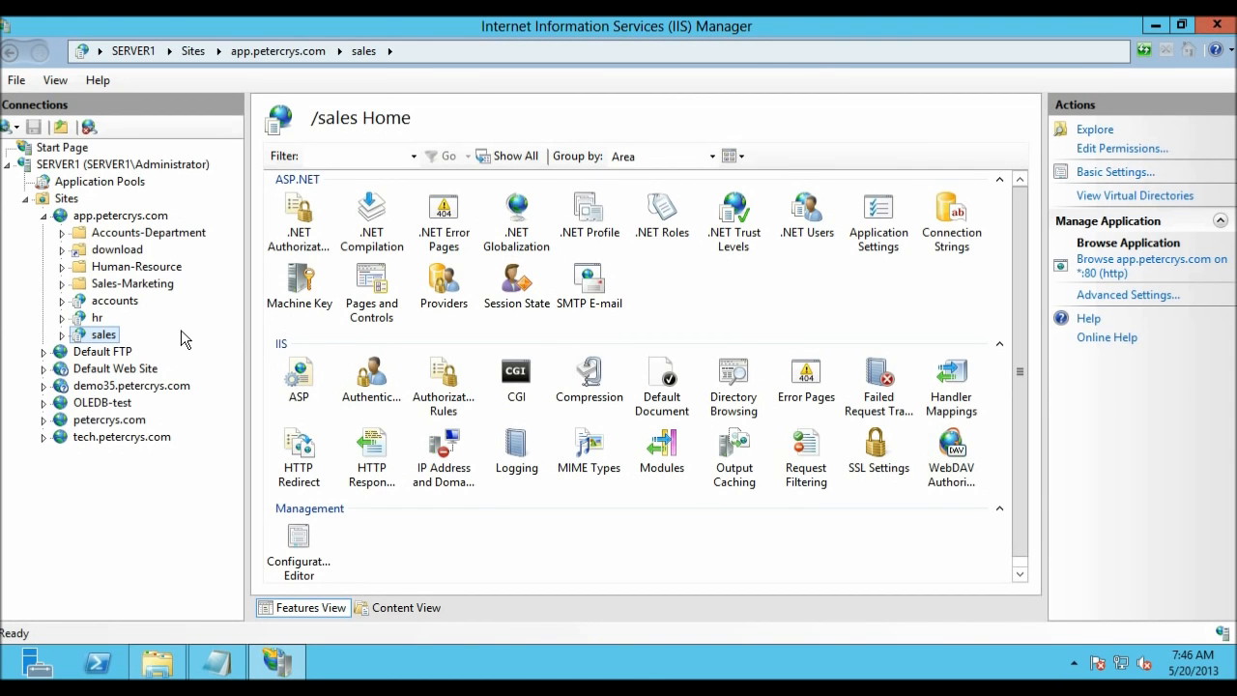
Switch to Read Me Info.txt in Notepad, review the three application addresses and the separate application pool task, and minimize the file.
left_click(220, 666)
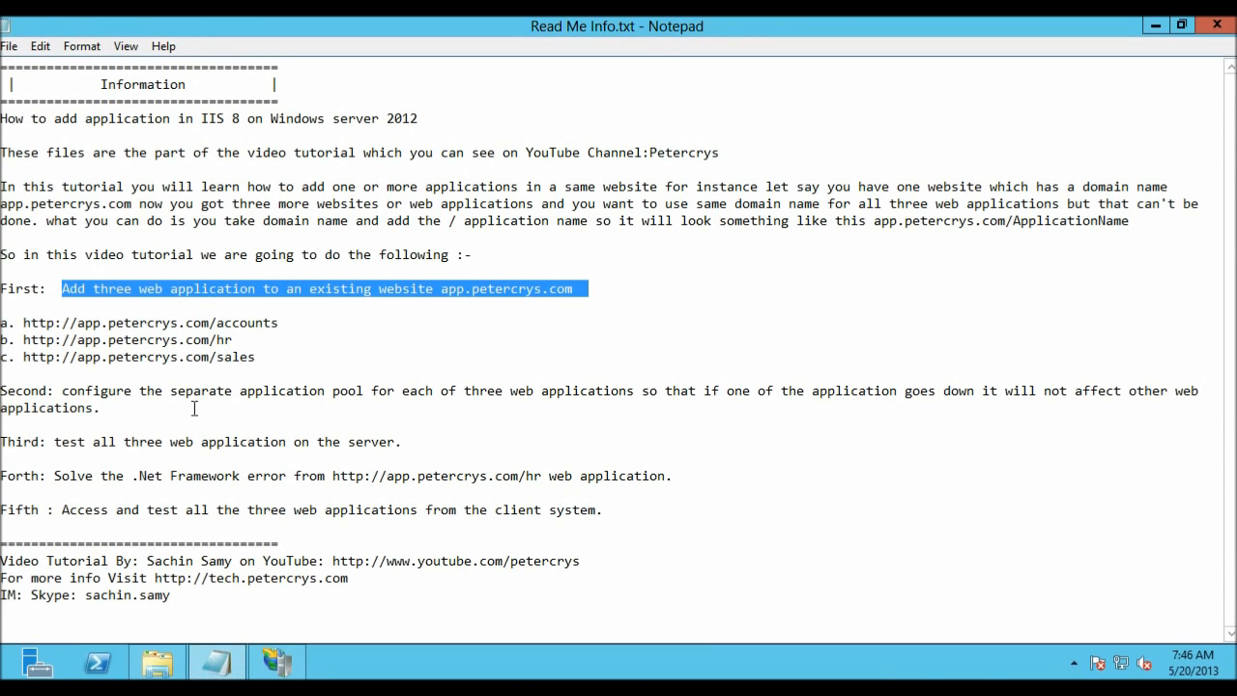
left_click(172, 323)
left_click_drag(2, 322, 288, 353)
left_click(288, 353)
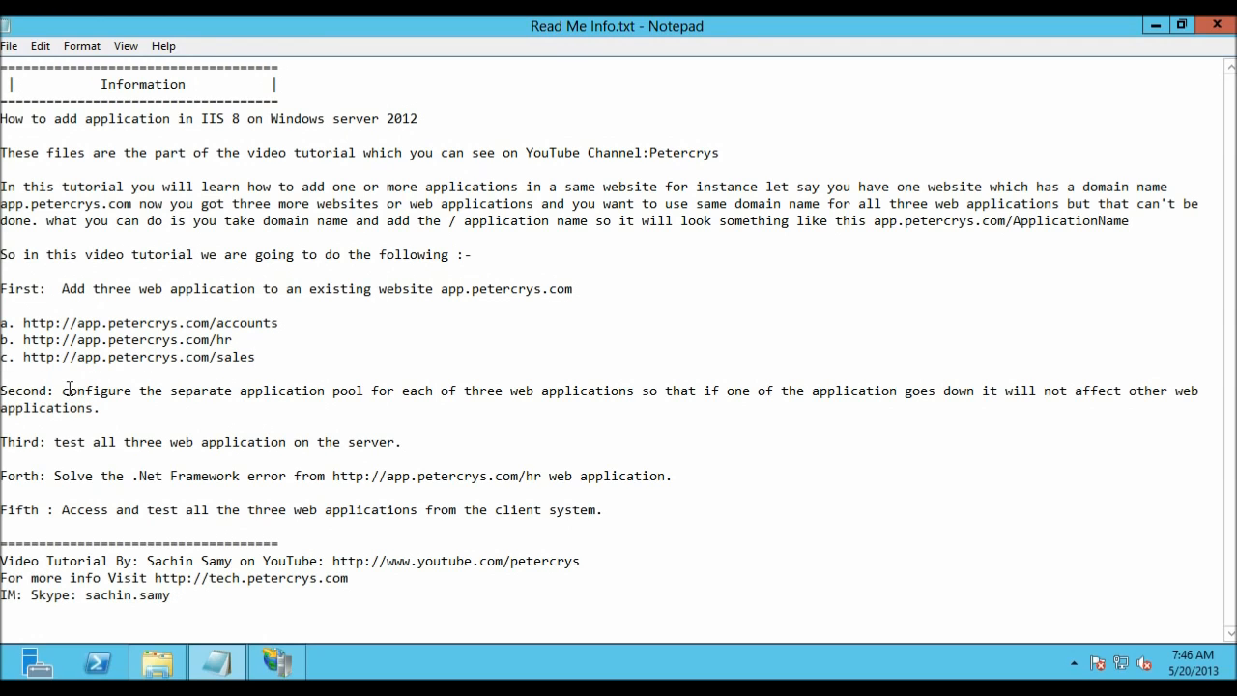
left_click_drag(70, 388, 920, 402)
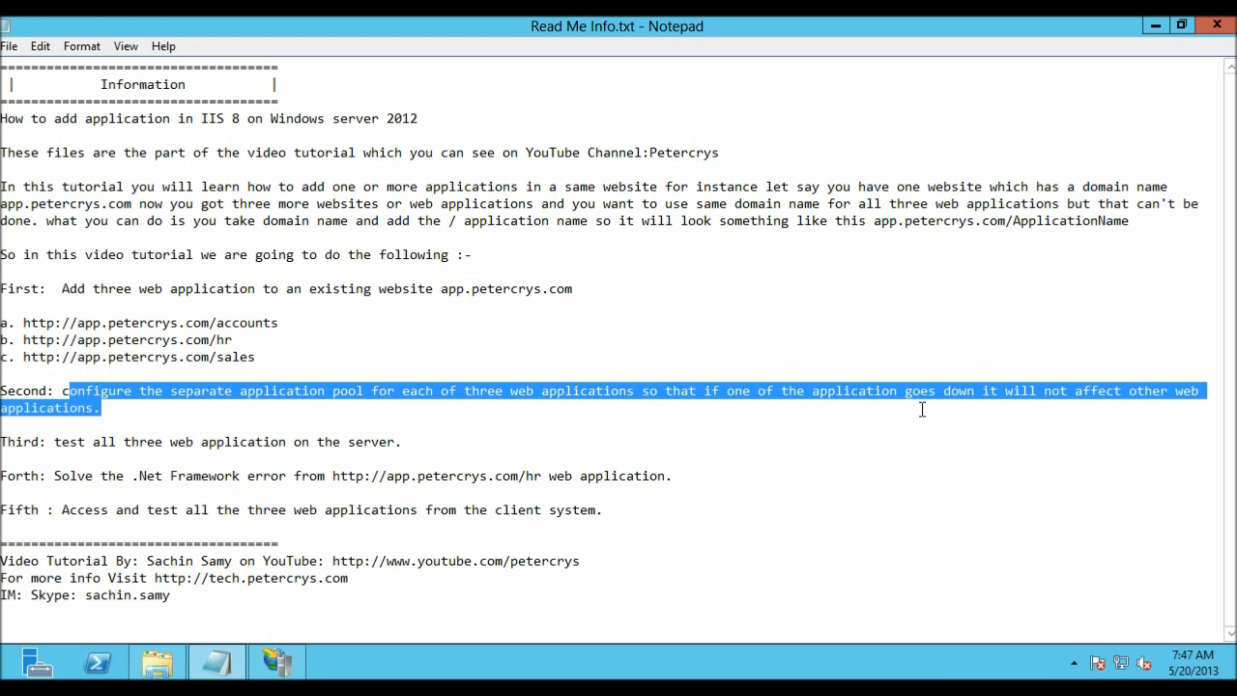
left_click(922, 410)
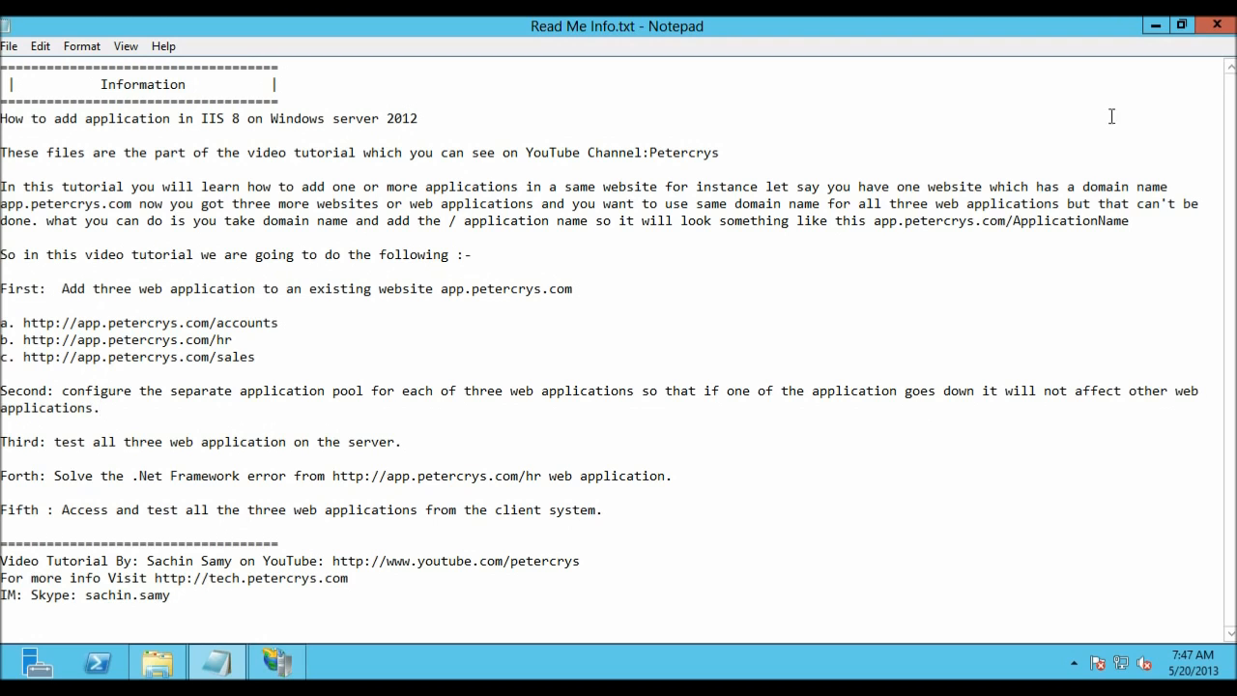
left_click(1156, 26)
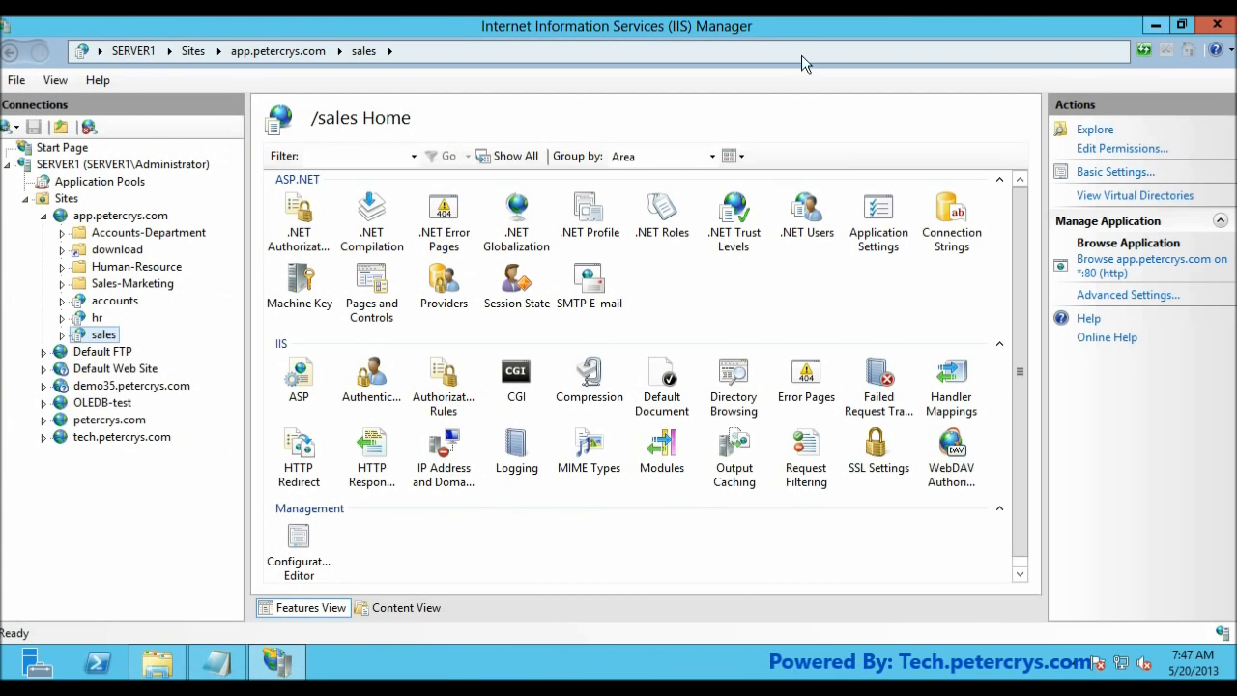
Assign the accounts application under app.petercrys.com to the tech.petercrys.com application pool in its advanced settings.
left_click(100, 305)
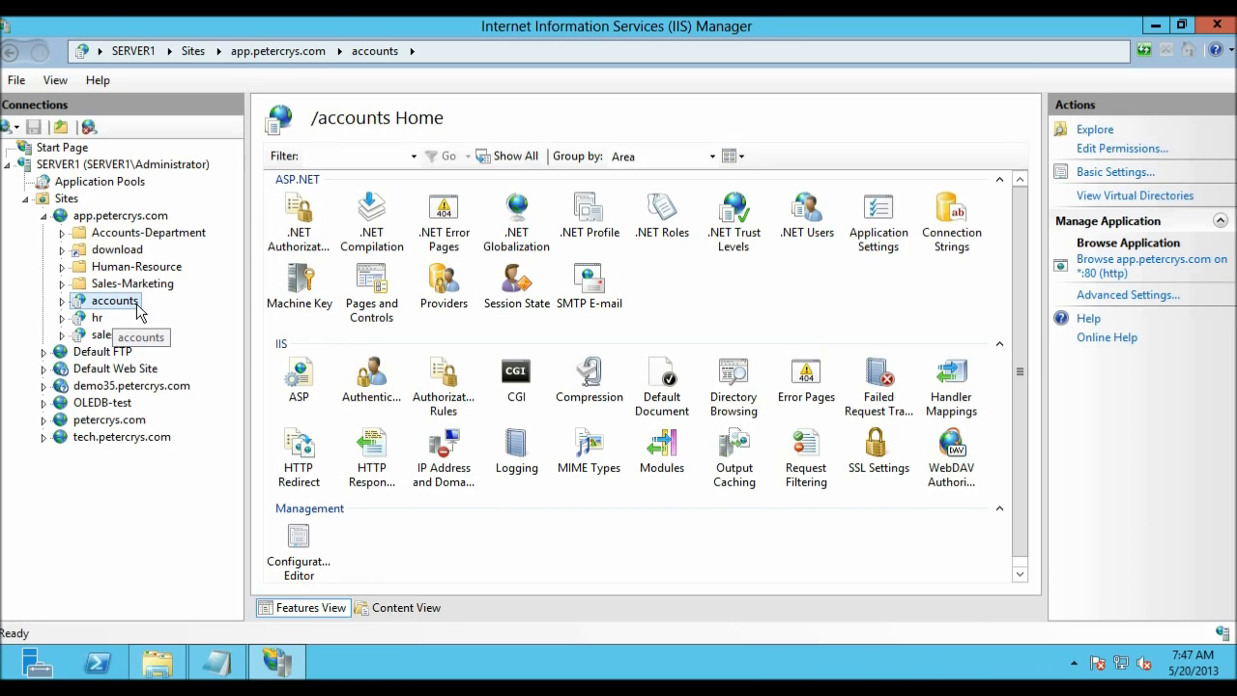
left_click(1119, 300)
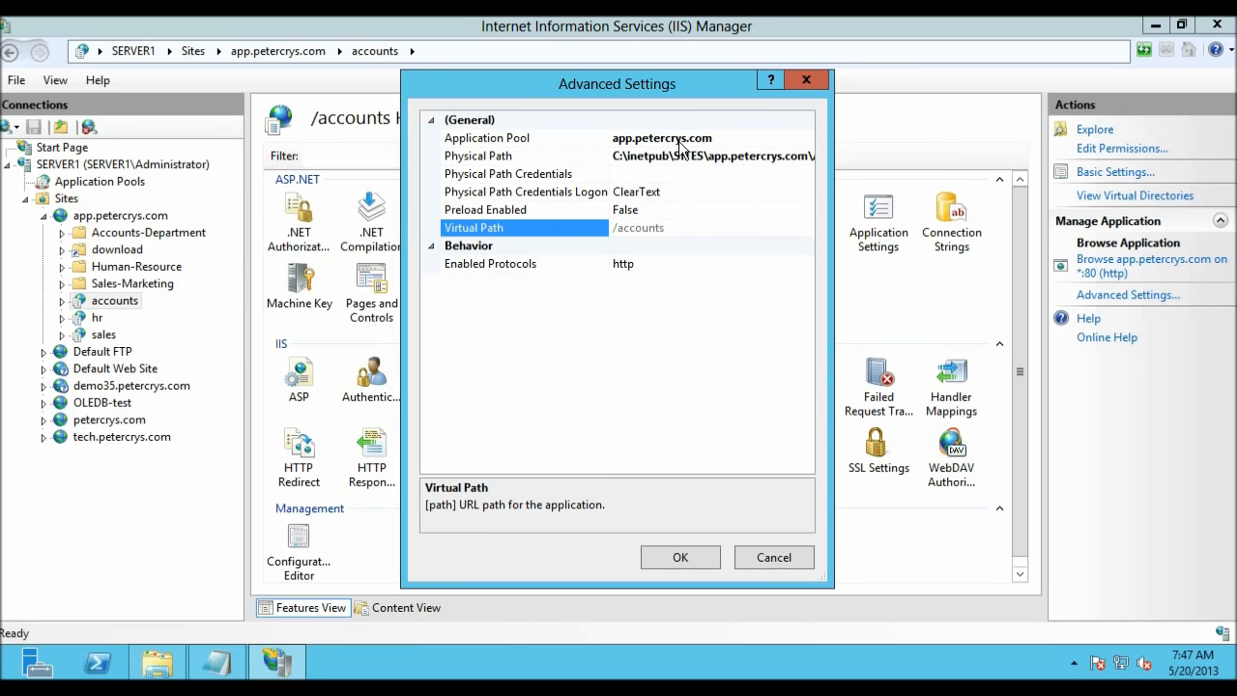
left_click(737, 139)
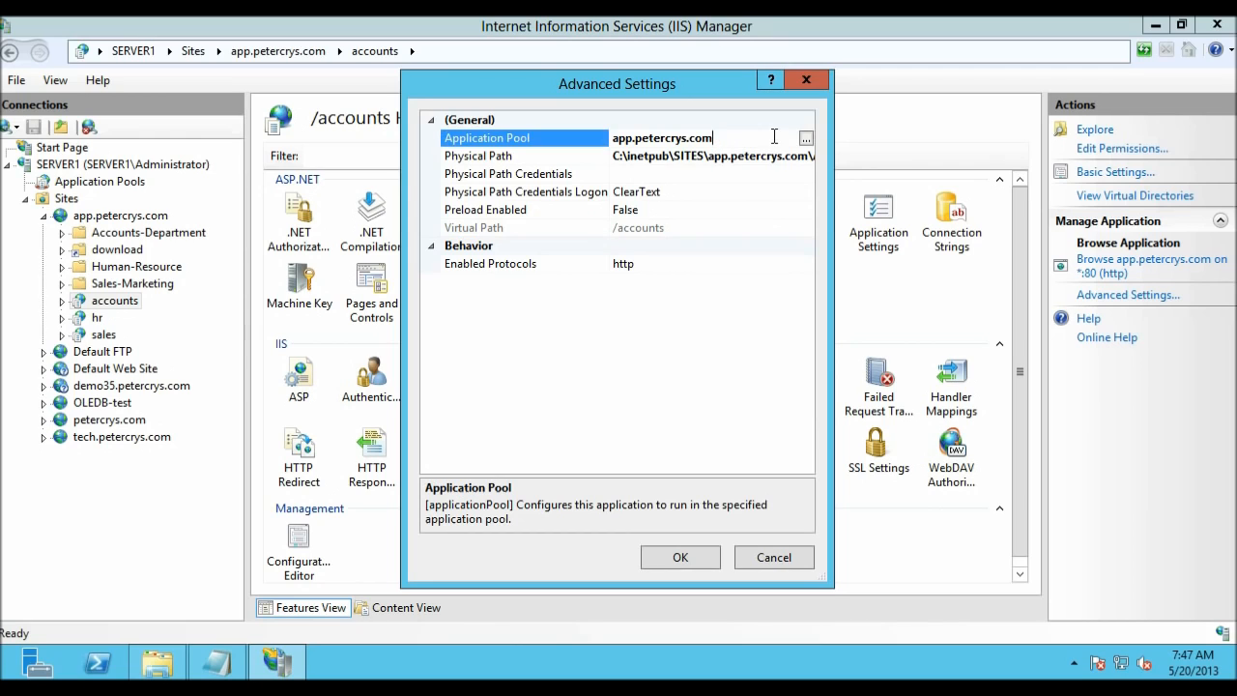
left_click(801, 141)
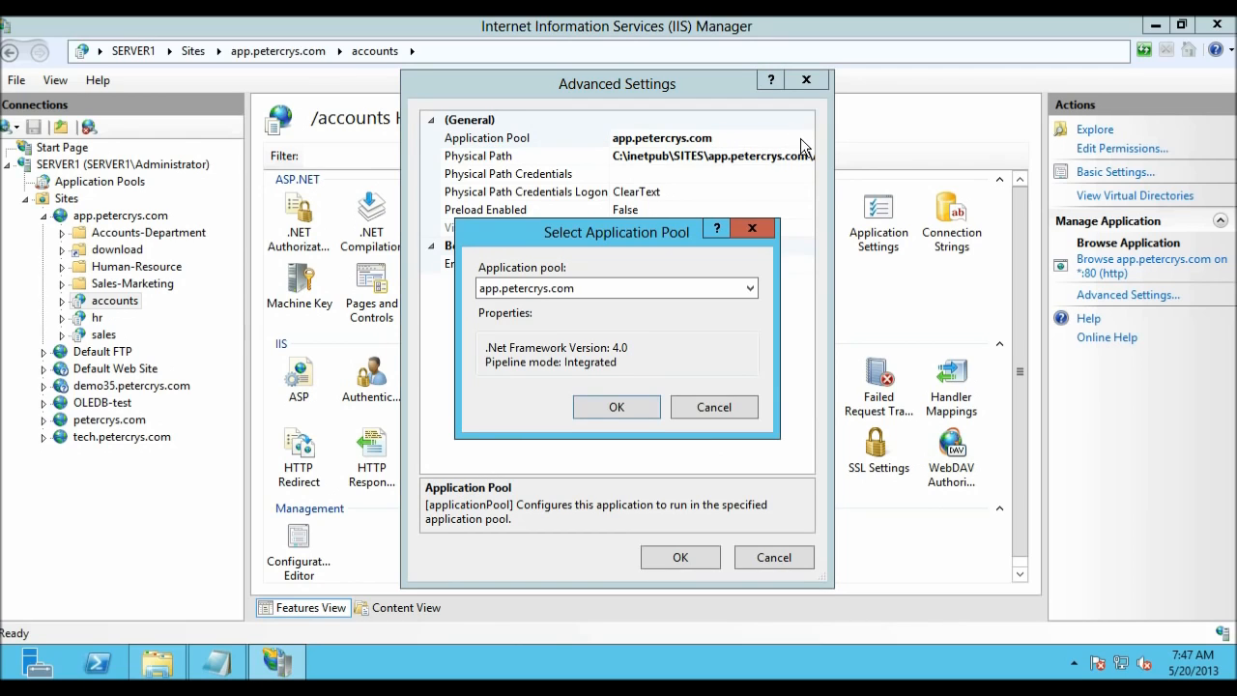
left_click(750, 290)
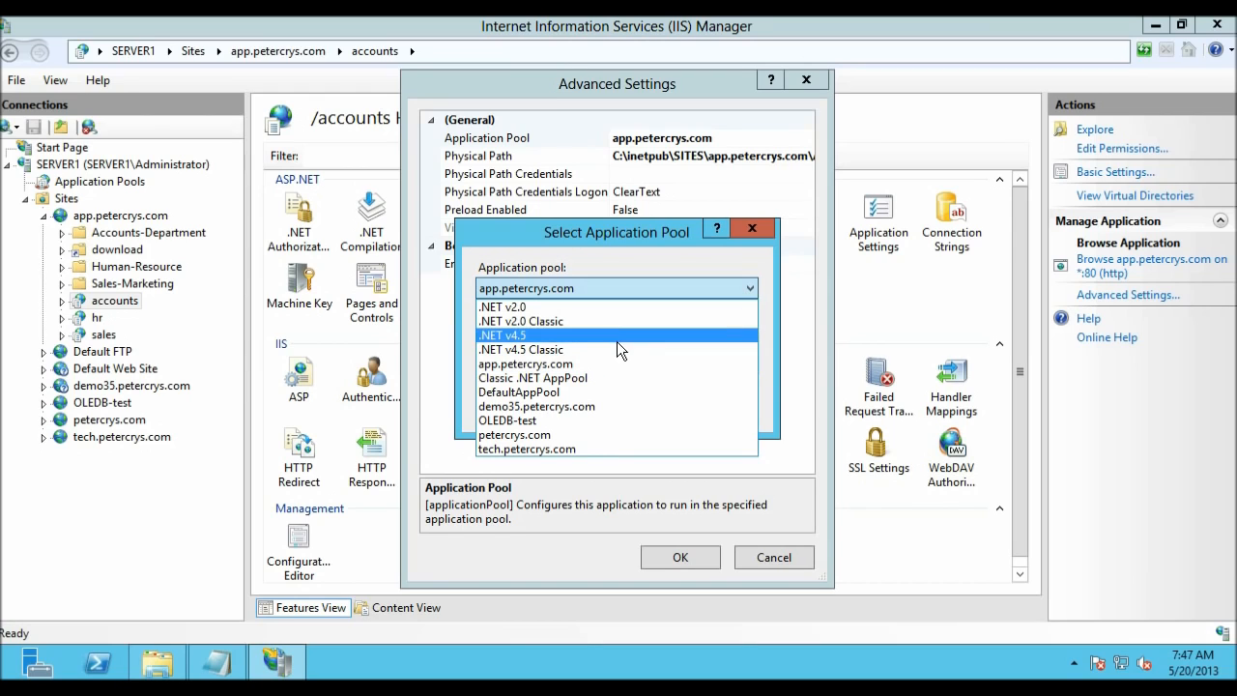
left_click(551, 449)
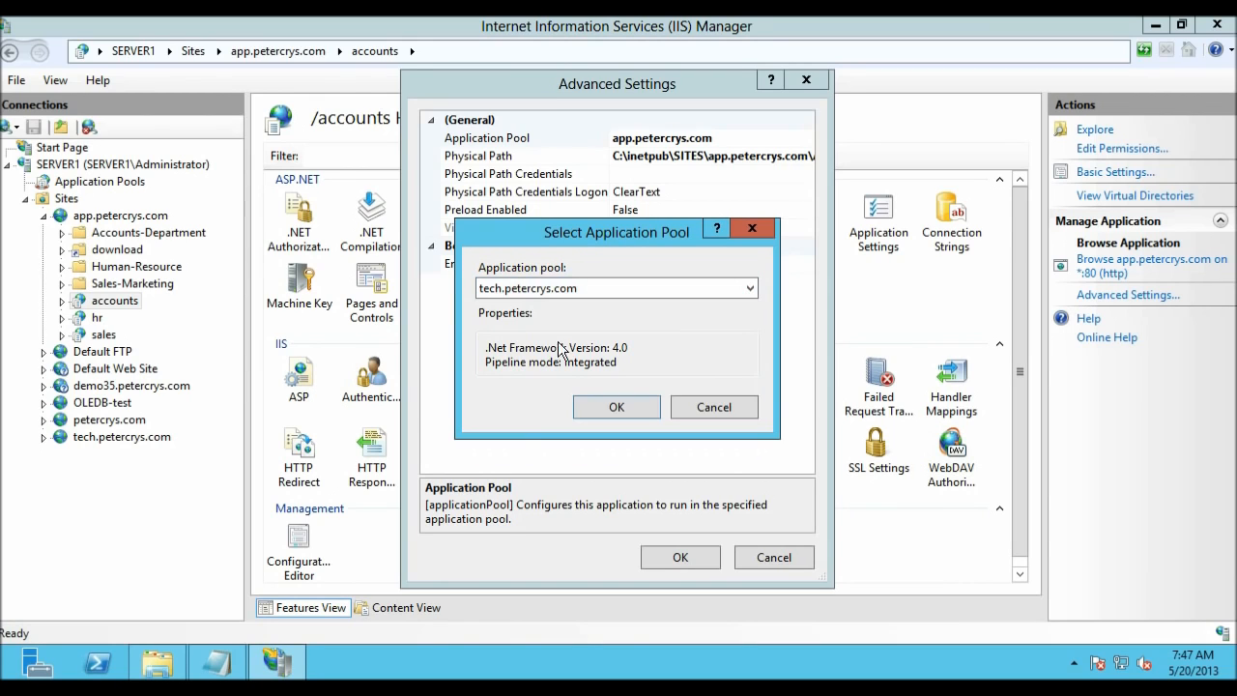
left_click(591, 408)
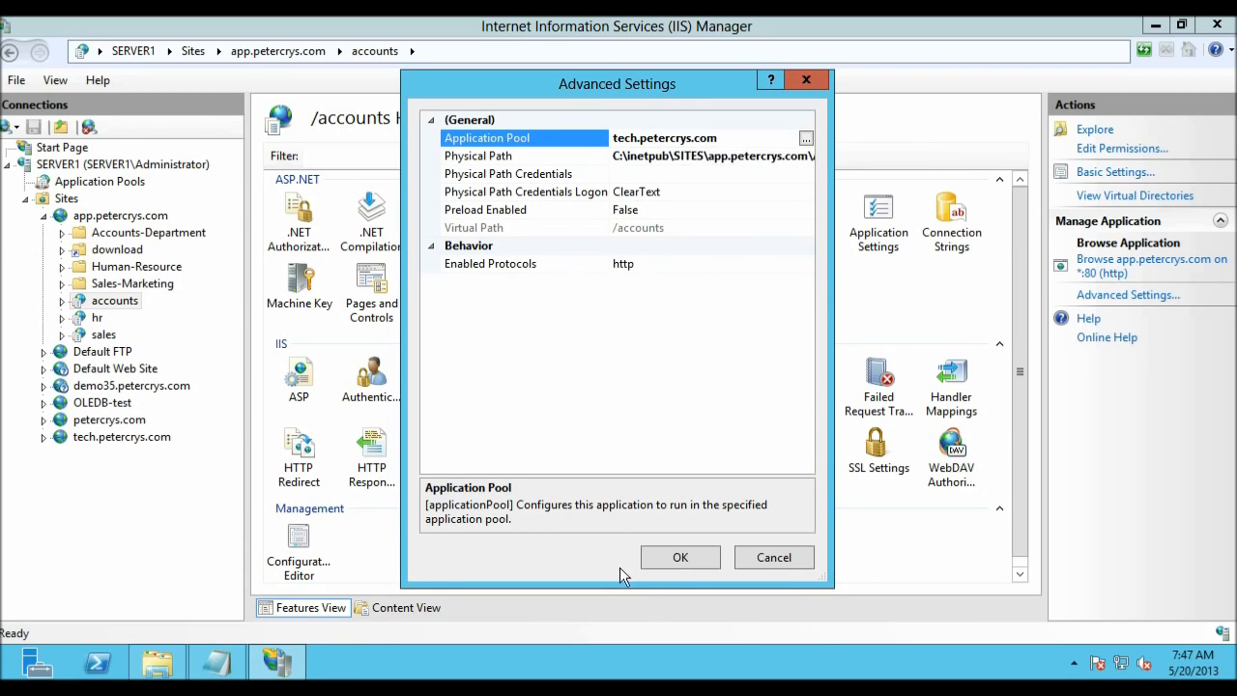
left_click(679, 554)
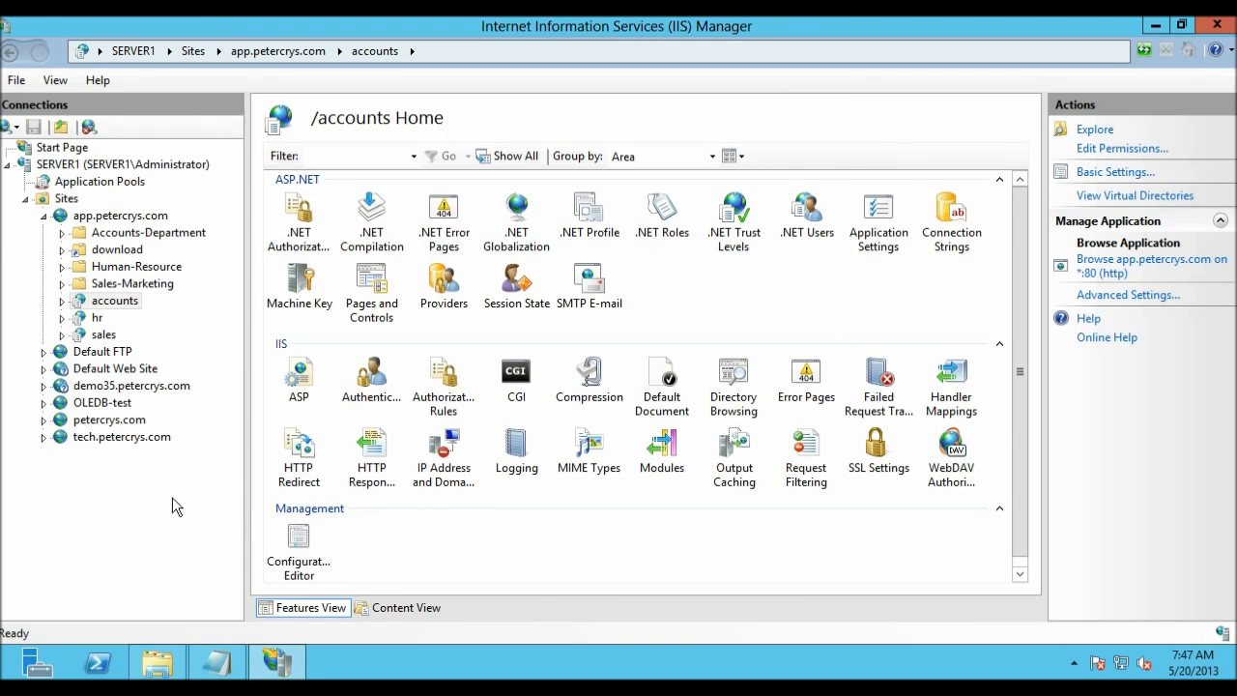
Check the application pool in the tech.petercrys.com site's advanced settings and stop that website.
left_click(121, 436)
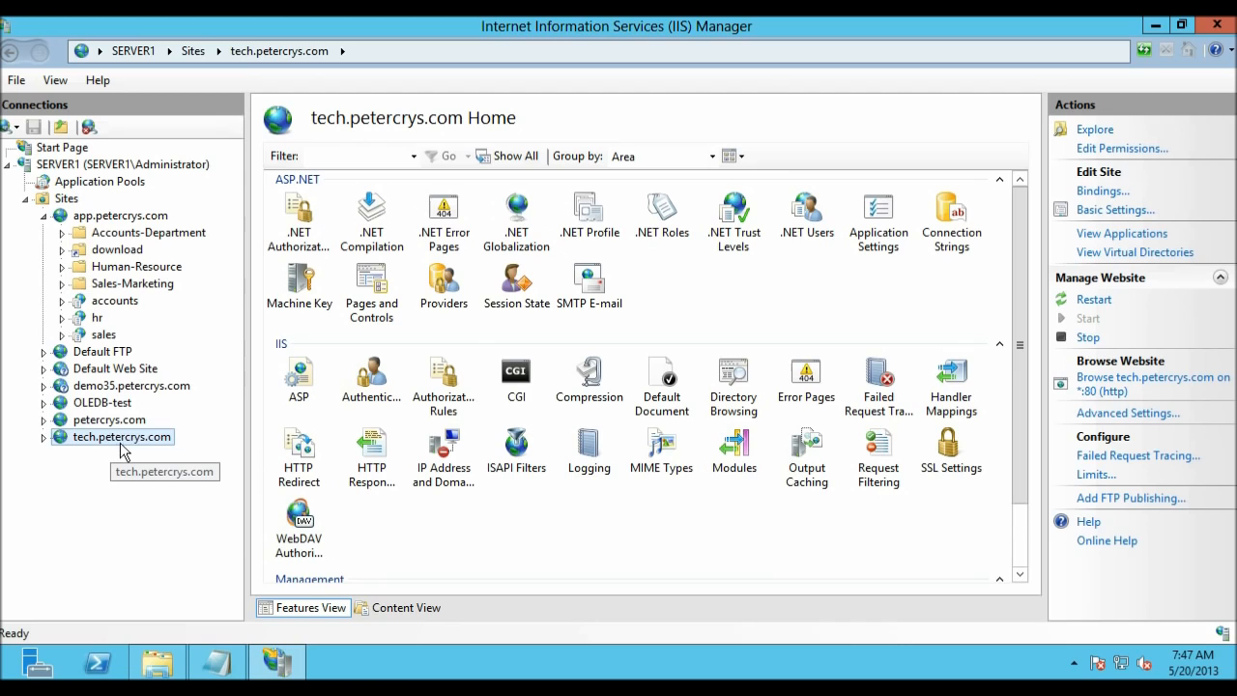
left_click(1125, 413)
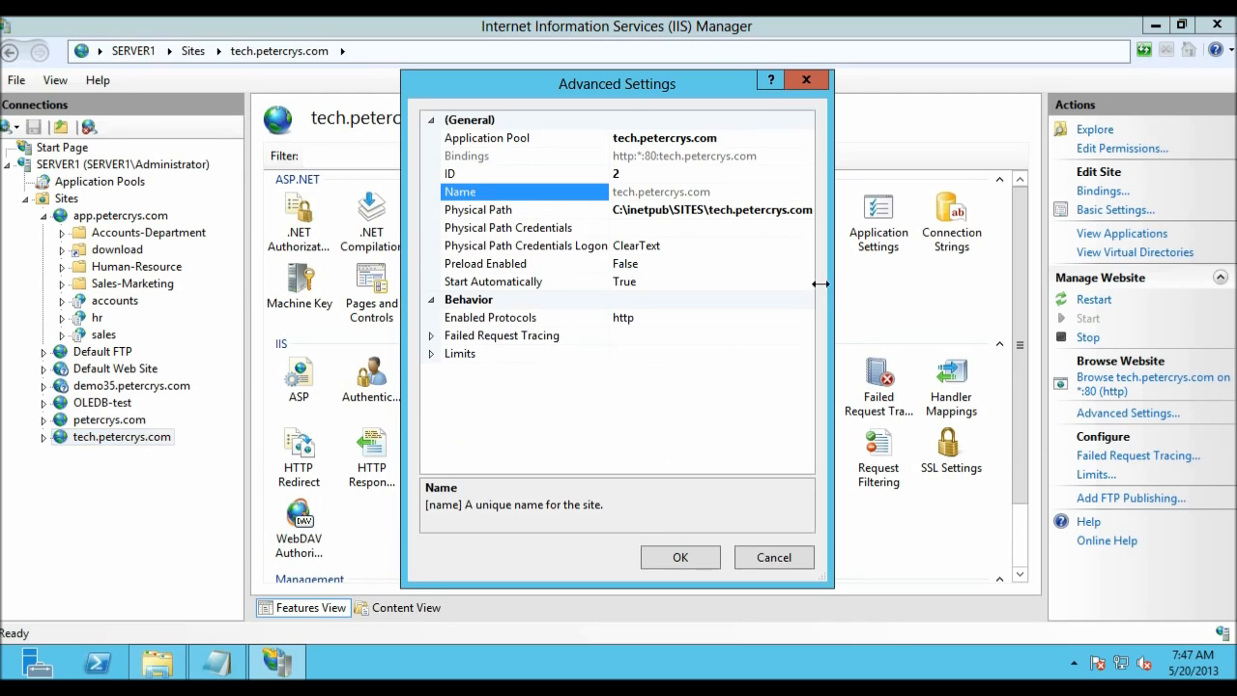
left_click(806, 79)
left_click(108, 443)
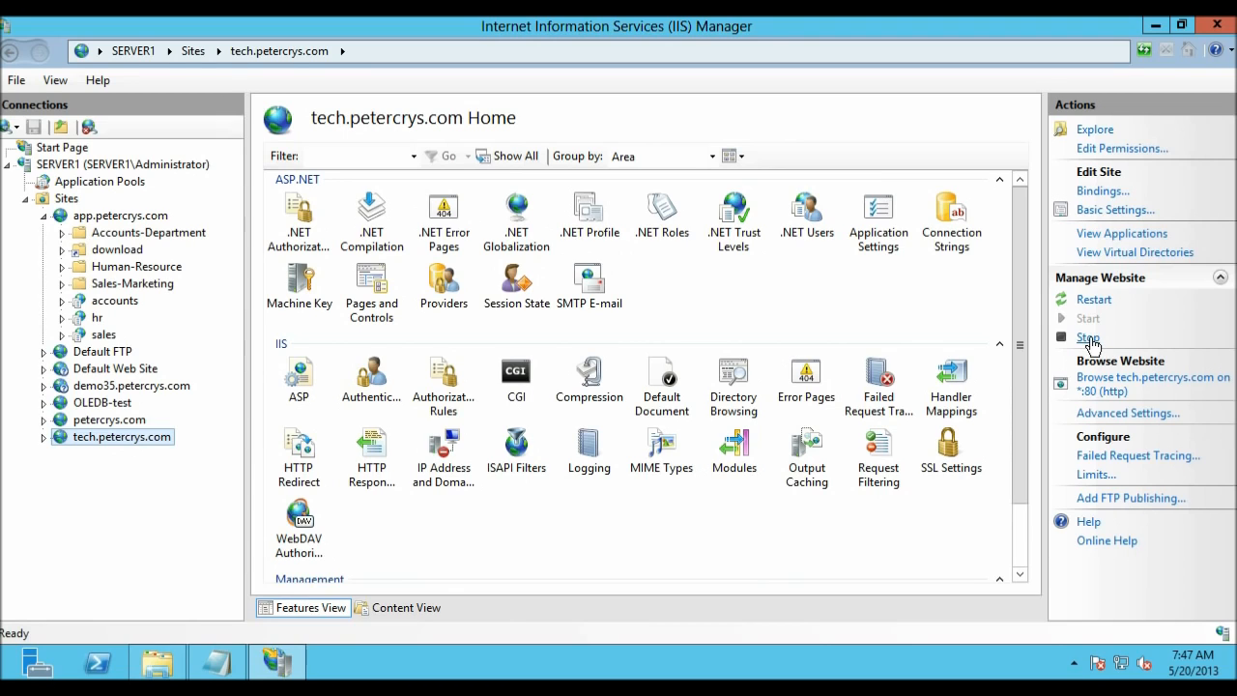
left_click(1088, 338)
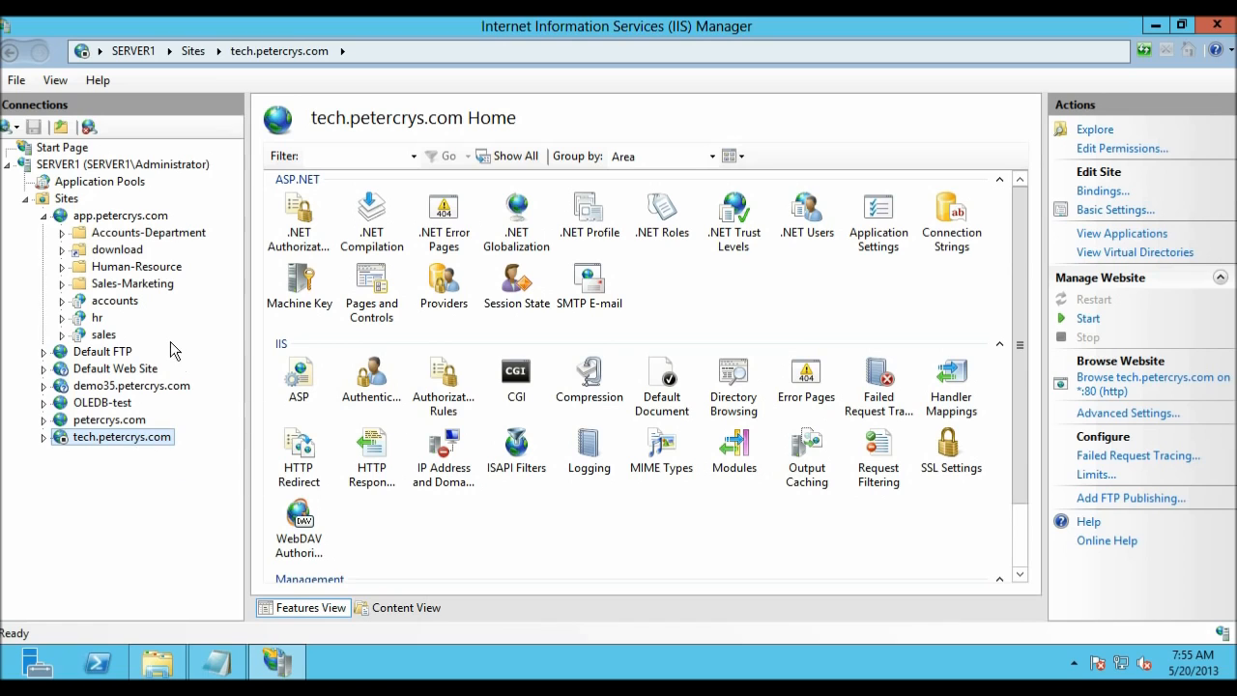
Stop the tech.petercrys.com application pool on the server.
left_click(92, 182)
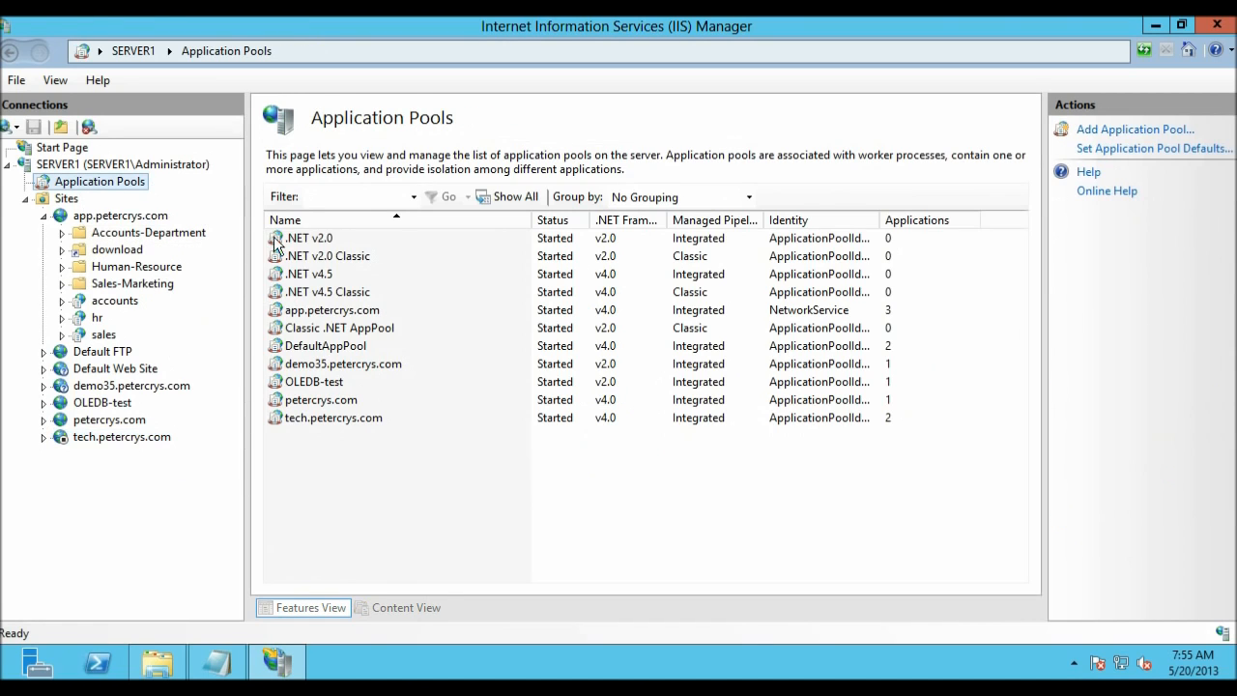
left_click(307, 422)
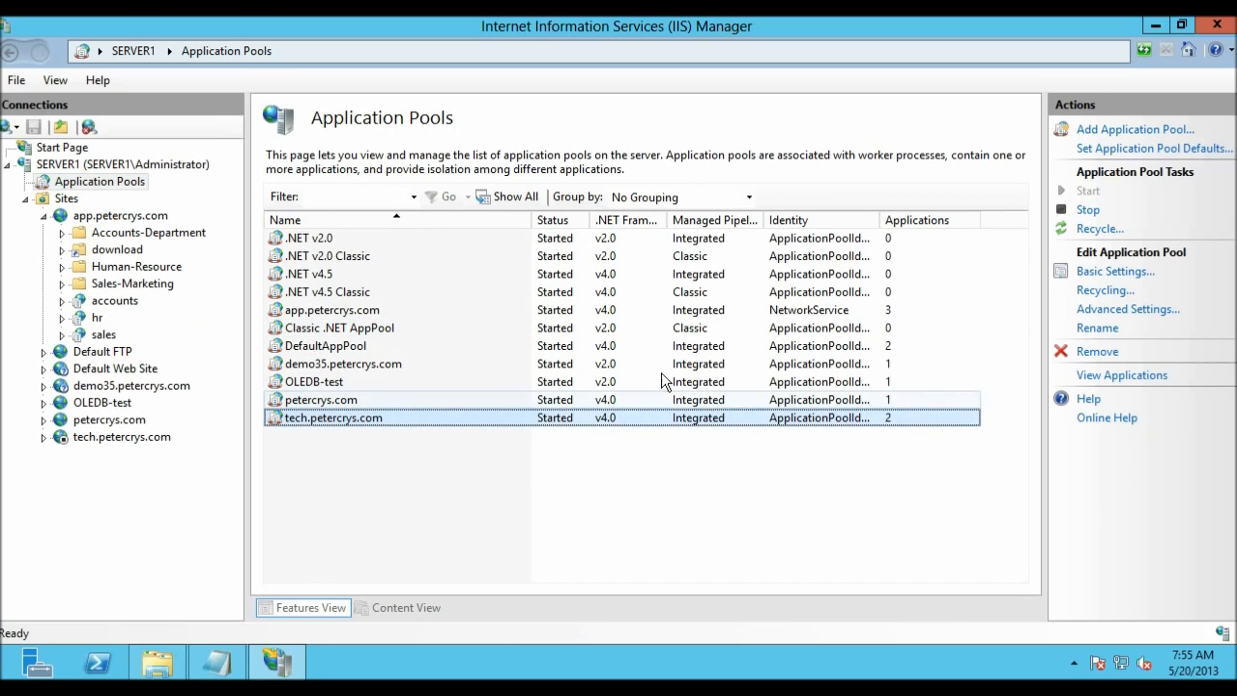
left_click(1087, 211)
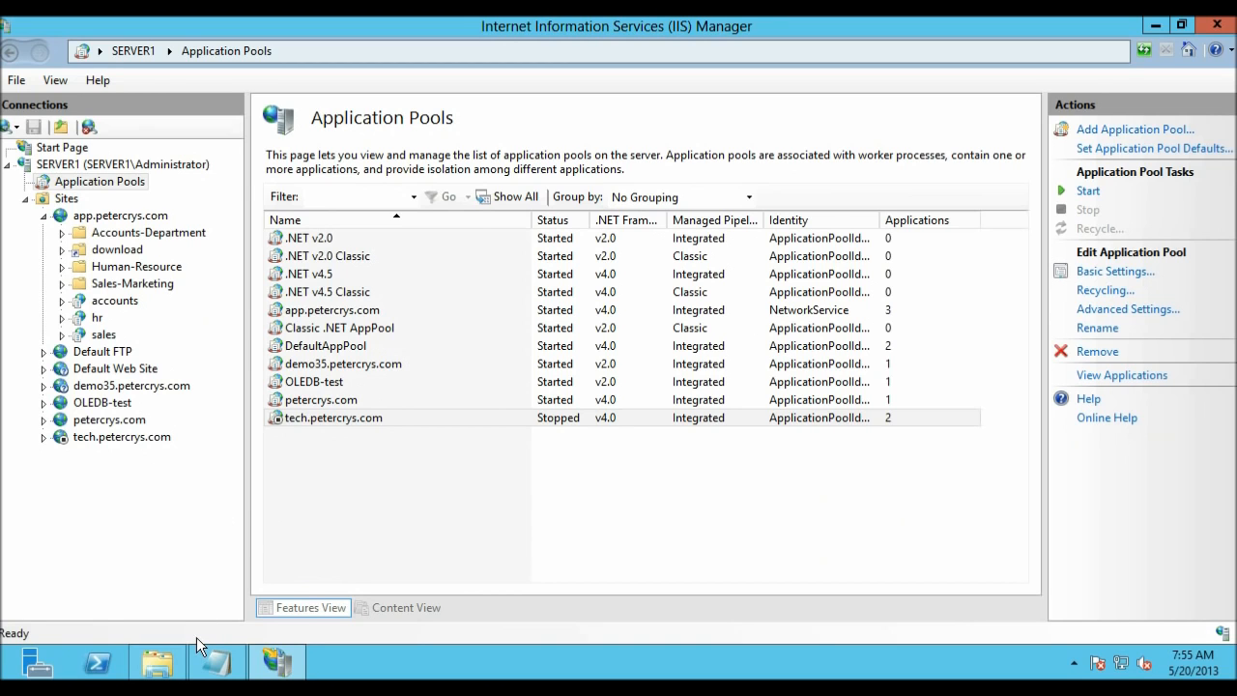
Open Internet Explorer, load app.petercrys.com/accounts, and examine the text on the returned page.
key("super")
left_click(288, 520)
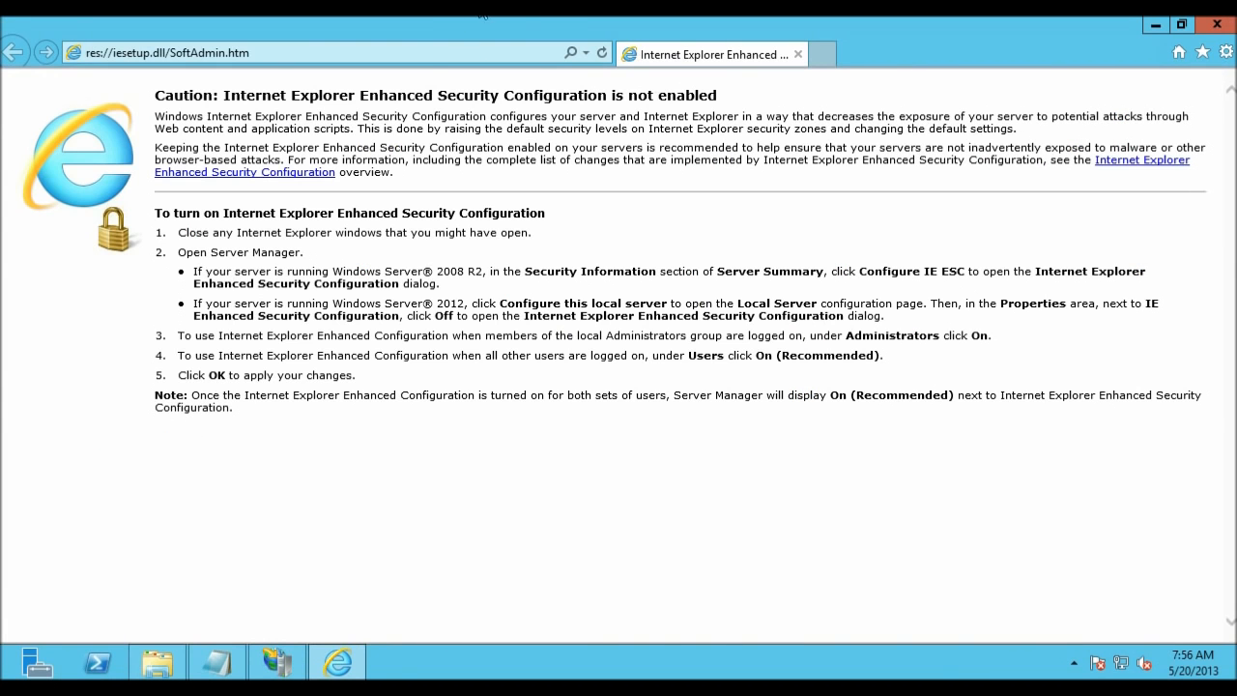
left_click(424, 56)
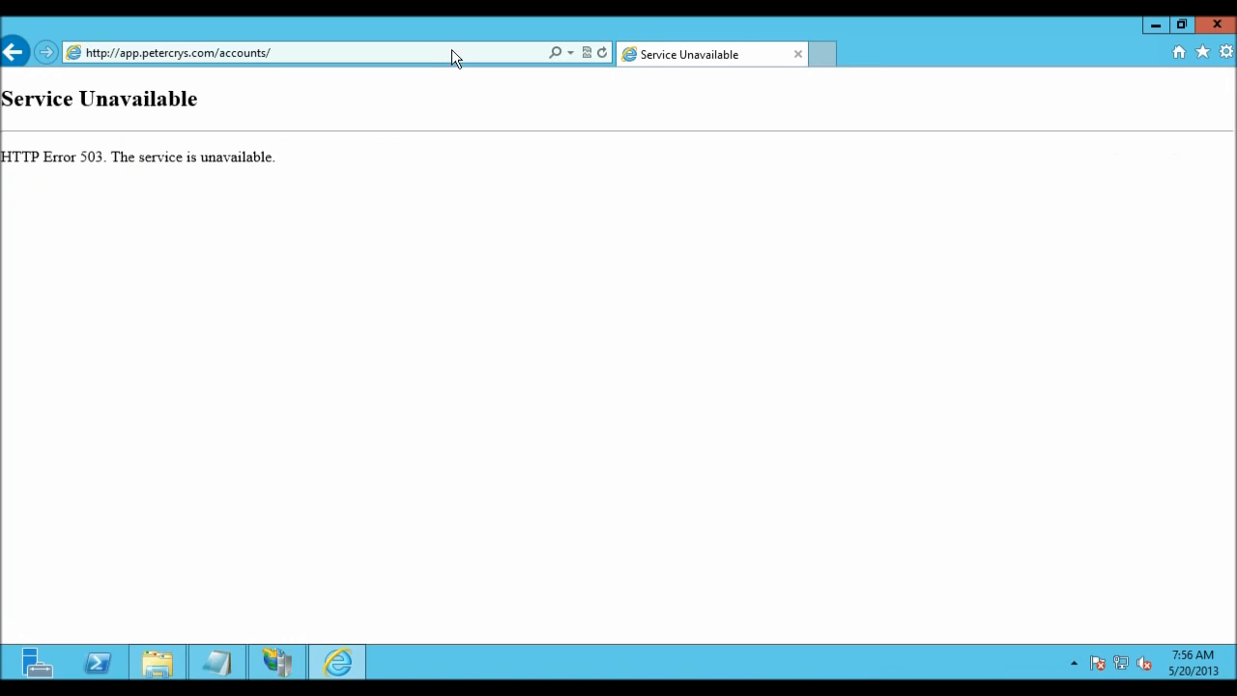
triple_click(59, 100)
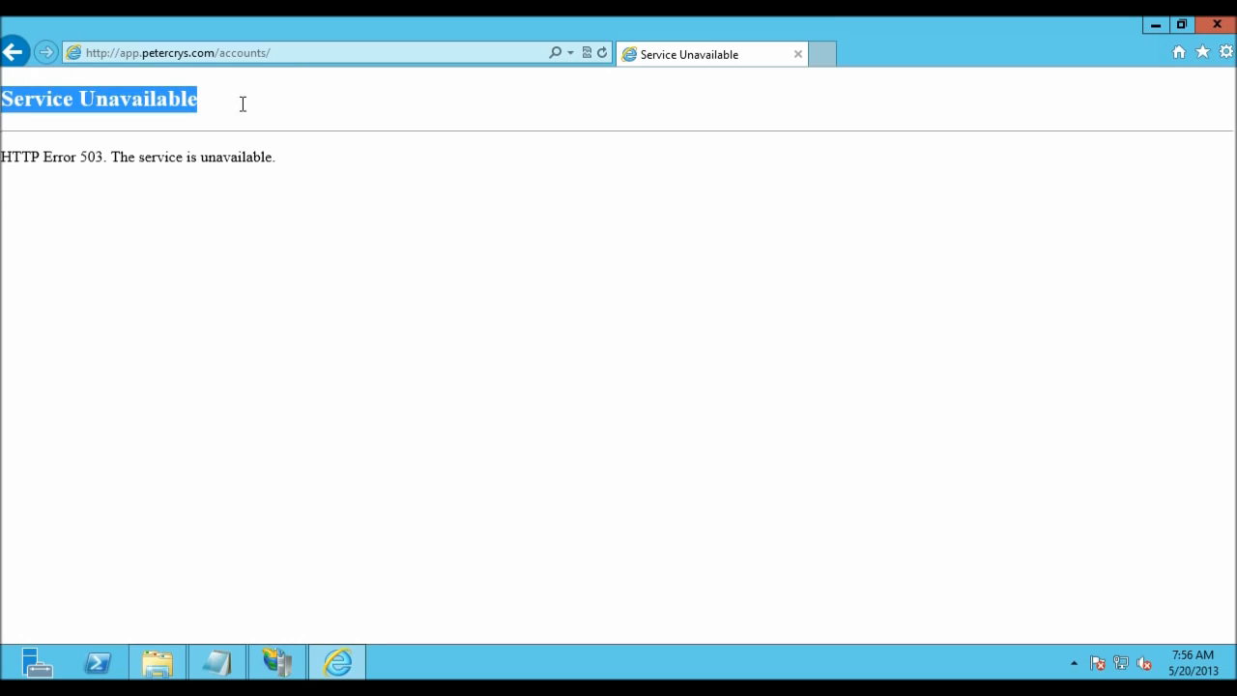
left_click_drag(280, 159, 132, 168)
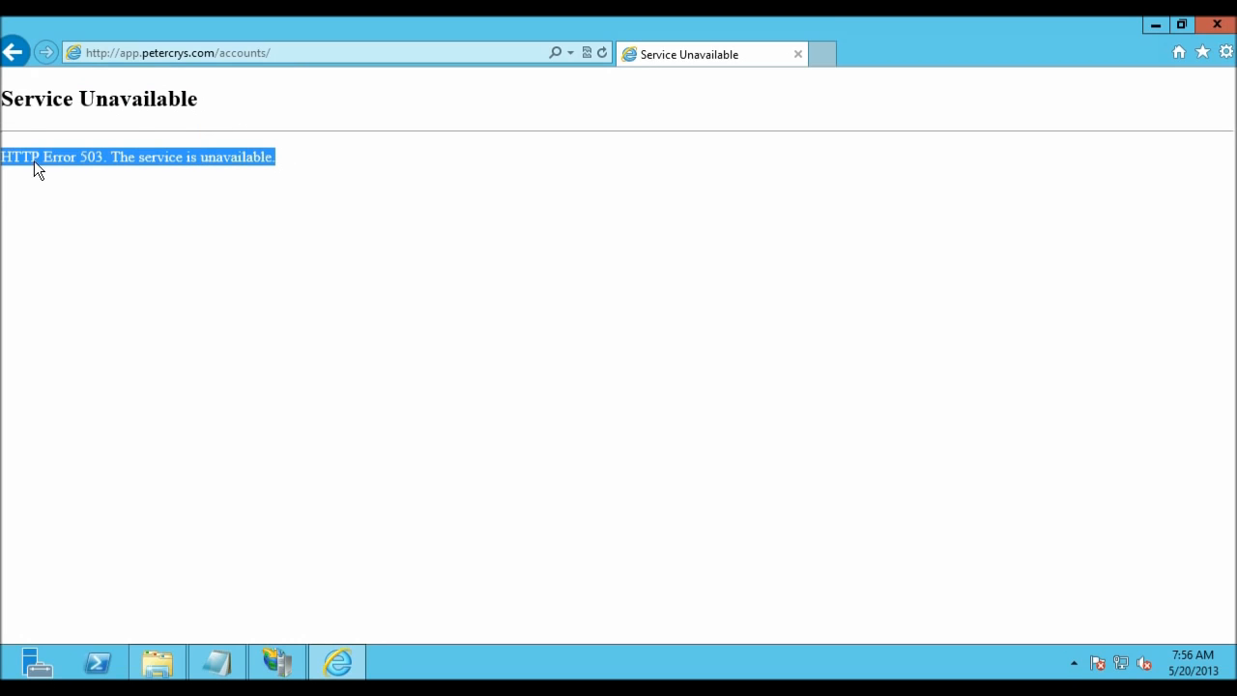
Load app.petercrys.com/sales in the browser, examine the text of the returned page, and close the browser.
left_click(306, 59)
left_click(329, 59)
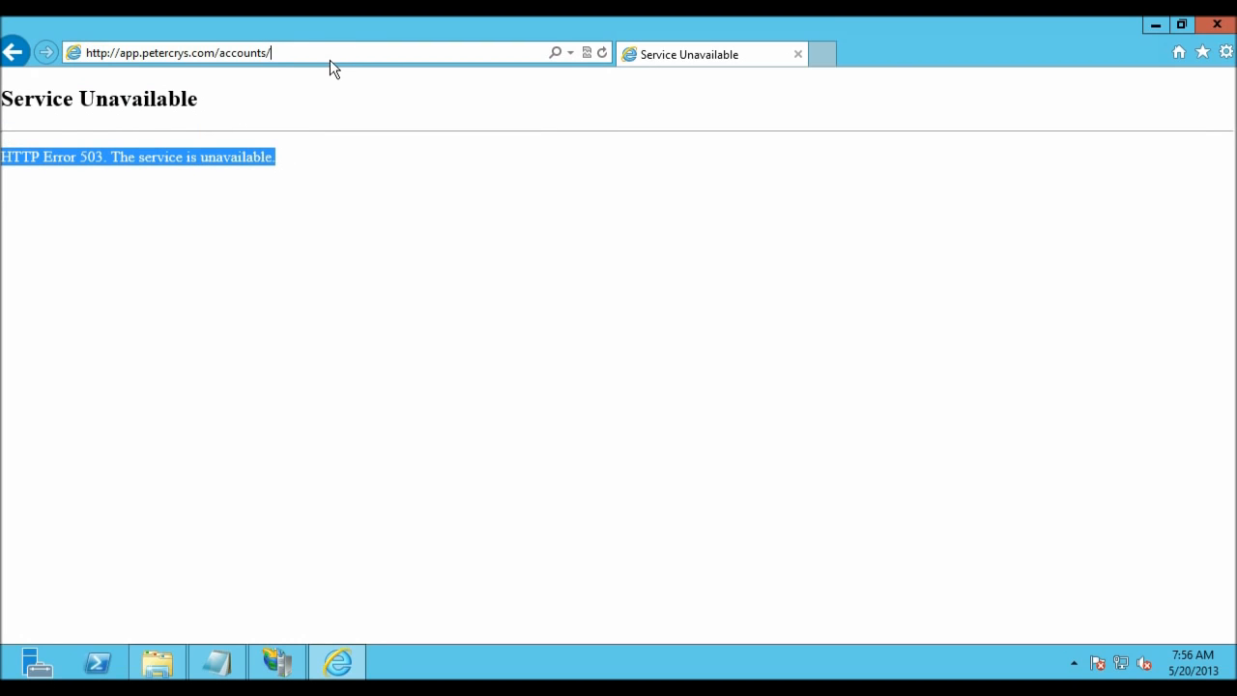
key("BackSpace")
key("BackSpace")
key("BackSpace")
key("BackSpace")
key("BackSpace")
key("BackSpace")
key("BackSpace")
key("BackSpace")
key("BackSpace")
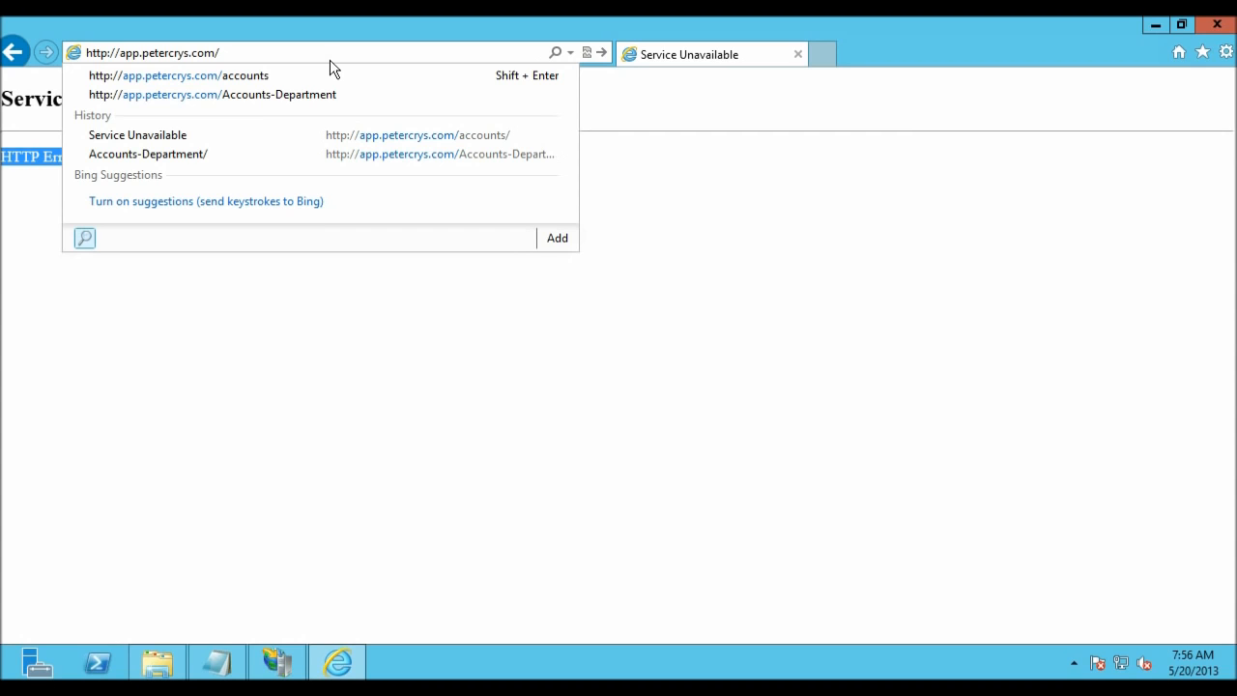
type("sales")
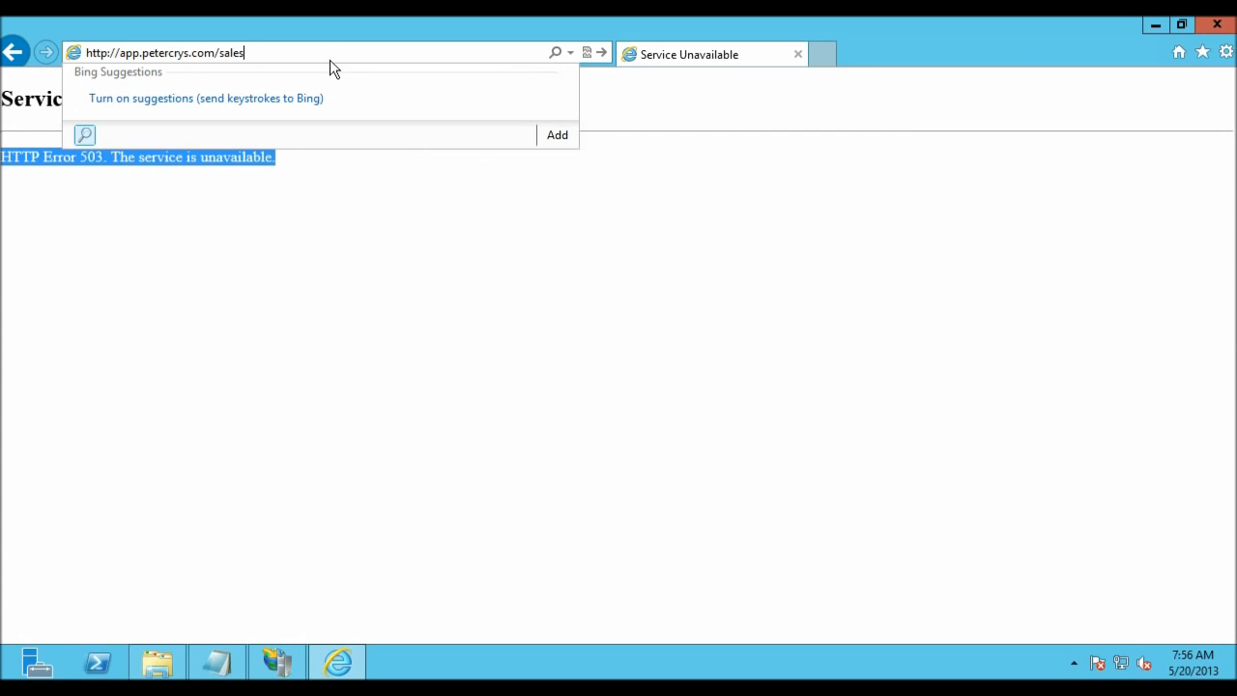
key("Return")
left_click_drag(407, 100, 855, 324)
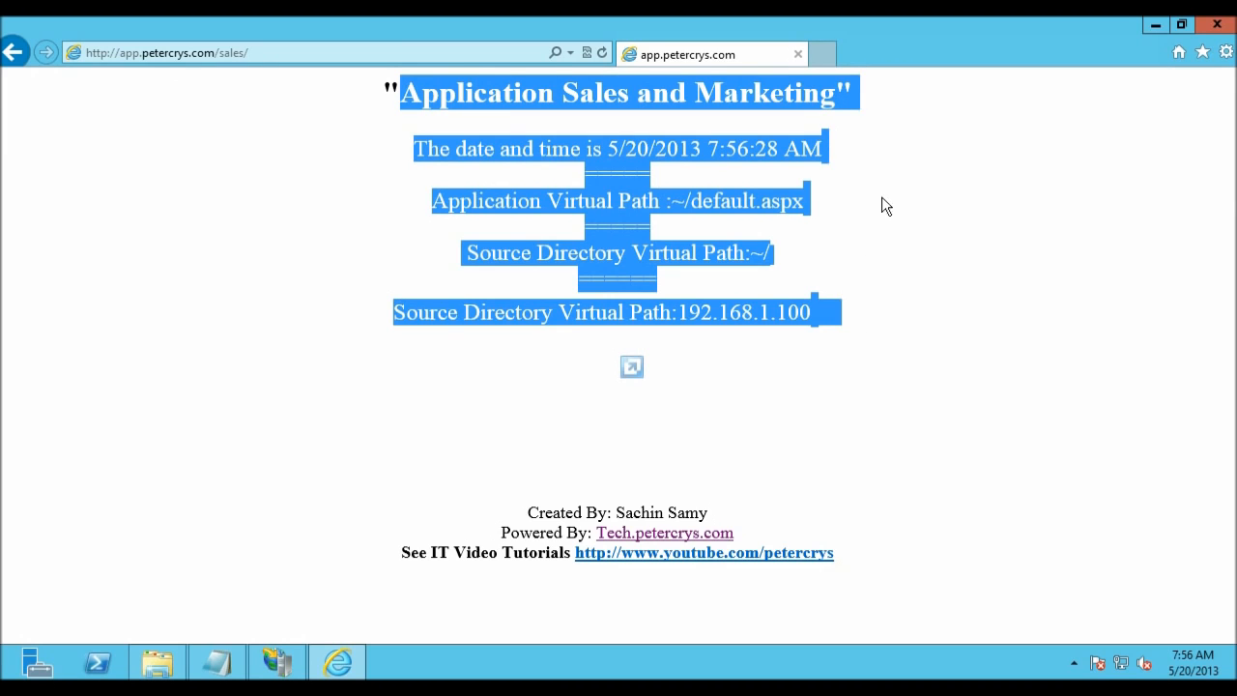
left_click(850, 415)
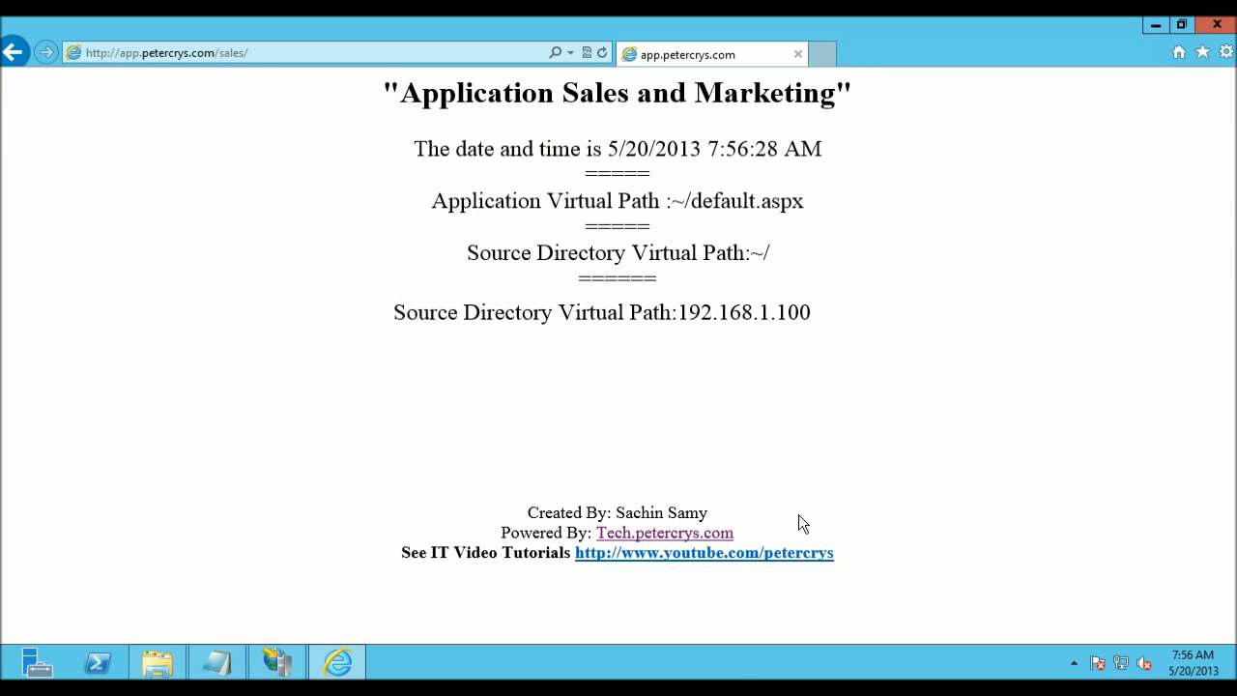
right_click(731, 671)
left_click(866, 384)
left_click(1219, 29)
Start the tech.petercrys.com application pool and the tech.petercrys.com website.
left_click(389, 499)
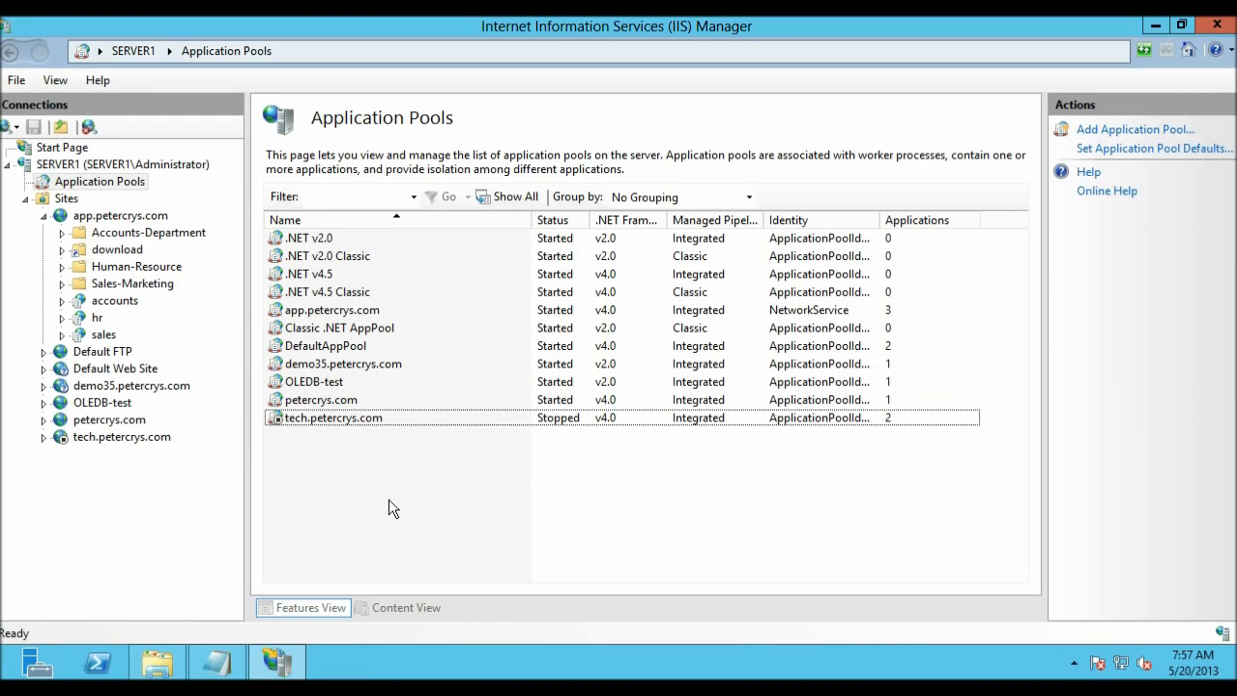
left_click(289, 420)
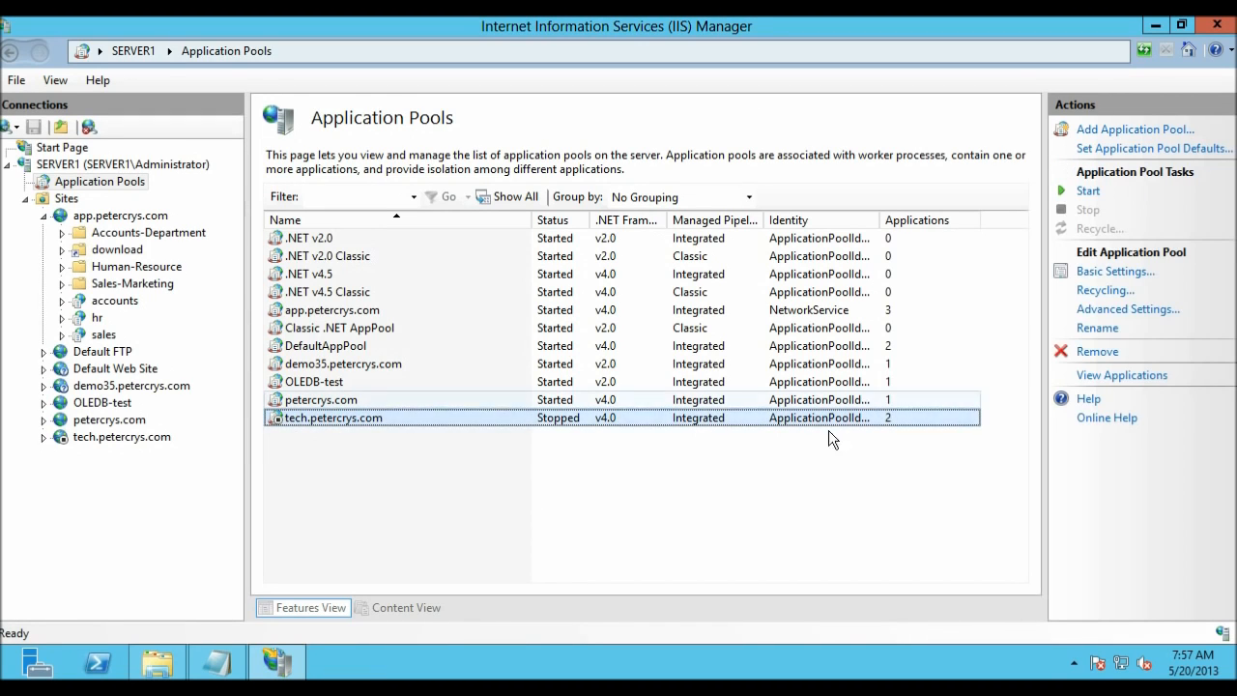
left_click(1087, 191)
left_click(139, 439)
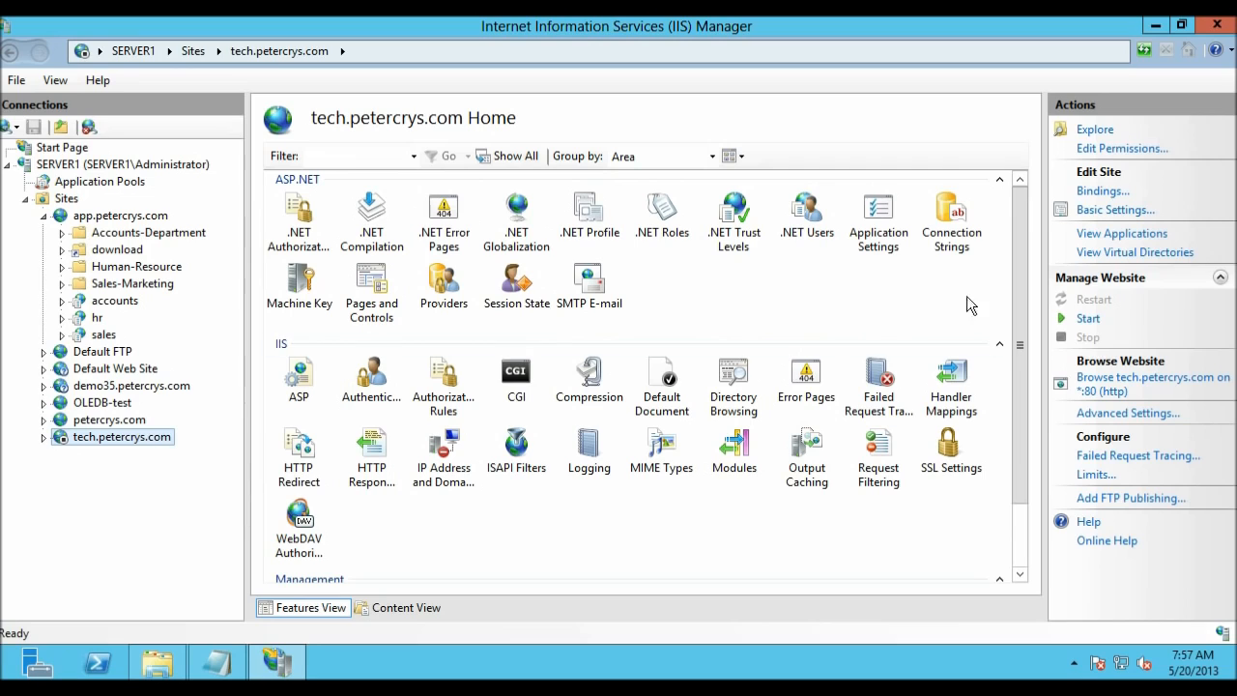
left_click(1084, 319)
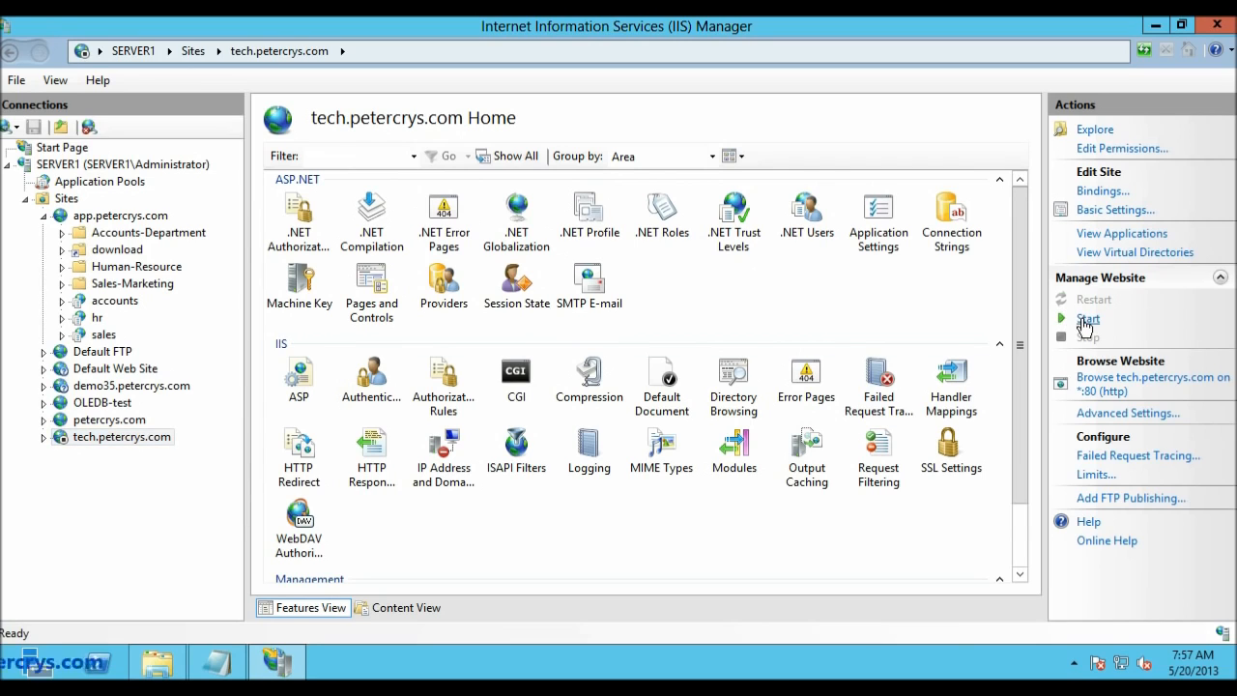
Review the second task in the Read Me Info.txt notes about separate application pools, then return to IIS Manager.
left_click(87, 306)
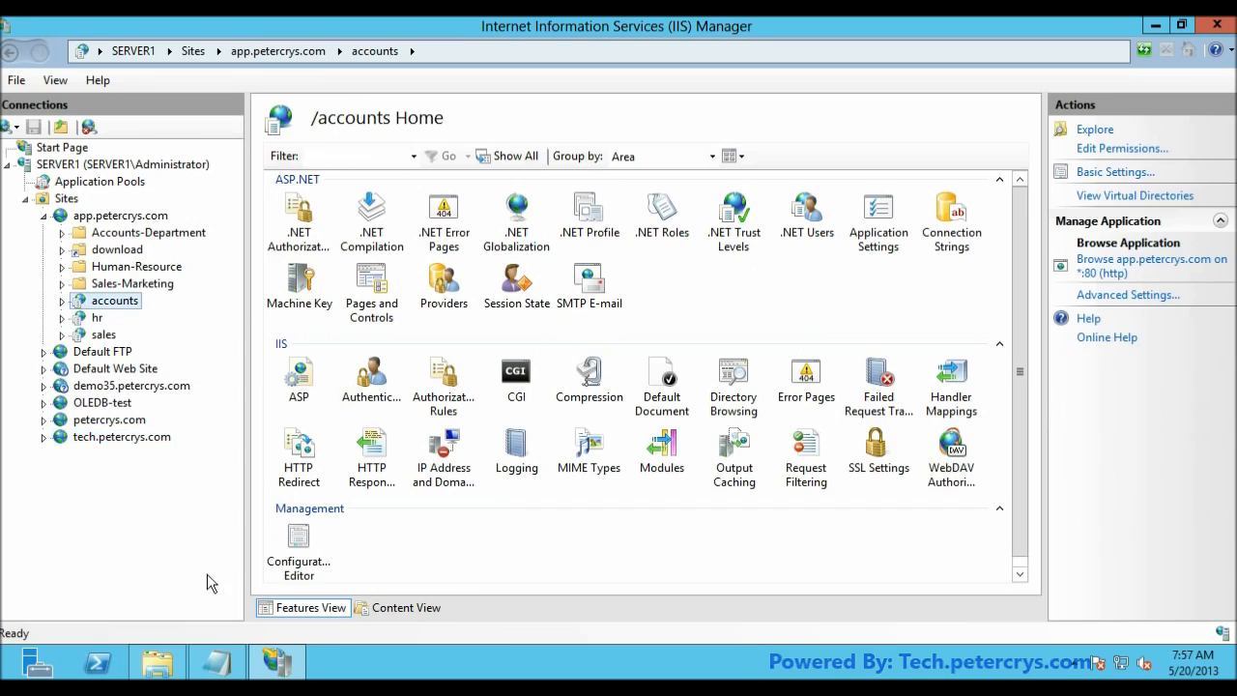
left_click(217, 663)
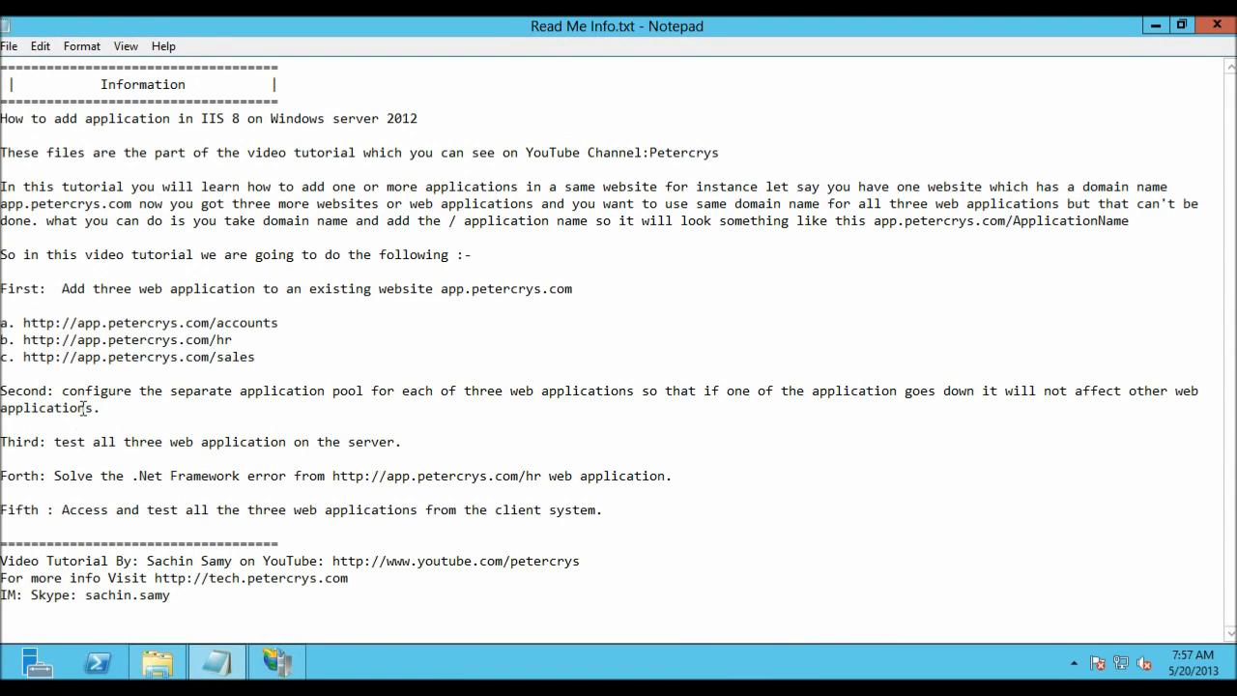
left_click_drag(93, 392, 177, 417)
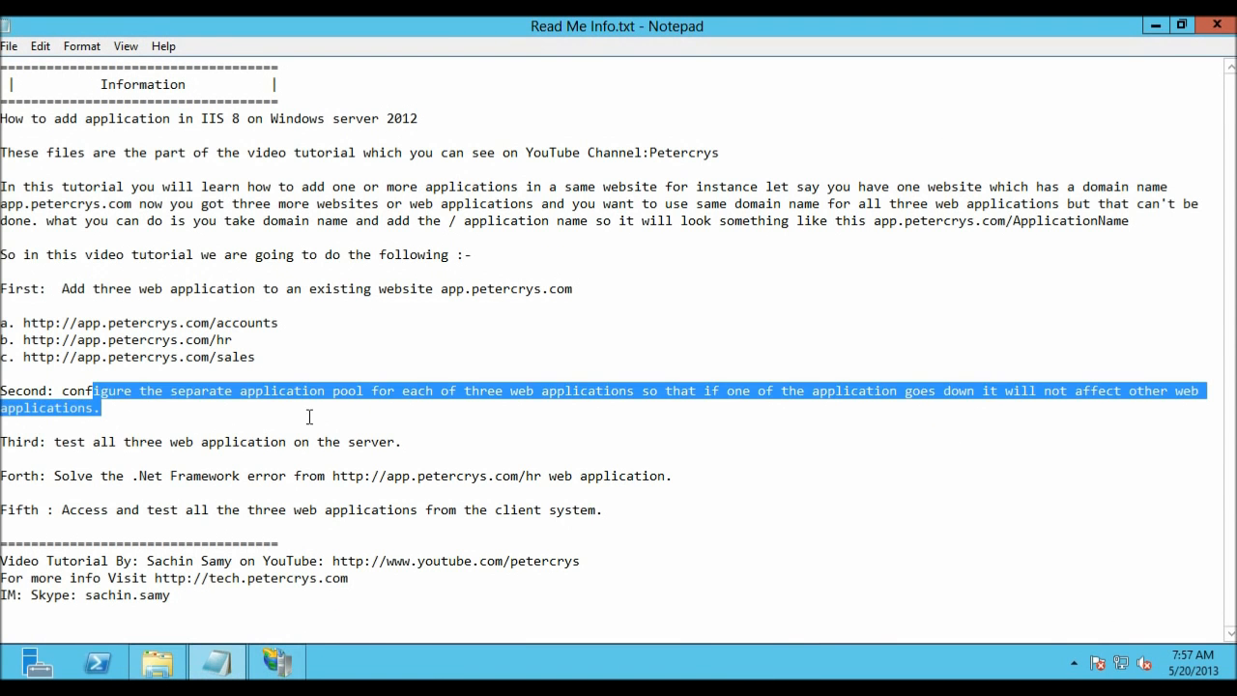
left_click(1155, 25)
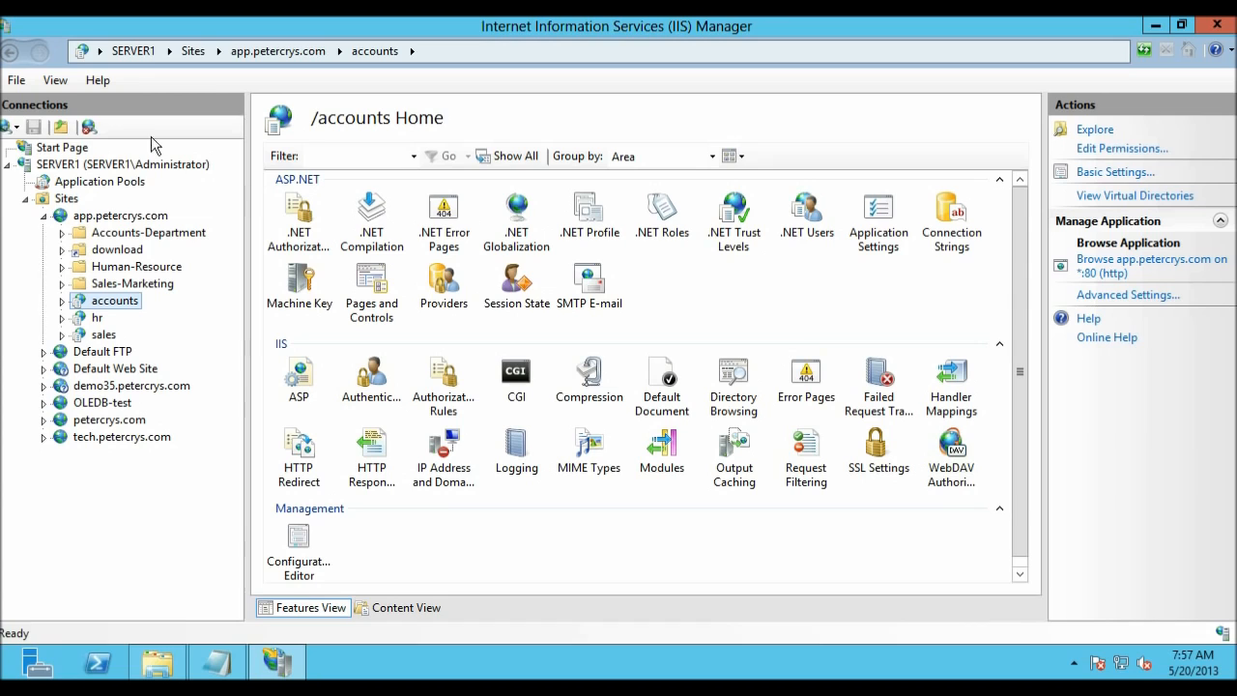
Add an application pool named accounts with .NET Framework v4.0.30319, Integrated pipeline mode and immediate start.
left_click(123, 185)
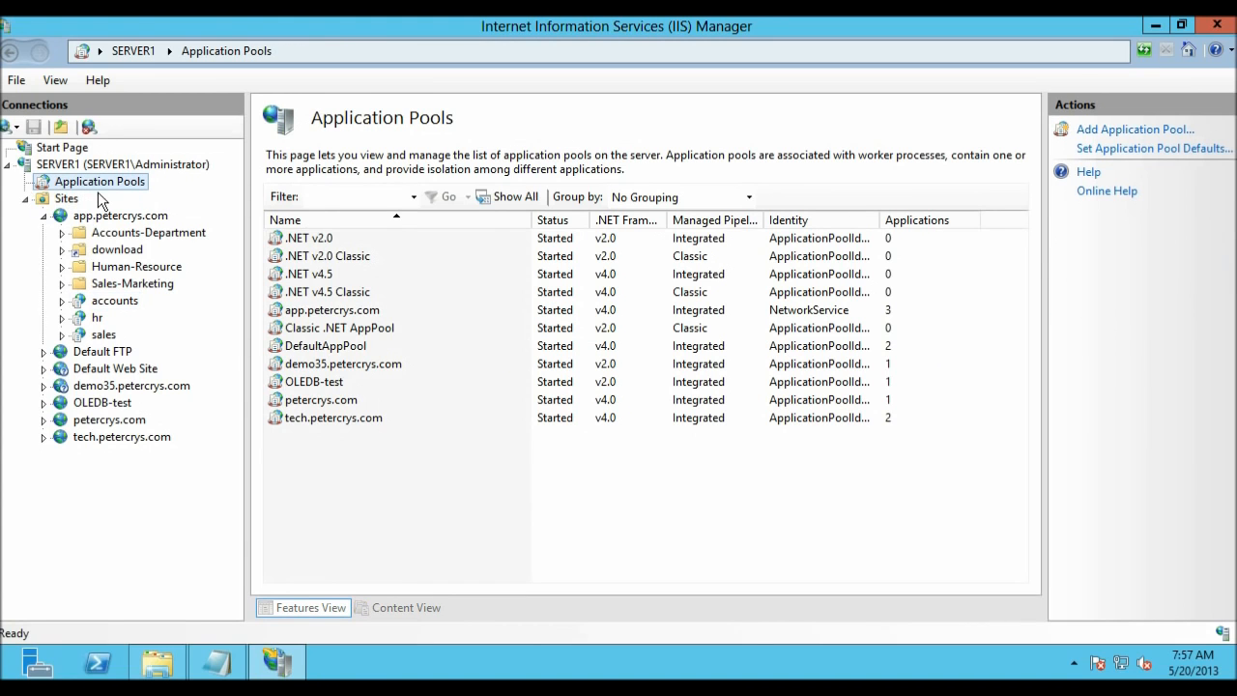
right_click(98, 187)
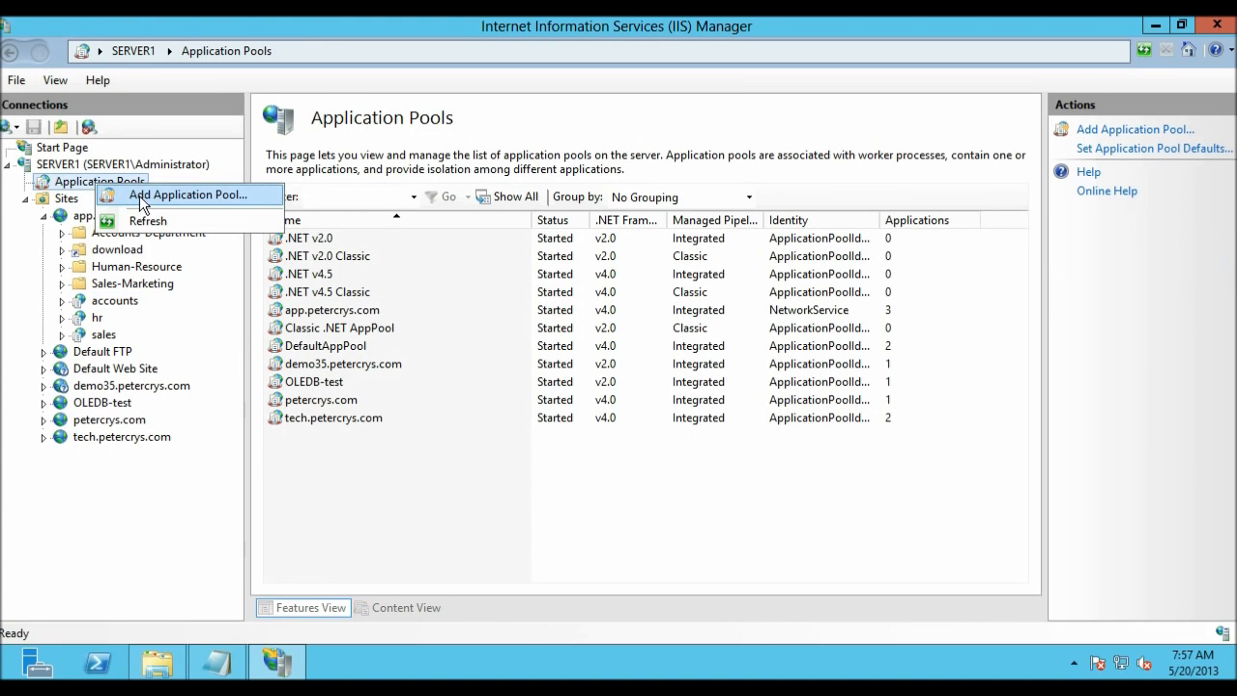
left_click(142, 196)
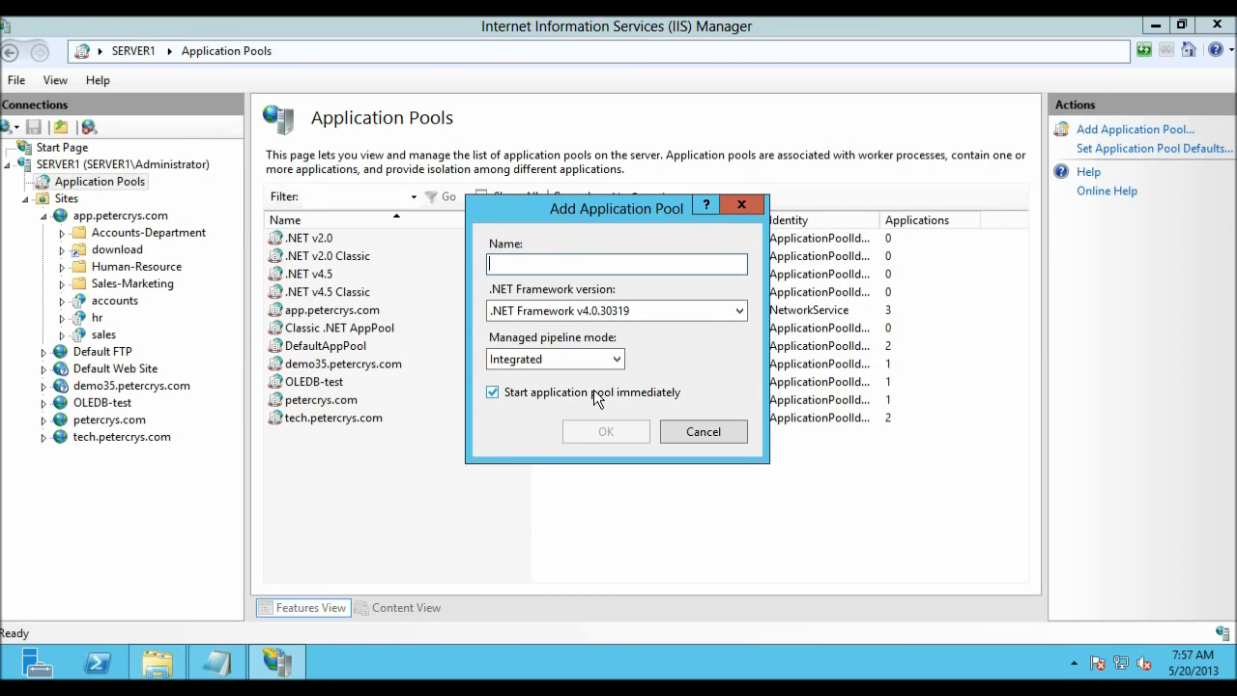
type("accounts")
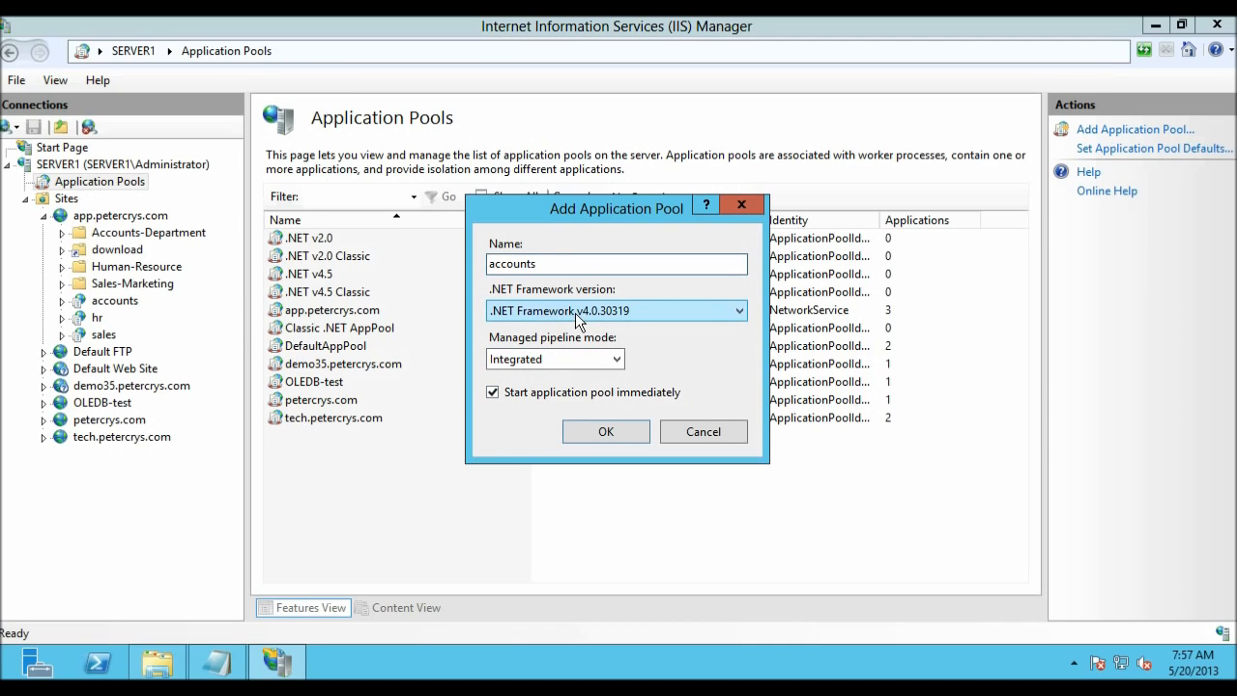
left_click(611, 432)
Add an application pool named hr with .NET Framework v4.0.30319, Integrated pipeline mode and immediate start.
right_click(128, 188)
left_click(167, 203)
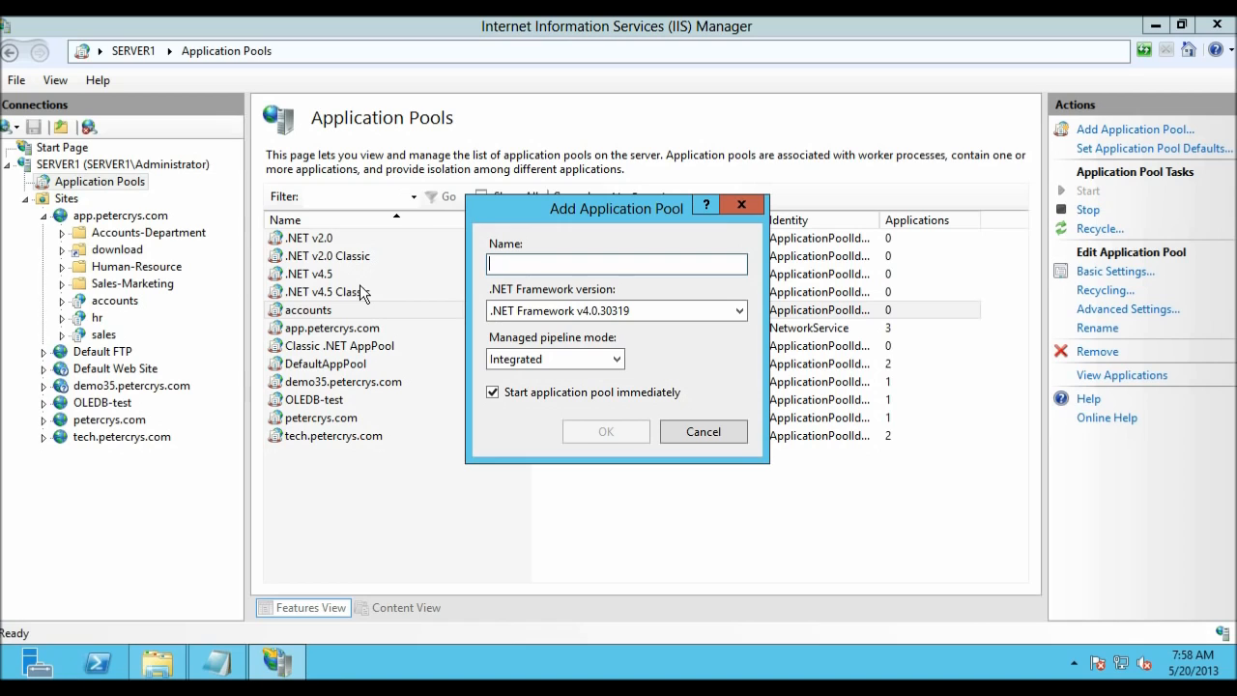
type("hr")
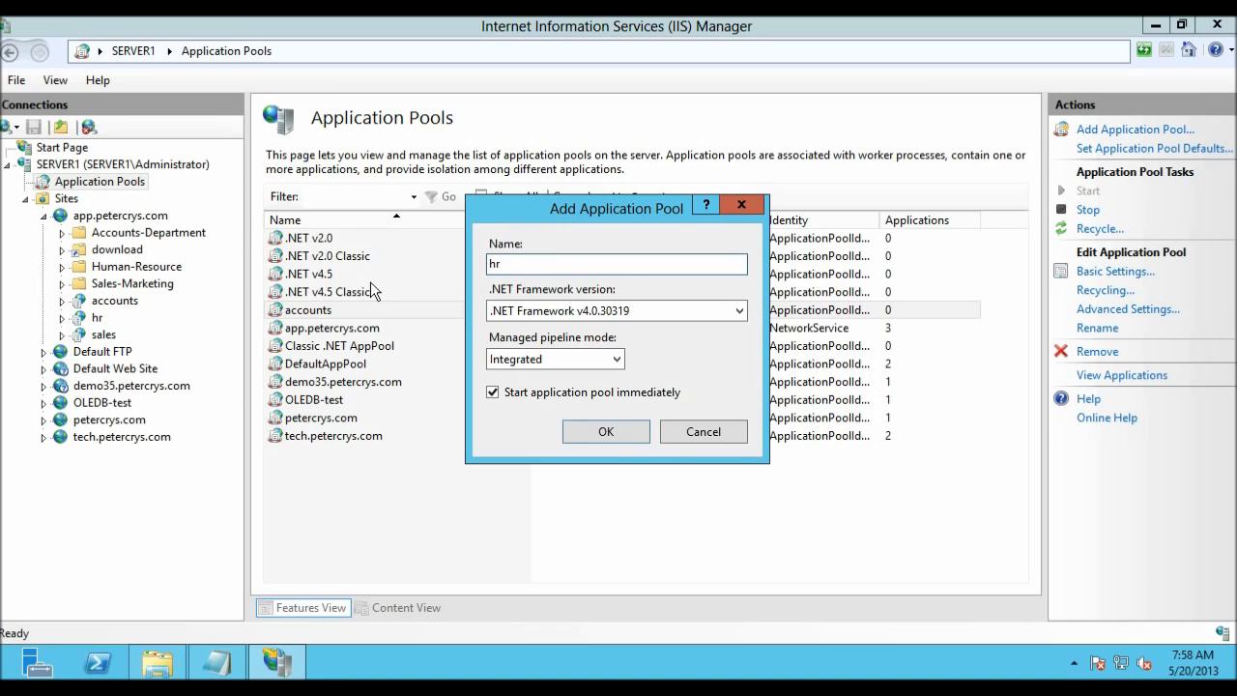
left_click(605, 435)
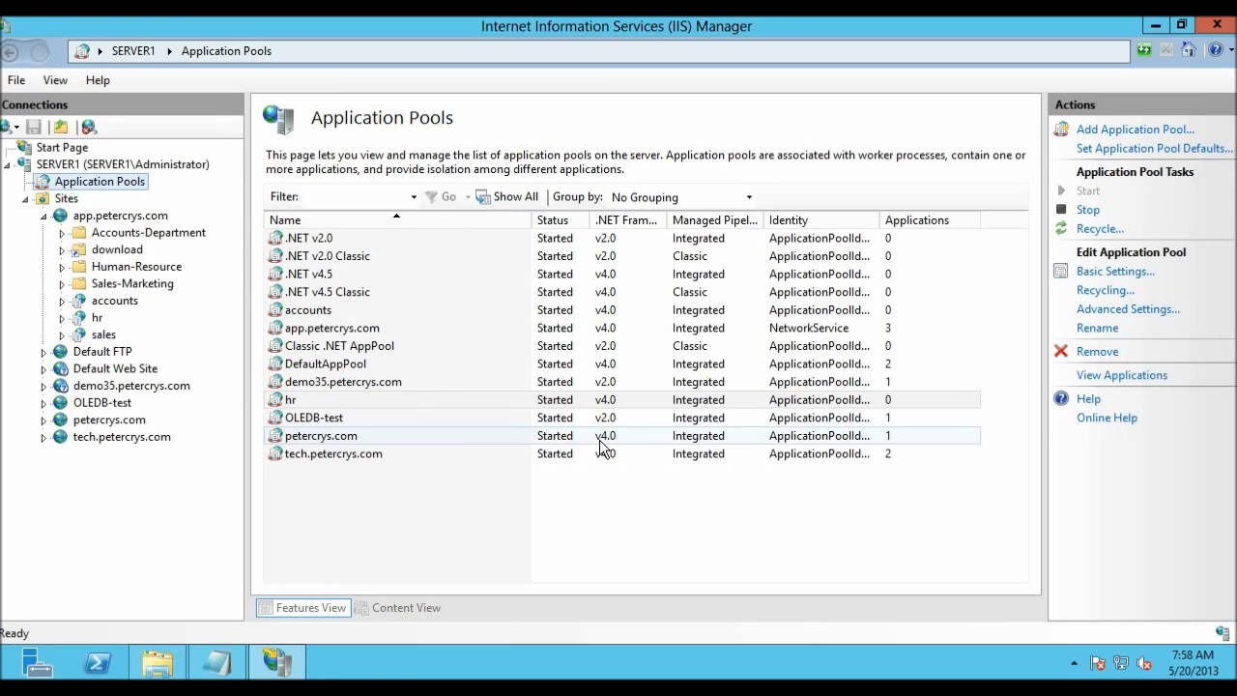
Add an application pool named sales with .NET Framework v4.0.30319 and Integrated pipeline mode, and check the new pools in the list.
right_click(88, 185)
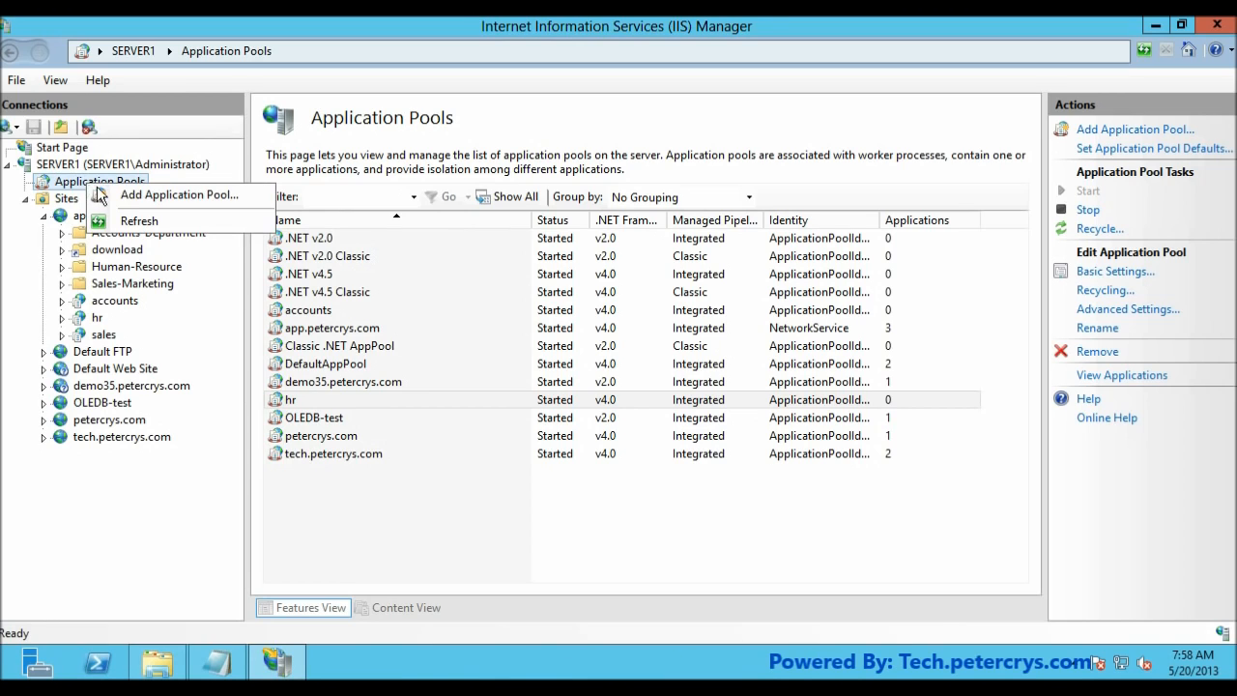
left_click(105, 195)
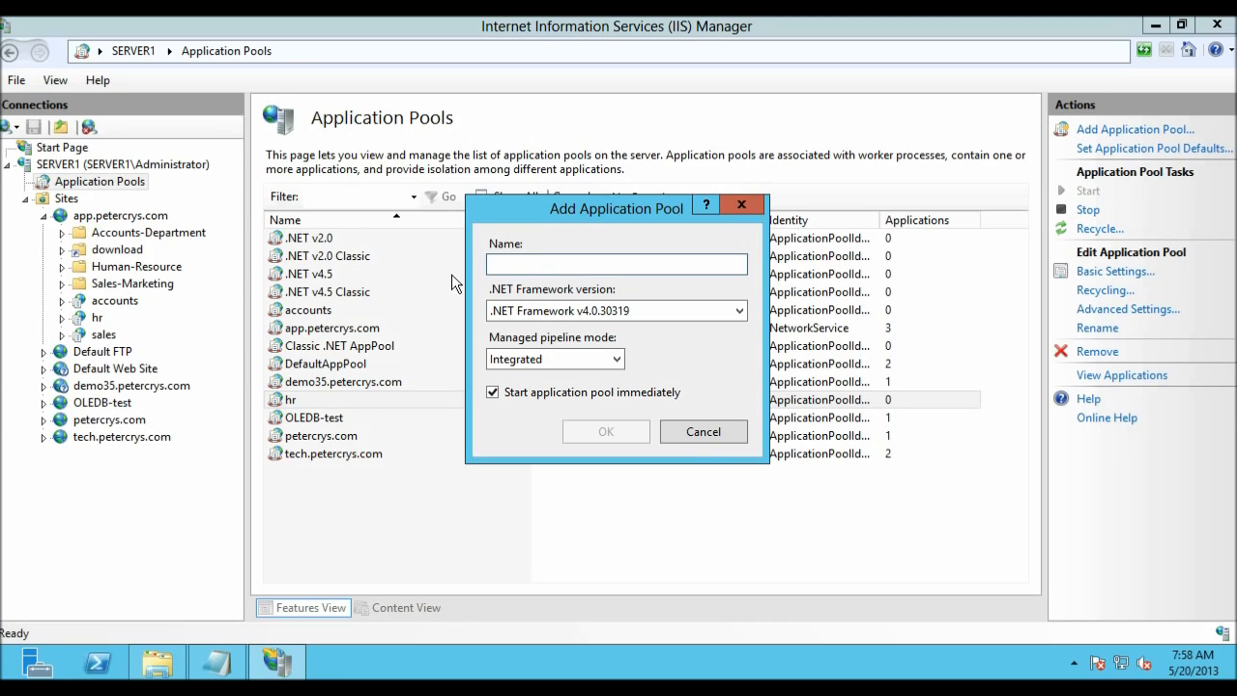
type("sales")
left_click(614, 433)
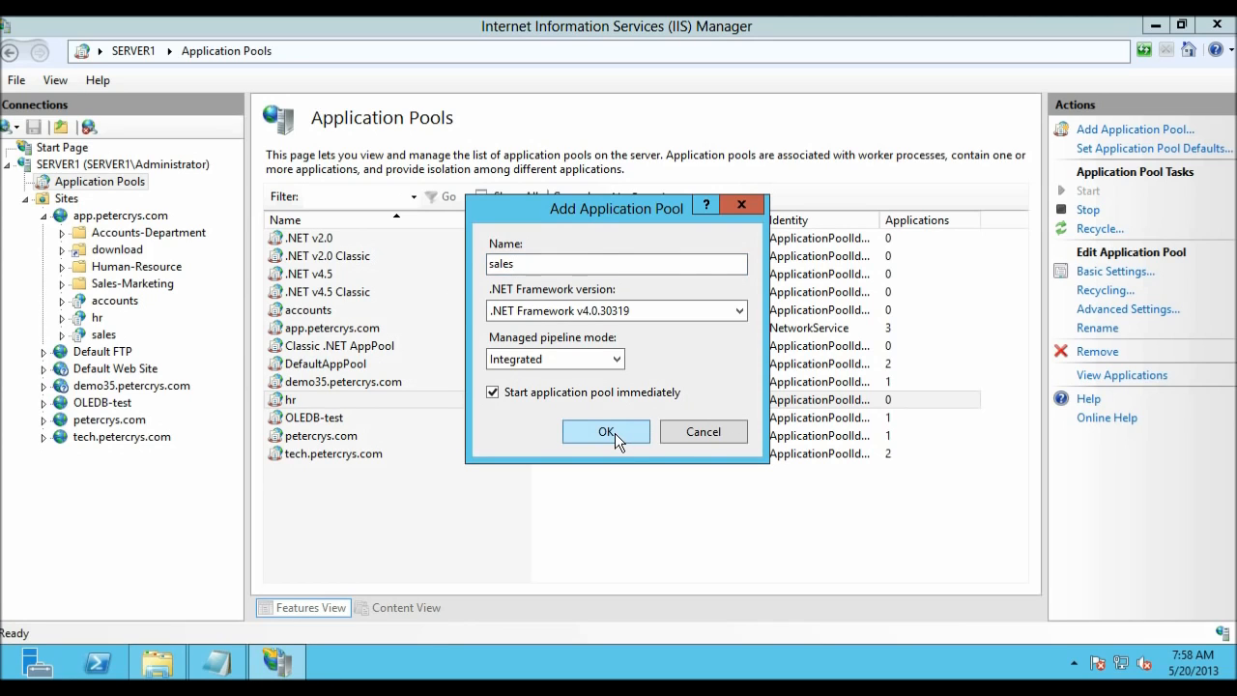
left_click(309, 453)
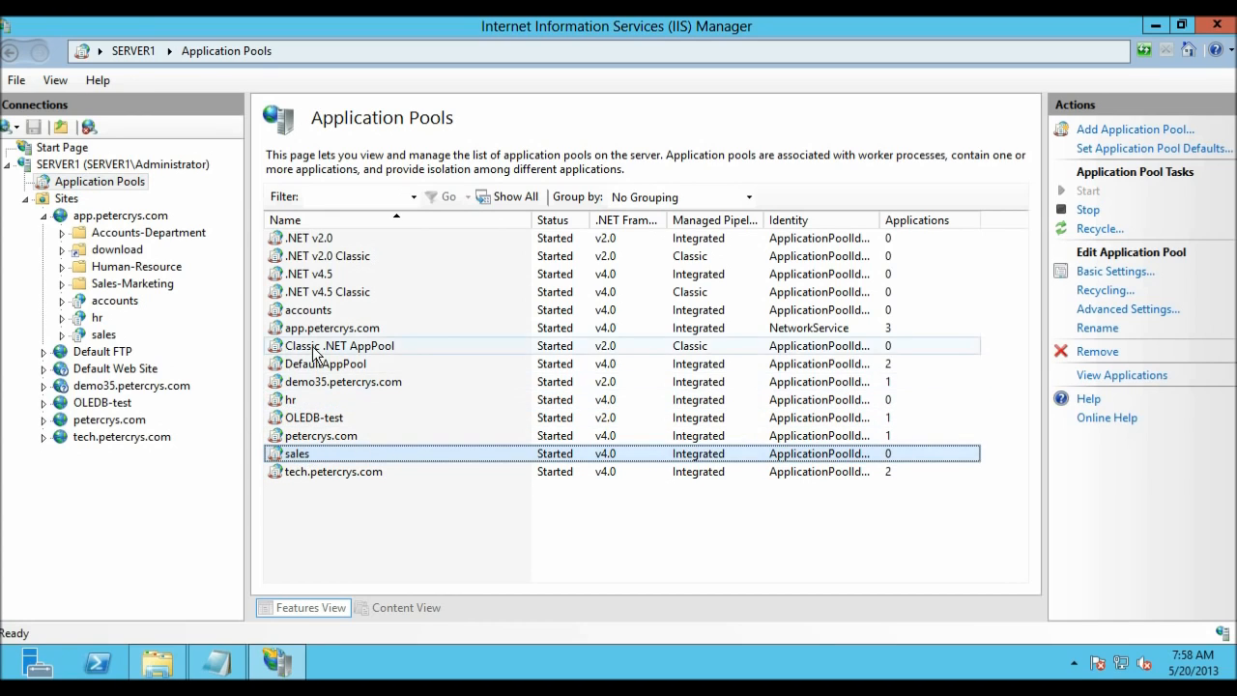
left_click(313, 316)
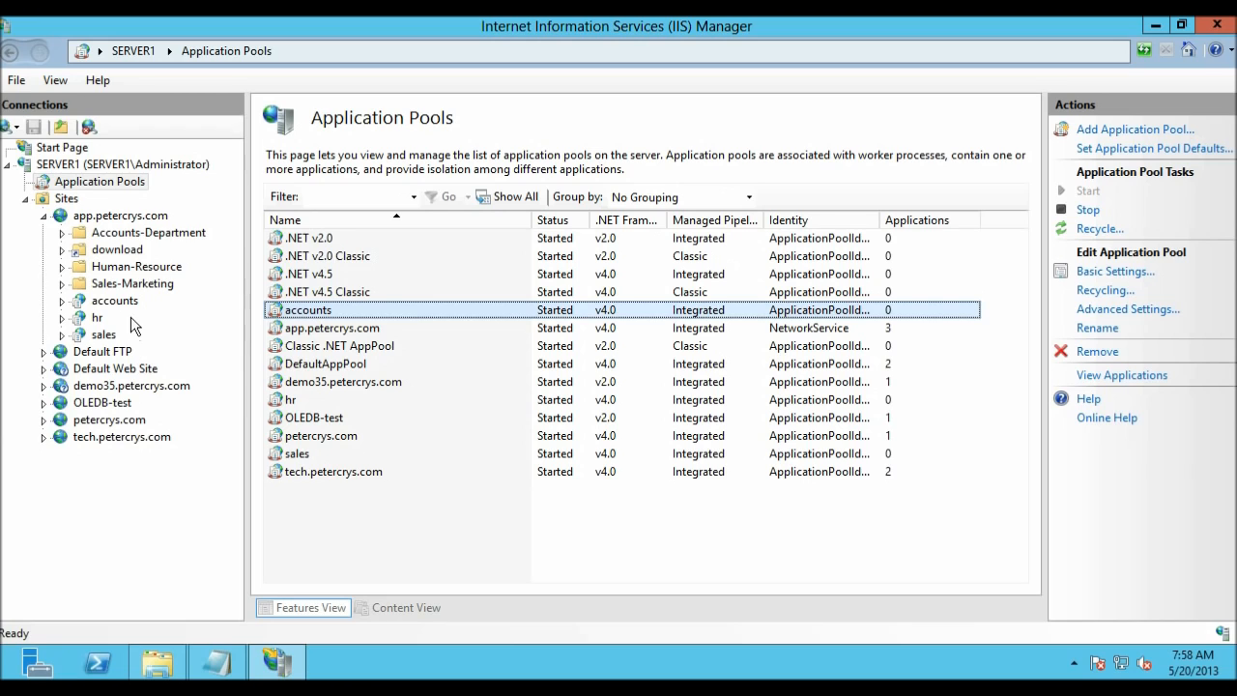
Assign the accounts application under app.petercrys.com to the accounts application pool in its advanced settings.
left_click(97, 217)
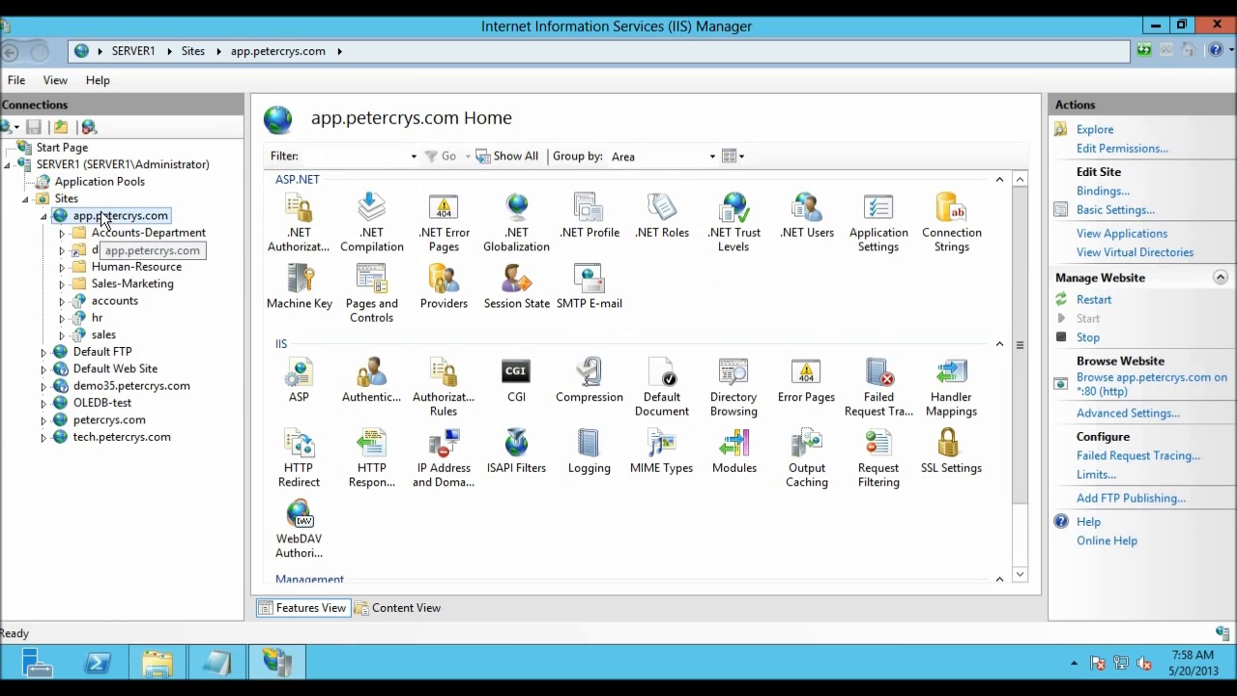
left_click(116, 302)
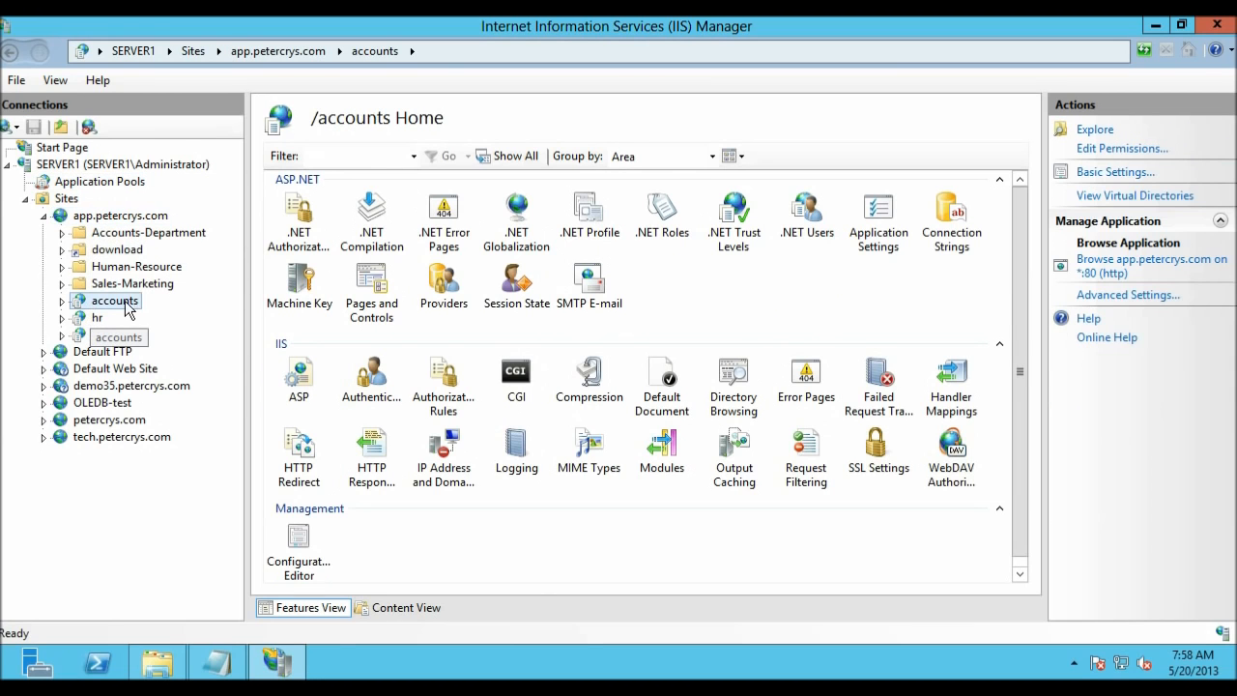
left_click(1101, 295)
left_click(697, 140)
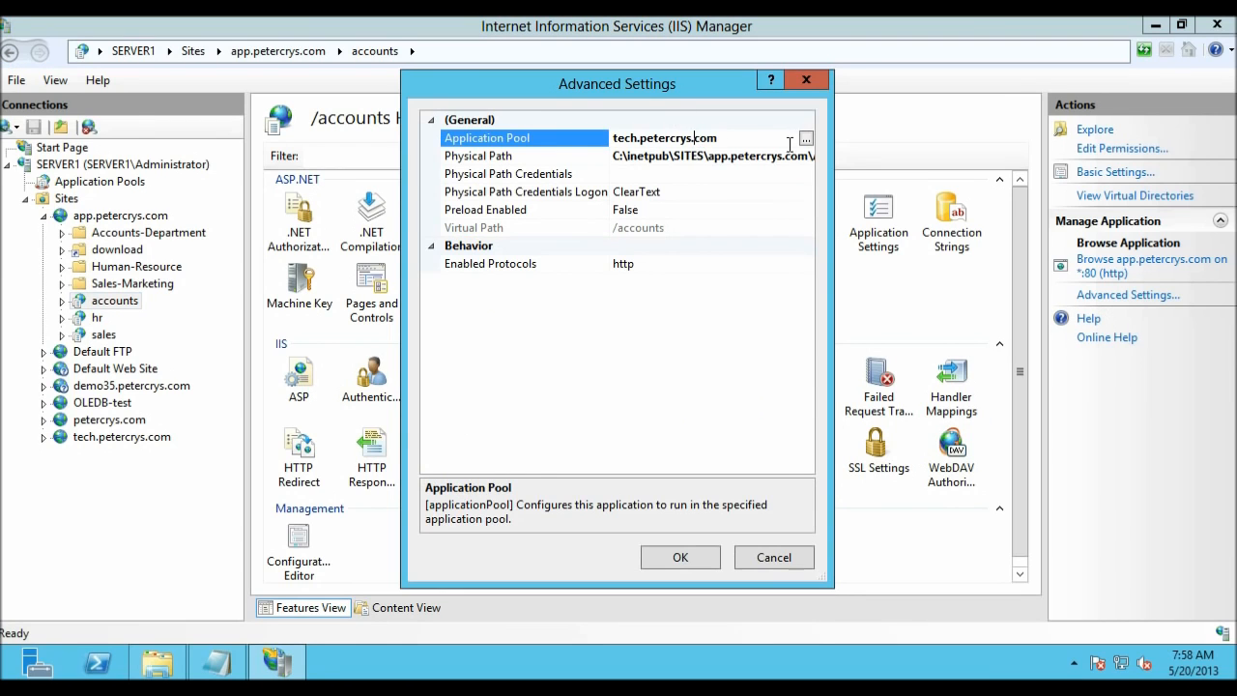
left_click(804, 140)
left_click(751, 289)
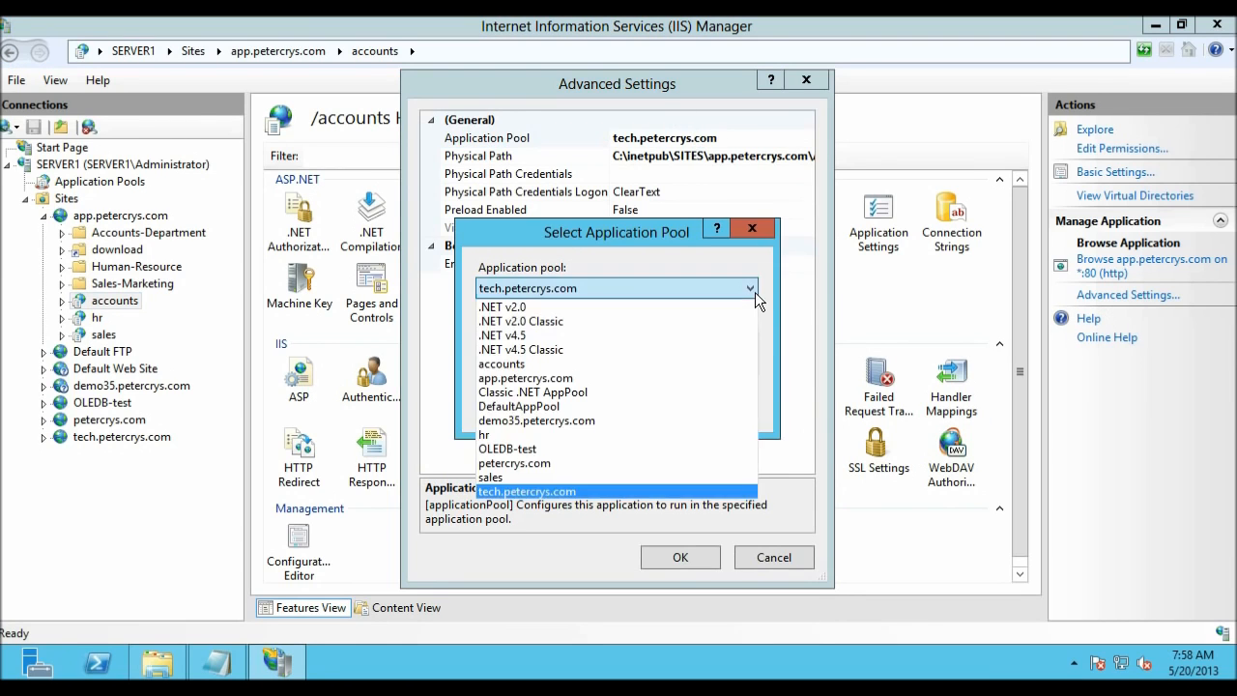
left_click(658, 333)
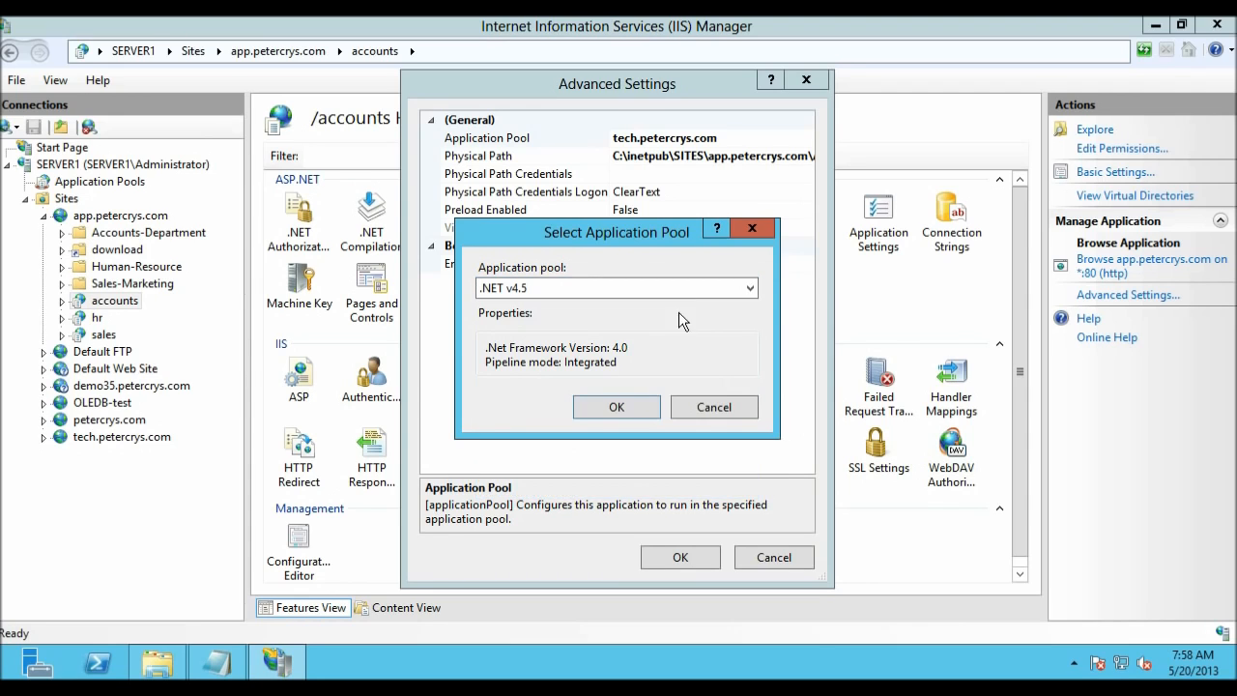
left_click(750, 288)
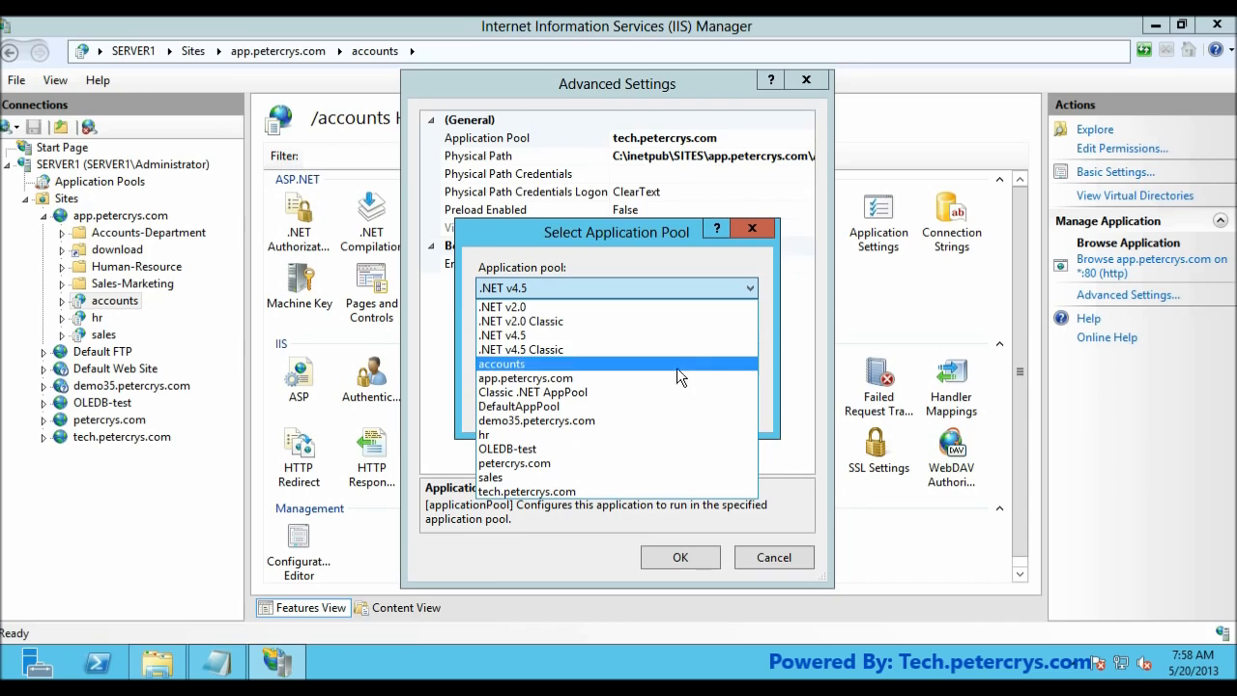
left_click(610, 363)
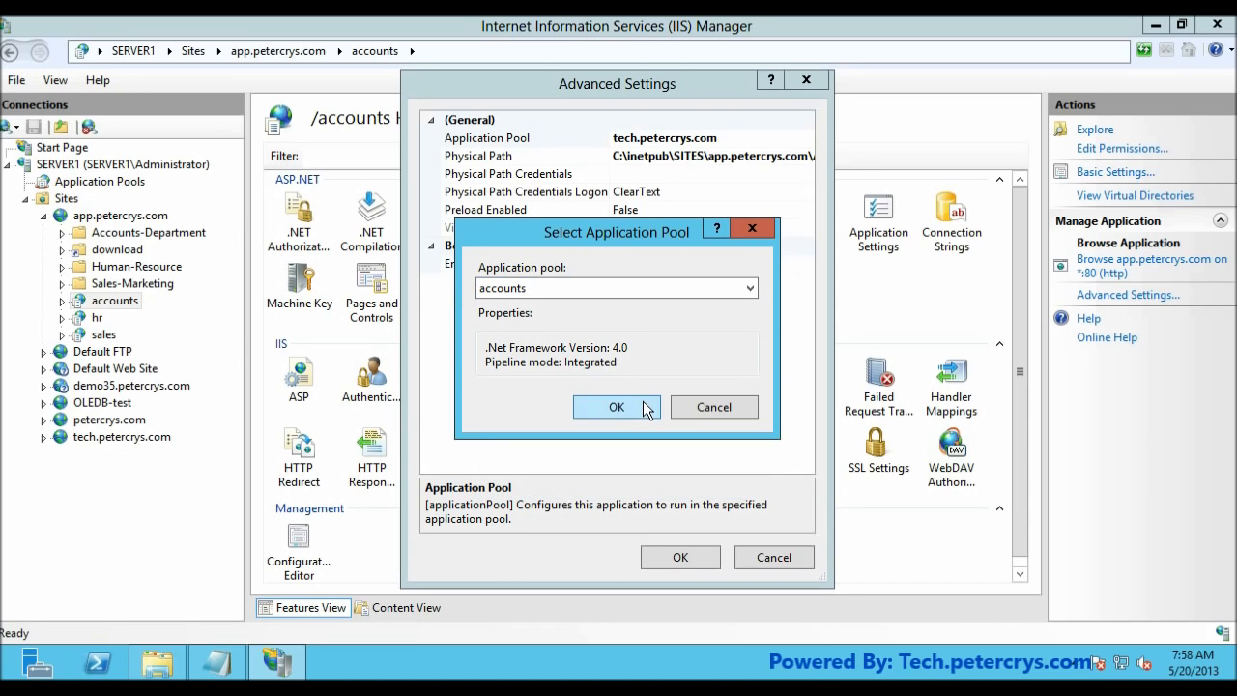
left_click(644, 404)
left_click(680, 556)
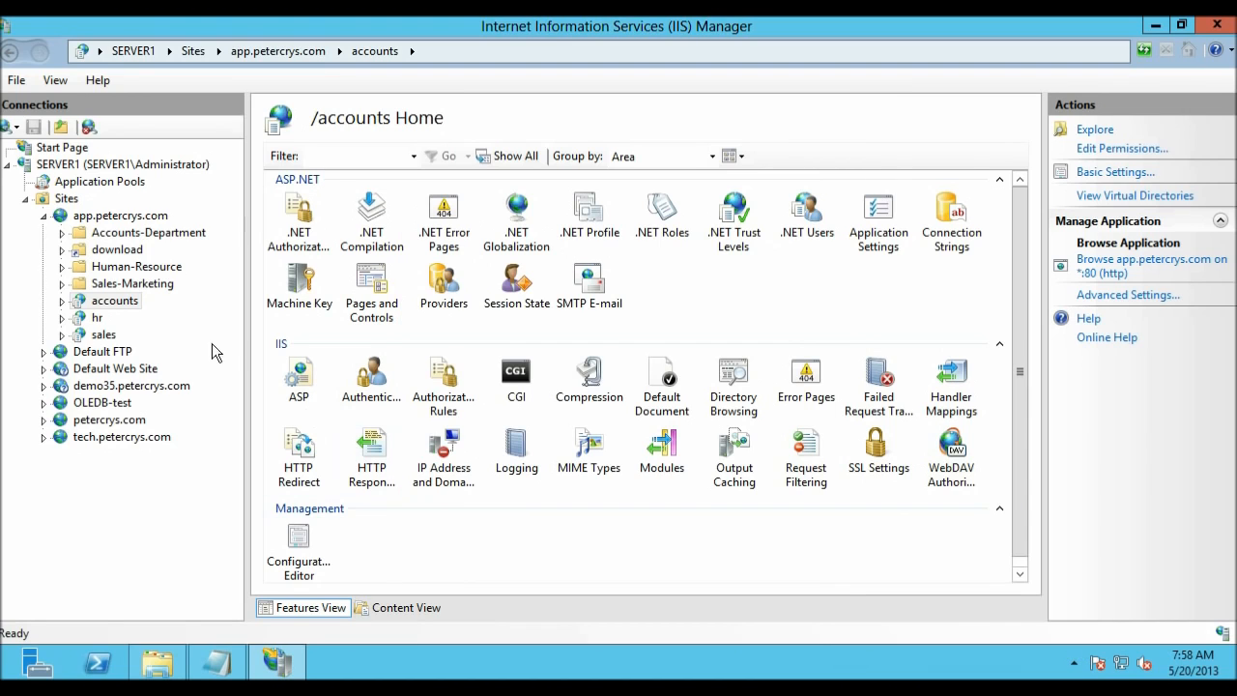
Browse the hr application under app.petercrys.com on port 80, and close the browser page.
left_click(97, 318)
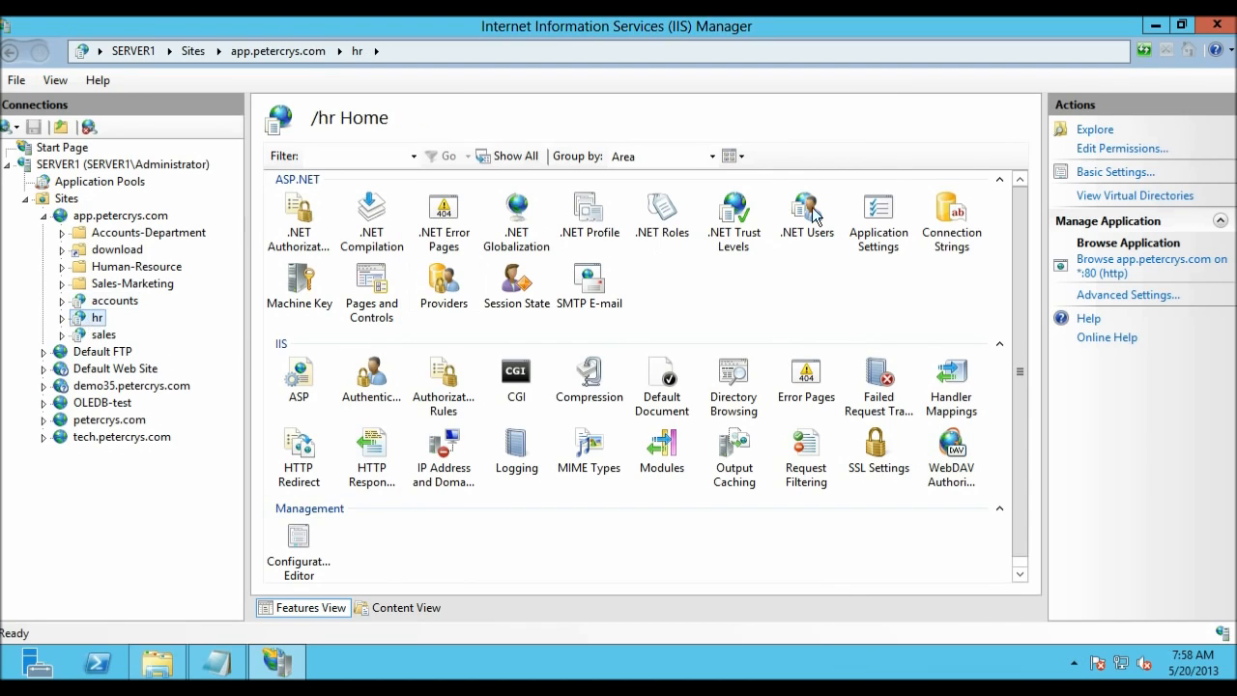
left_click(1136, 264)
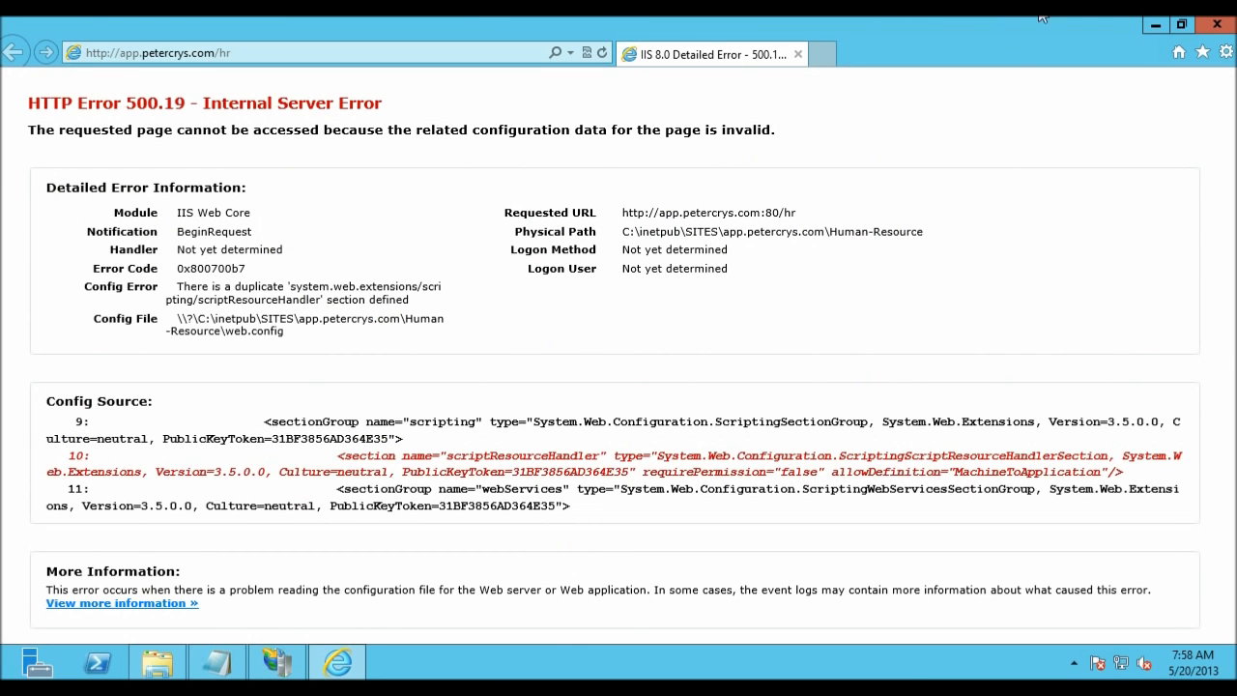
left_click(1227, 27)
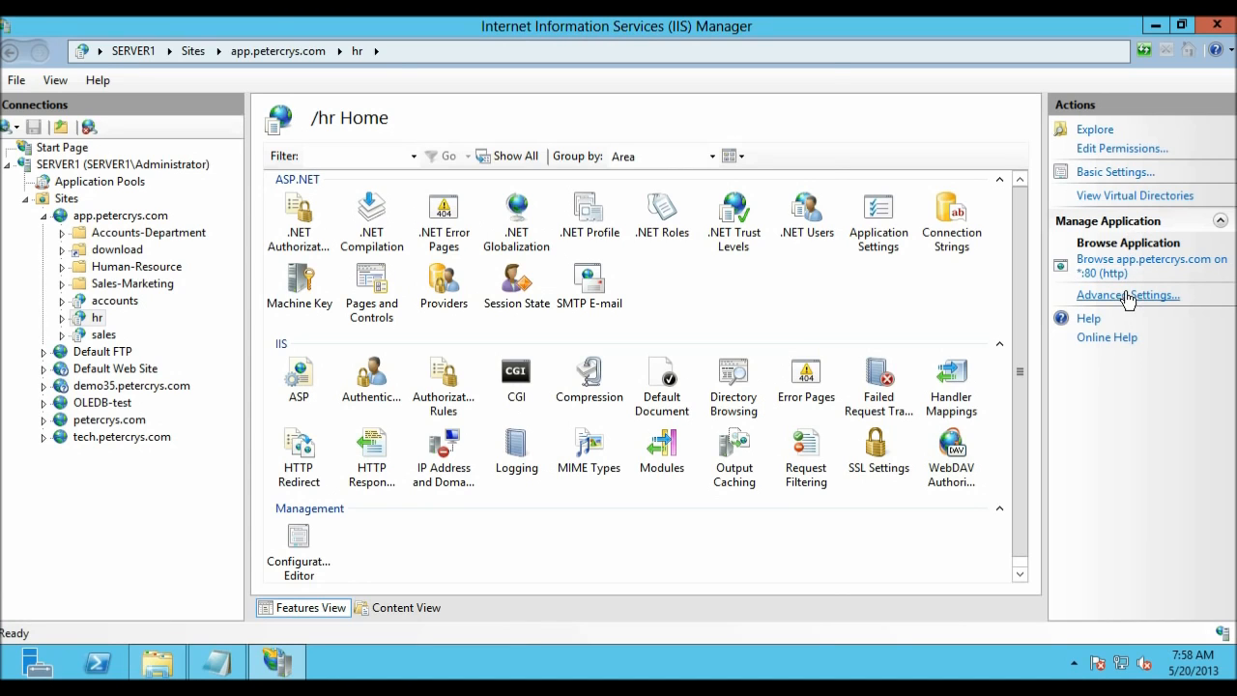
Assign the hr application to the hr application pool in its advanced settings, and check the assignment.
left_click(1127, 296)
left_click(746, 139)
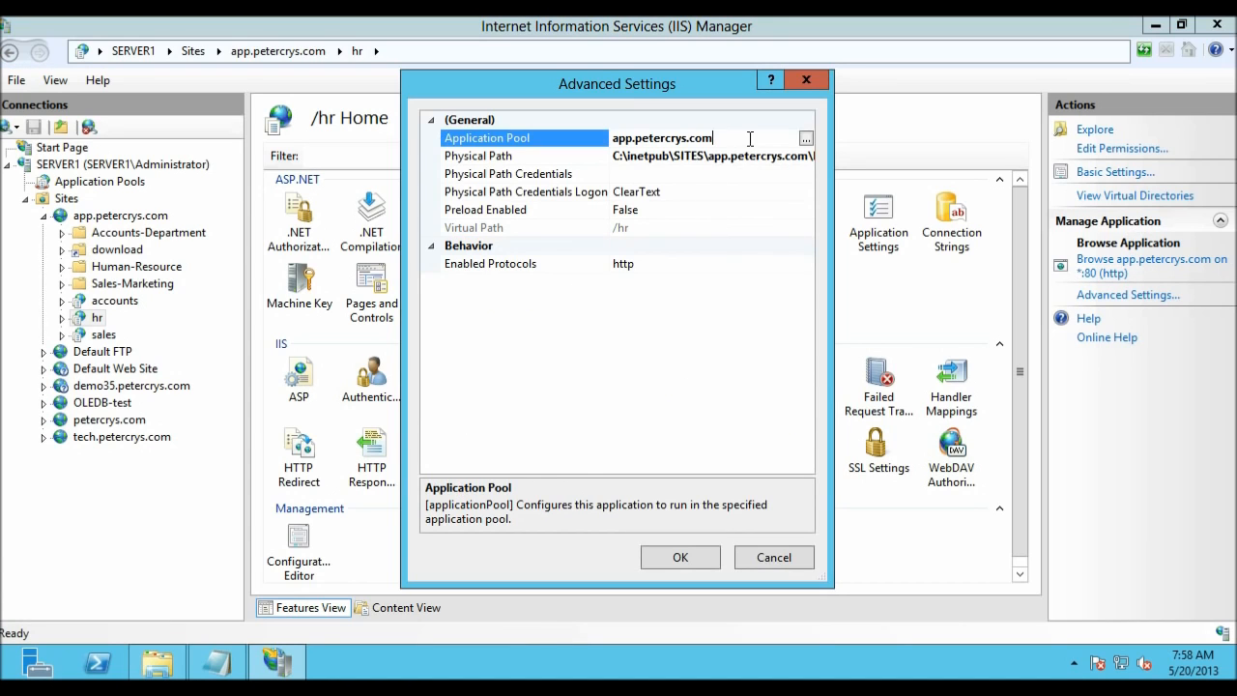
left_click(806, 139)
left_click(750, 288)
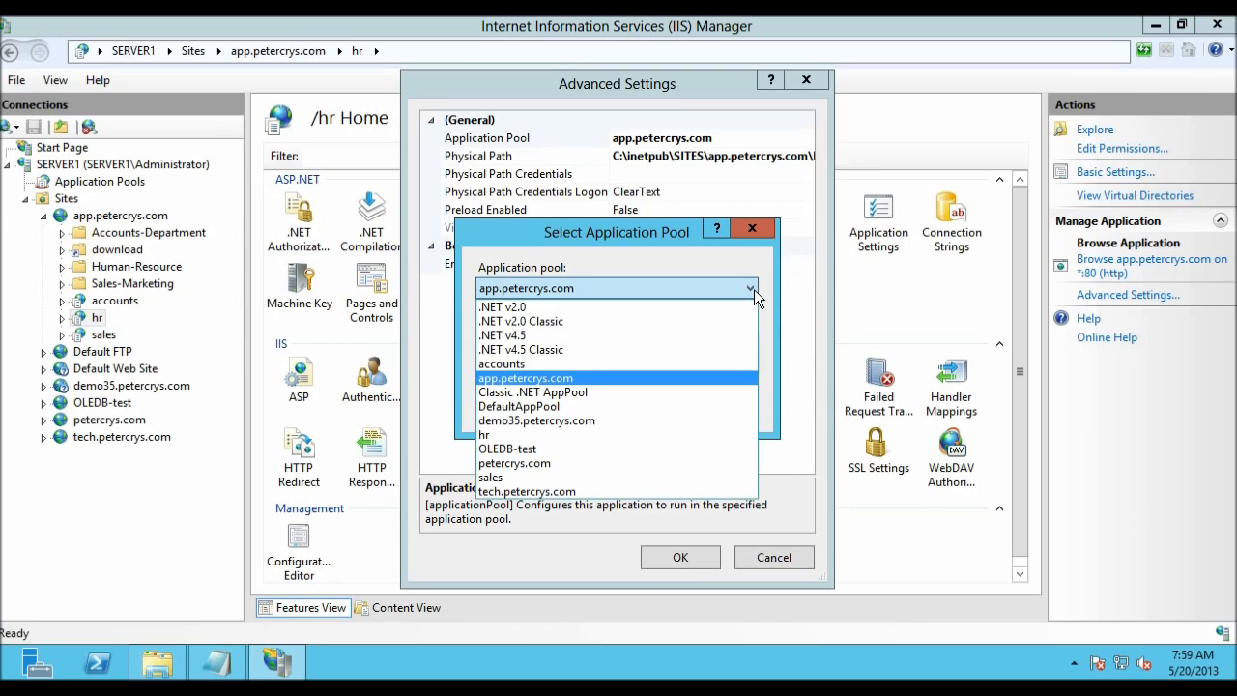
left_click(657, 436)
key("Return")
left_click(687, 552)
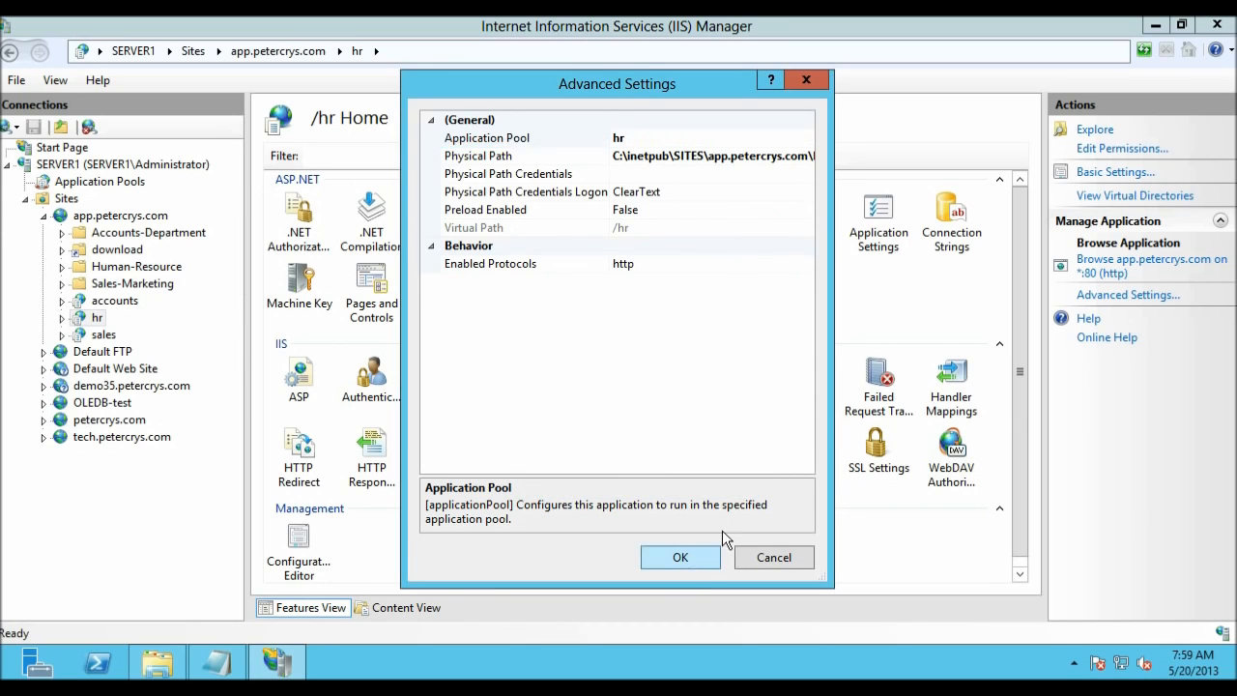
left_click(1123, 298)
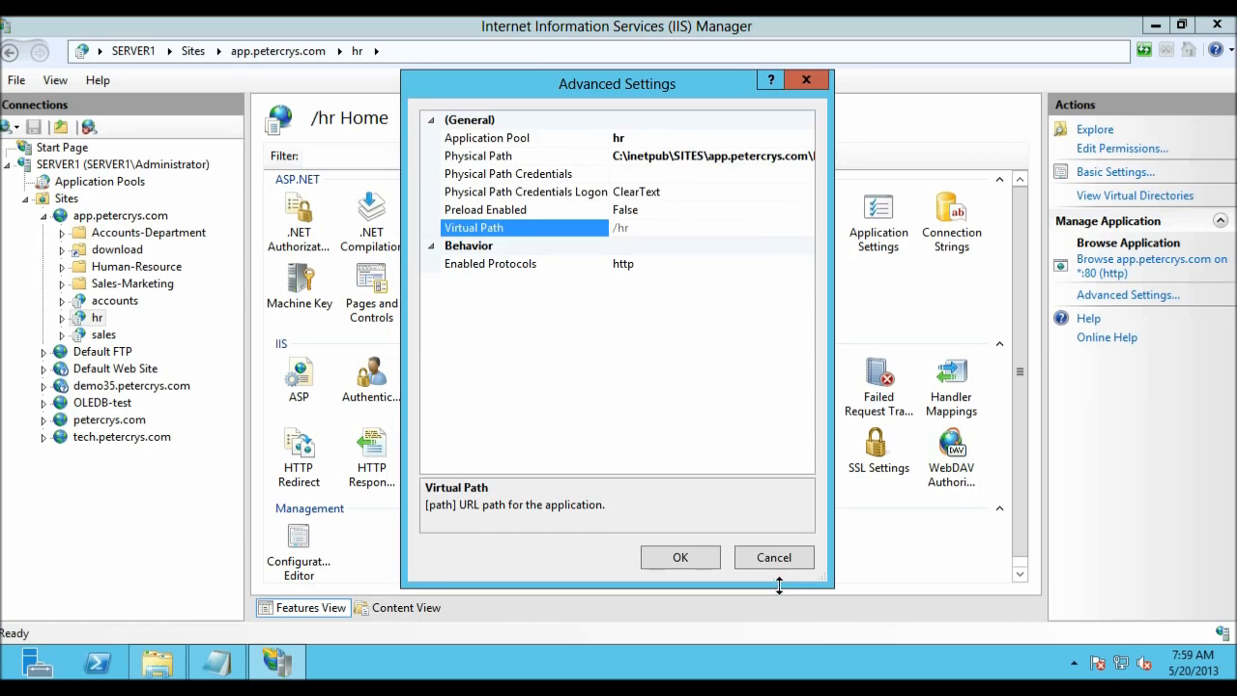
left_click(770, 570)
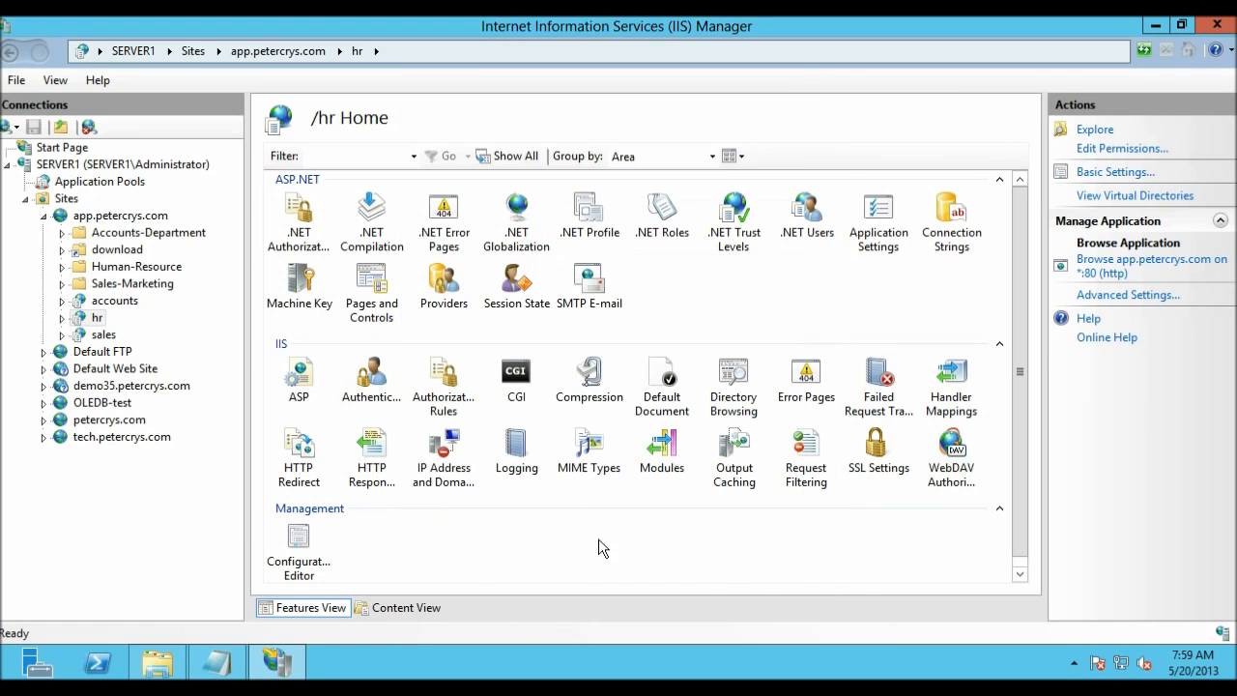
Assign the sales application under app.petercrys.com to the sales application pool in its advanced settings.
left_click(103, 334)
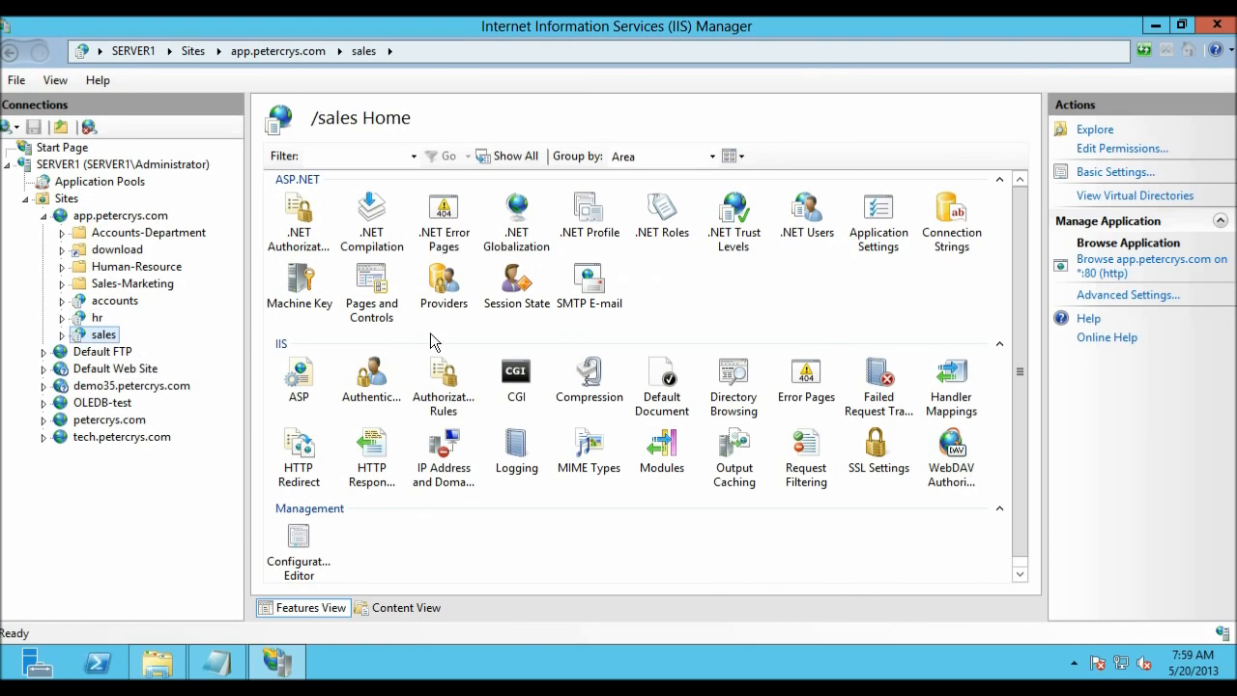
left_click(1145, 306)
left_click(737, 138)
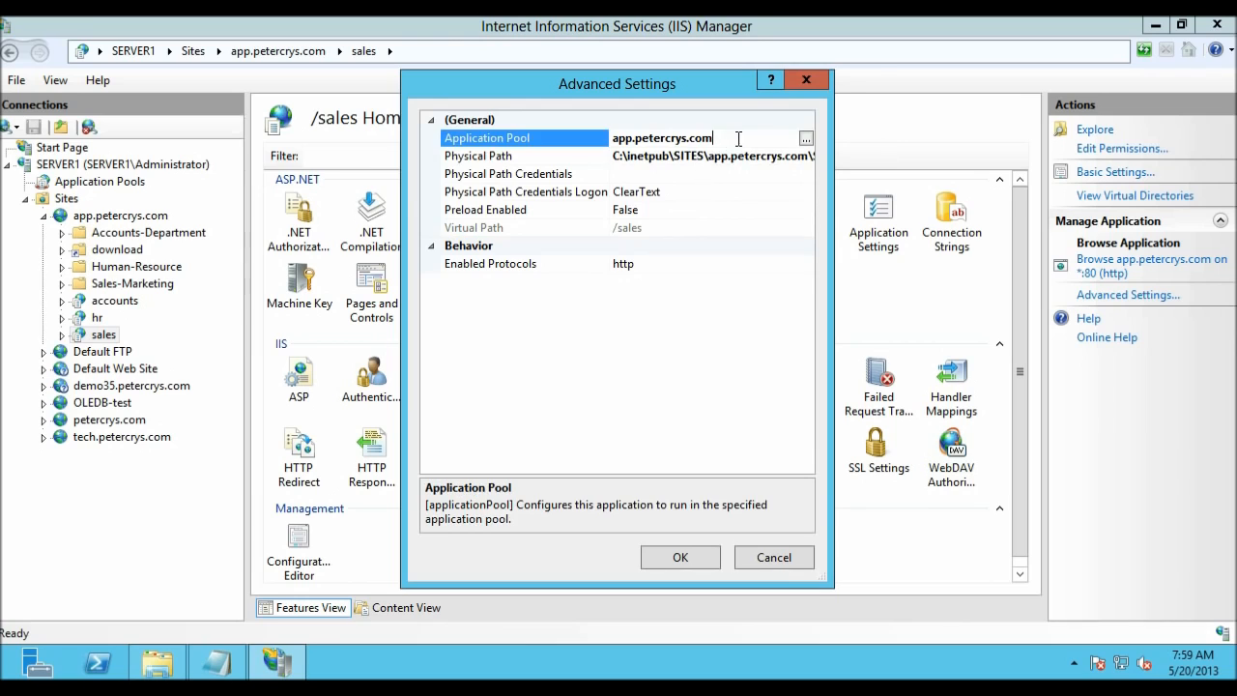
left_click(805, 139)
left_click(718, 285)
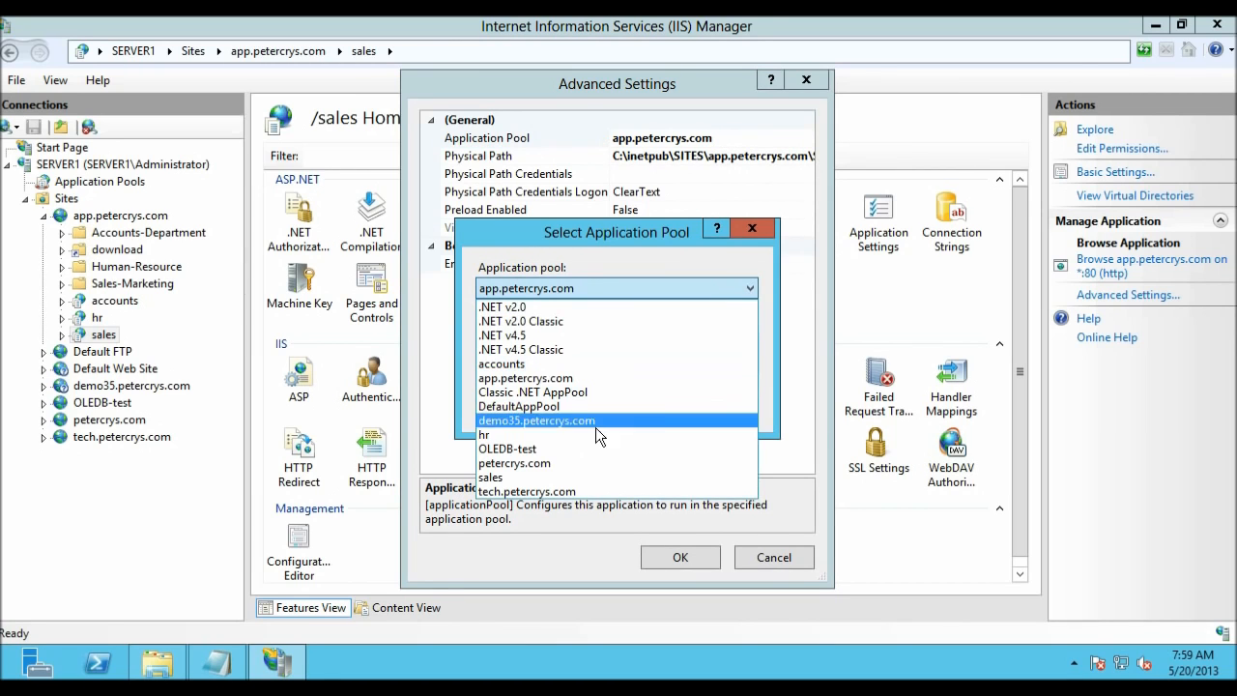
left_click(551, 476)
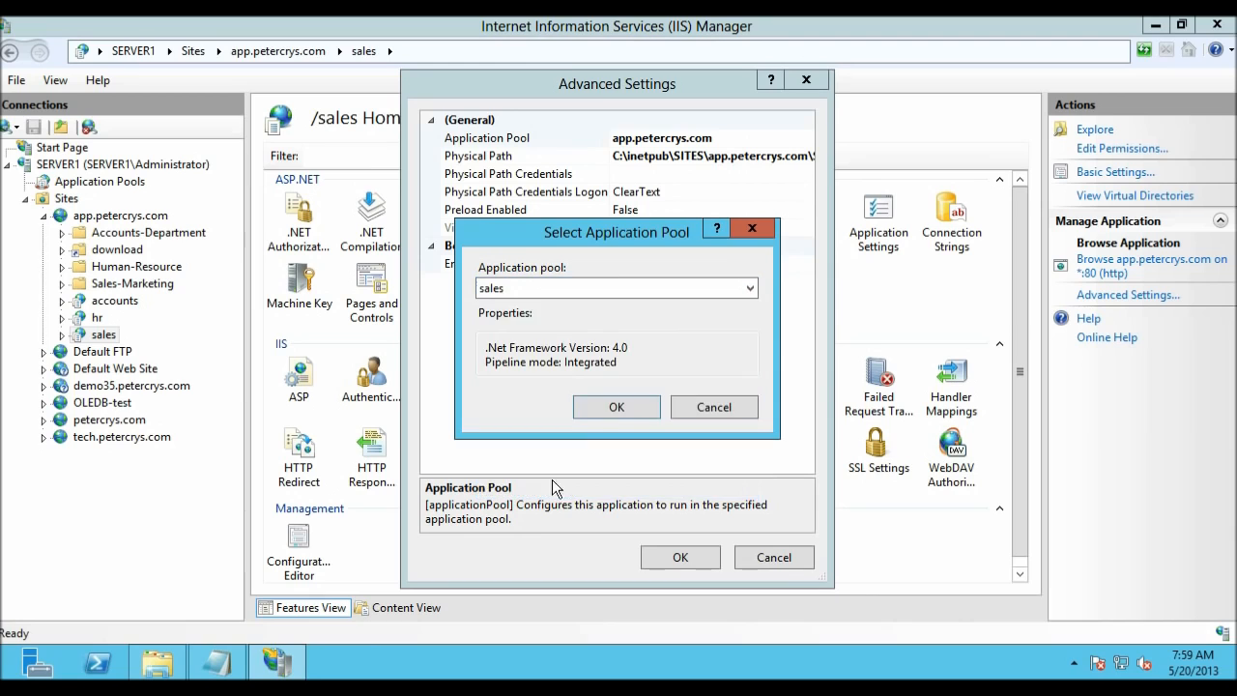
left_click(615, 407)
left_click(670, 558)
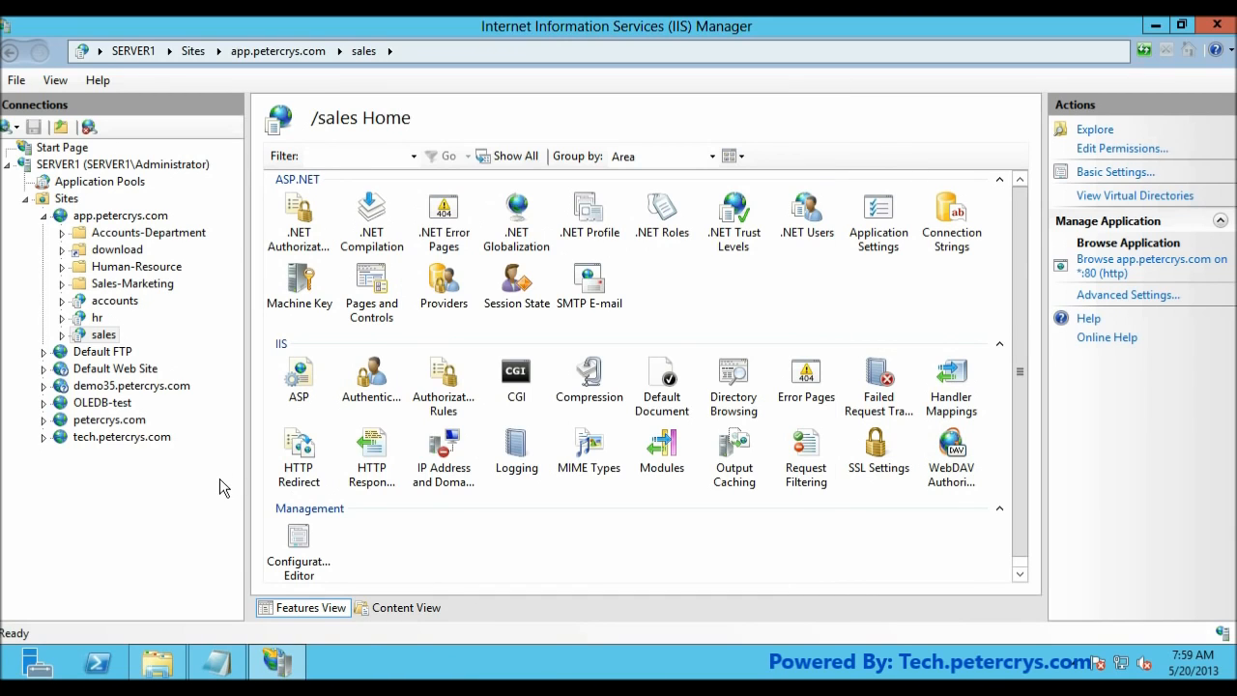
left_click(96, 302)
left_click(97, 317)
left_click(101, 334)
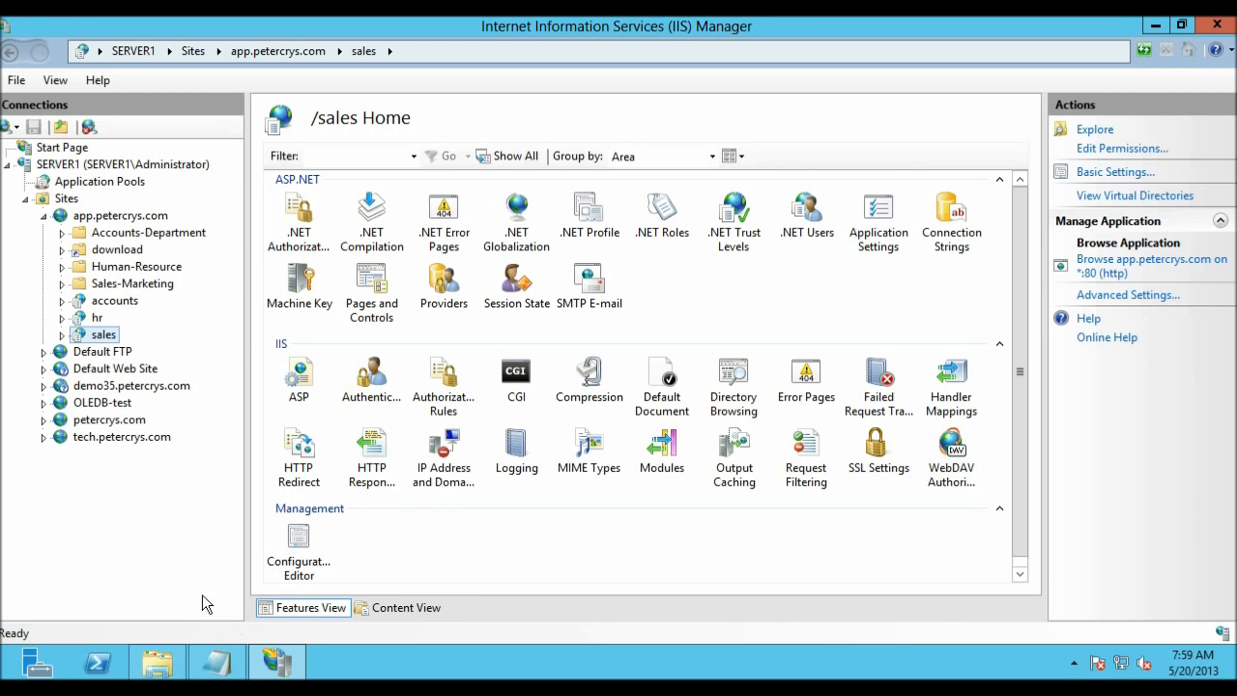
Test app.petercrys.com/accounts, app.petercrys.com/sales and app.petercrys.com/hr in separate Internet Explorer tabs, and minimize the browser.
key("super")
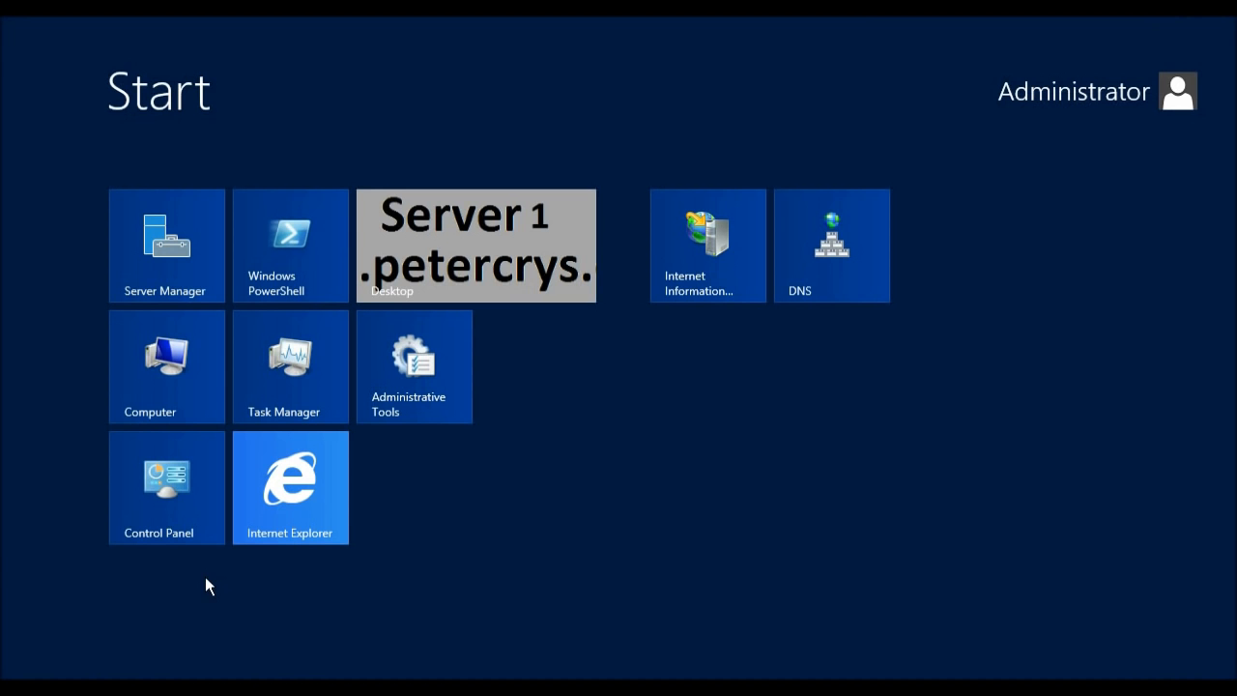
left_click(289, 487)
left_click(461, 60)
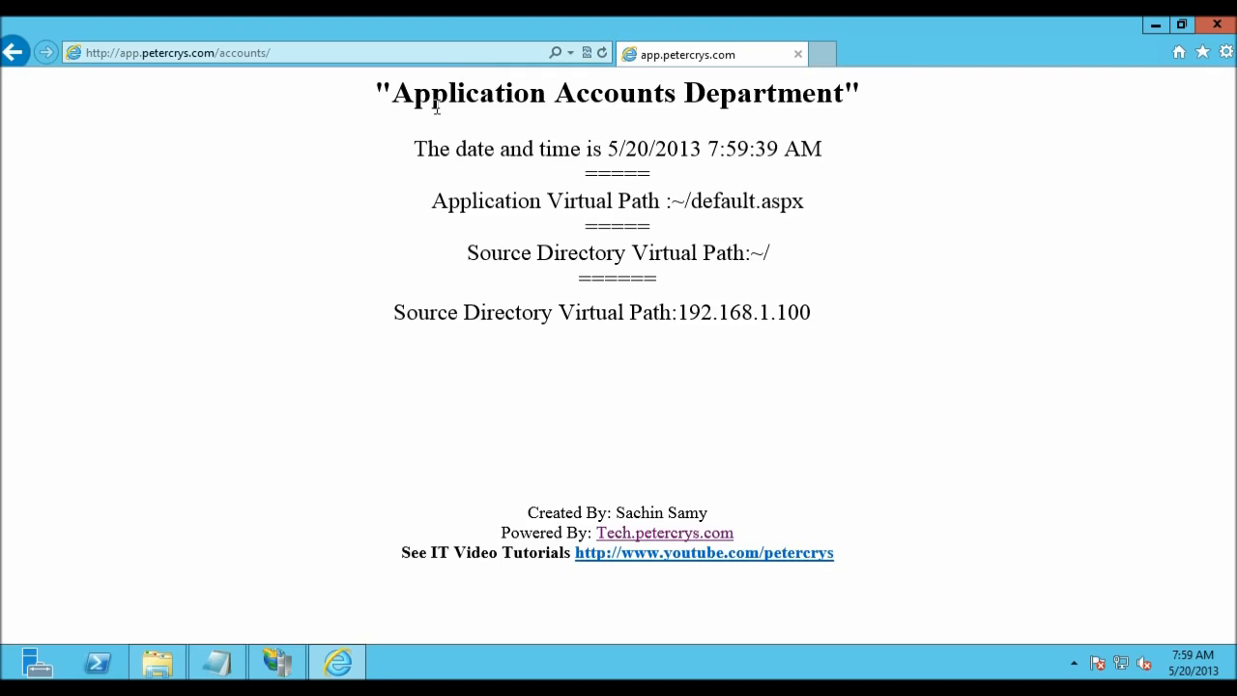
left_click(822, 54)
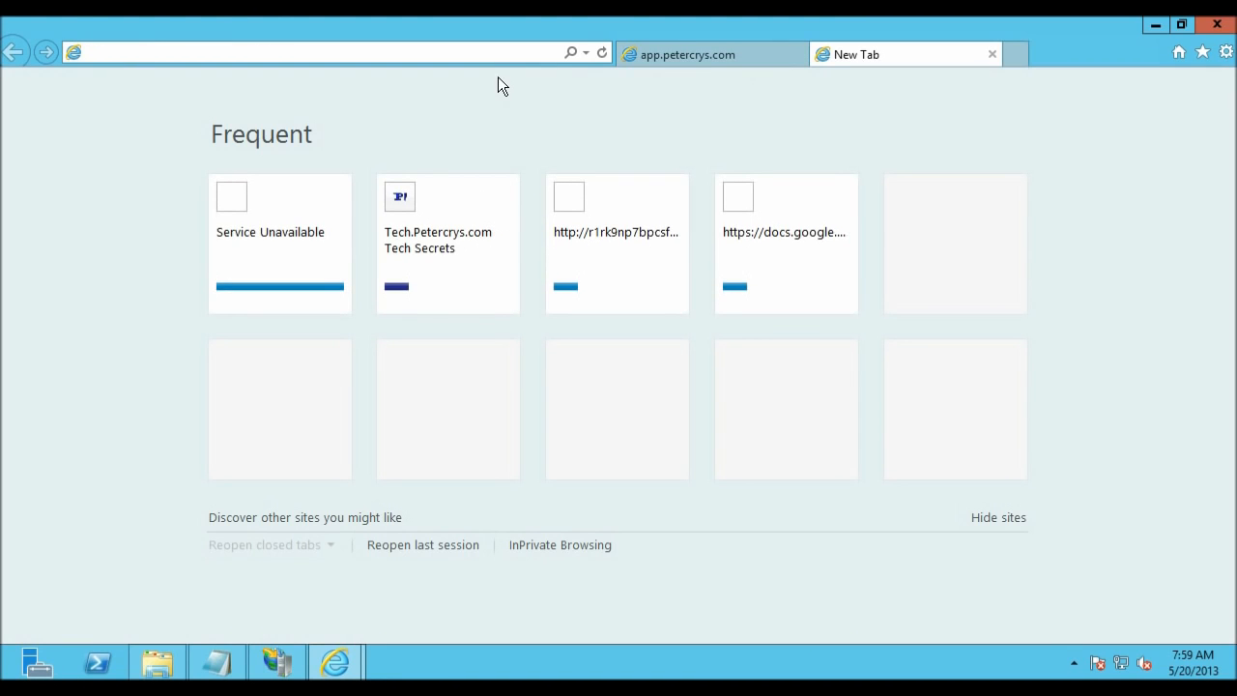
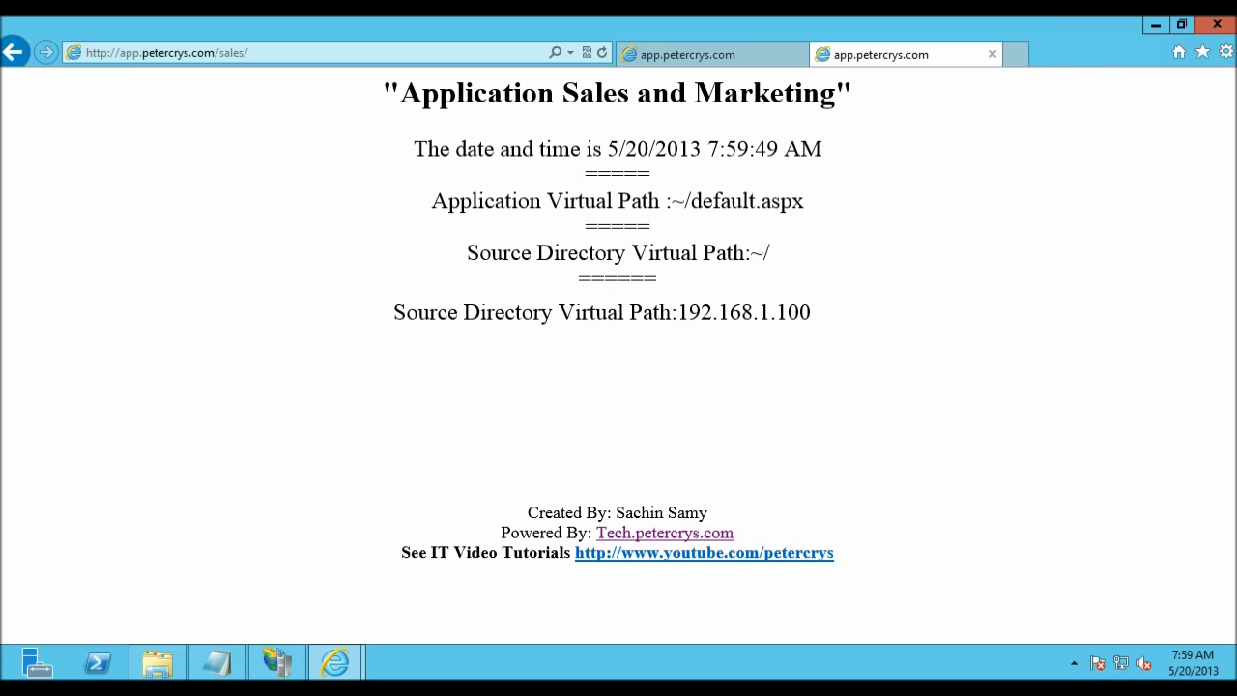
left_click(1016, 53)
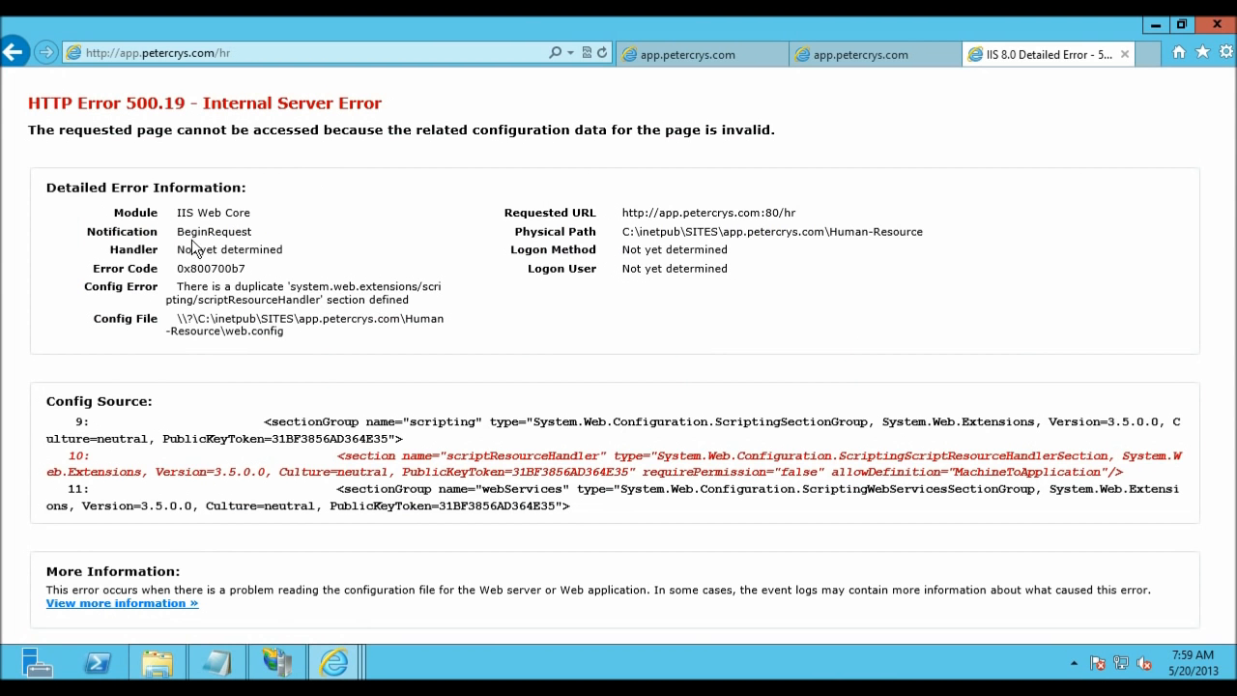
left_click_drag(183, 213, 499, 332)
left_click(513, 338)
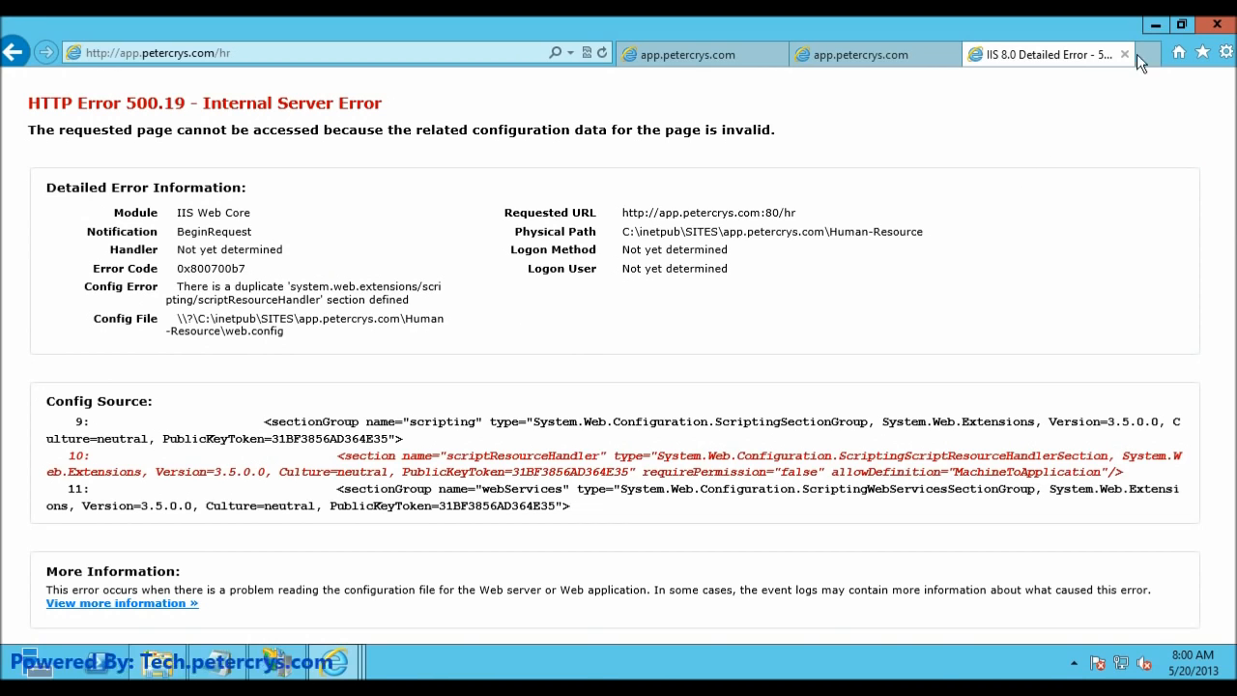
left_click(1158, 31)
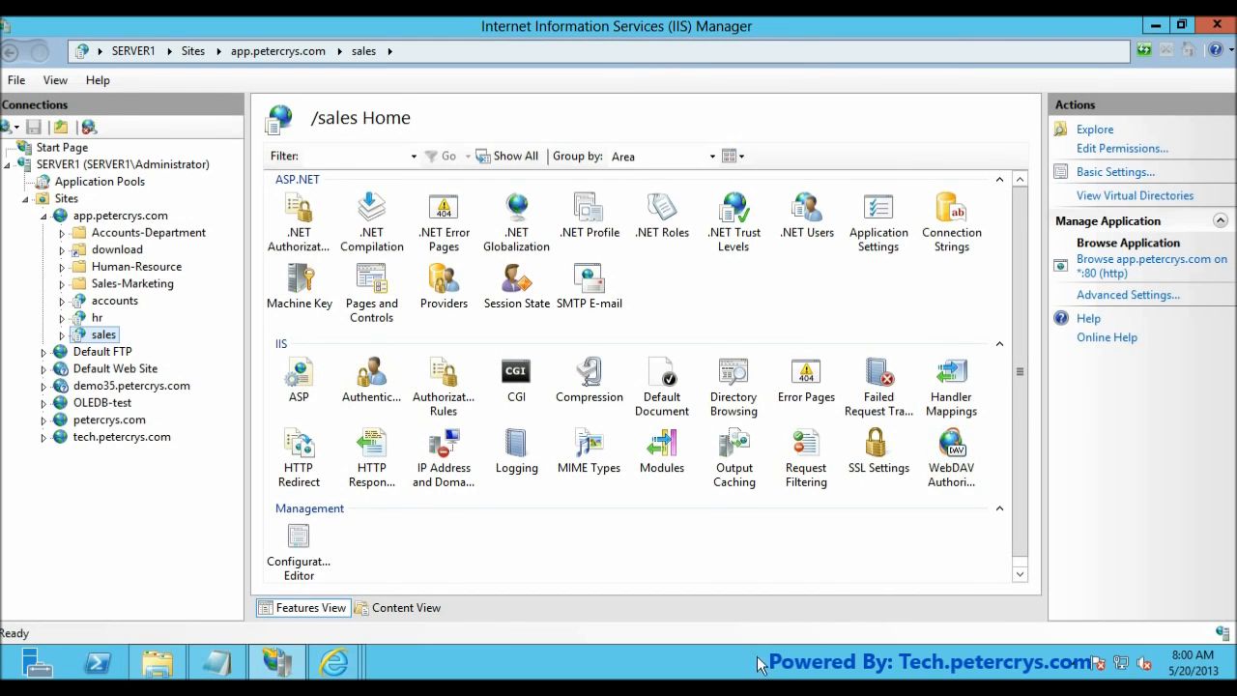
Open Task Manager maximized and find the w3wp.exe worker processes in the process details.
right_click(732, 675)
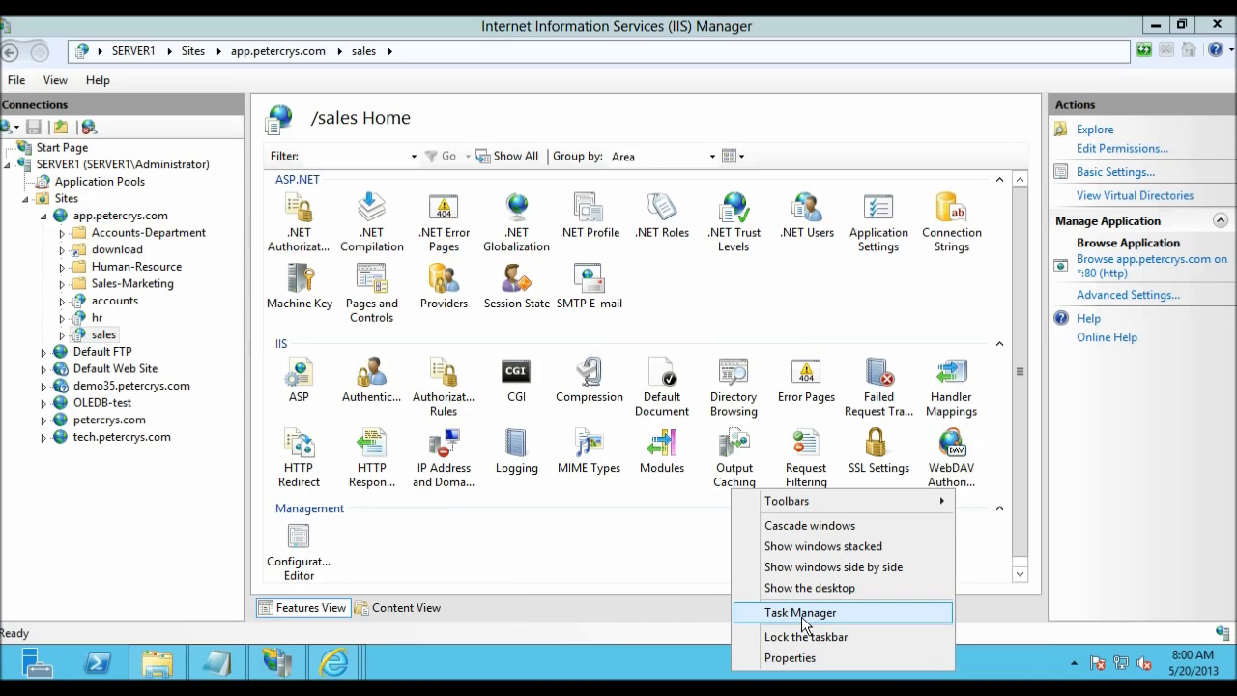
left_click(794, 612)
left_click(271, 137)
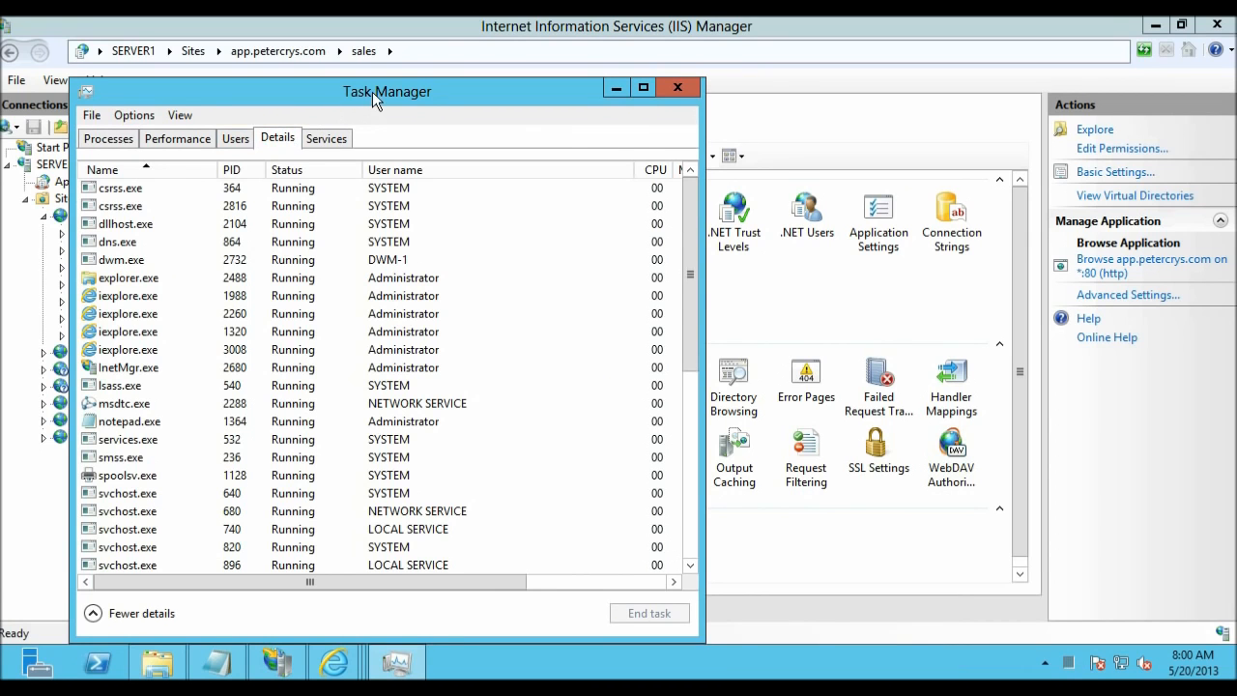
double_click(372, 91)
scroll(413, 126, "down", 5)
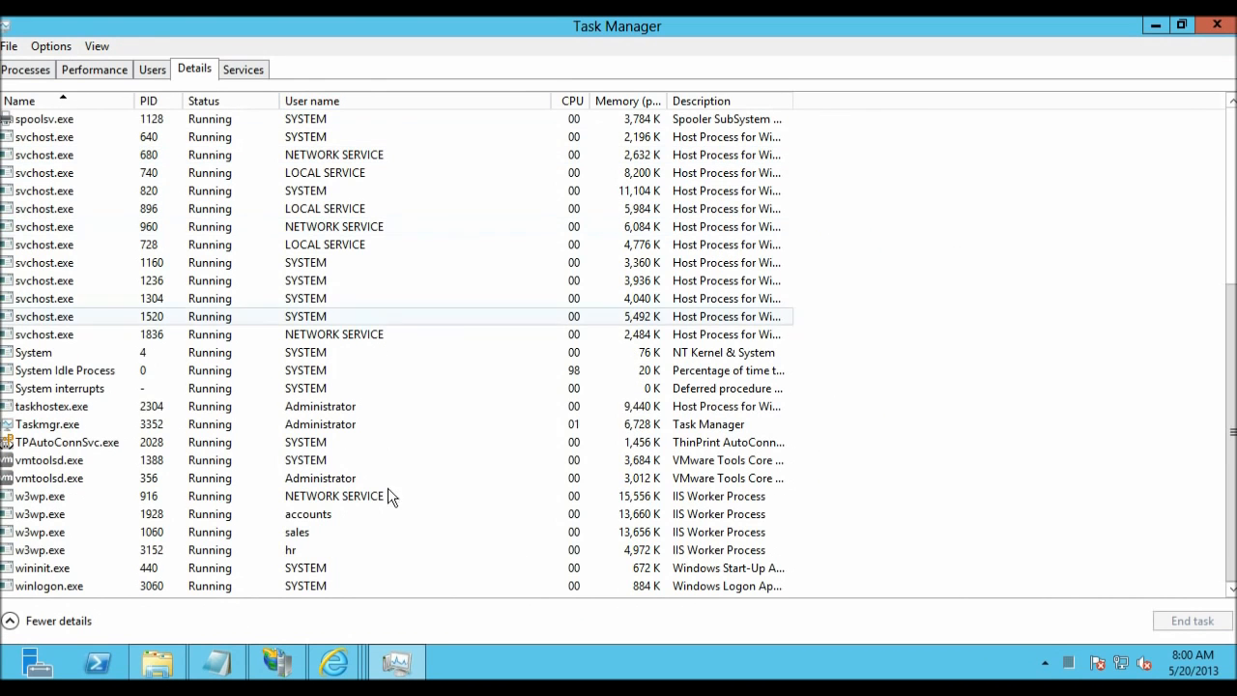
Examine under which user name each w3wp.exe worker process runs for accounts, sales and hr, and close Task Manager.
left_click(29, 499)
left_click(36, 514)
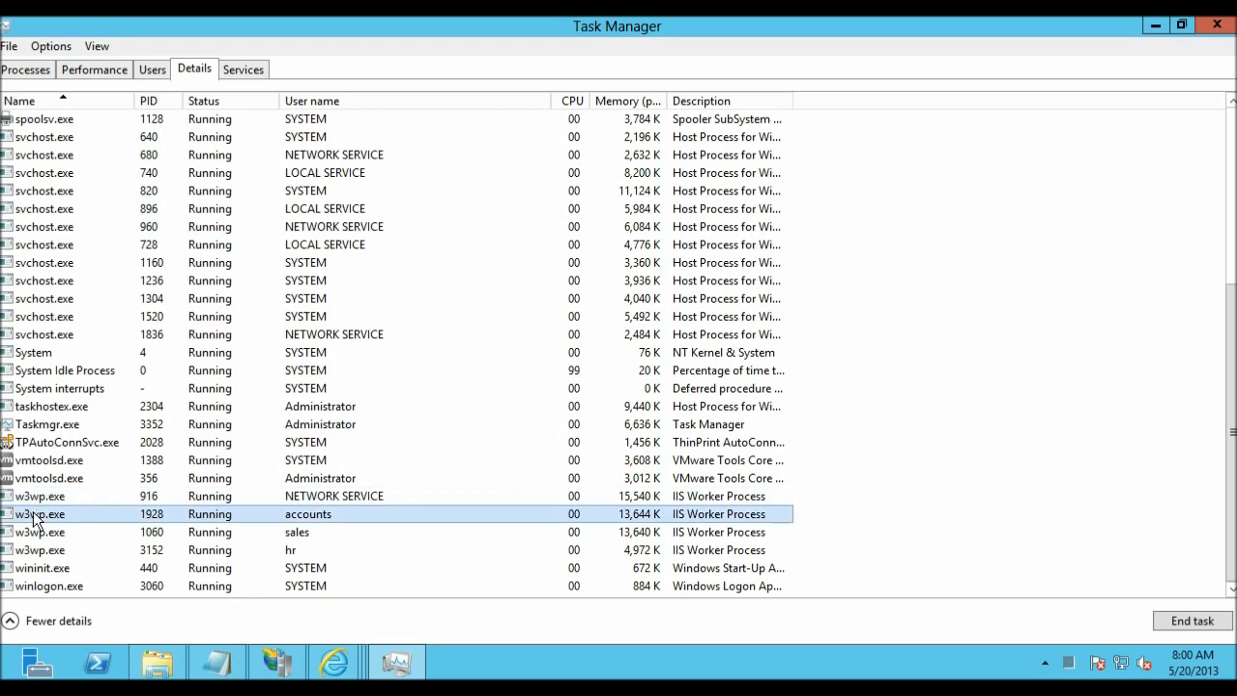
left_click(44, 532)
left_click(48, 551)
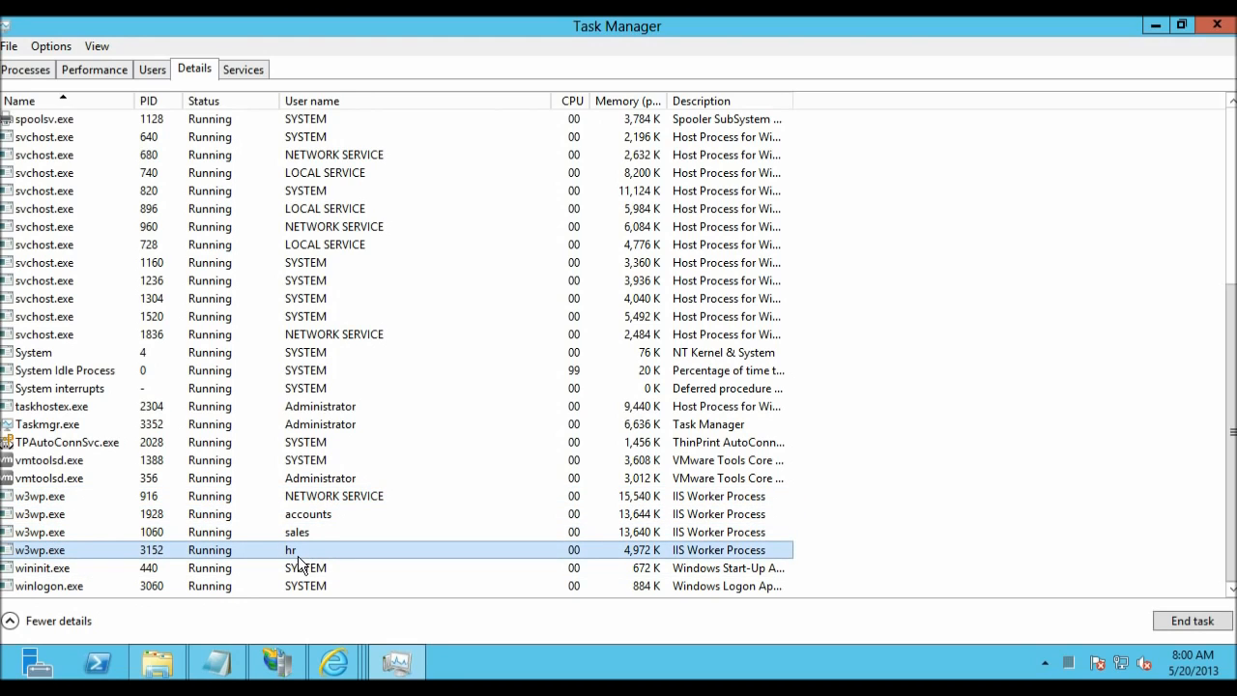
left_click(287, 534)
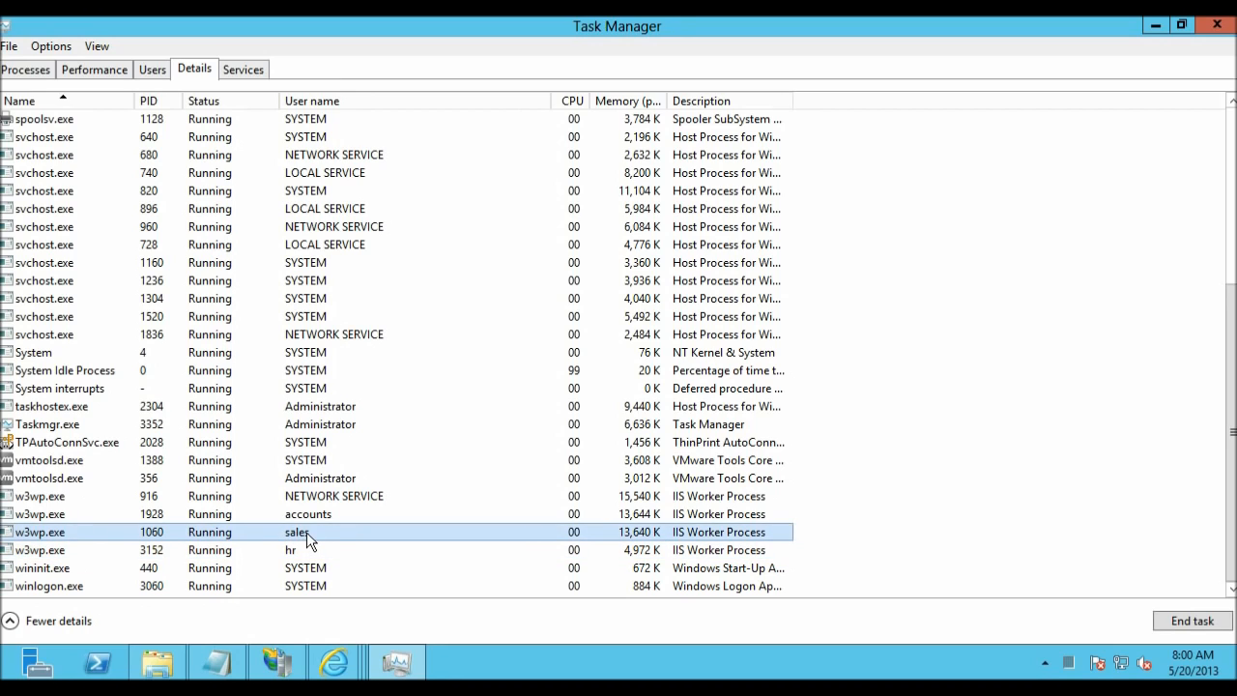
left_click(312, 515)
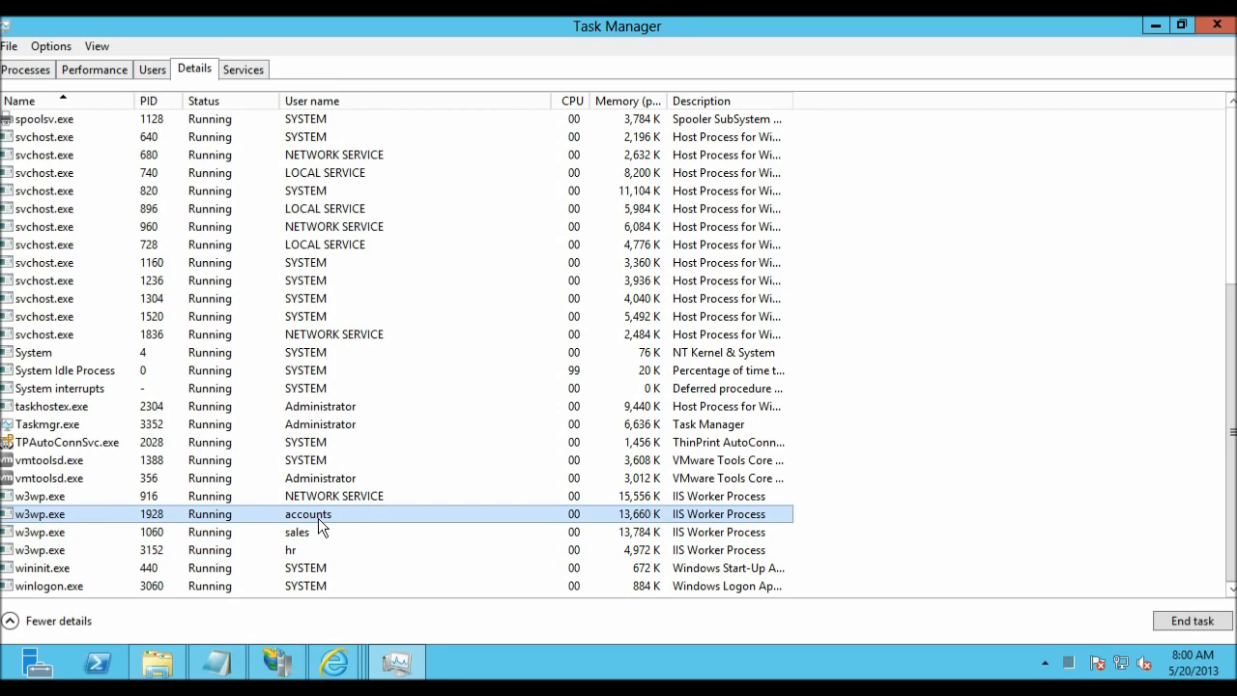
left_click(60, 532)
left_click(56, 556)
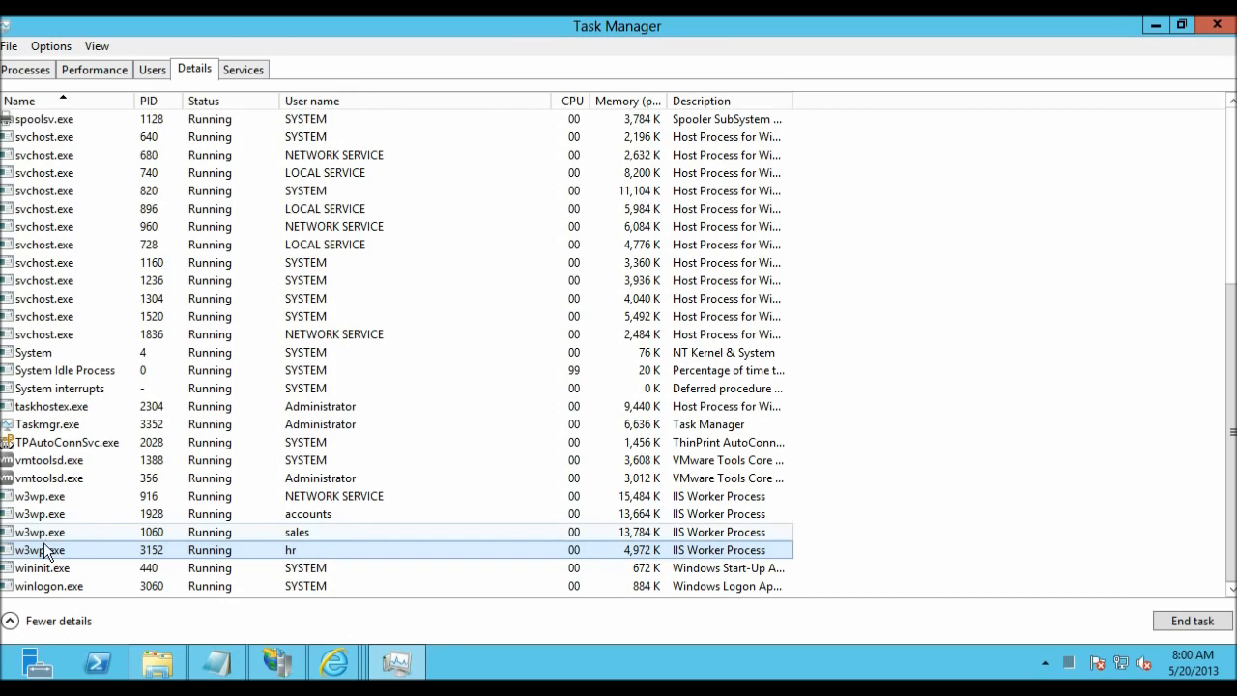
left_click(59, 537)
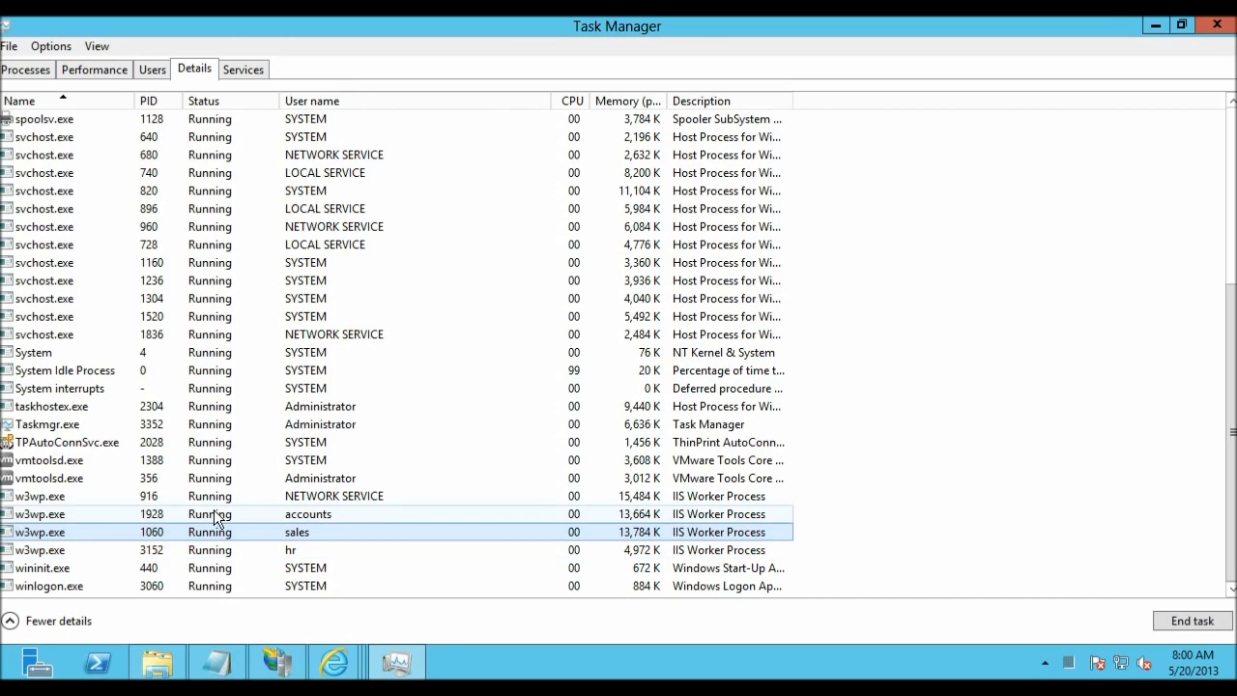
left_click(1216, 25)
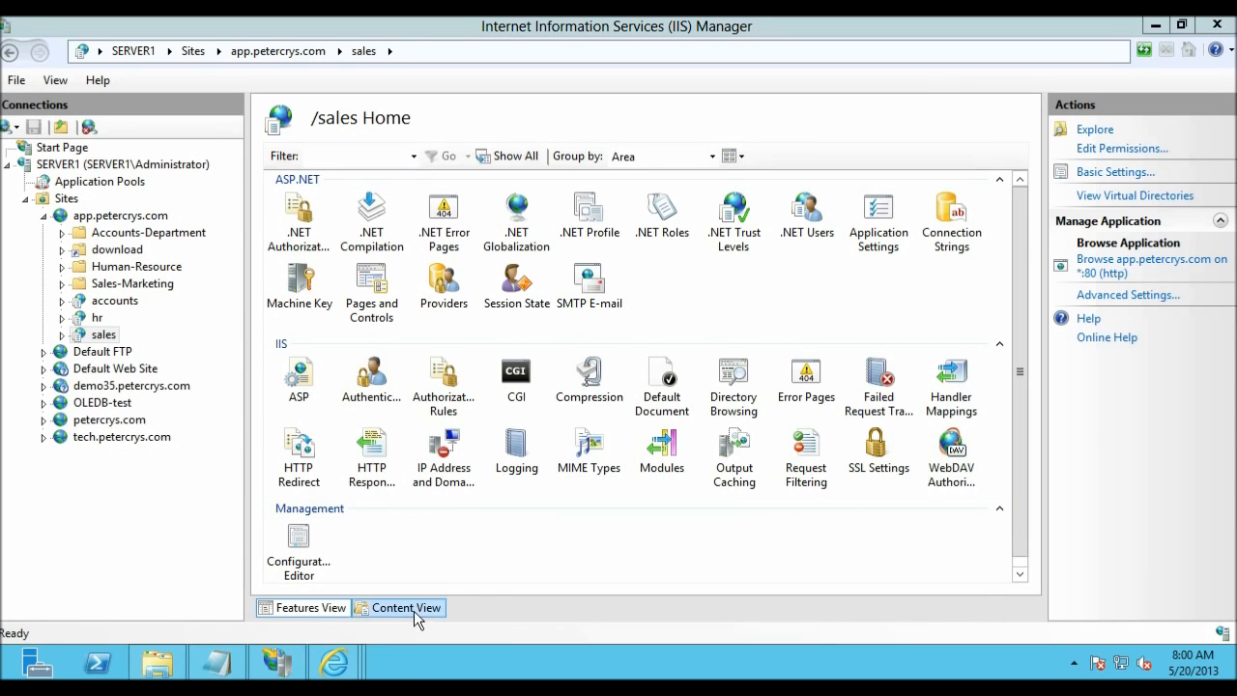
Close the Internet Explorer window together with its accounts, sales and hr test tabs.
mouse_move(345, 664)
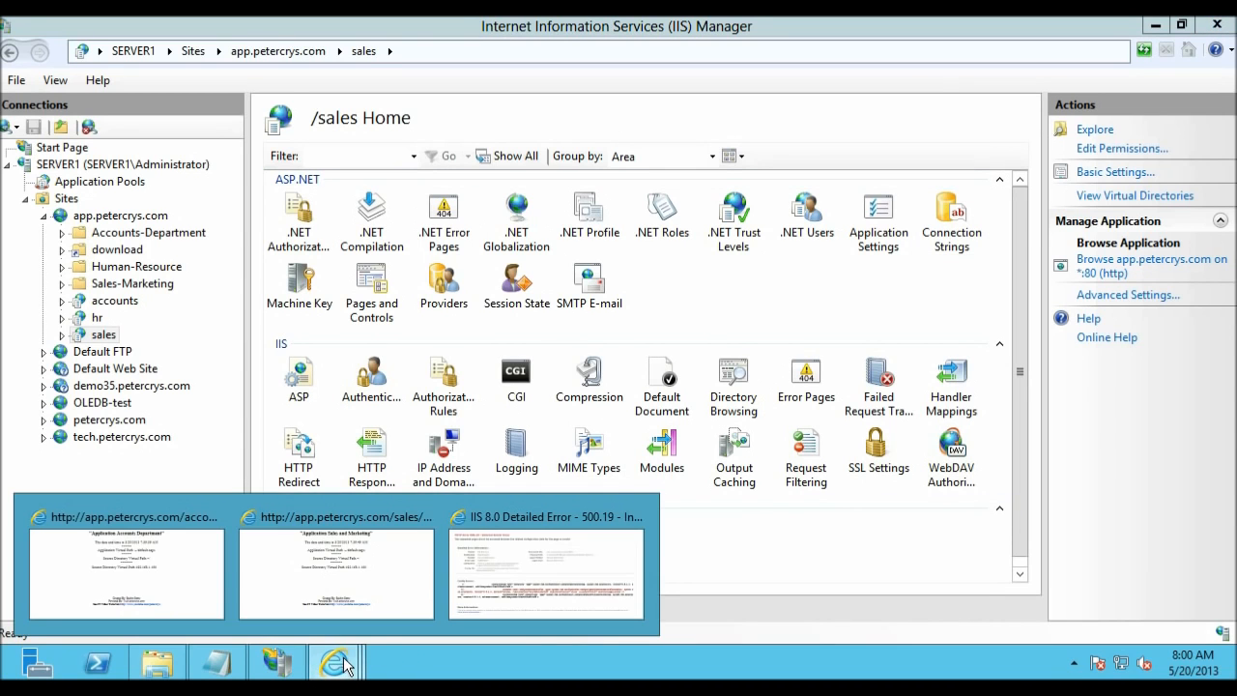
left_click(371, 598)
left_click(1216, 25)
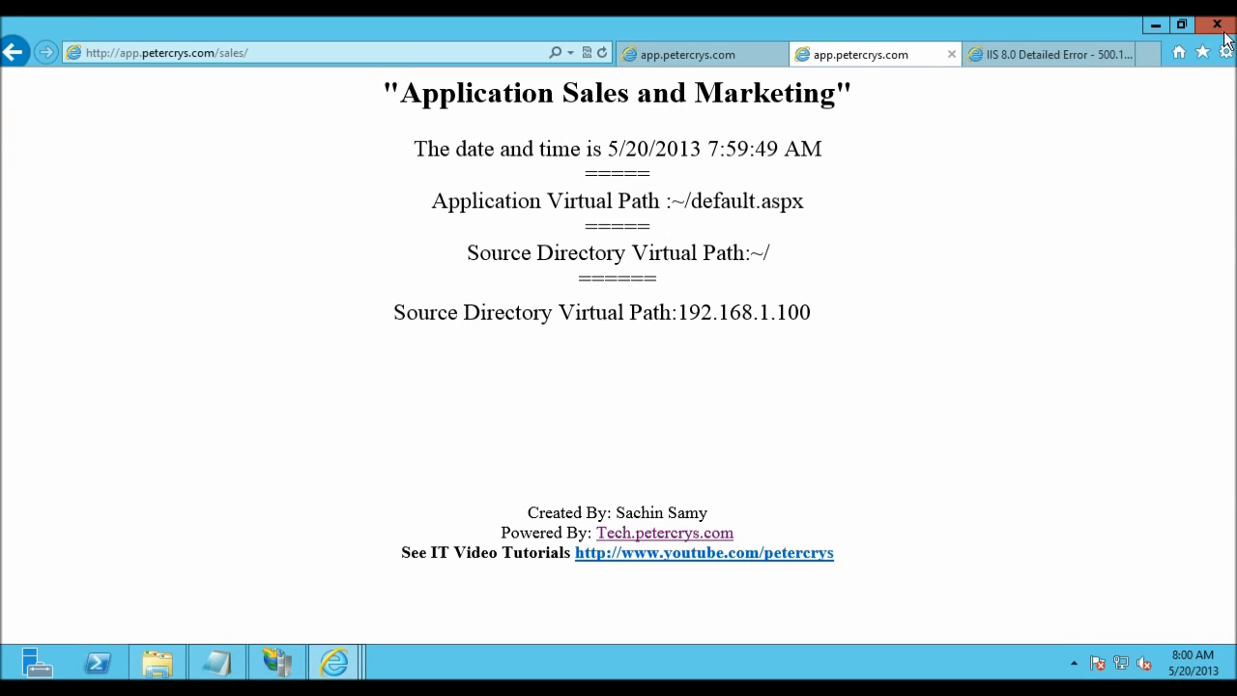
left_click(611, 346)
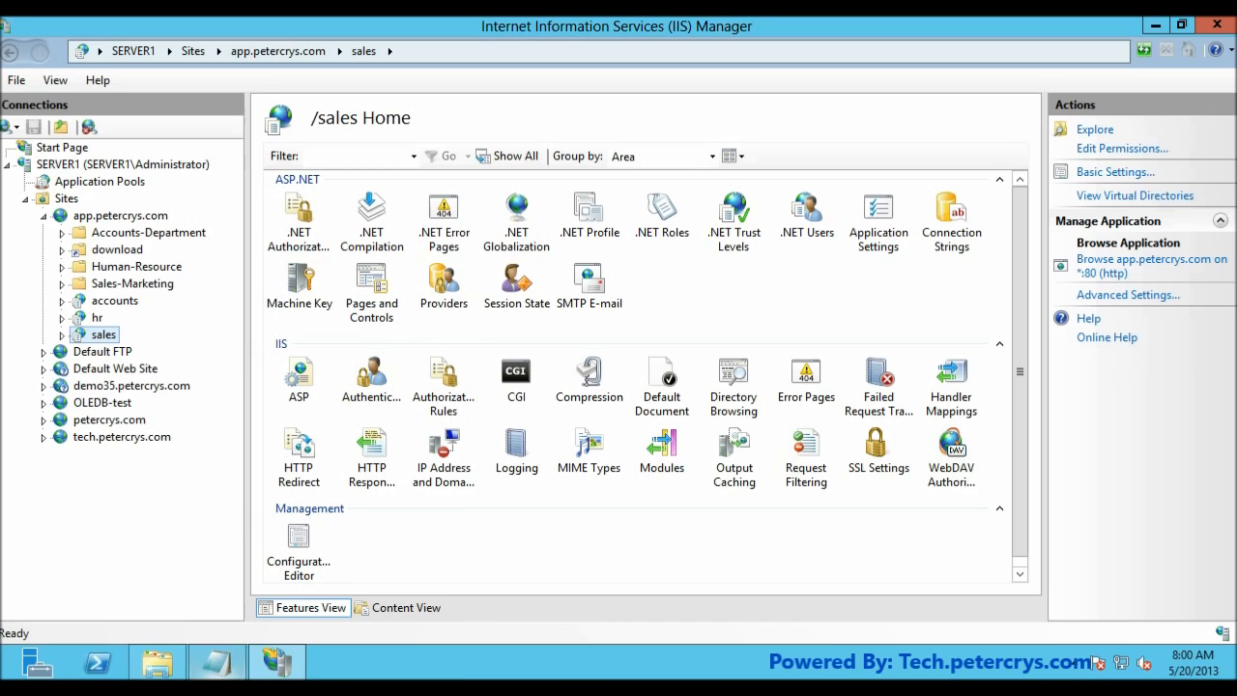
Review the third and fourth tasks in the Read Me Info.txt notes and return to IIS Manager.
left_click(207, 668)
left_click(147, 410)
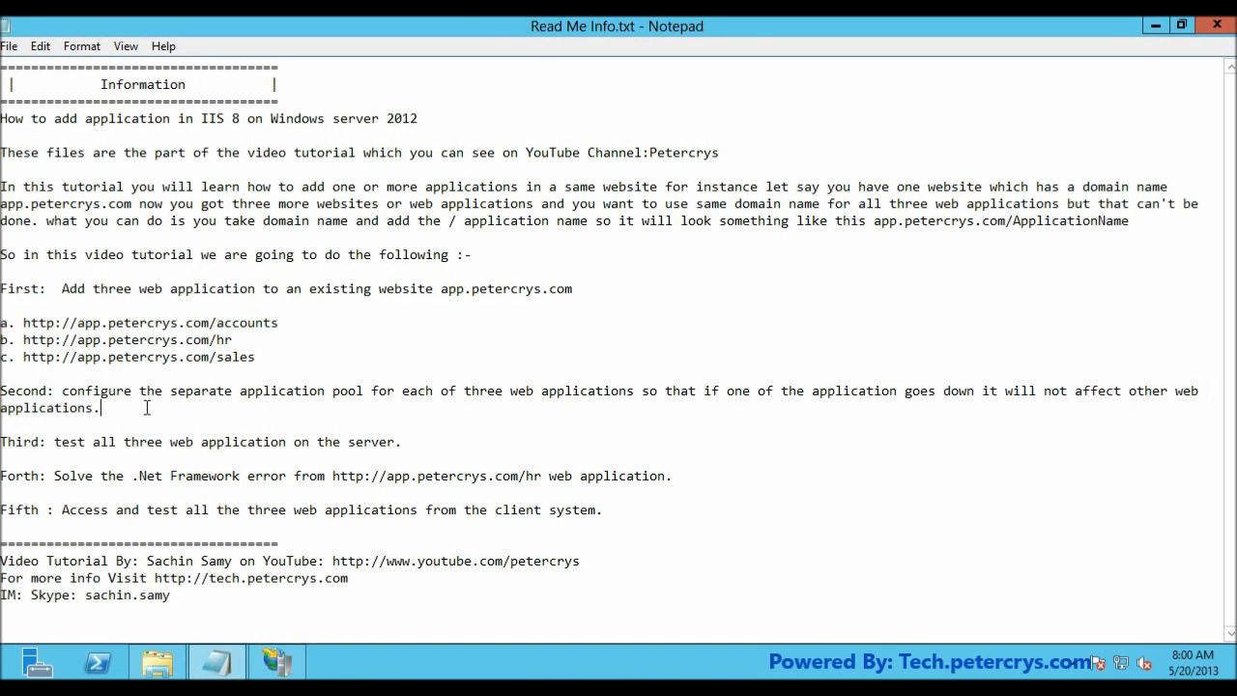
left_click_drag(57, 445, 417, 446)
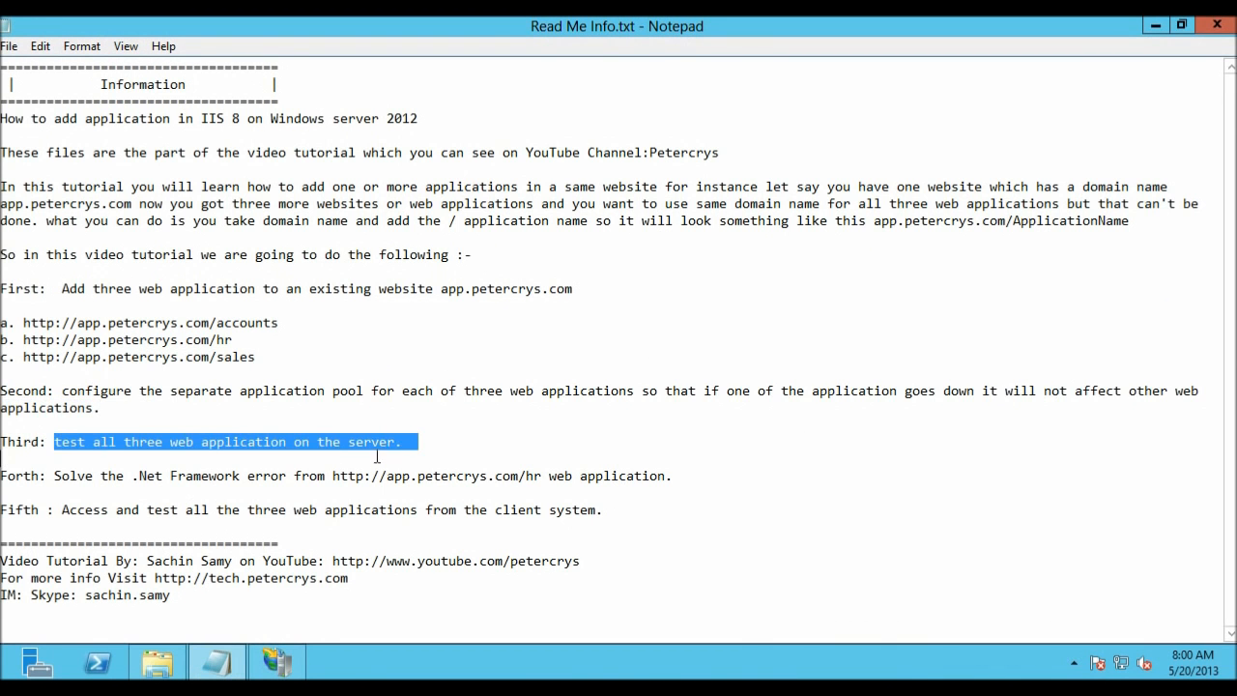
left_click(445, 450)
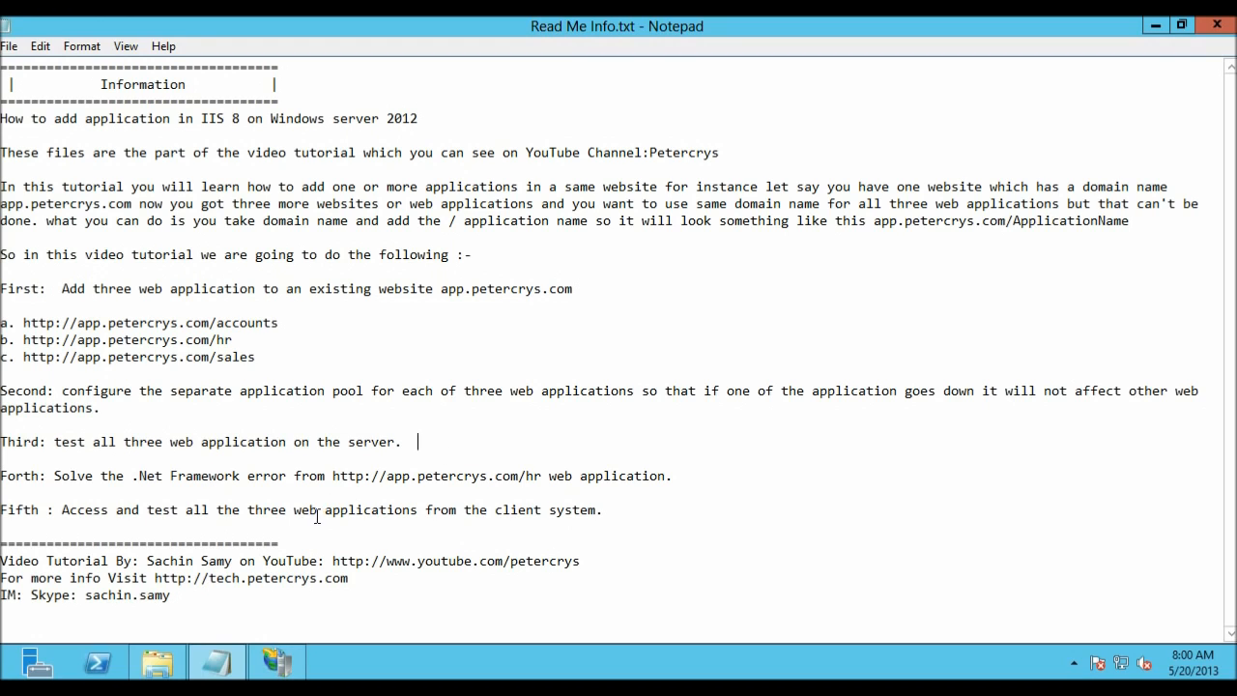
left_click_drag(55, 480, 689, 486)
left_click(702, 490)
left_click(288, 665)
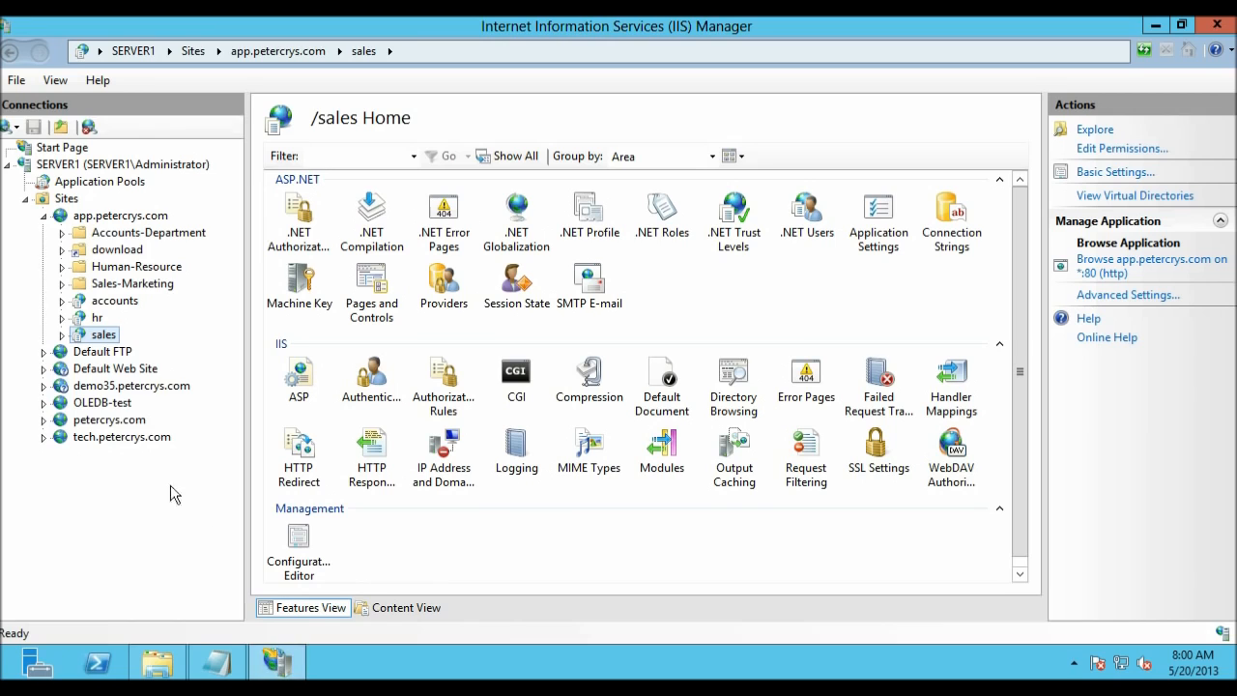
Explore the hr application's Human-Resource folder and open its web.config file in Notepad.
left_click(96, 319)
right_click(96, 319)
left_click(121, 325)
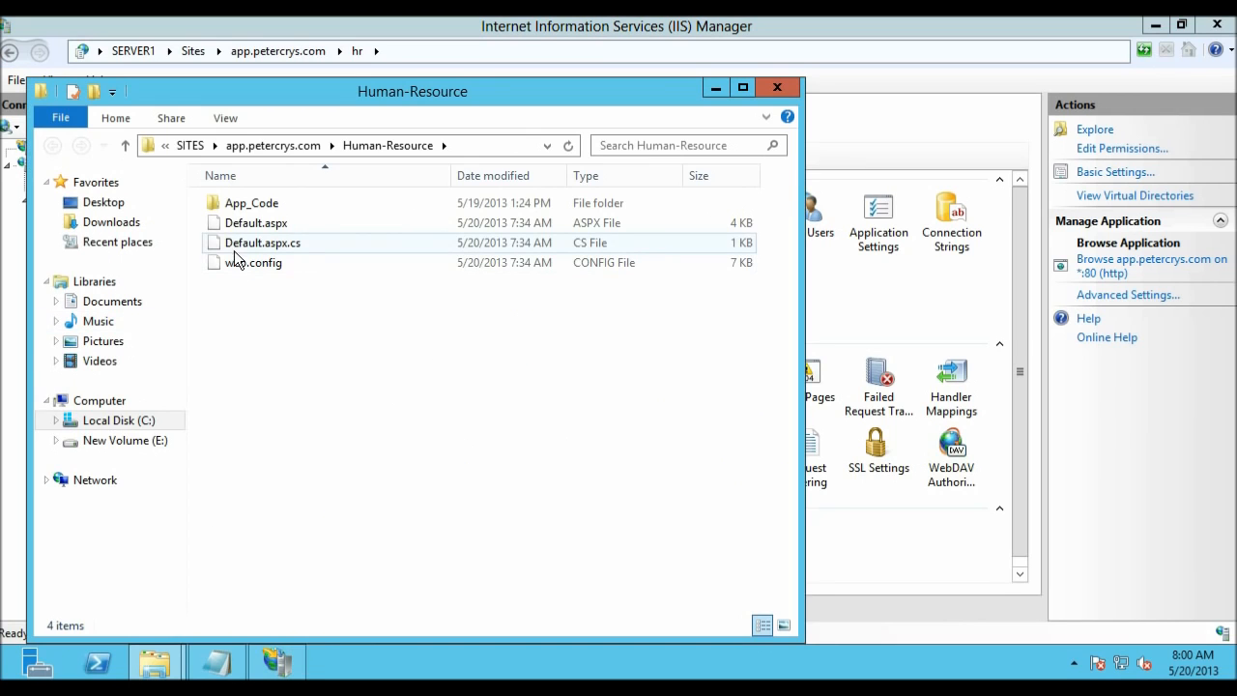
left_click(238, 269)
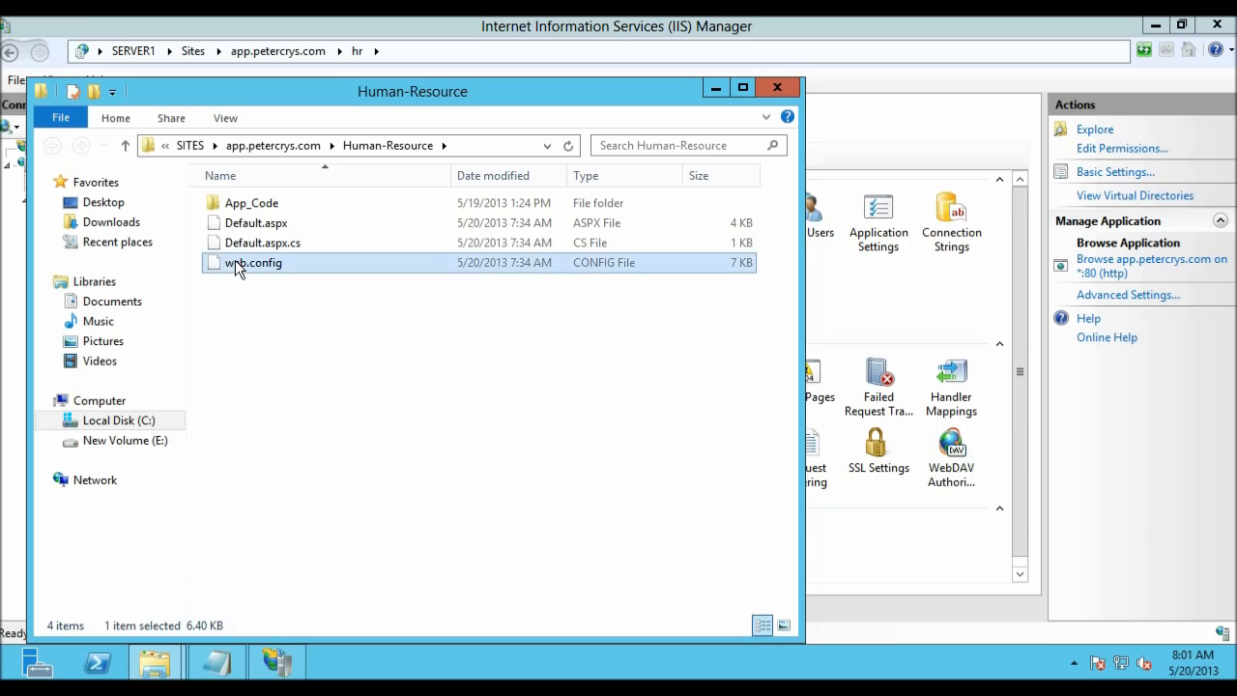
double_click(238, 269)
left_click(388, 327)
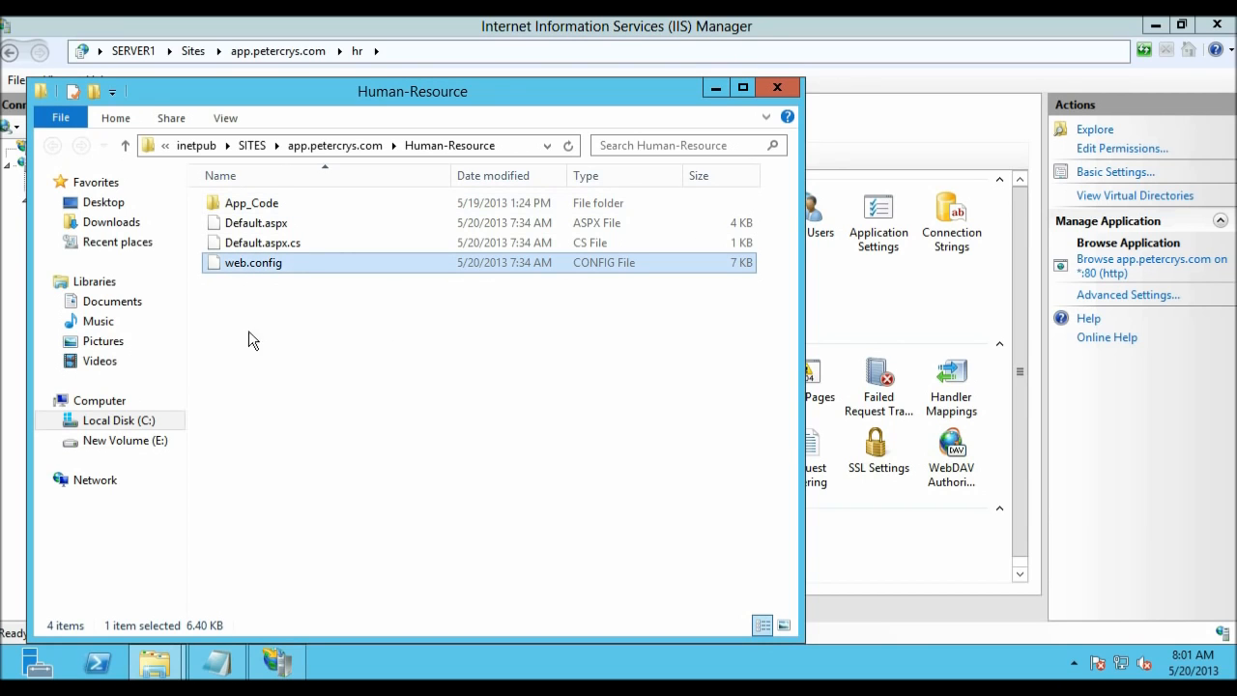
right_click(244, 266)
mouse_move(312, 325)
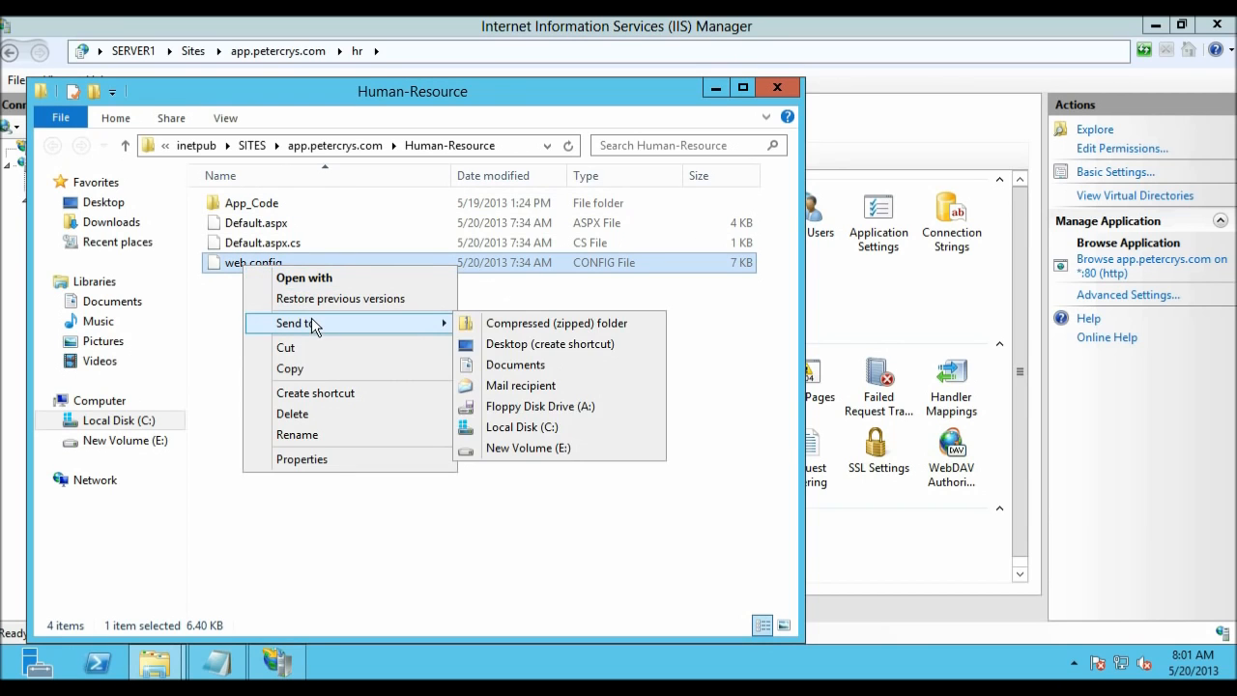
left_click(305, 278)
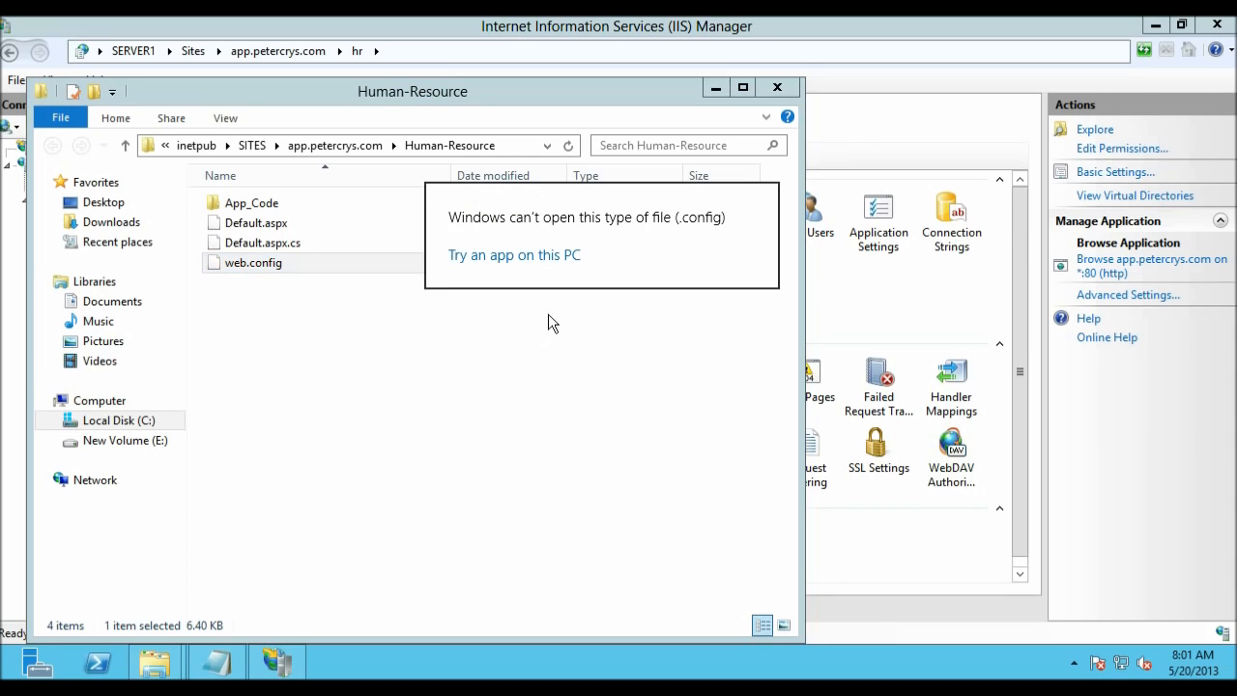
left_click(532, 259)
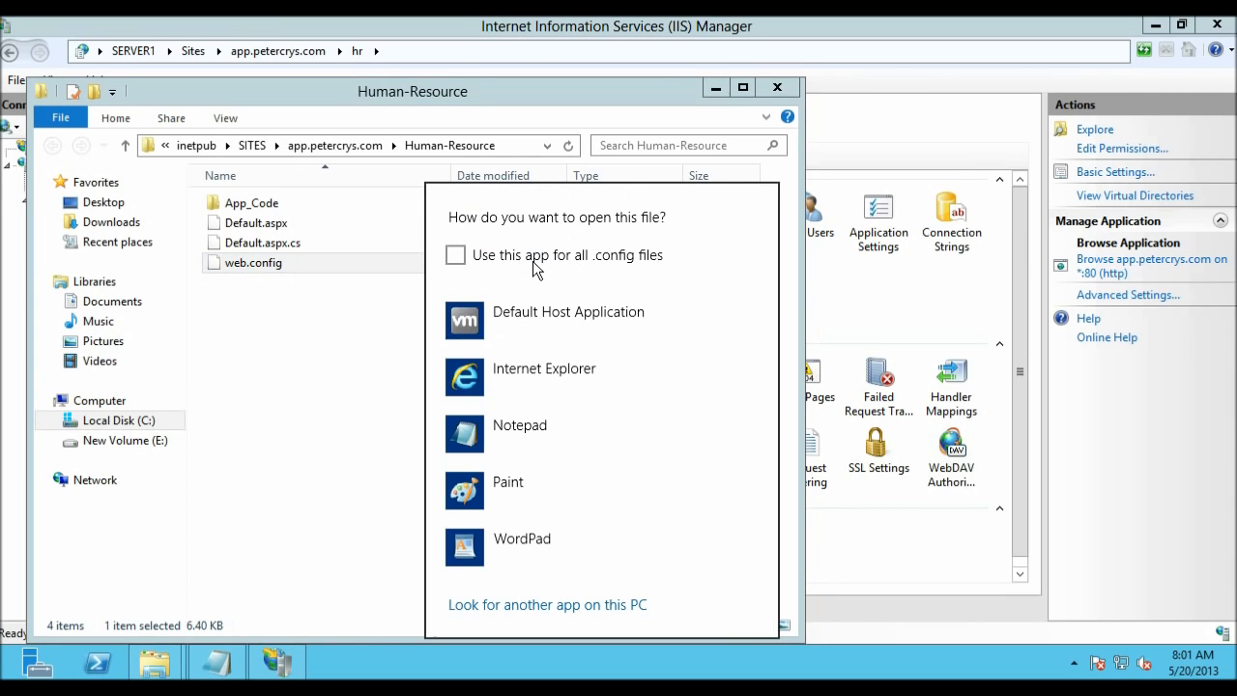
left_click(512, 428)
Check the assembly versions referenced in the hr web.config, and close the file and the Human-Resource folder.
double_click(737, 74)
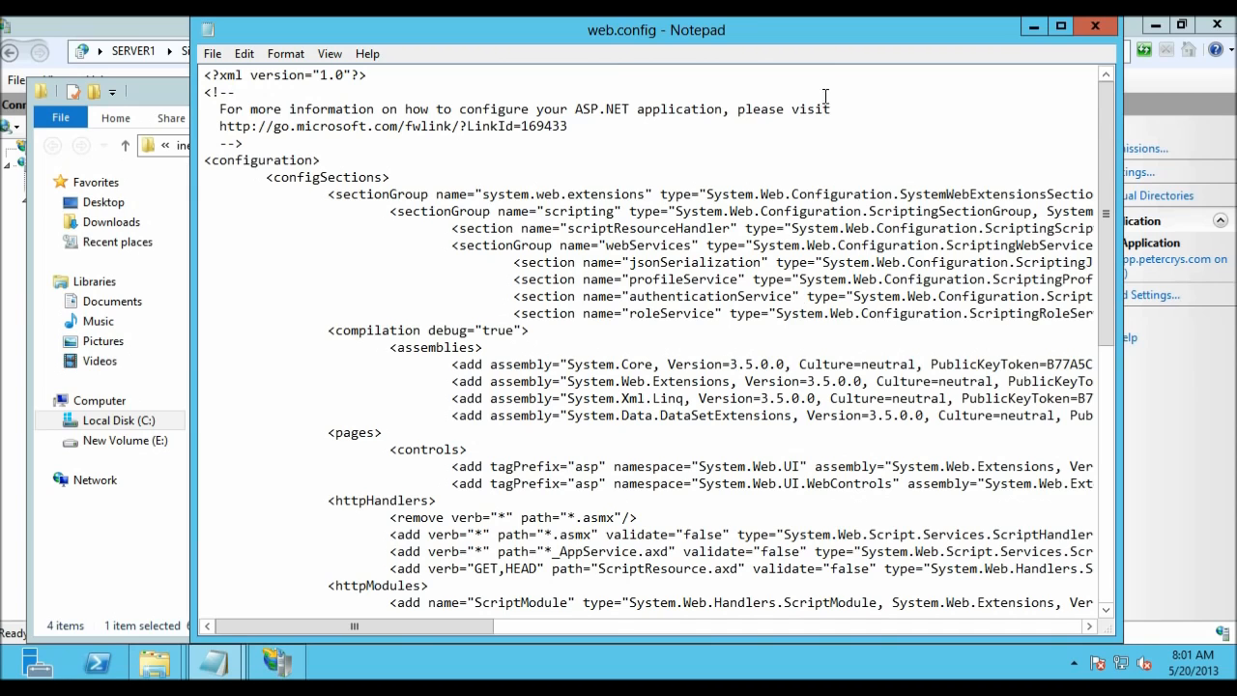
double_click(804, 39)
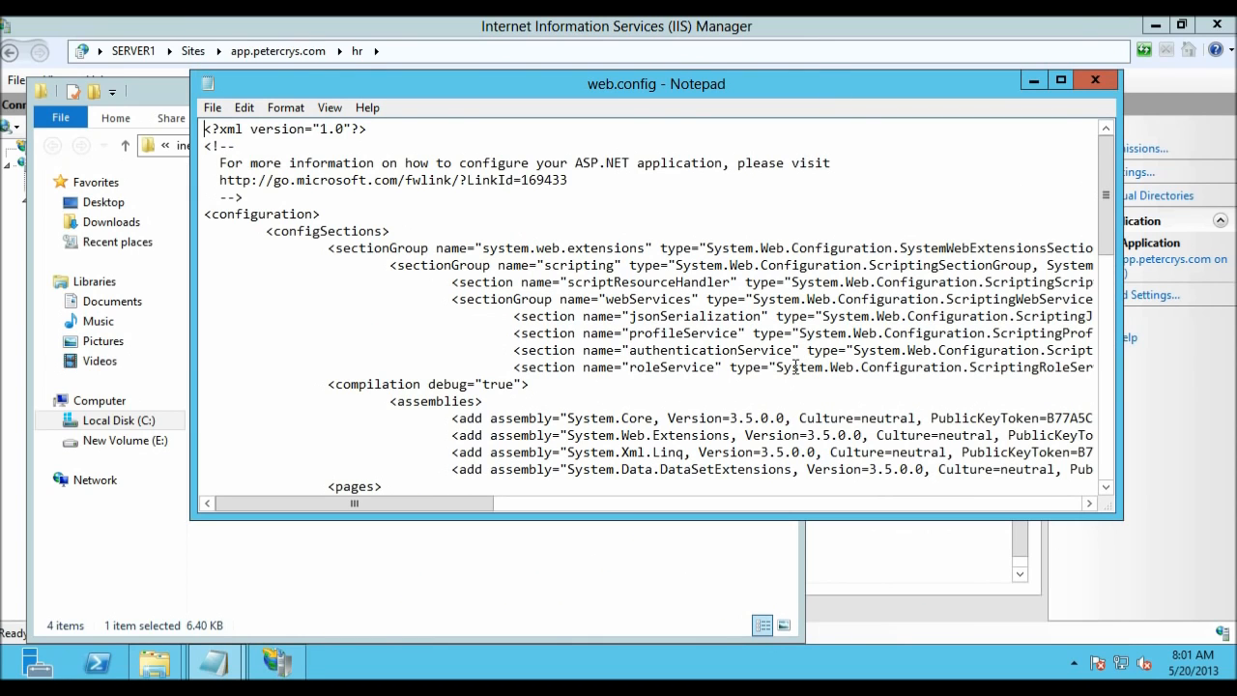
left_click_drag(732, 419, 783, 419)
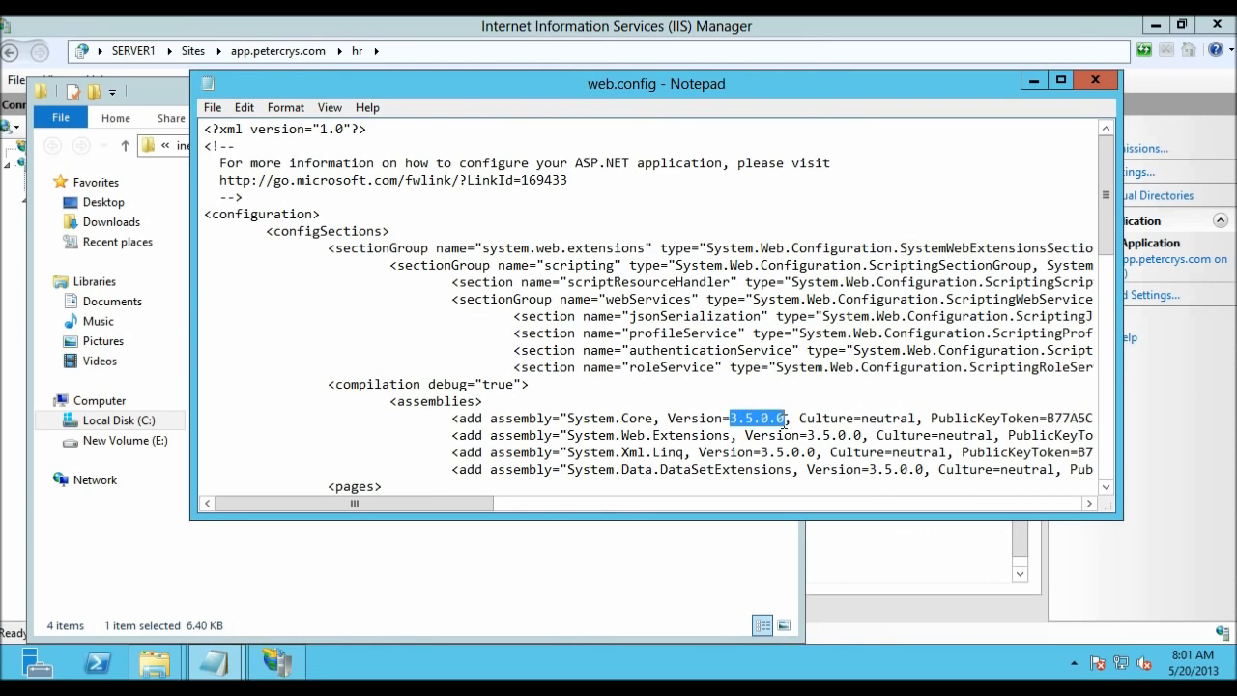
scroll(766, 423, "down", 4)
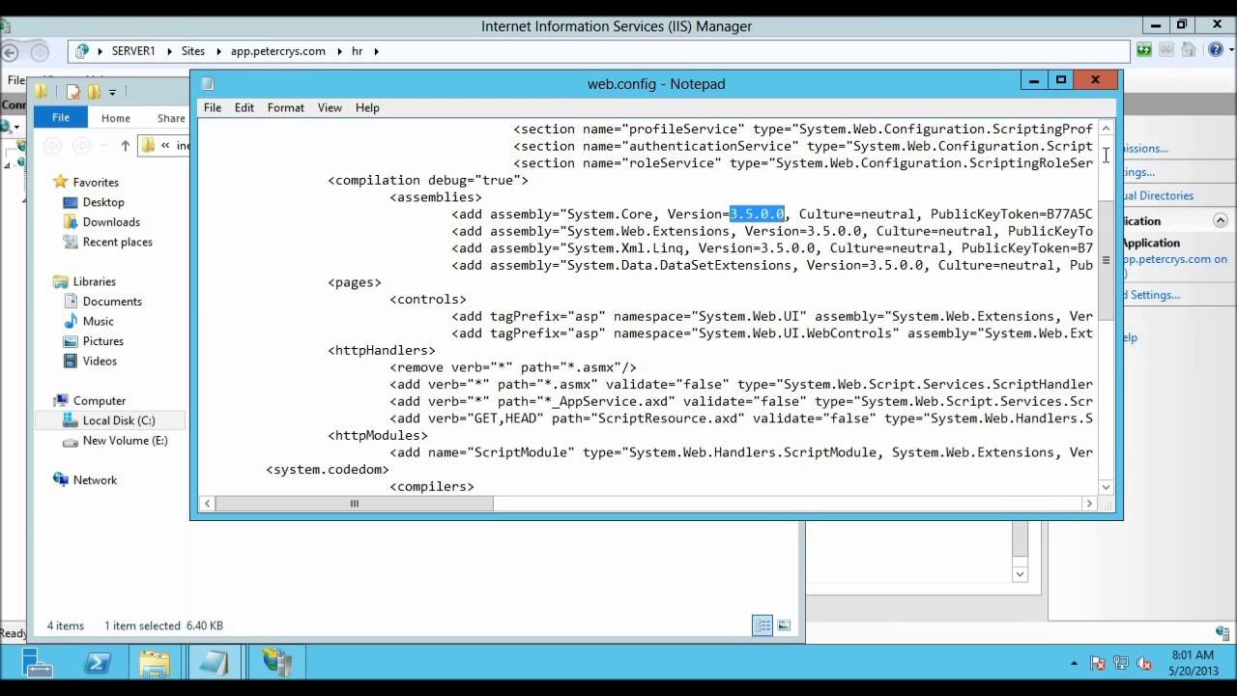
left_click(1094, 79)
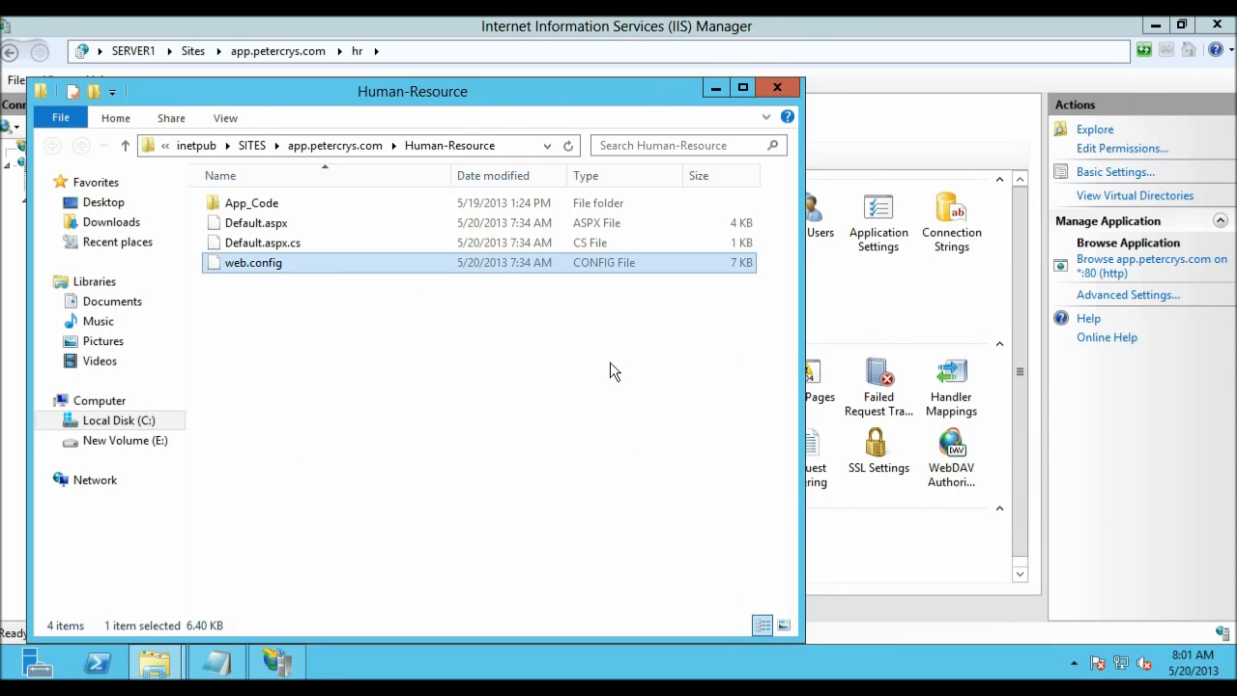
left_click(783, 91)
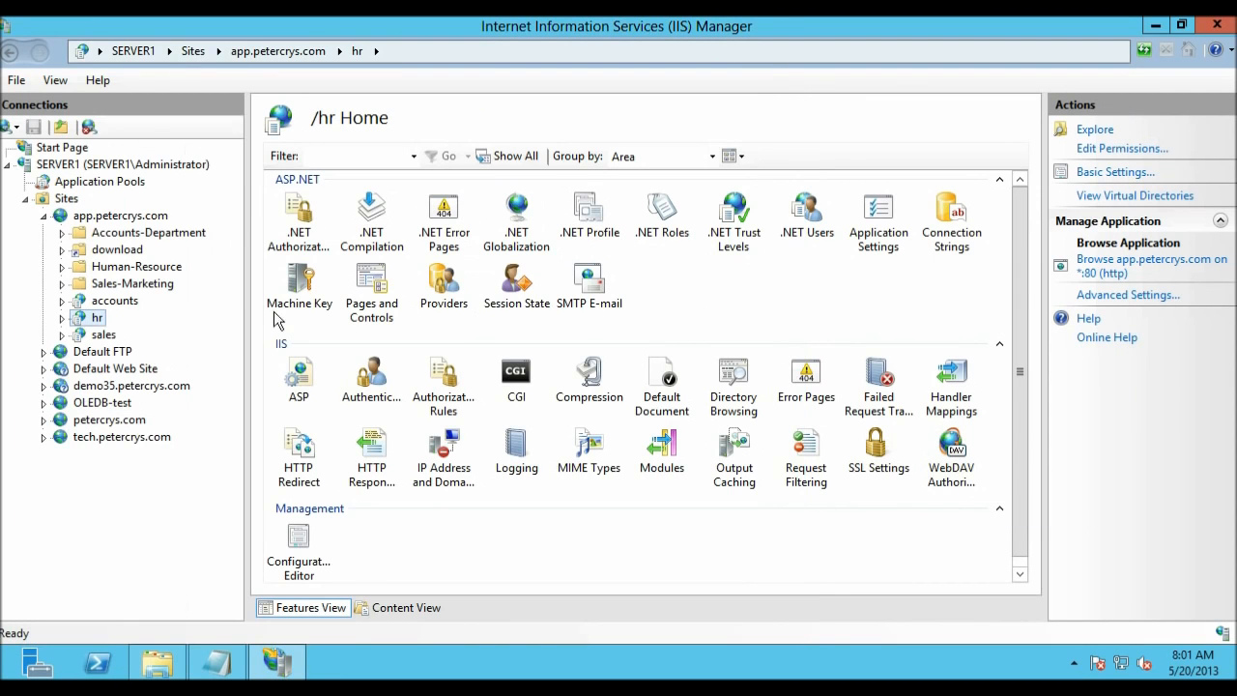
Check which application pool the hr application uses in its advanced settings, and close them without changes.
left_click(1094, 296)
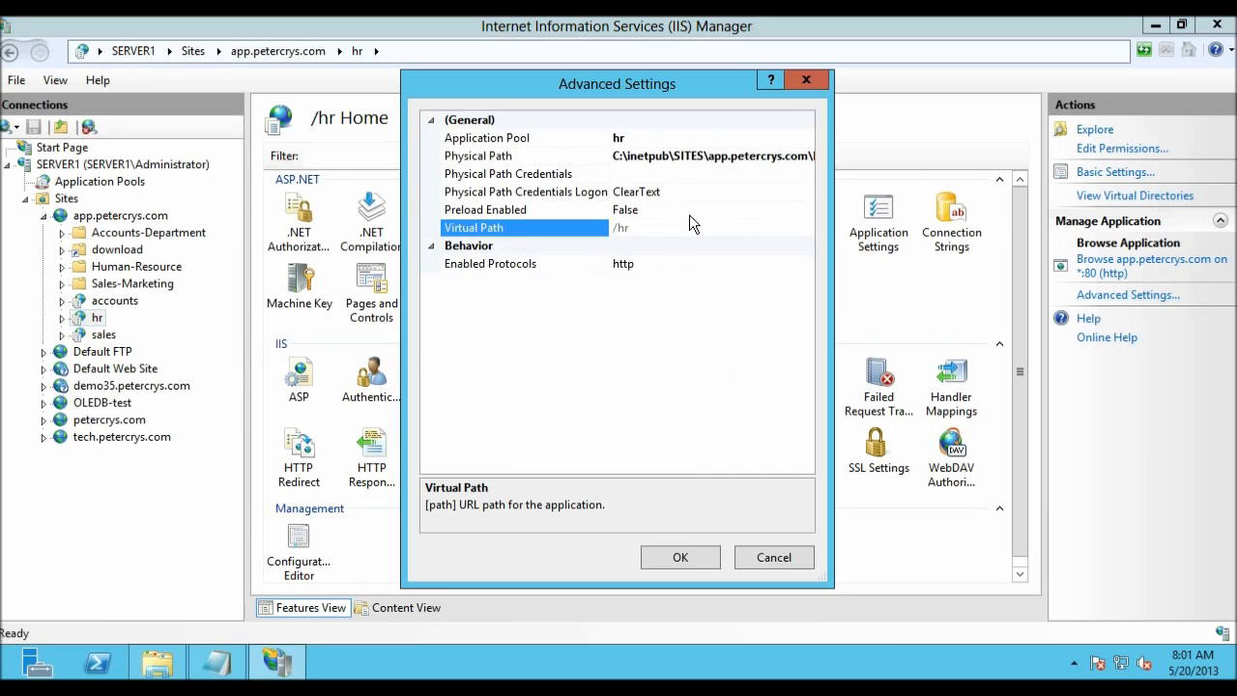
left_click(649, 140)
left_click(806, 80)
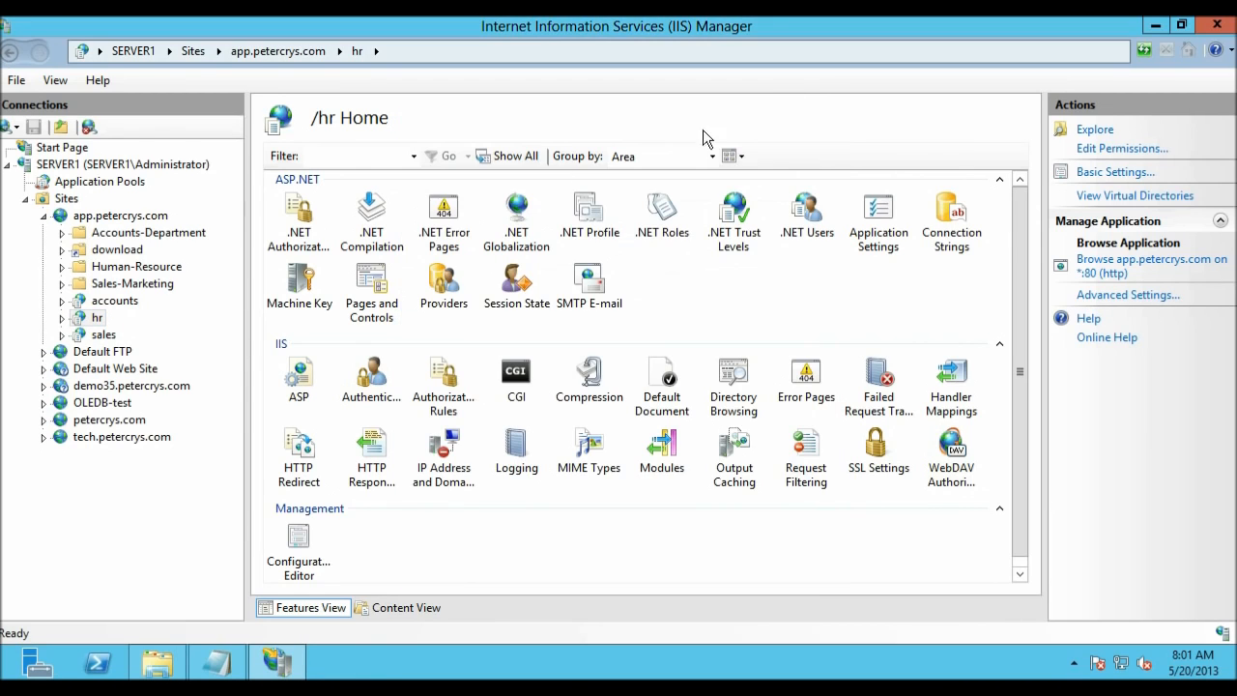
Examine the .NET Framework versions offered in the hr application pool's basic settings, and cancel the dialog.
left_click(94, 186)
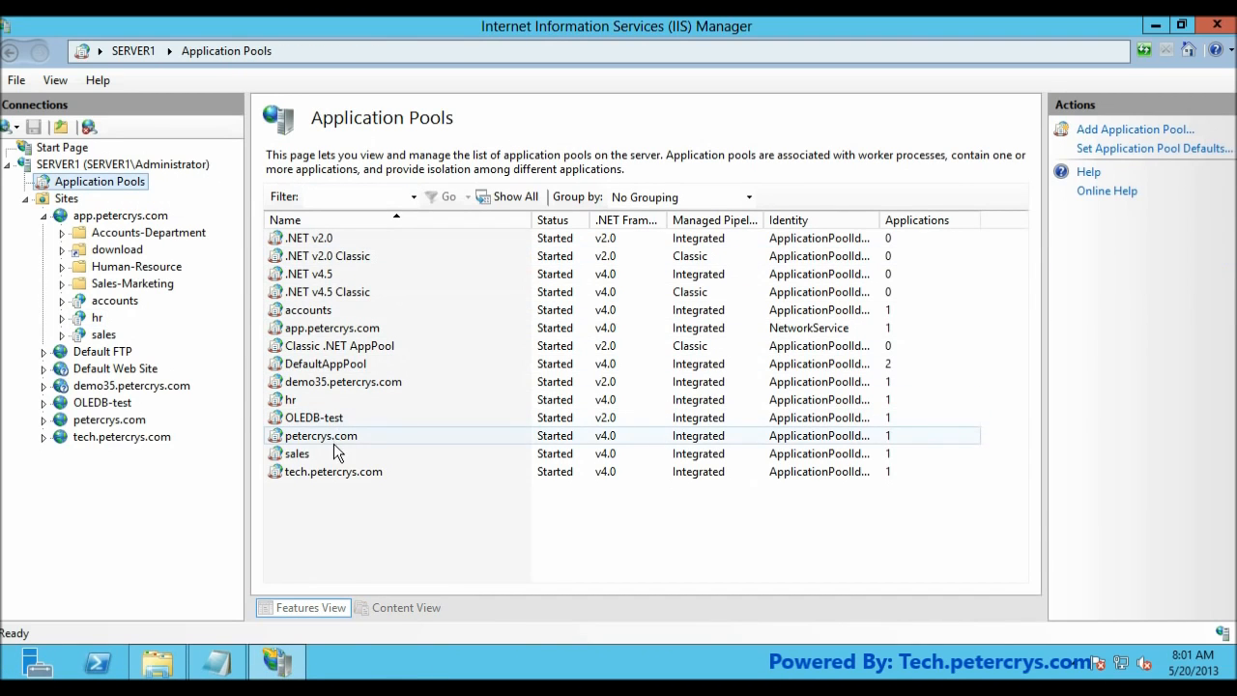
left_click(294, 399)
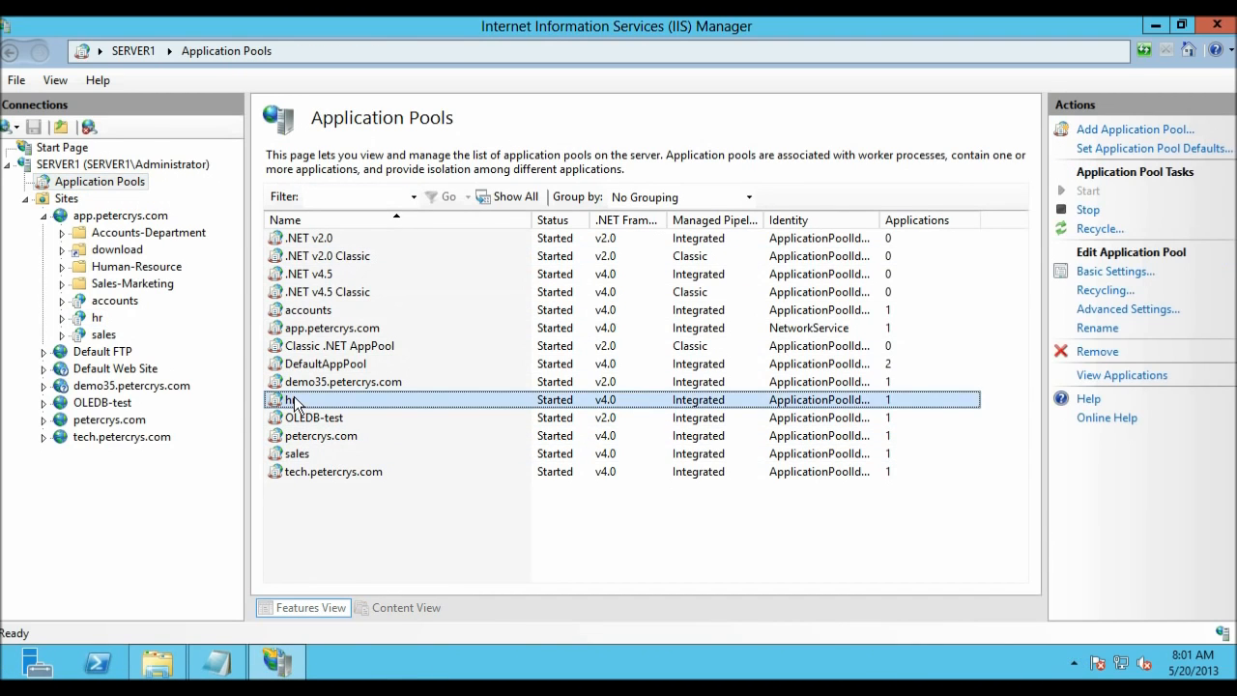
double_click(610, 405)
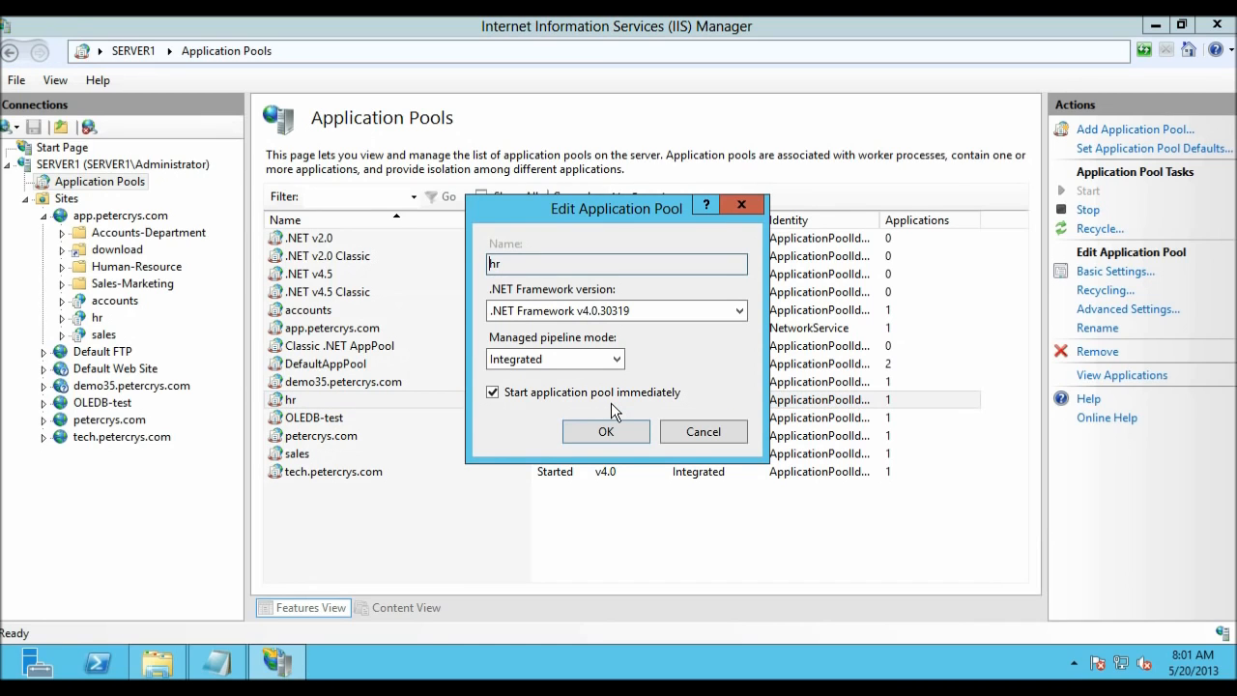
left_click(692, 311)
left_click(692, 312)
left_click(692, 311)
left_click(669, 337)
left_click(699, 432)
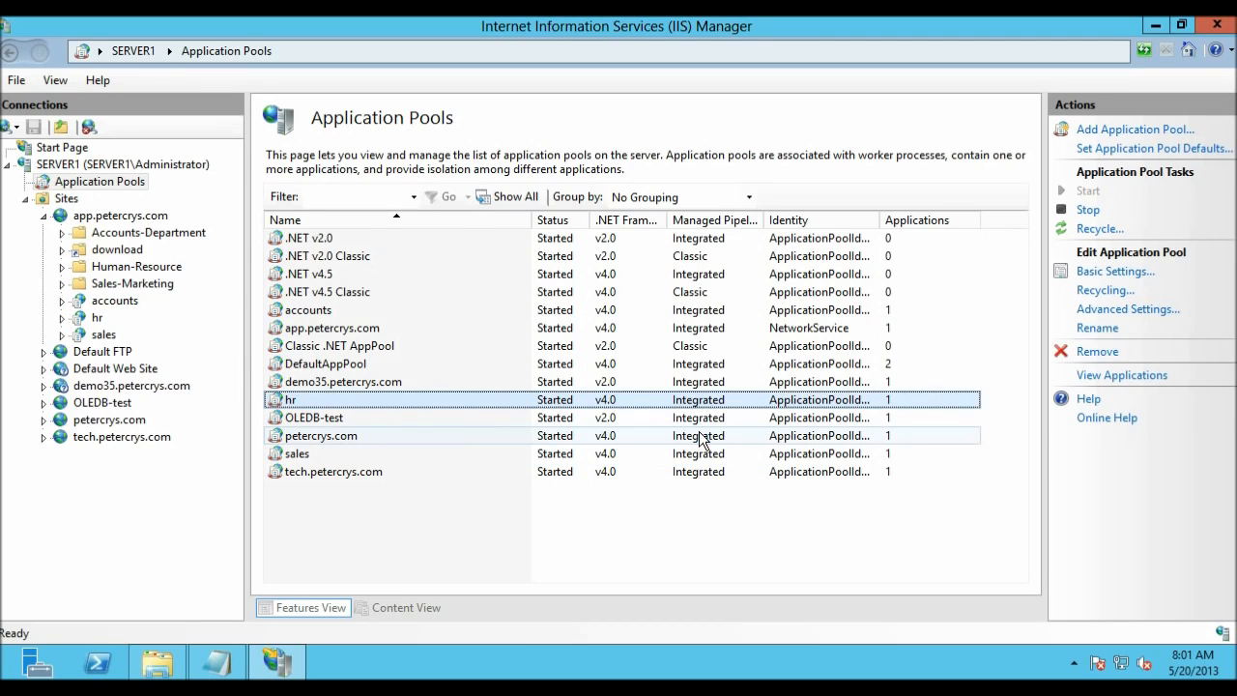
Set the hr application pool's .NET Framework version to v2.0 in its advanced settings.
left_click(1127, 310)
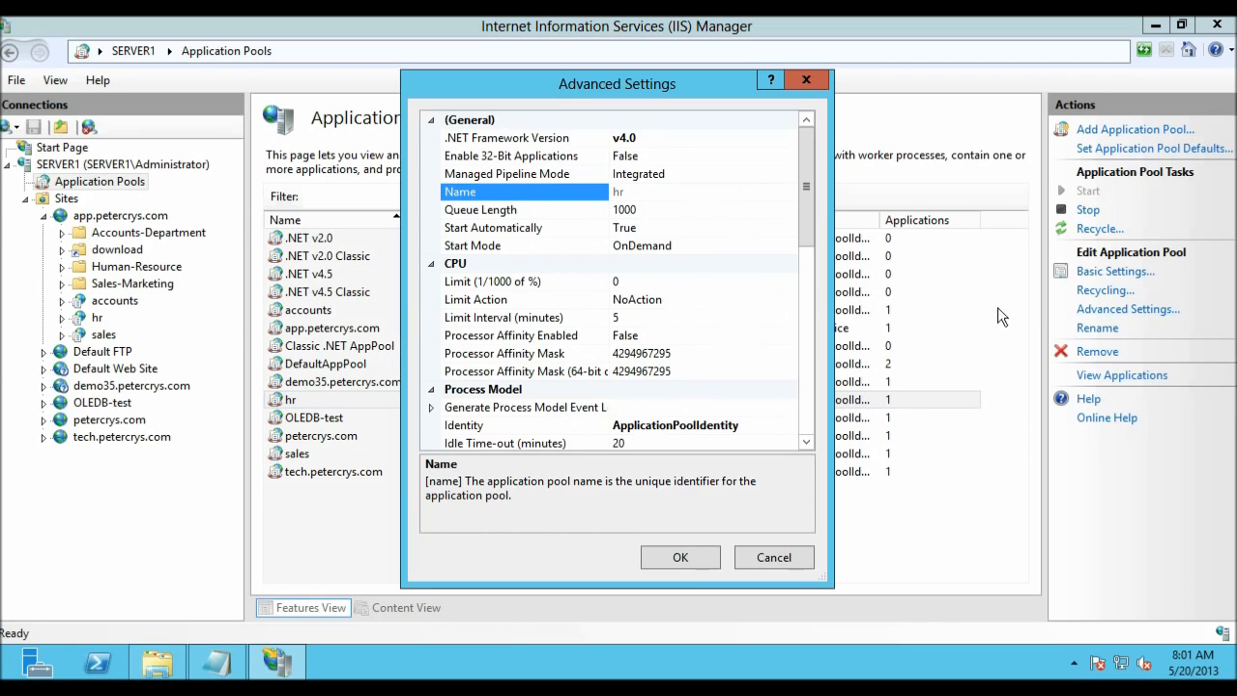
left_click(686, 137)
left_click(791, 141)
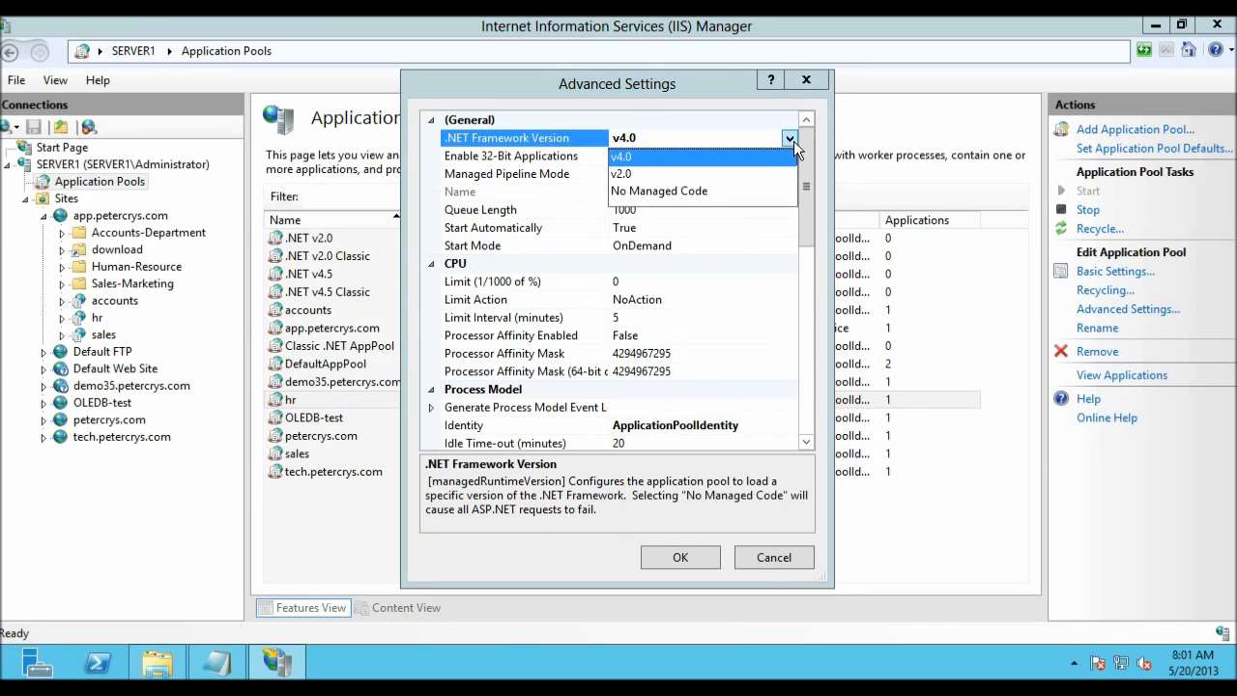
left_click(727, 174)
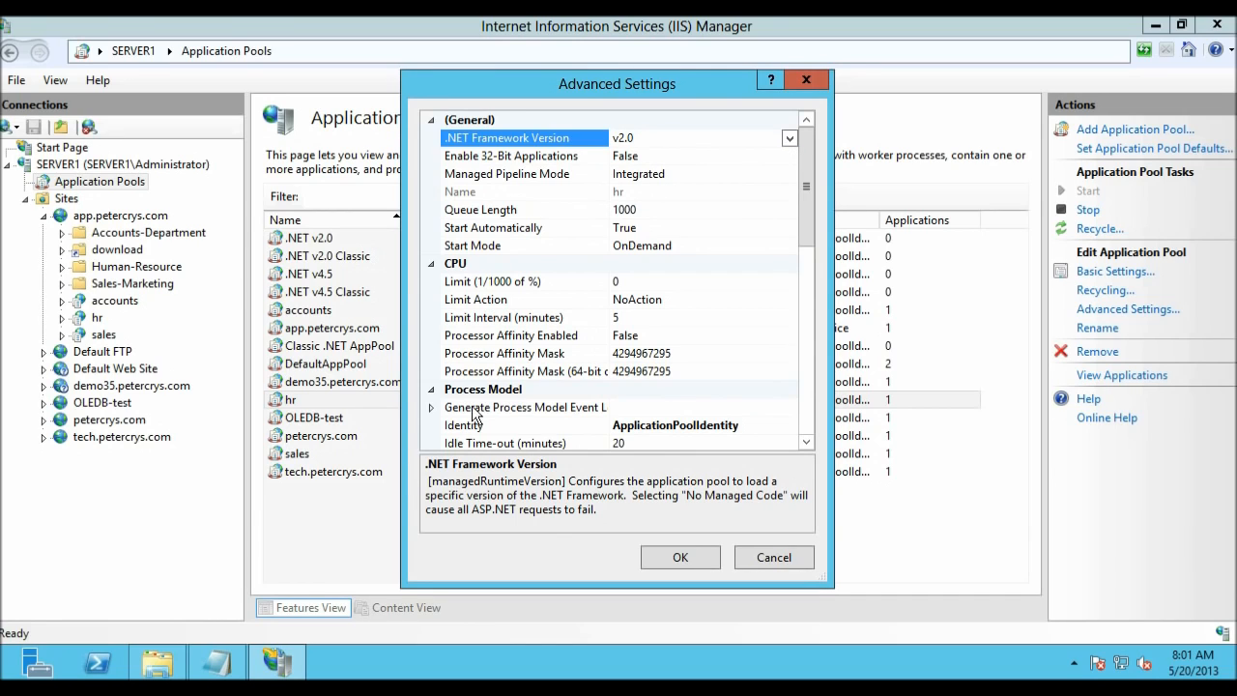
left_click(665, 559)
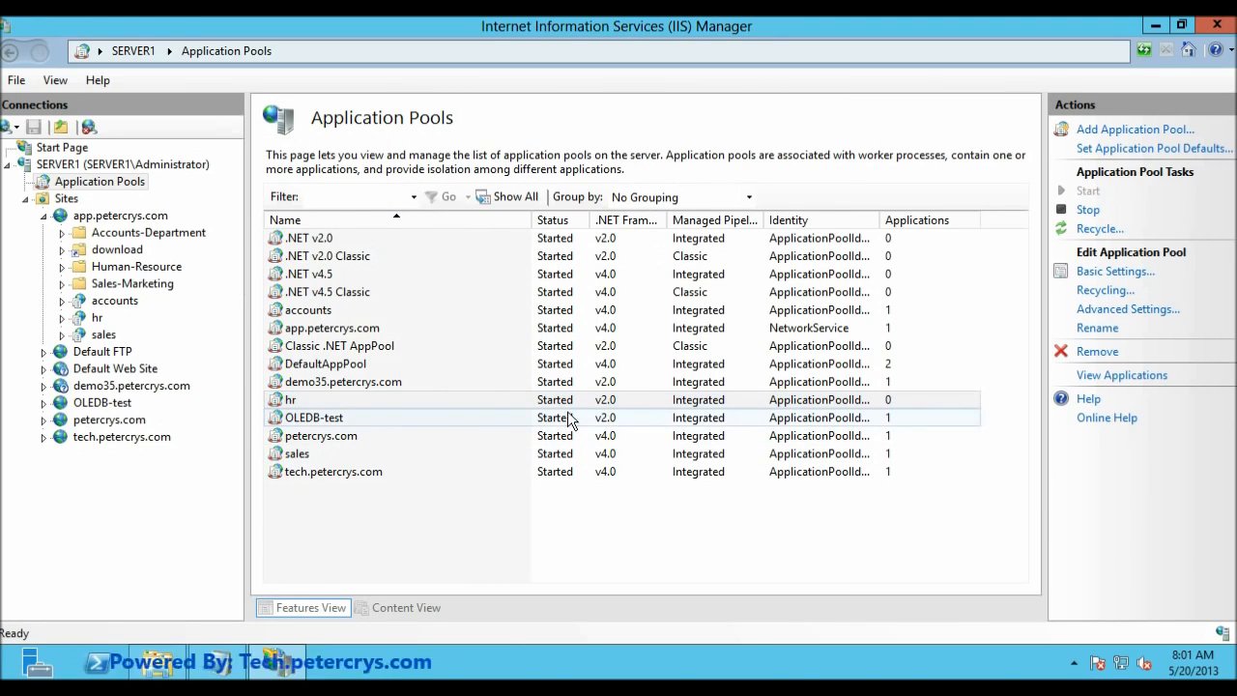
View the hr application pool's recycling conditions and close them without changes.
left_click(604, 401)
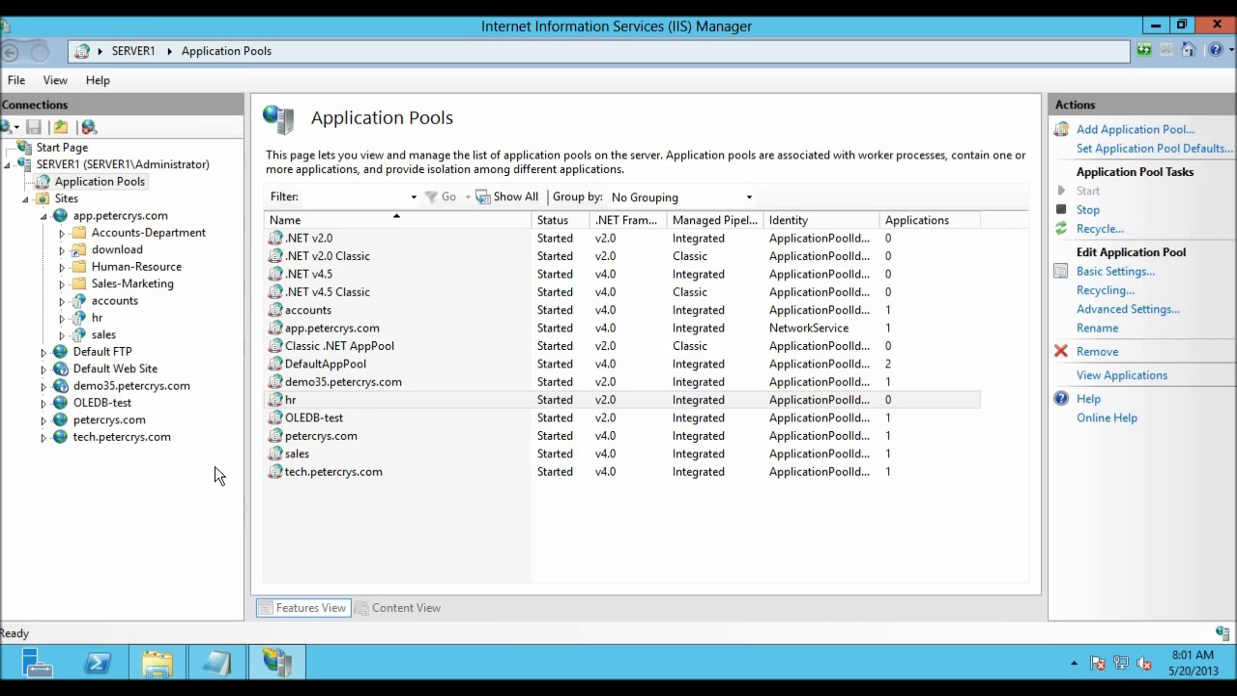
left_click(1104, 290)
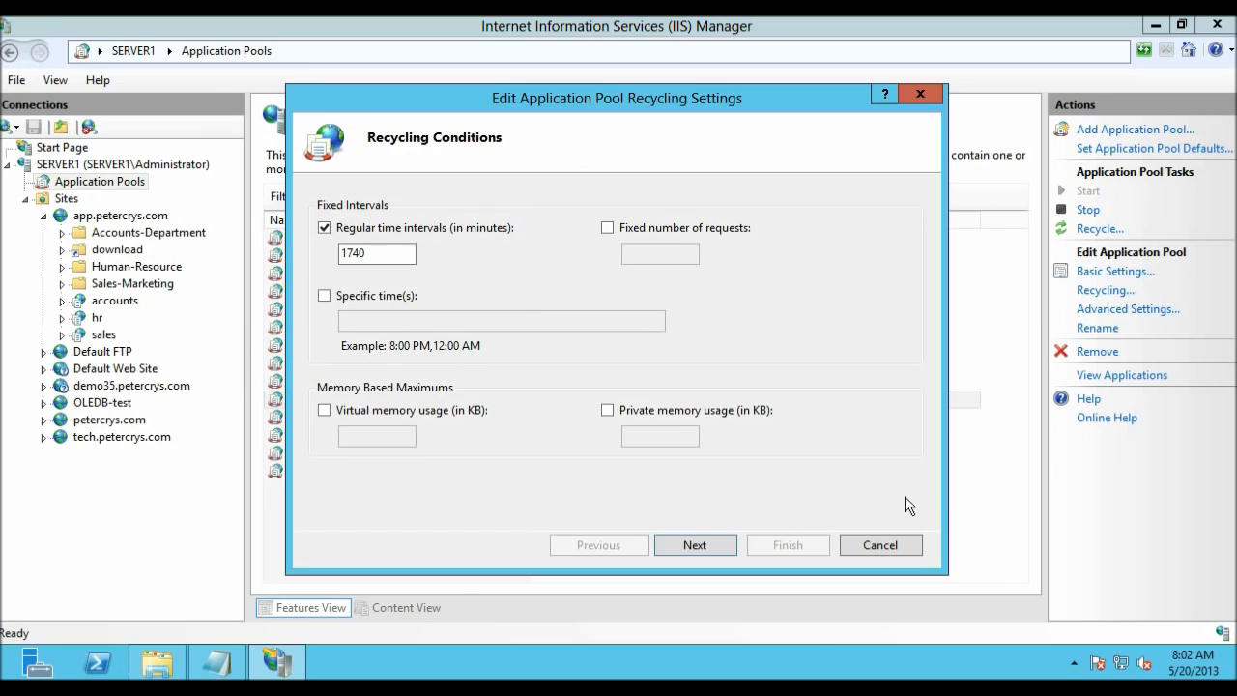
left_click(879, 545)
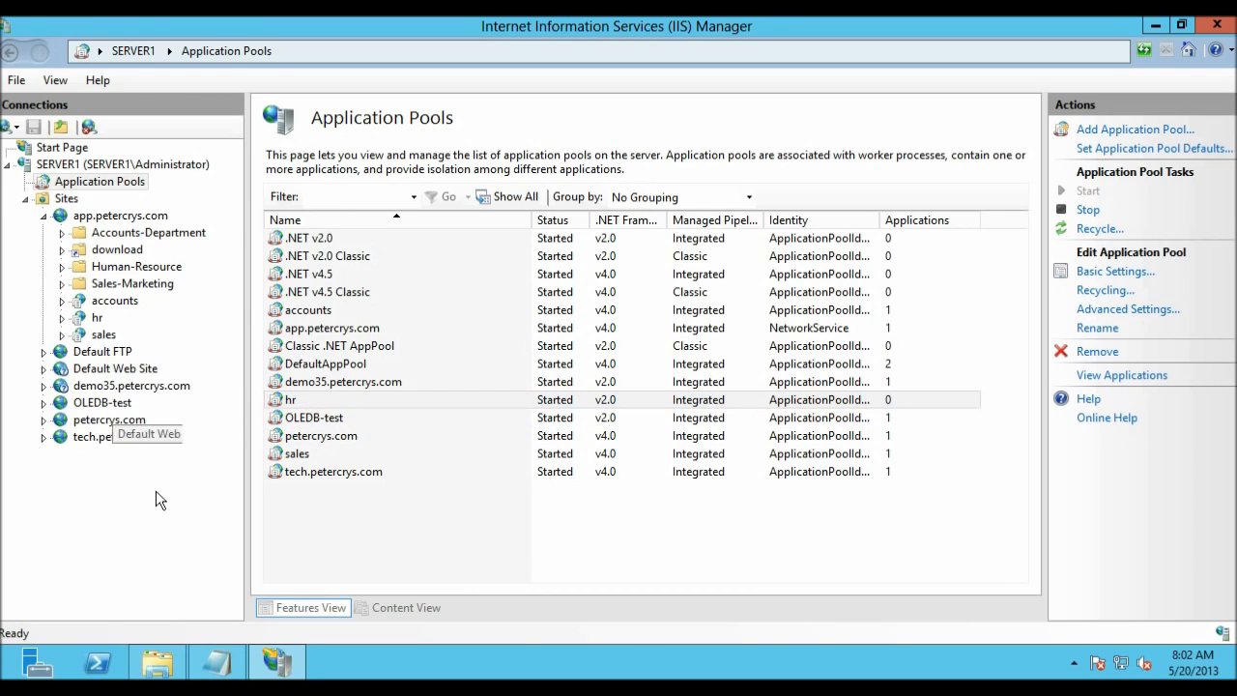
Launch Internet Explorer and load app.petercrys.com/hr to test the hr application.
mouse_move(240, 661)
key("super")
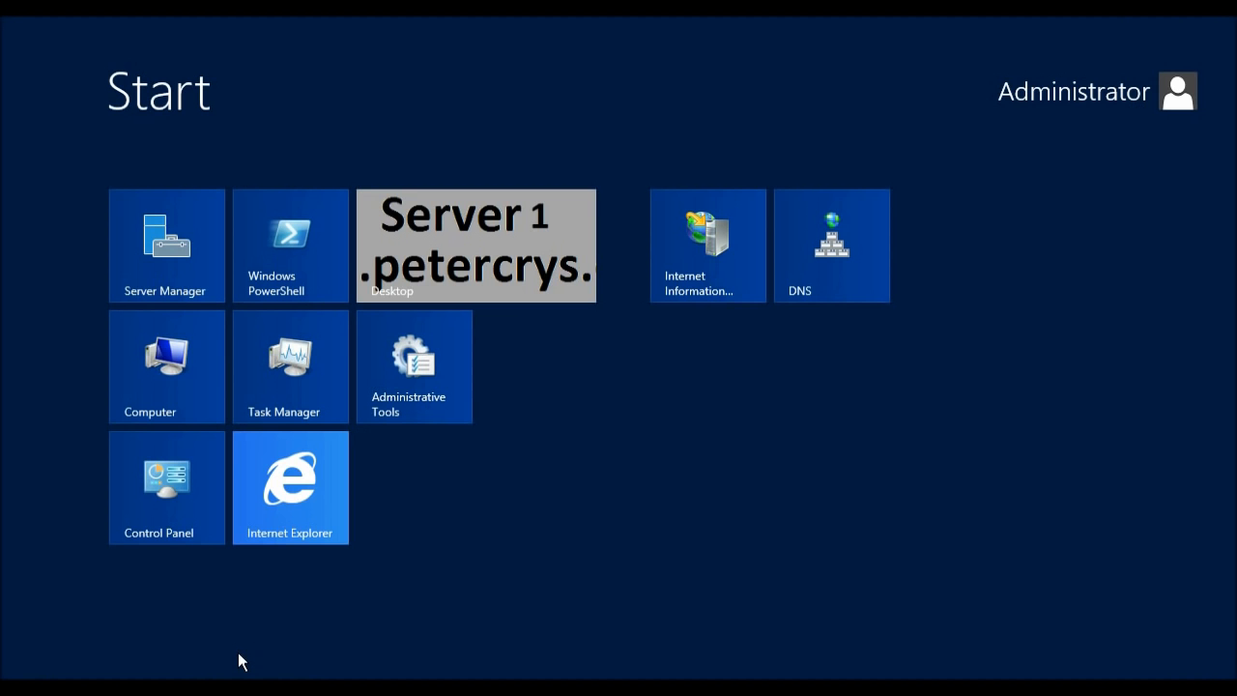
left_click(341, 488)
left_click(462, 51)
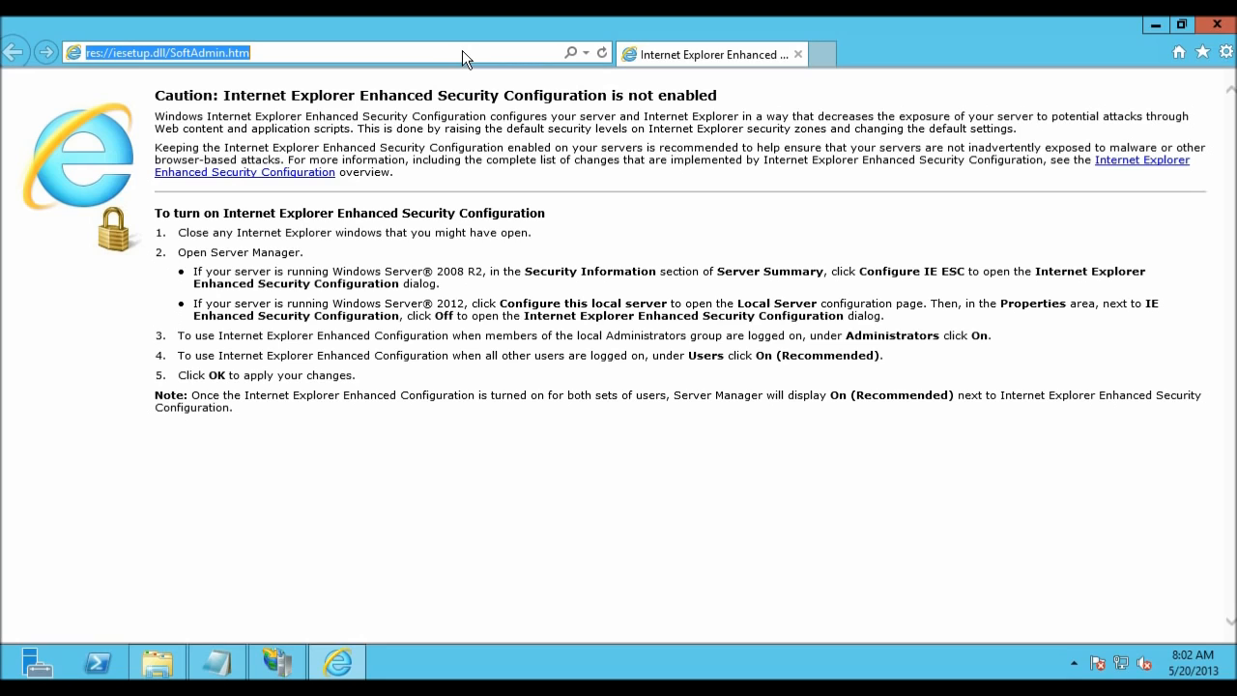
type("app.petercrys.com/hr")
key("Return")
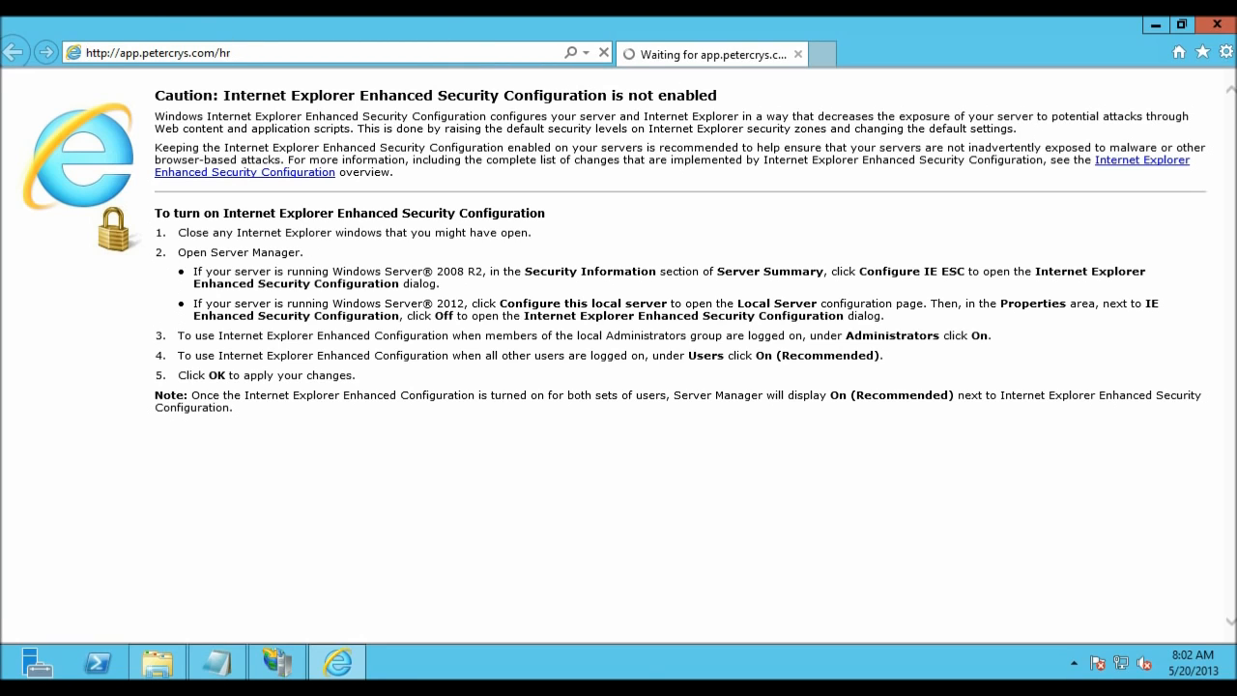
Examine the date, virtual path and IP address details on the hr page, and close Internet Explorer.
left_click_drag(422, 93, 889, 164)
left_click(807, 172)
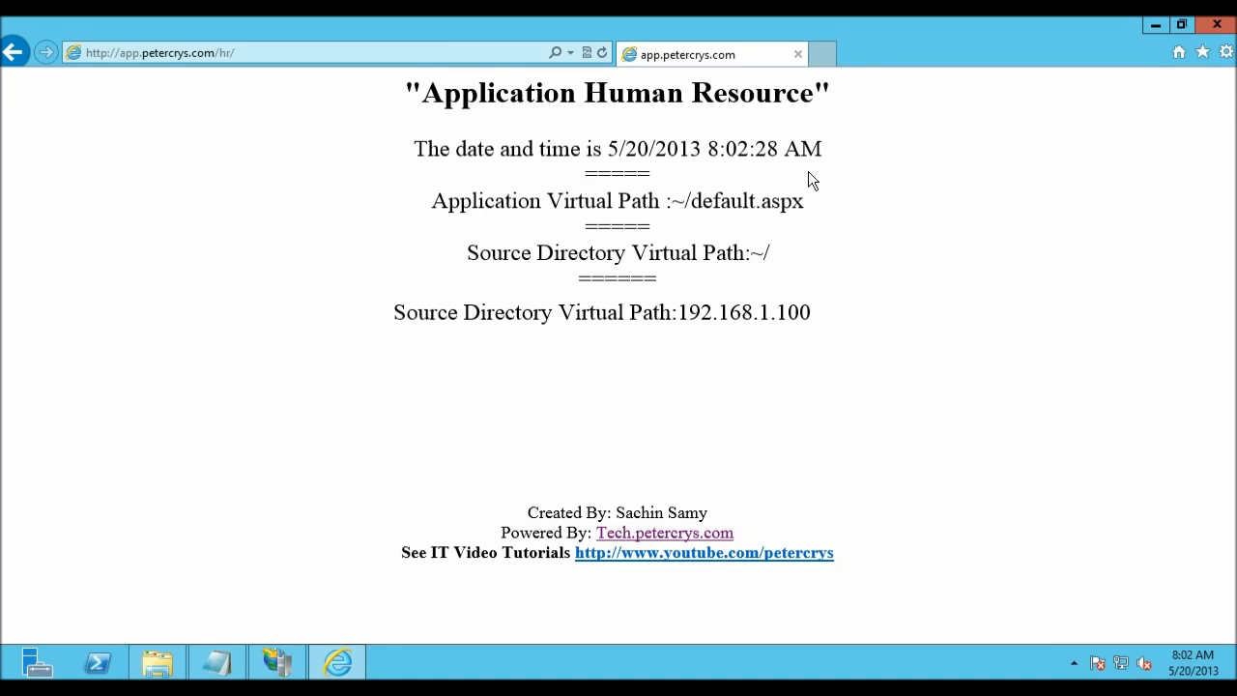
left_click_drag(678, 312, 823, 337)
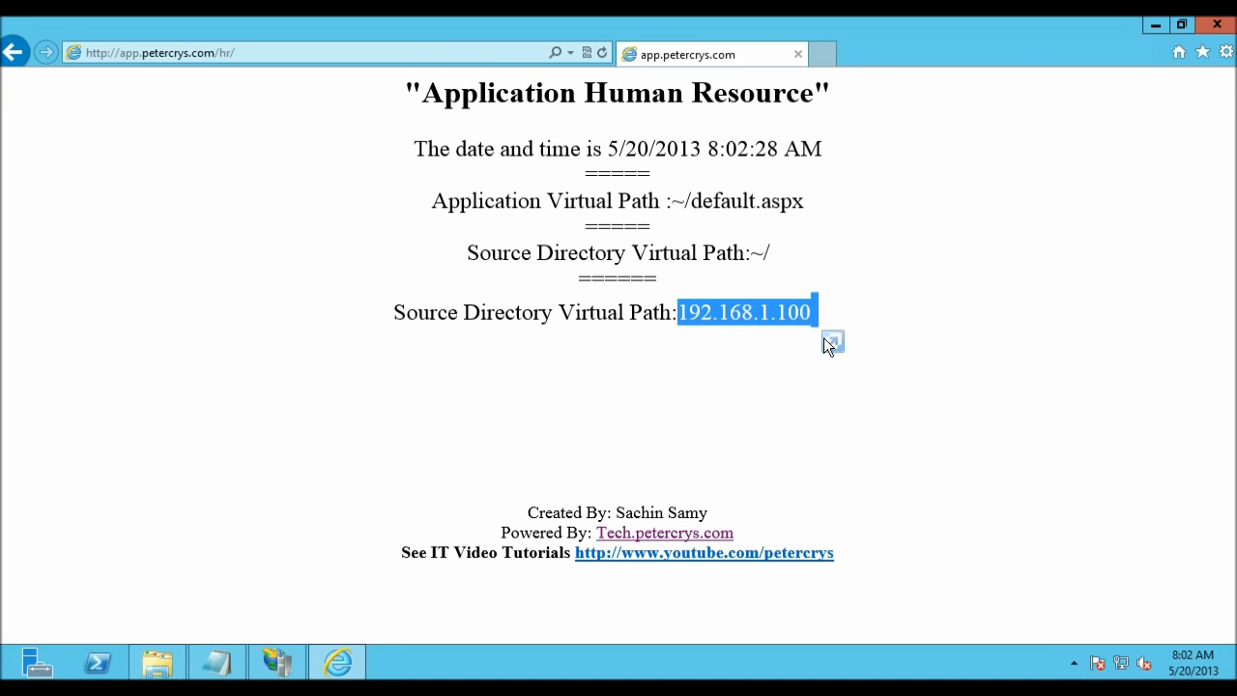
left_click(930, 211)
left_click(1217, 24)
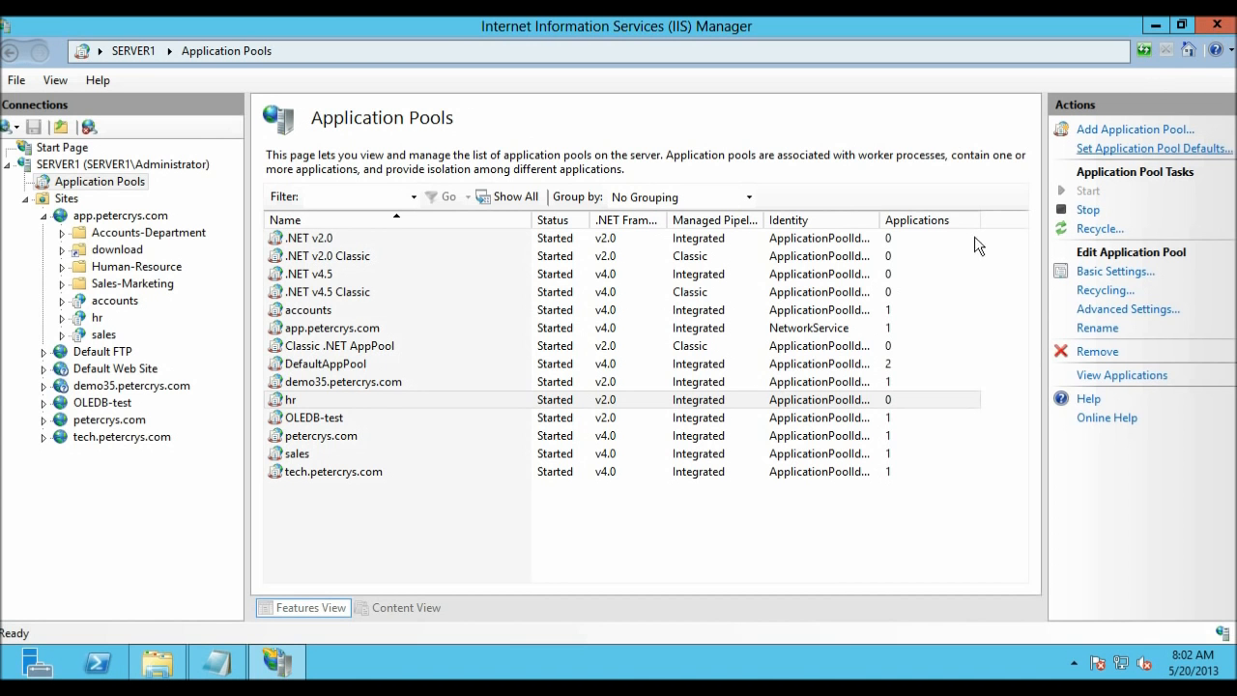
Review the fifth task in Read Me Info.txt about testing the applications from the client system, and minimize Notepad.
left_click(212, 664)
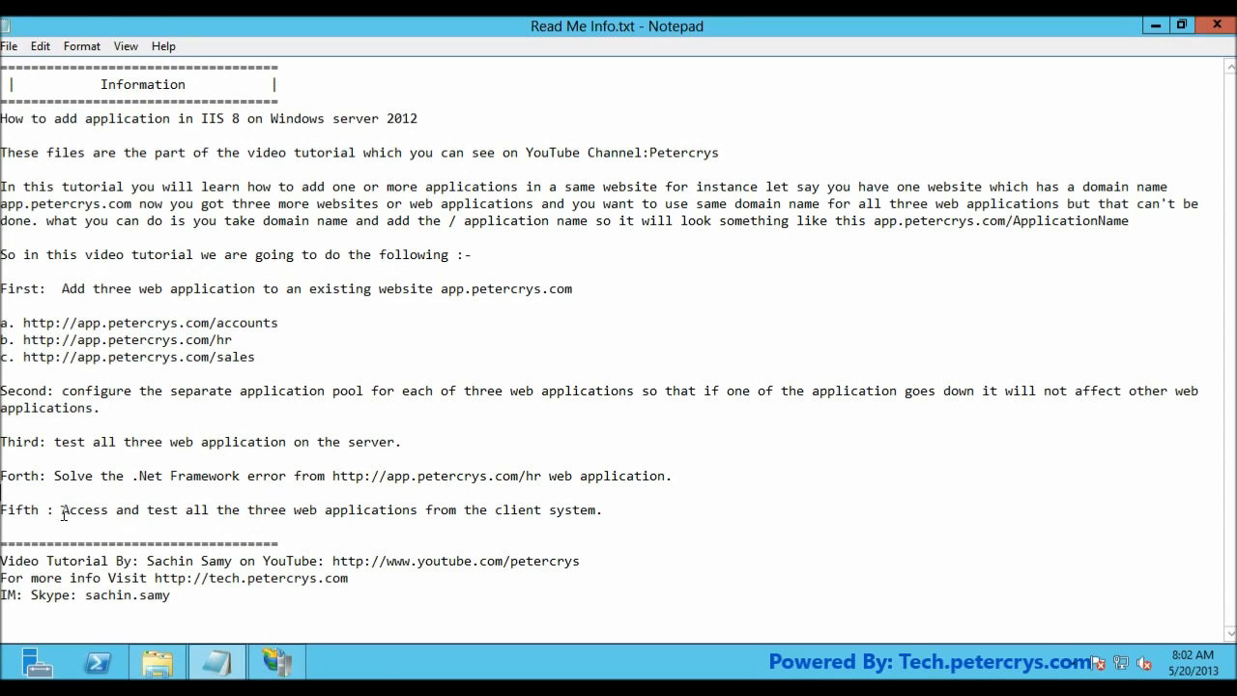
left_click_drag(62, 512, 612, 523)
left_click(653, 513)
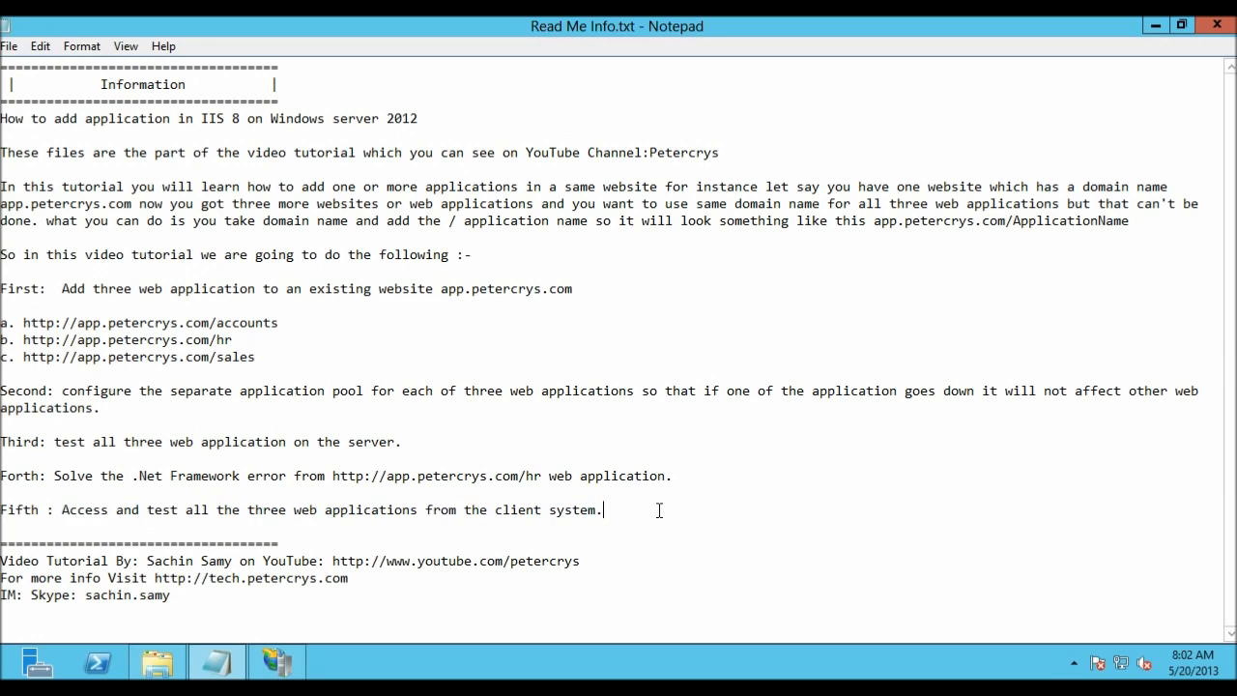
left_click(1154, 25)
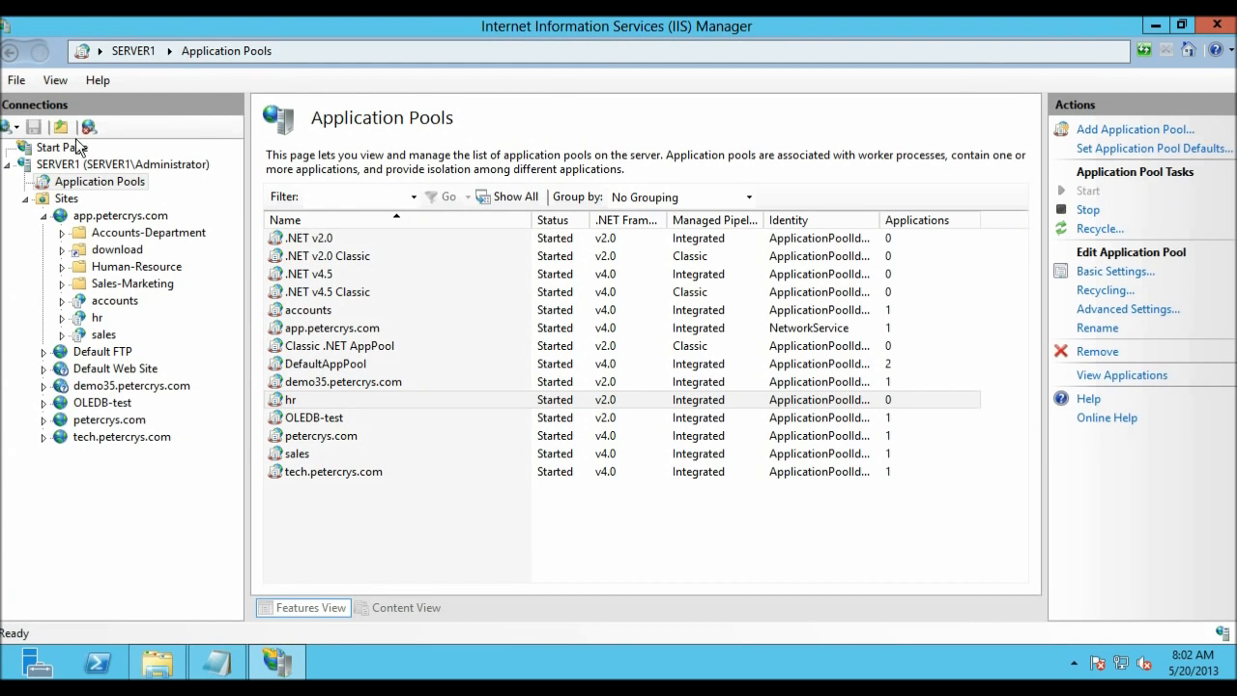
Select the app.petercrys.com site in IIS Manager, and minimize IIS Manager and the app.petercrys.com folder window.
left_click(109, 215)
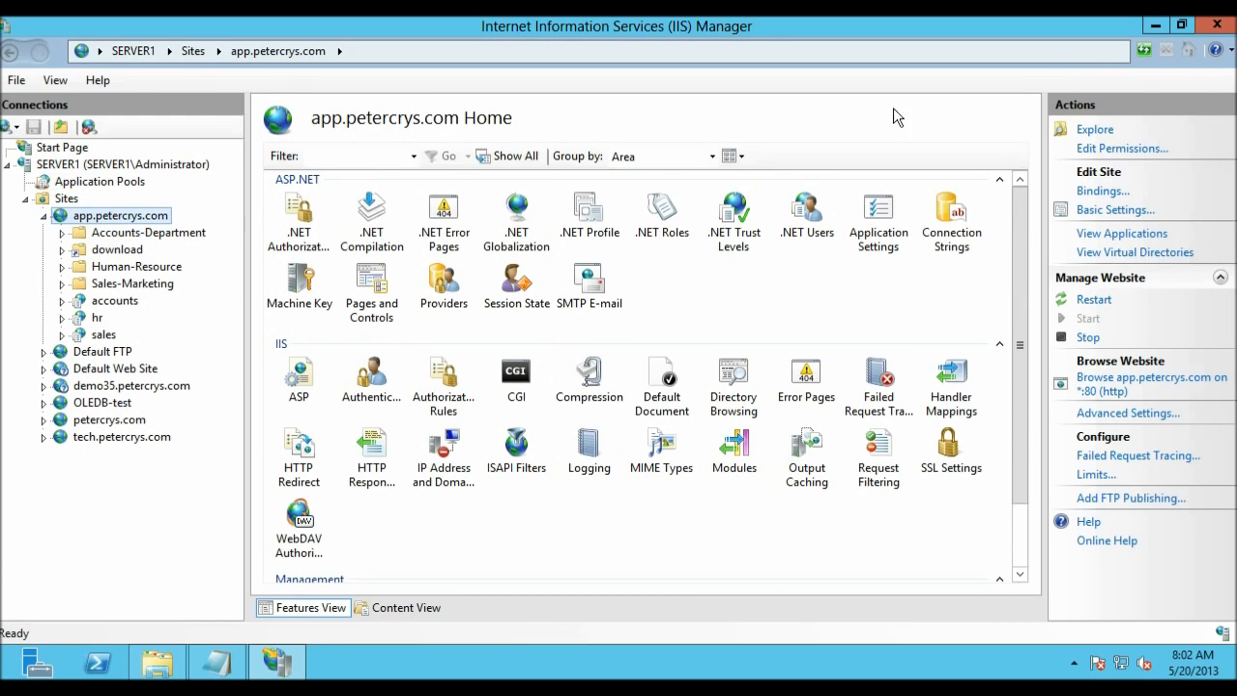
left_click(1163, 28)
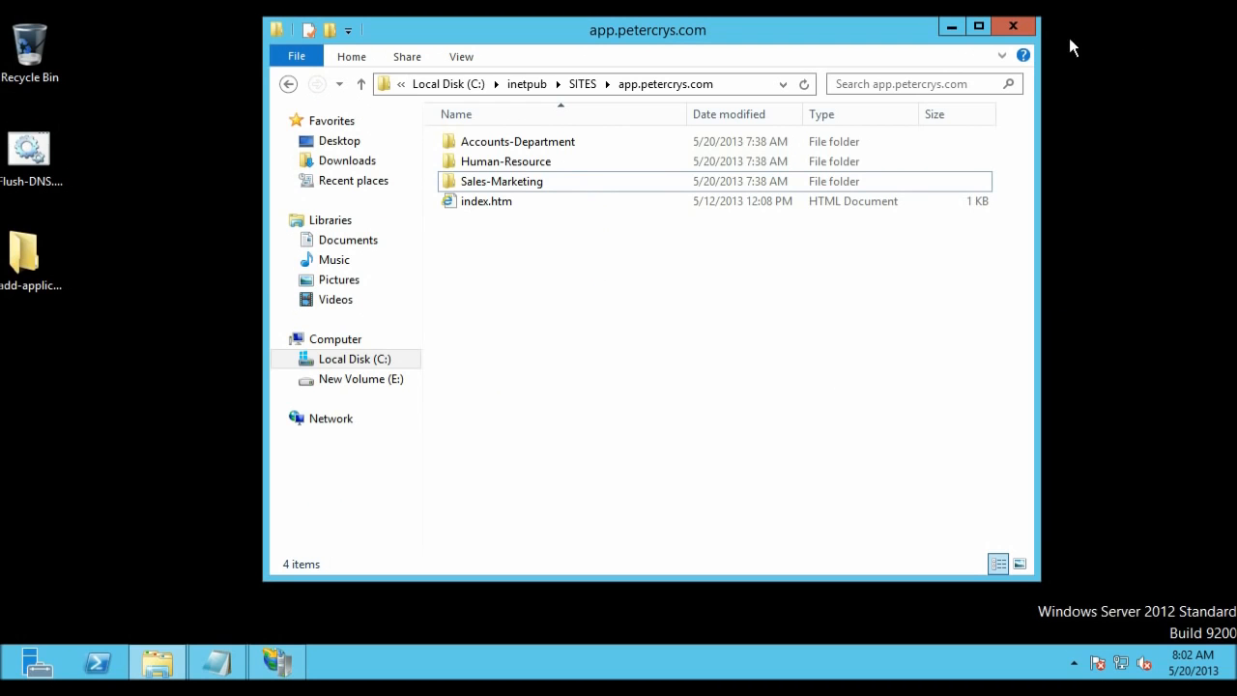
left_click(951, 28)
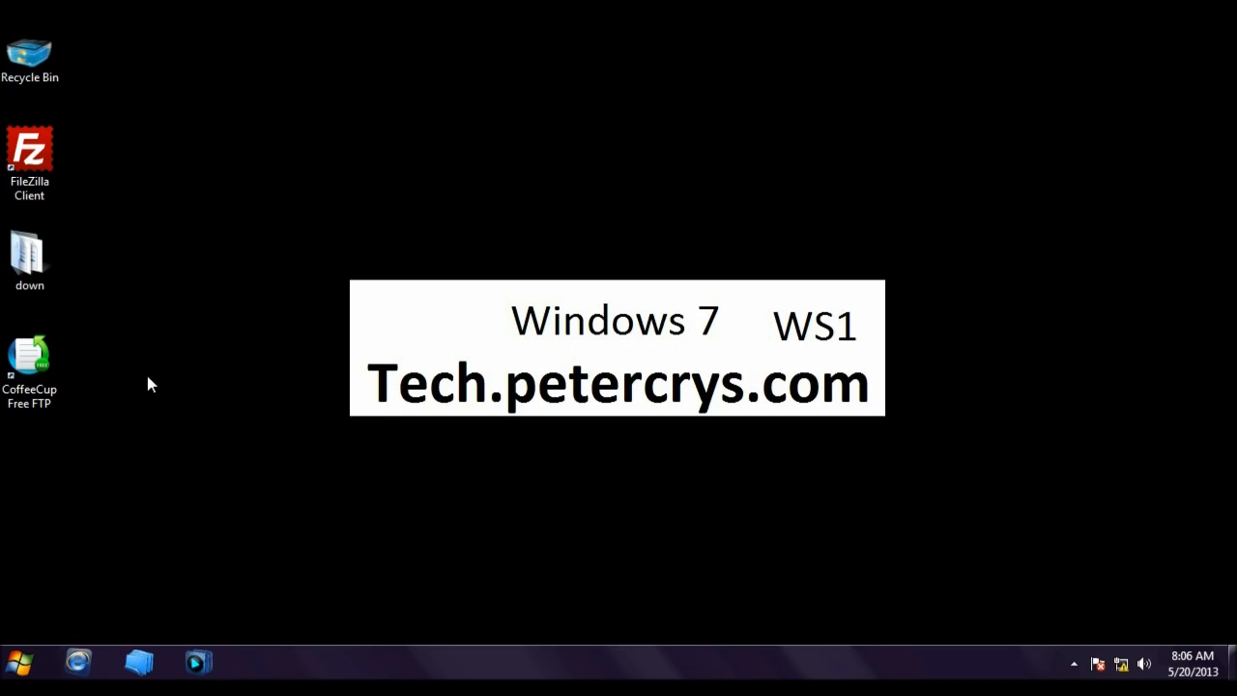
Run a continuous ping to app.petercrys.com from the Windows 7 client, and close the ping window.
left_click(148, 377)
key("super+r")
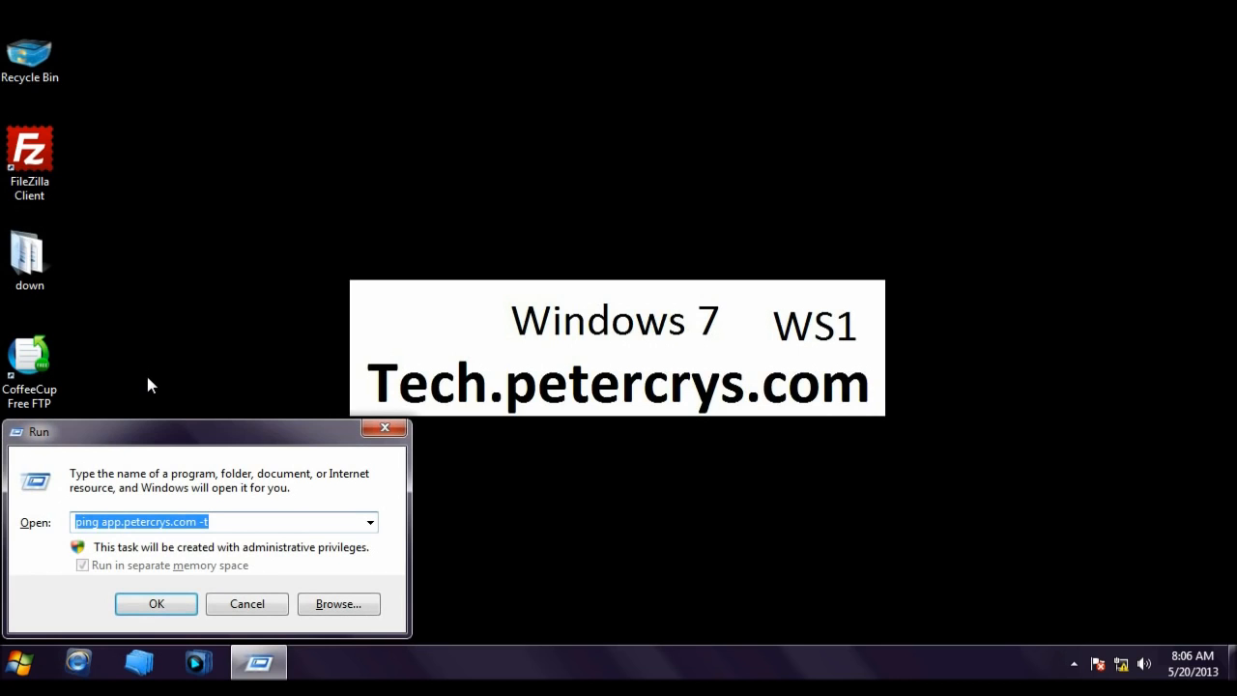
key("End")
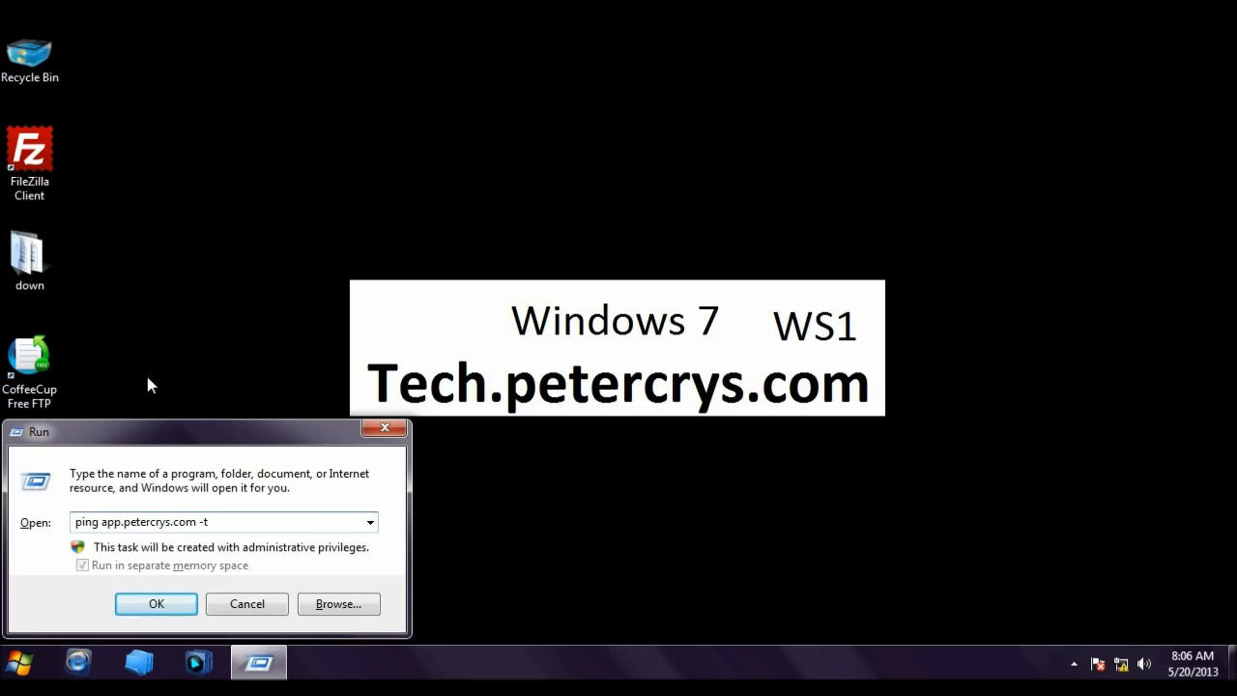
key("Return")
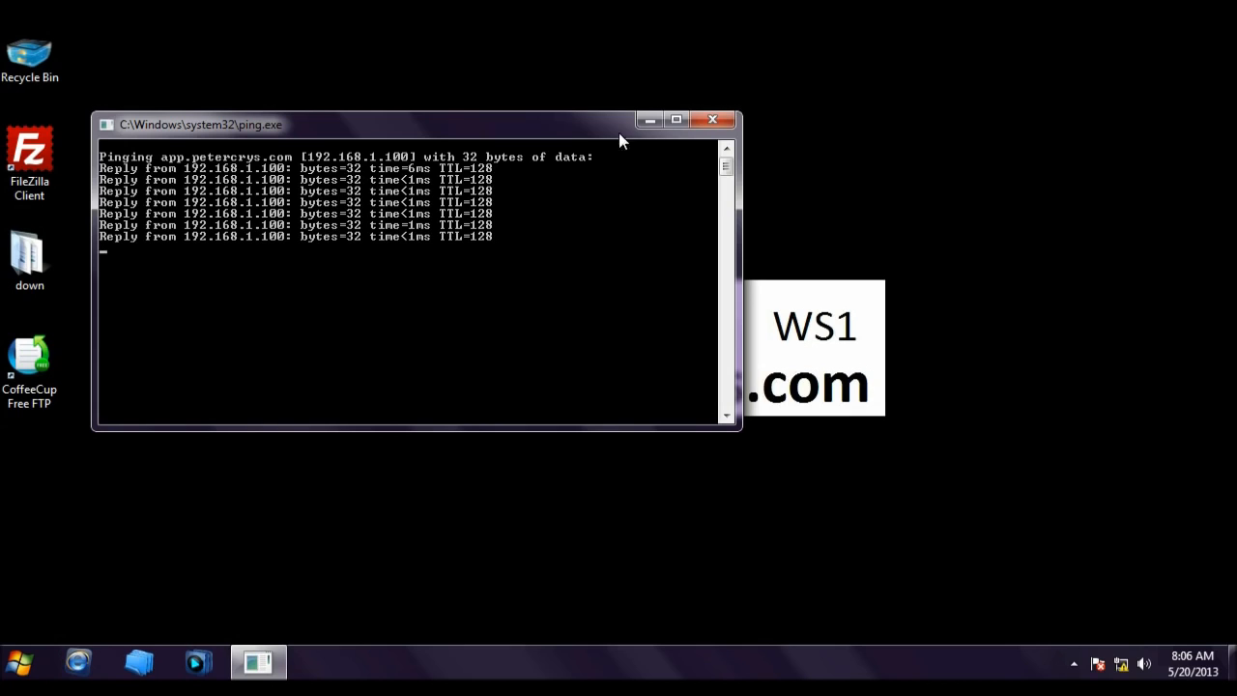
left_click(710, 121)
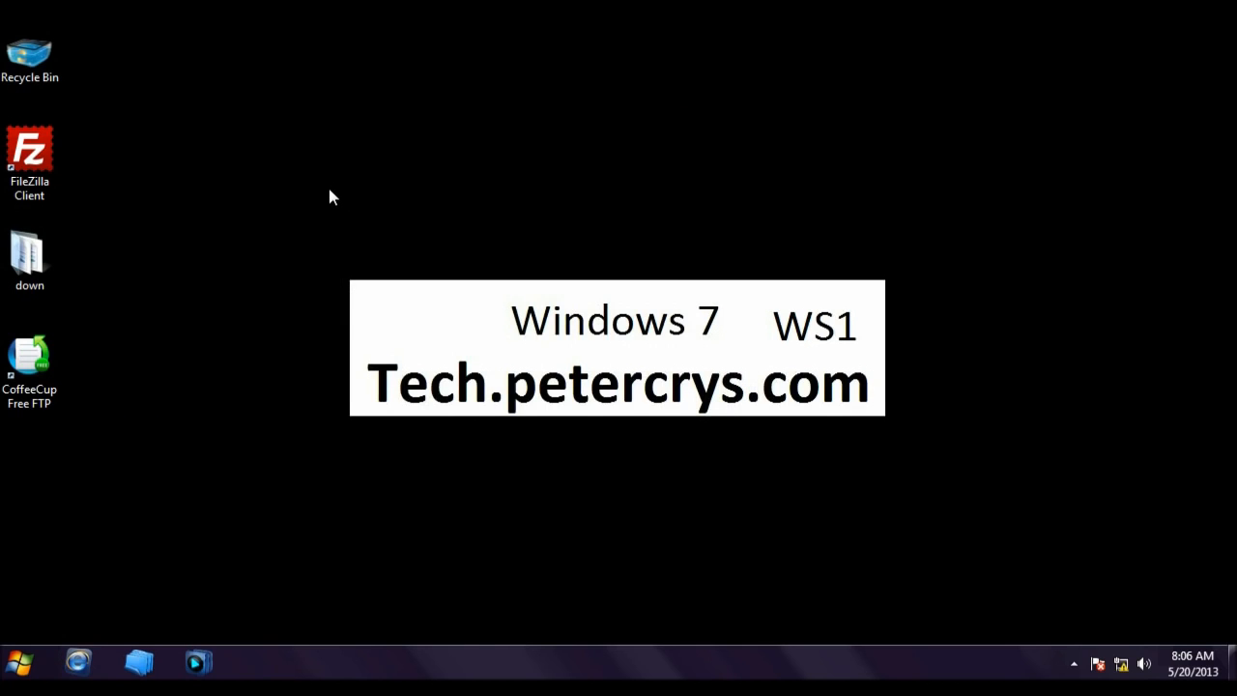
Launch Internet Explorer on the client, load app.petercrys.com and check the heading of the main site.
left_click(80, 661)
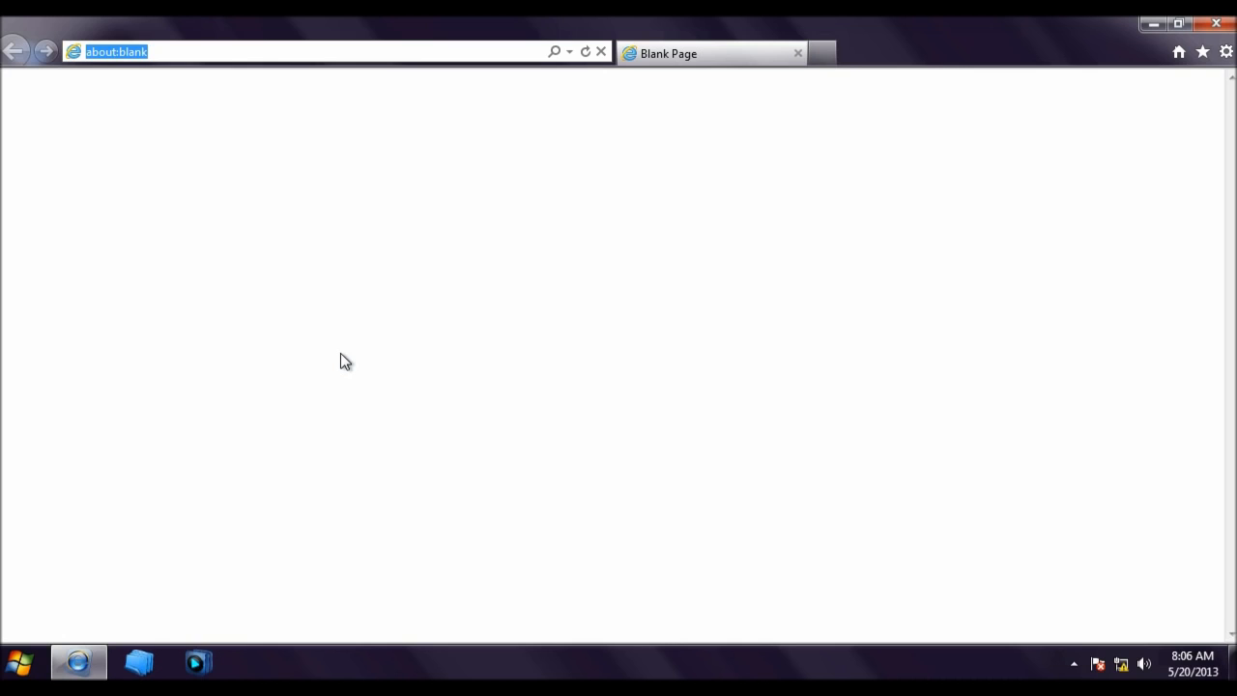
type("app.petercrys.com")
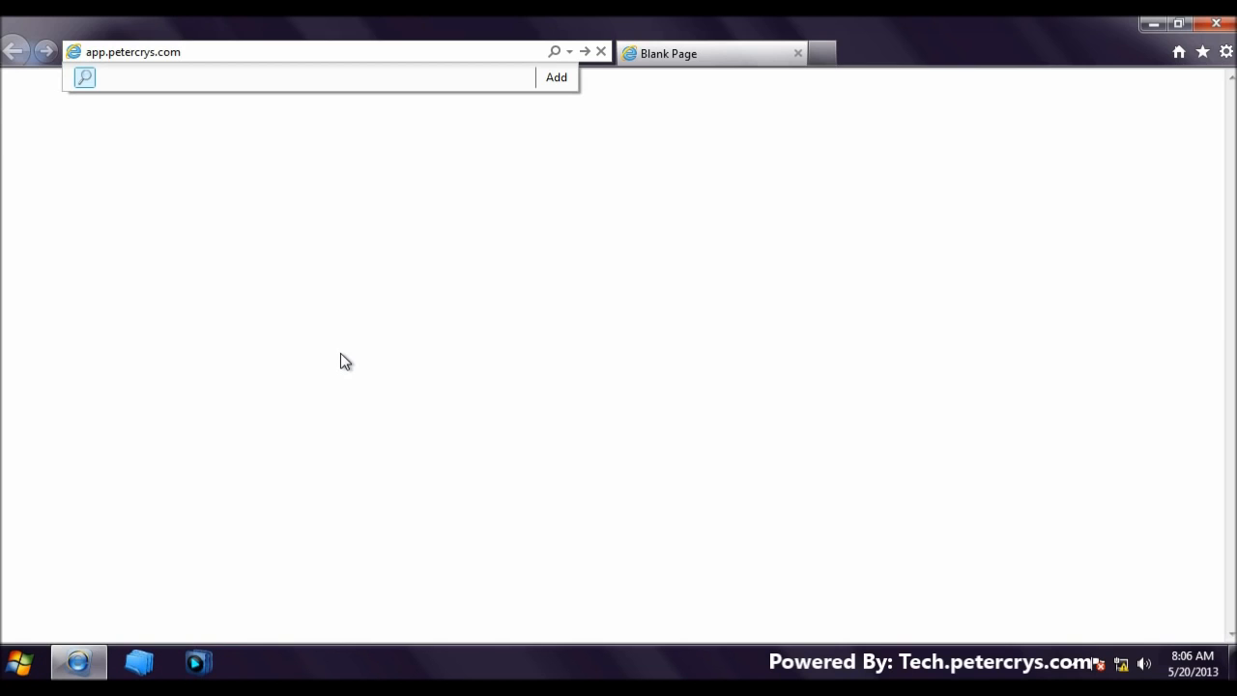
key("Return")
left_click_drag(6, 94, 787, 144)
left_click(740, 154)
left_click_drag(530, 106, 952, 108)
left_click(823, 180)
Load app.petercrys.com/accounts on the client and check the page's heading and IP address line.
left_click(418, 51)
left_click(418, 51)
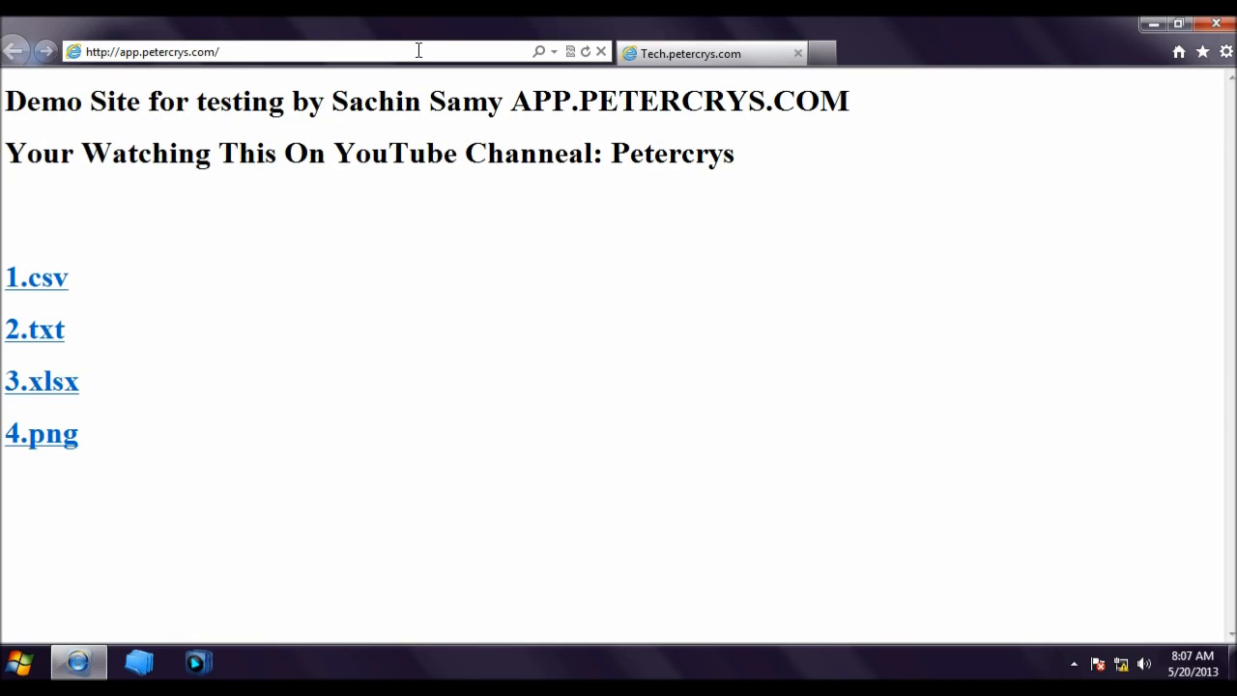
type("accounts")
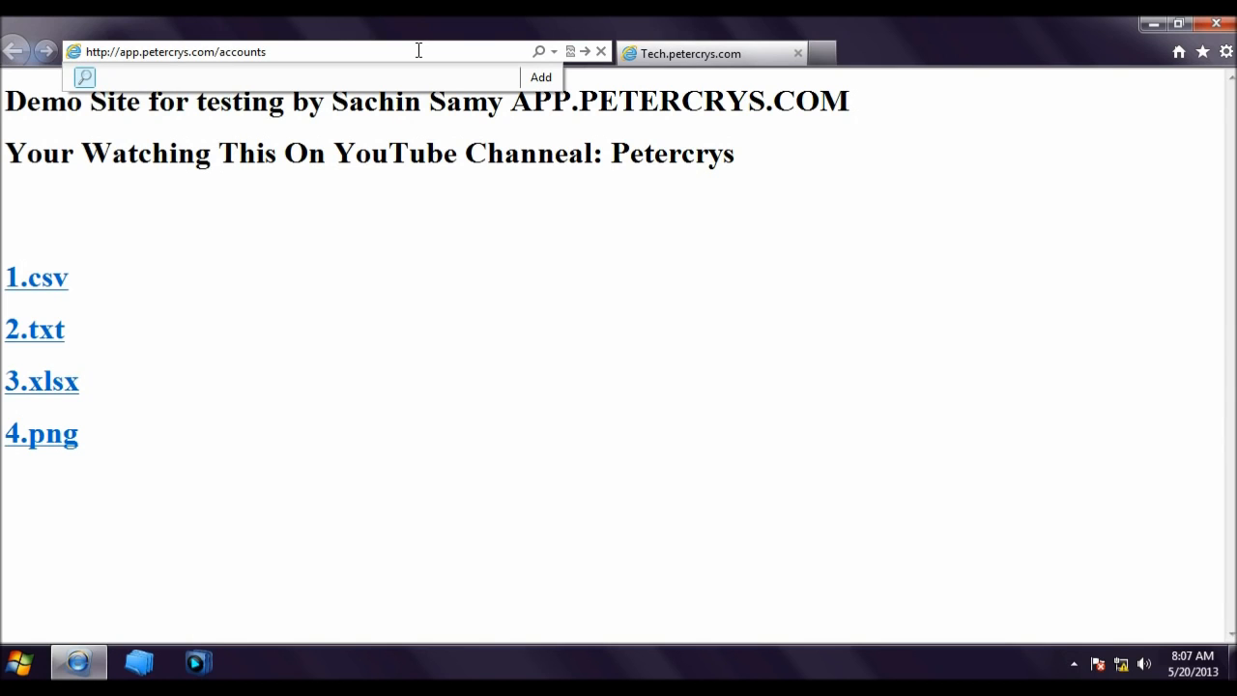
key("Return")
left_click_drag(392, 93, 885, 342)
left_click(885, 342)
left_click_drag(680, 312, 814, 317)
left_click(823, 344)
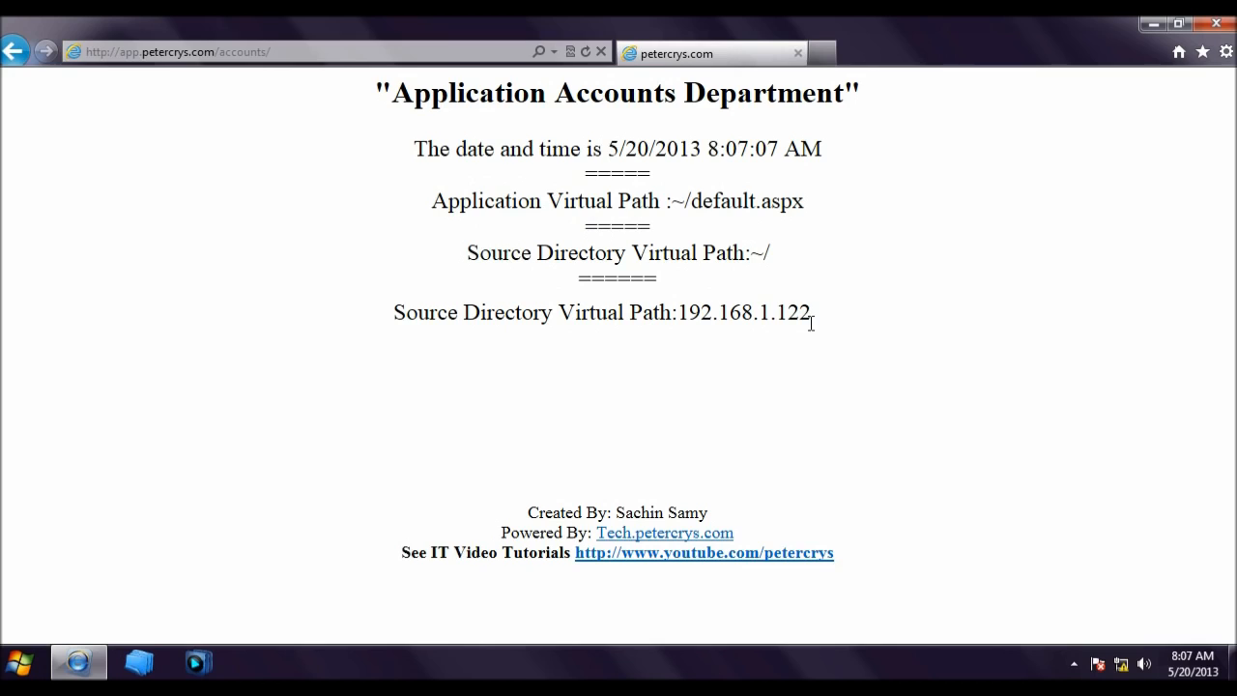
Load app.petercrys.com/hr/ on the client and check the page's heading and IP address line.
left_click(440, 55)
left_click(457, 51)
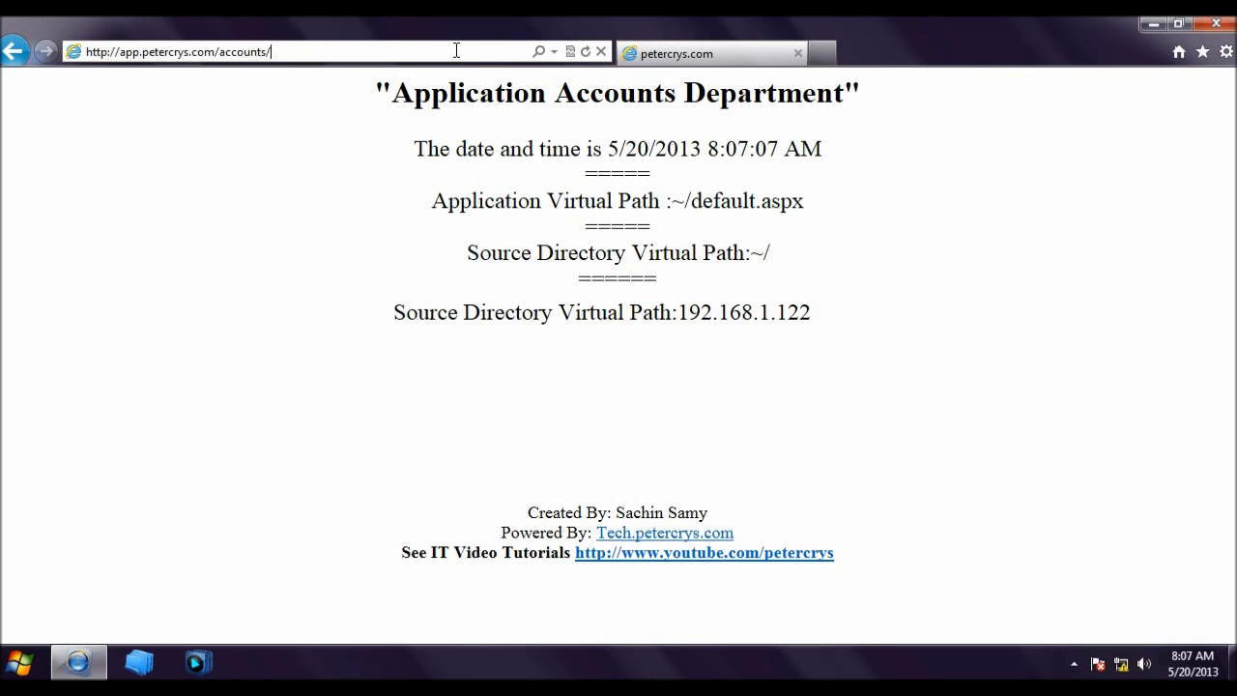
key("BackSpace")
key("BackSpace")
key("BackSpace")
key("BackSpace")
key("BackSpace")
key("BackSpace")
key("BackSpace")
key("BackSpace")
key("BackSpace")
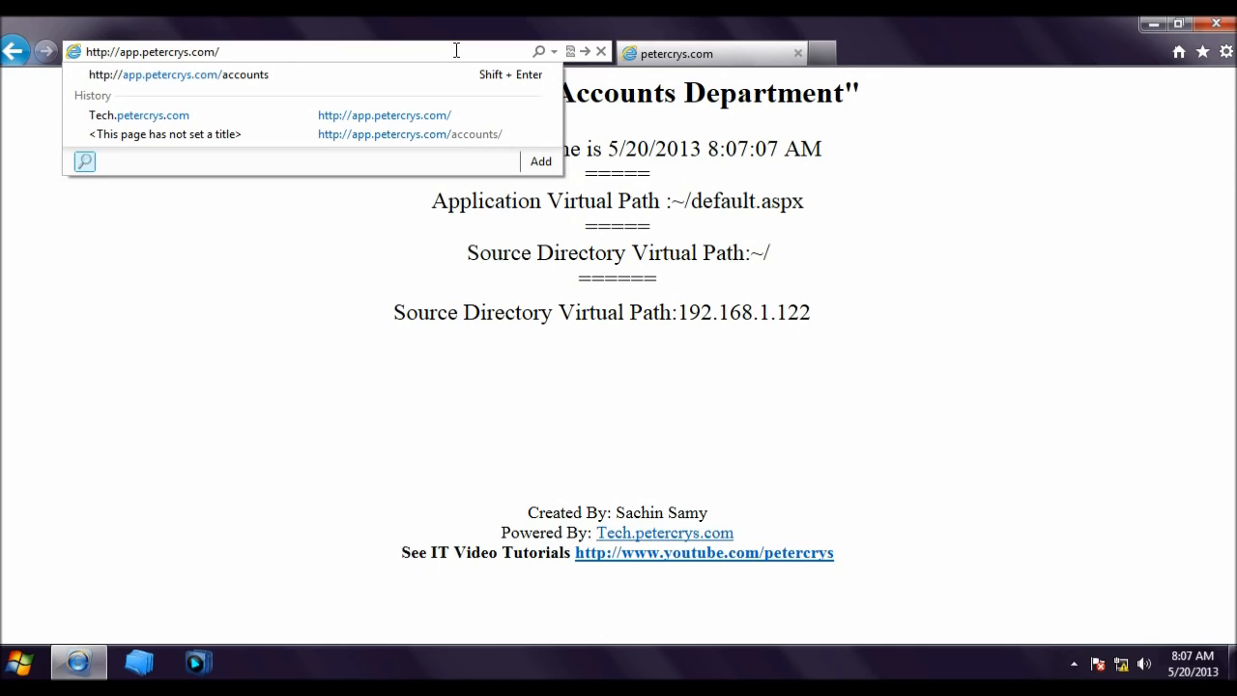
type("hr/")
key("Return")
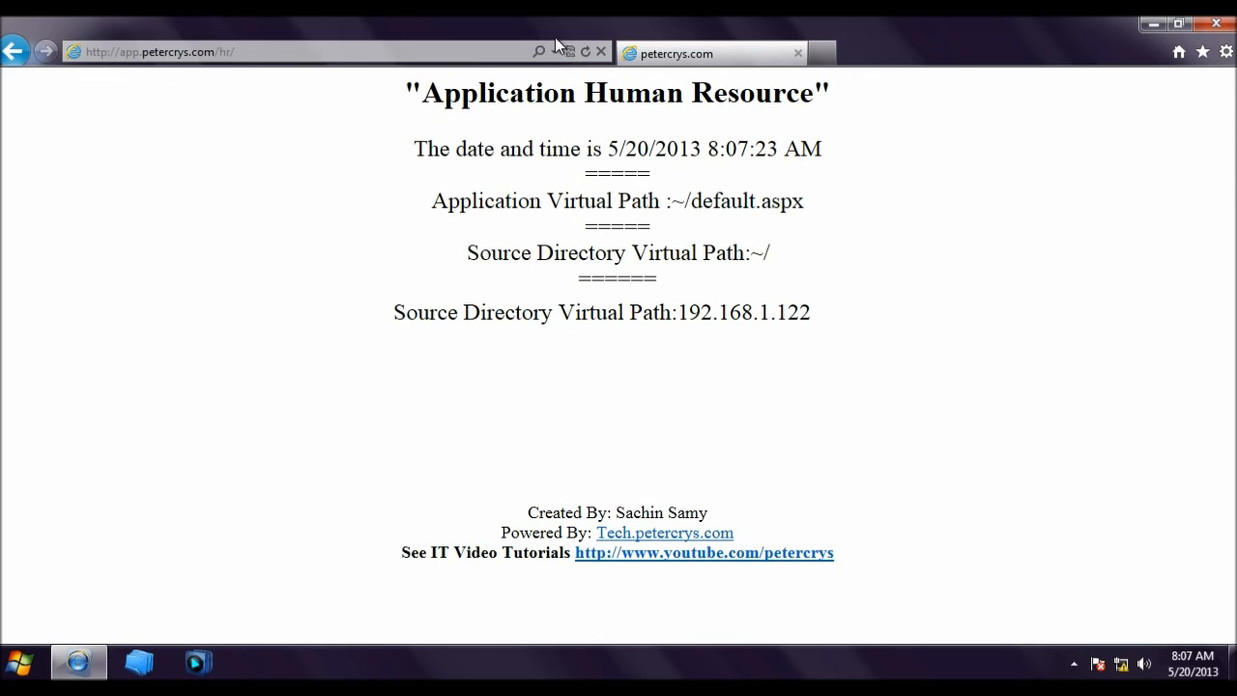
left_click_drag(587, 92, 813, 97)
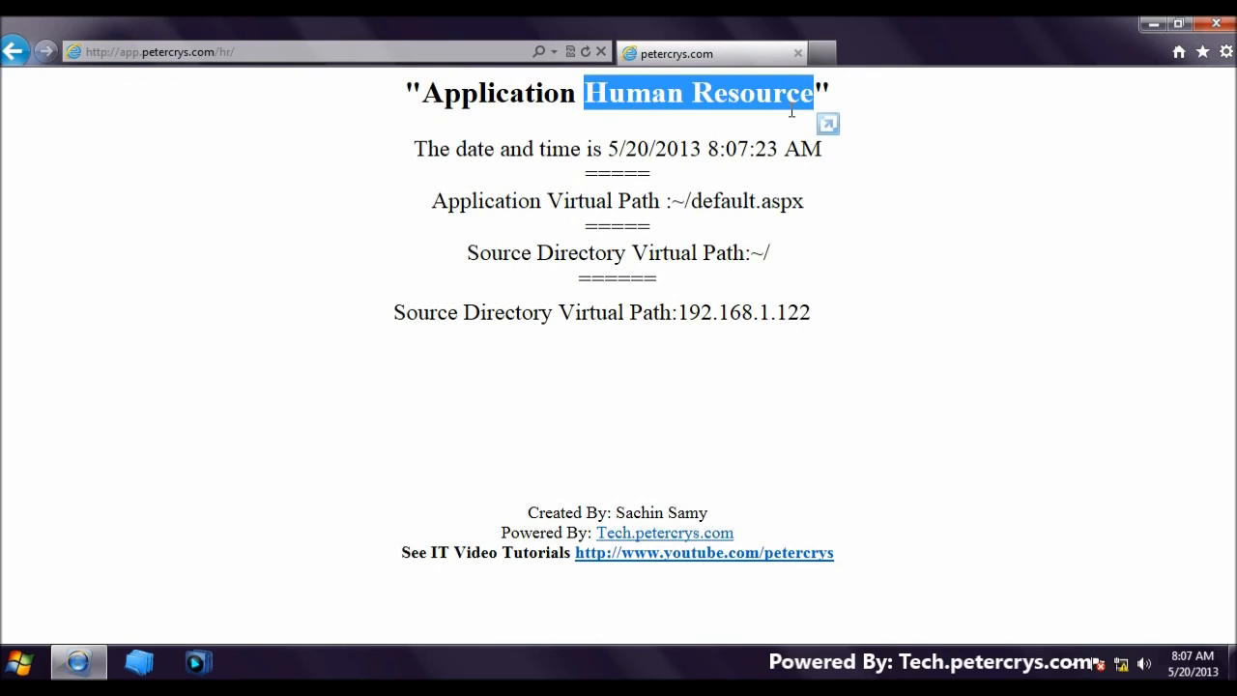
left_click(605, 155)
left_click_drag(667, 310, 819, 311)
left_click(671, 347)
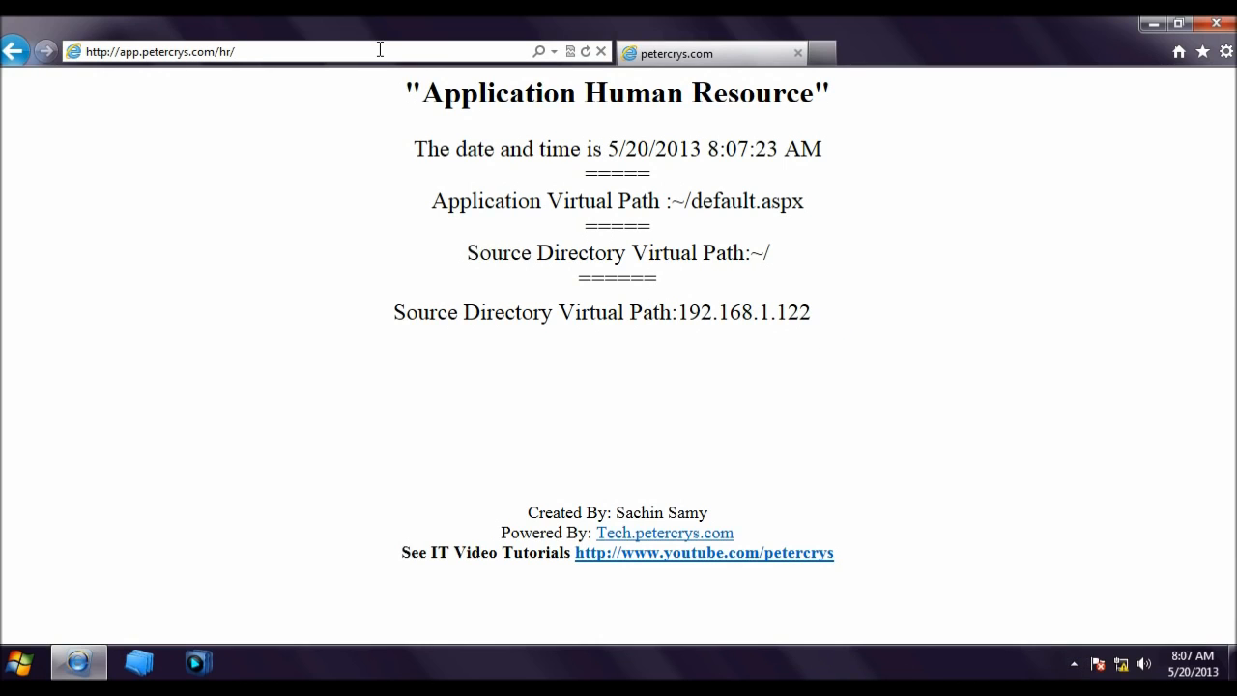
Load app.petercrys.com/sales on the client, check the page's heading and IP address line, and close Internet Explorer.
left_click(380, 49)
key("BackSpace")
key("BackSpace")
key("BackSpace")
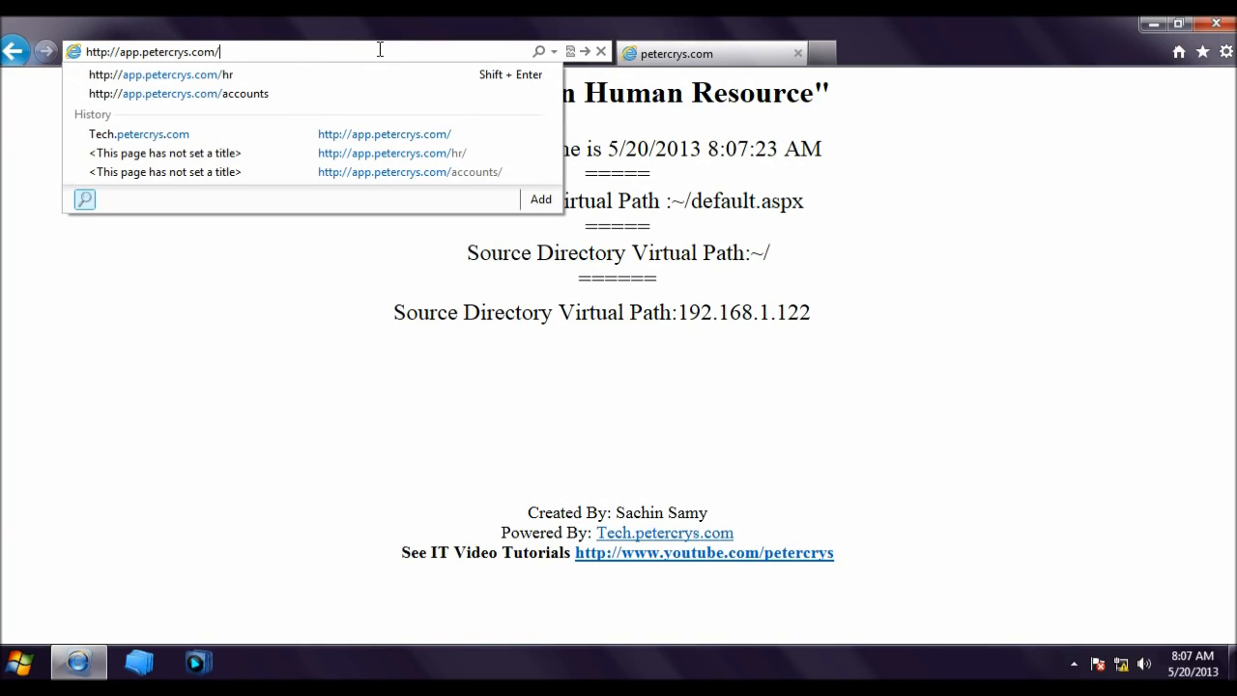
type("sal")
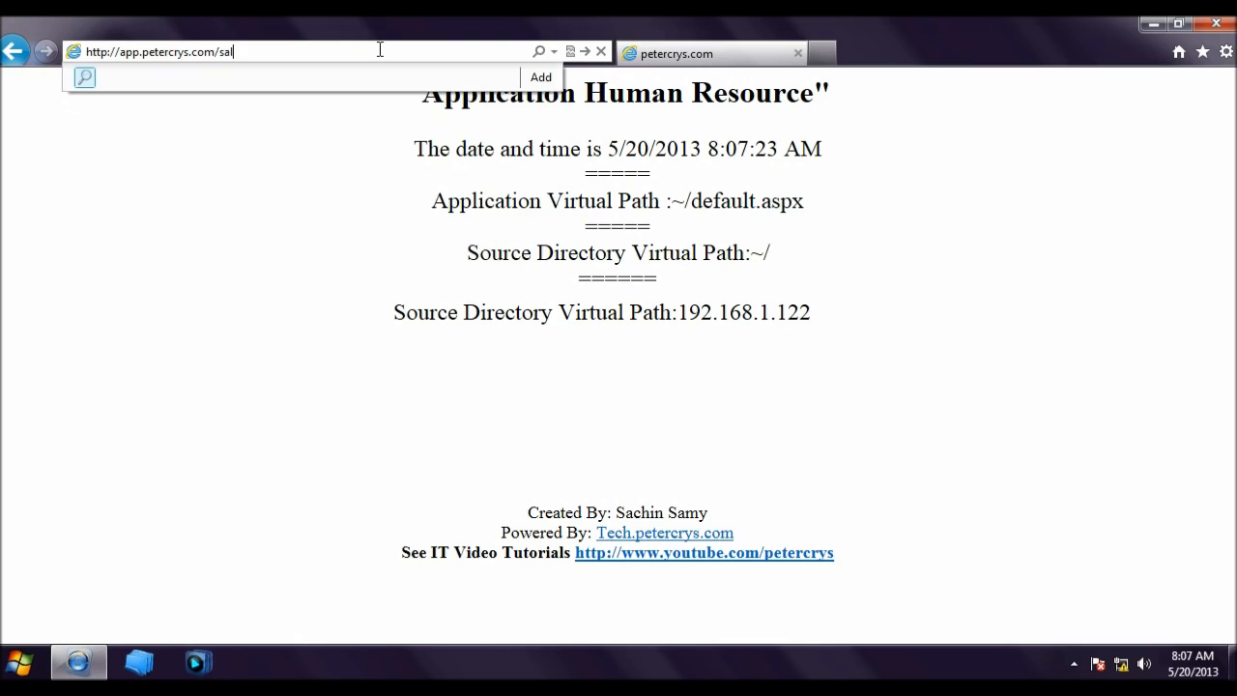
type("es")
key("Return")
left_click_drag(564, 99, 799, 98)
left_click(744, 253)
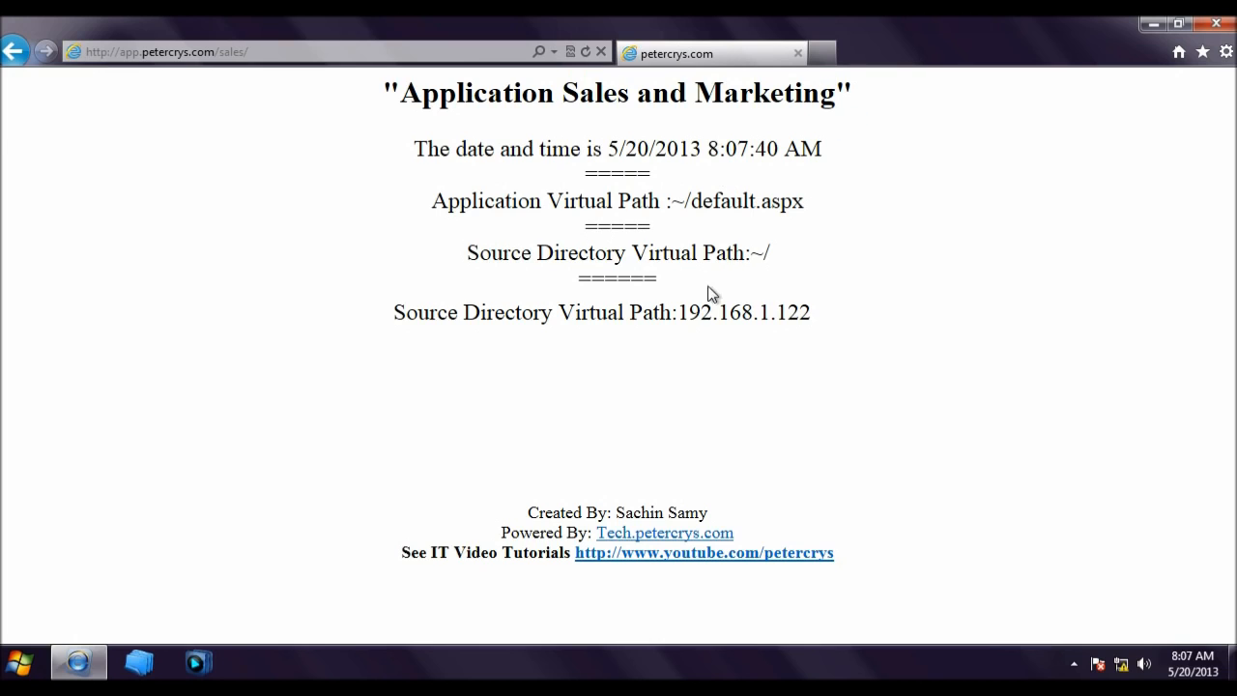
left_click_drag(683, 316, 811, 329)
left_click(826, 350)
left_click(1215, 23)
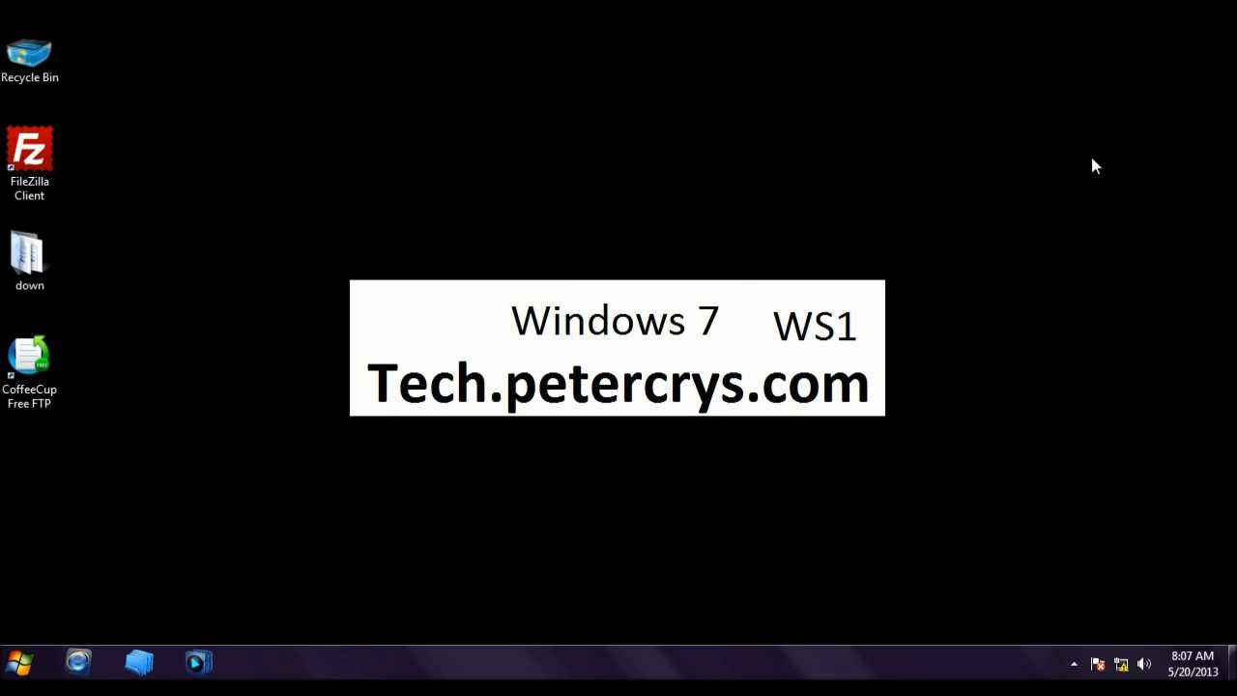